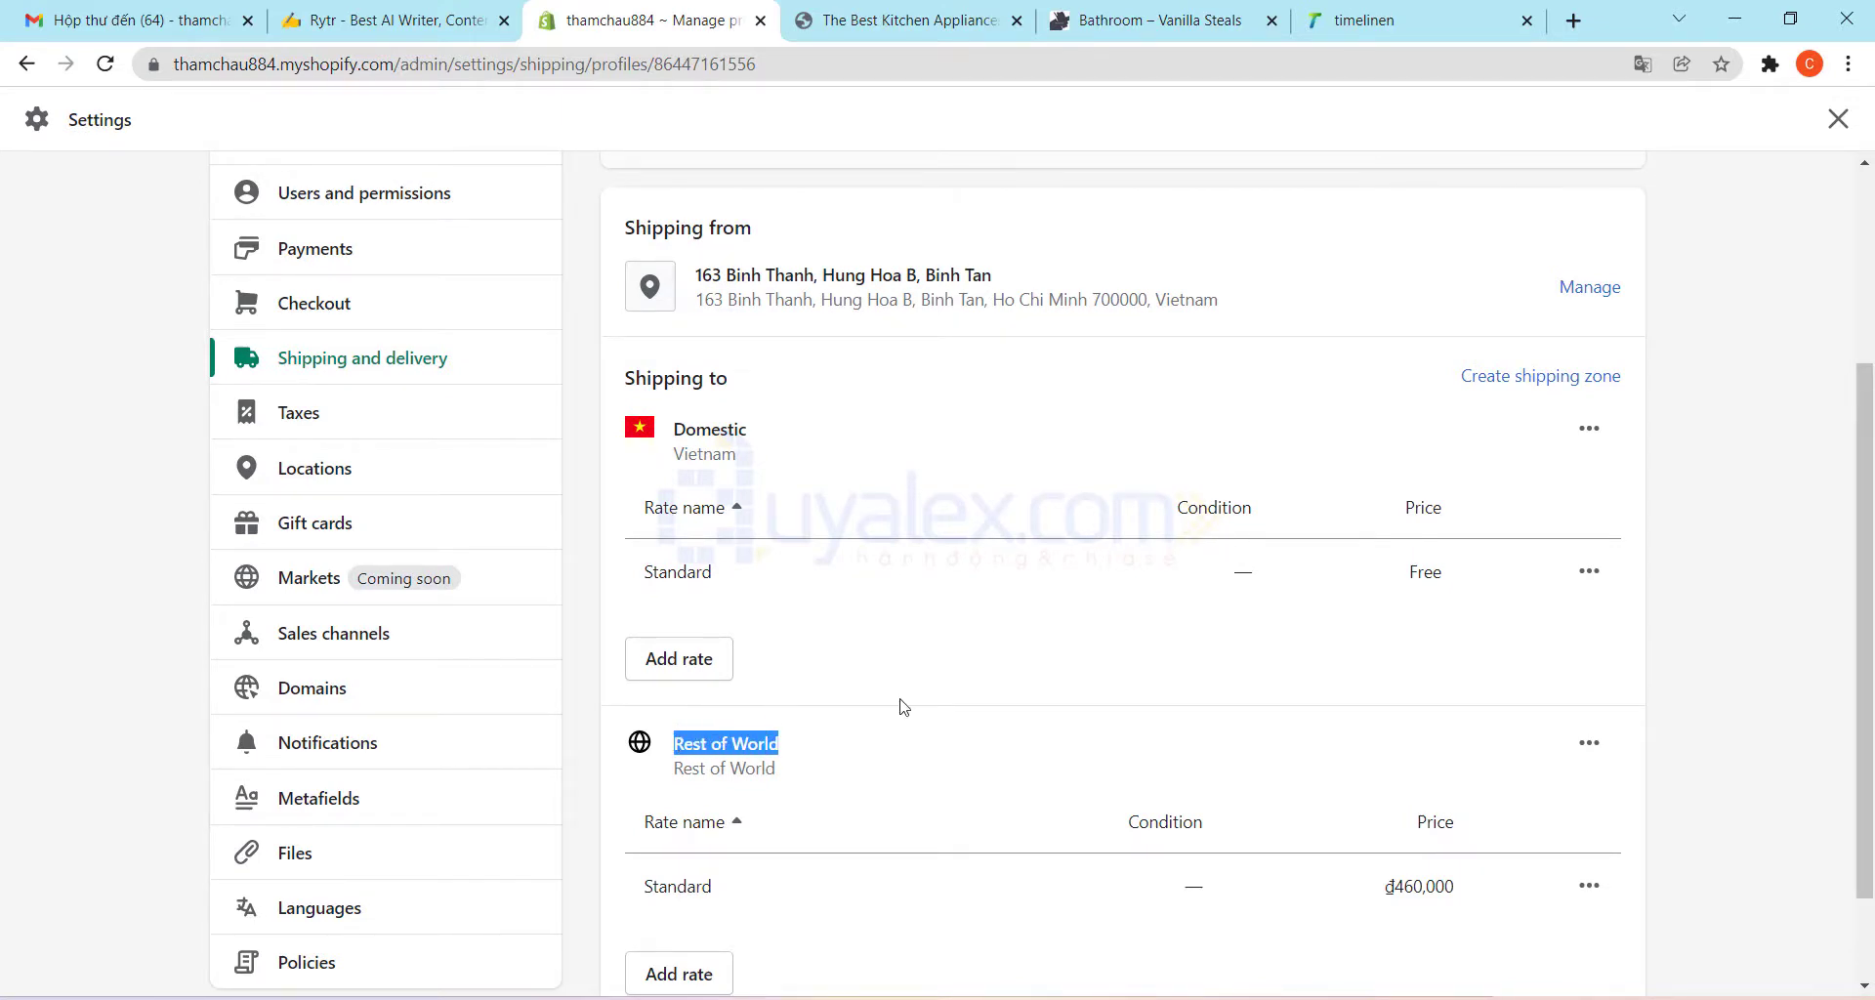
Examine the Domestic and Rest of World shipping zones and their rates in the general shipping profile
{"action": "left_click", "coordinate": [969, 721]}
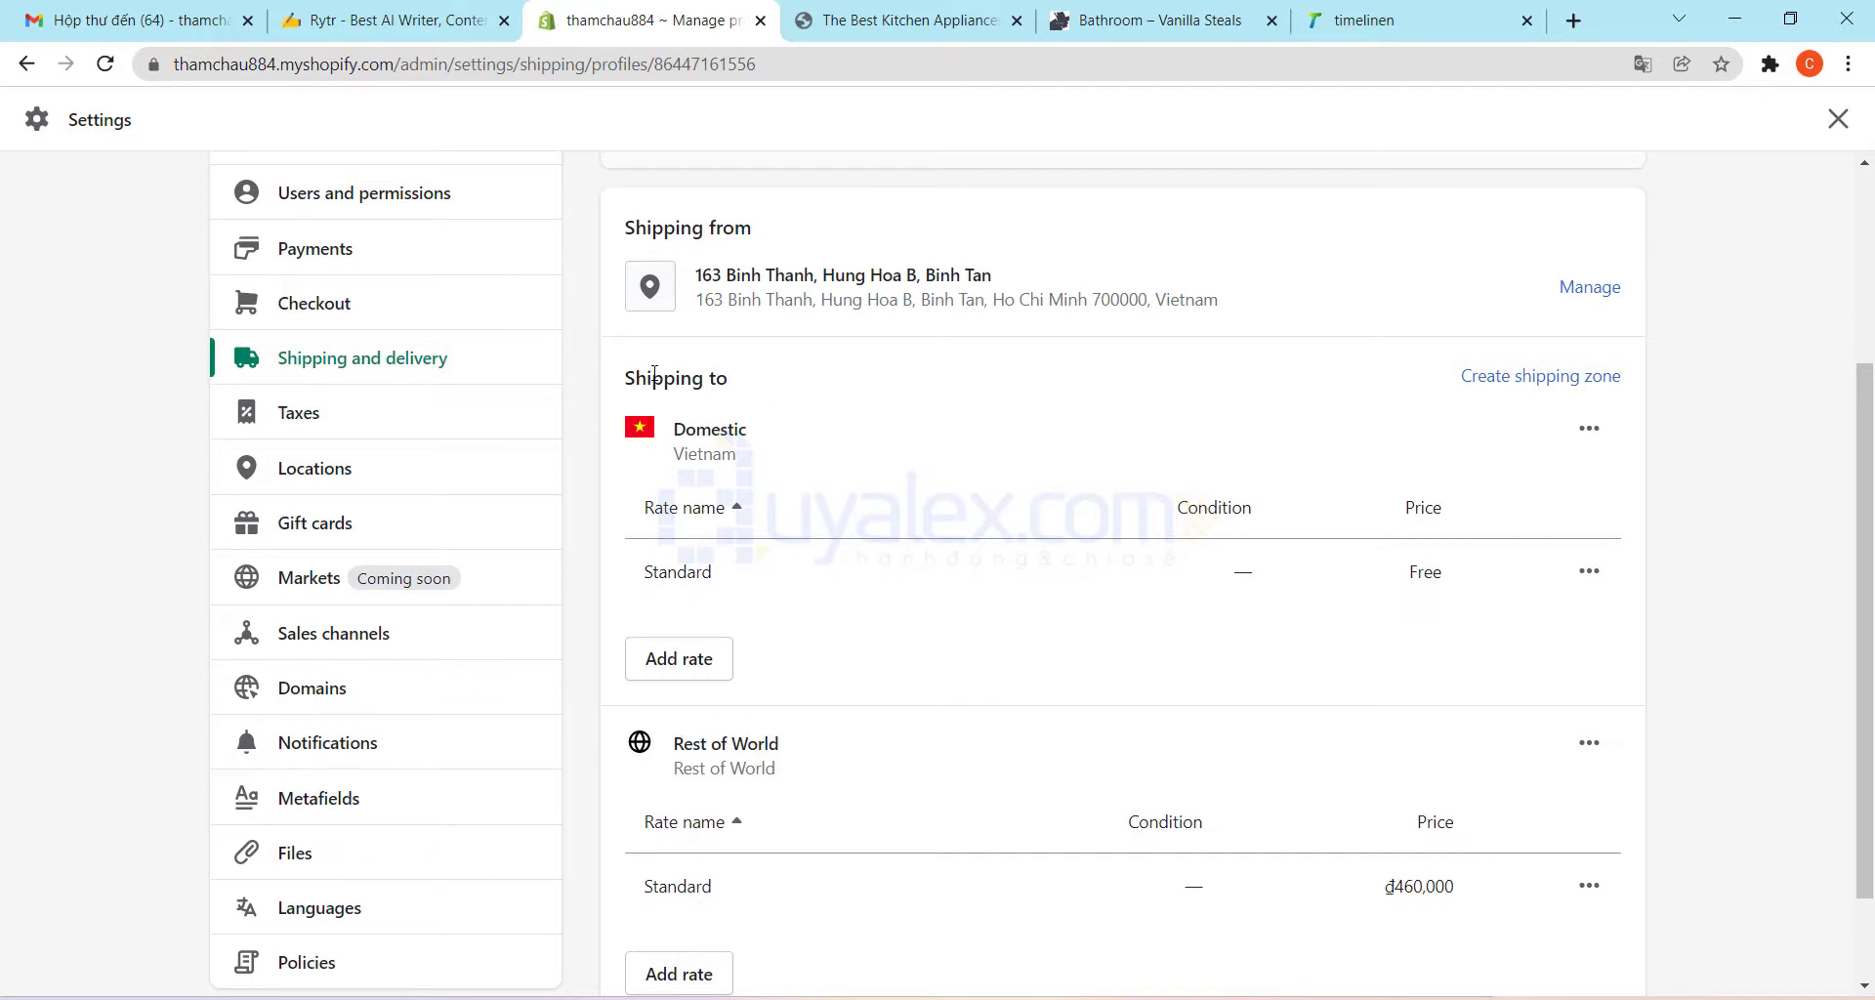
{"action": "left_click_drag", "start_coordinate": [750, 430], "coordinate": [679, 430]}
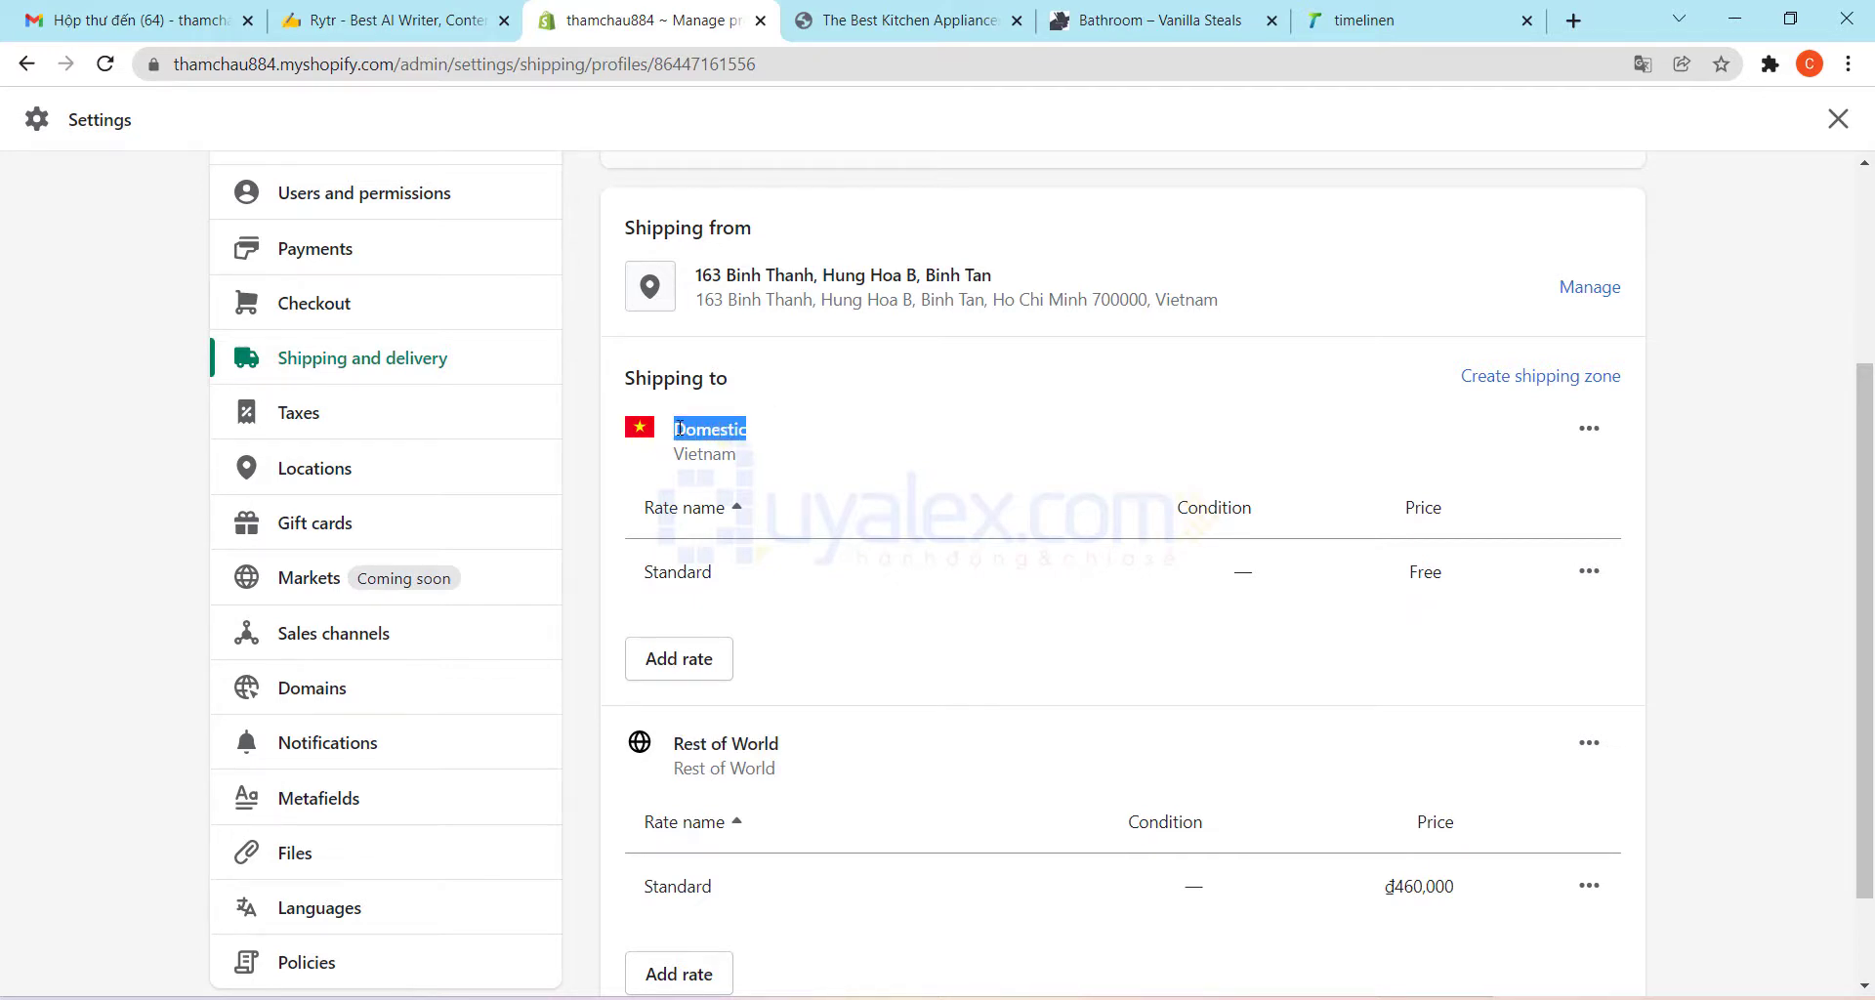
{"action": "scroll", "coordinate": [929, 548], "scroll_direction": "down", "scroll_amount": 2}
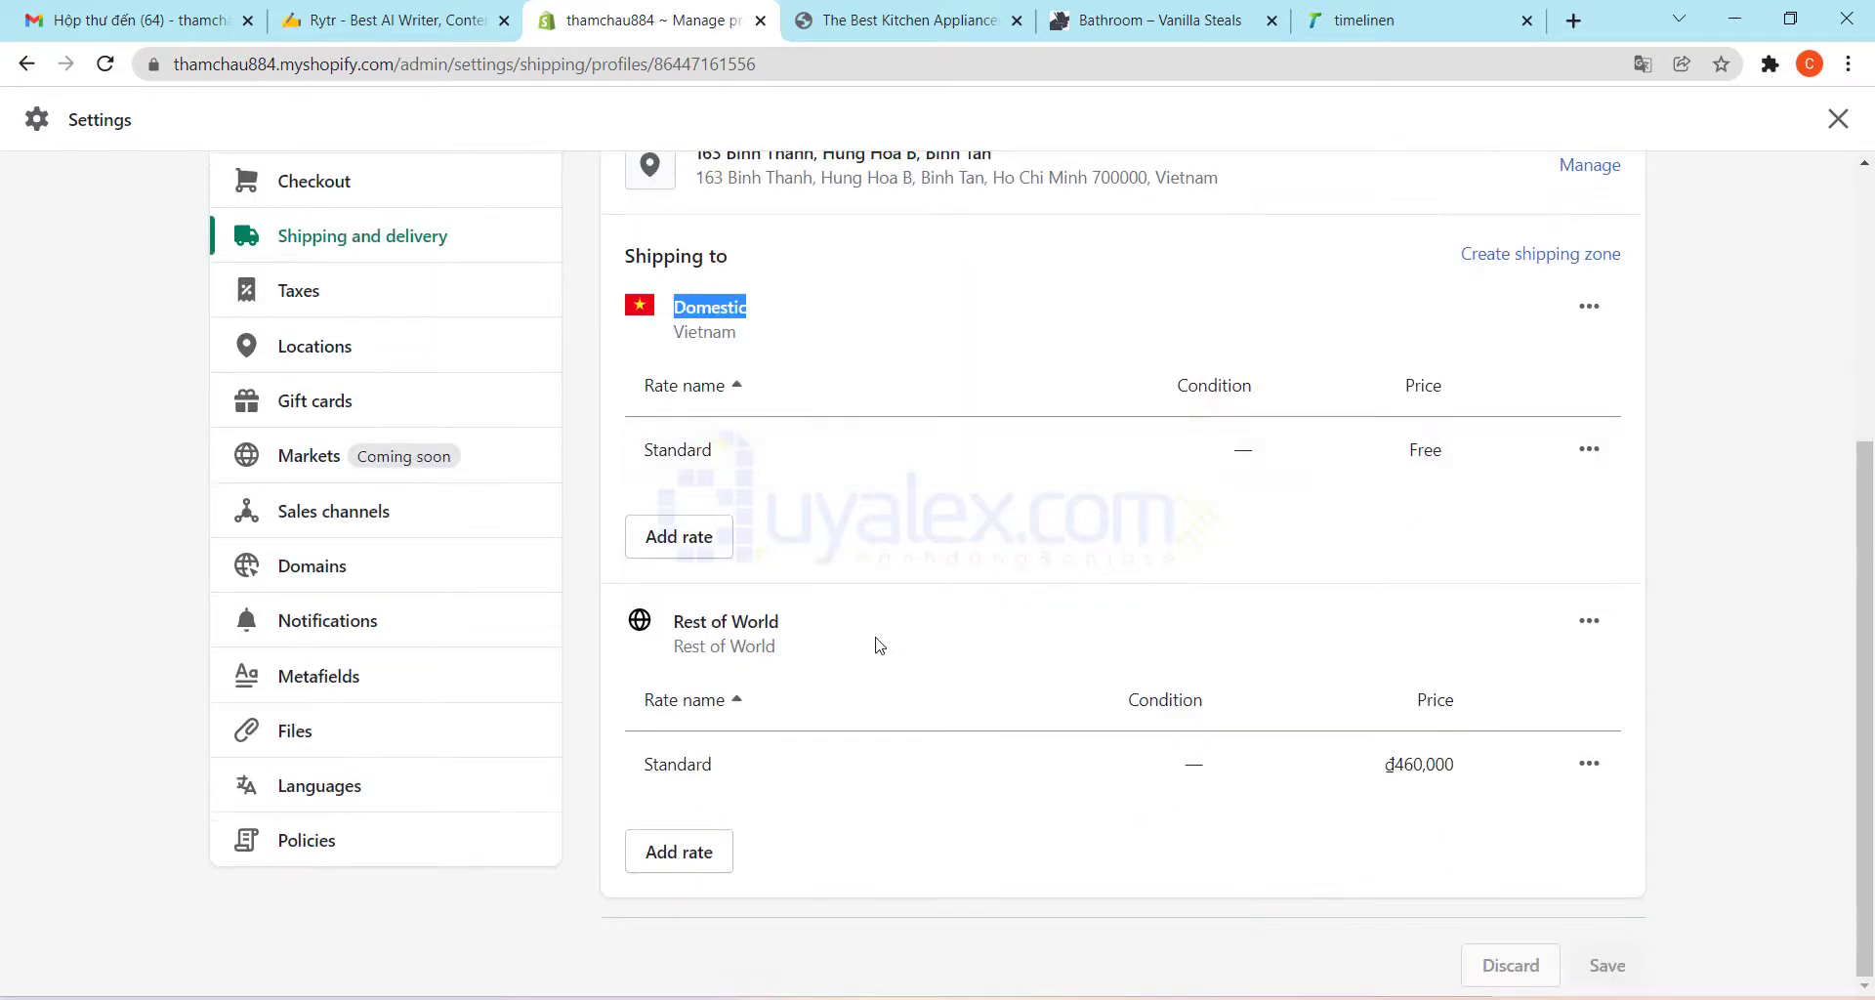
{"action": "left_click_drag", "start_coordinate": [677, 615], "coordinate": [729, 626]}
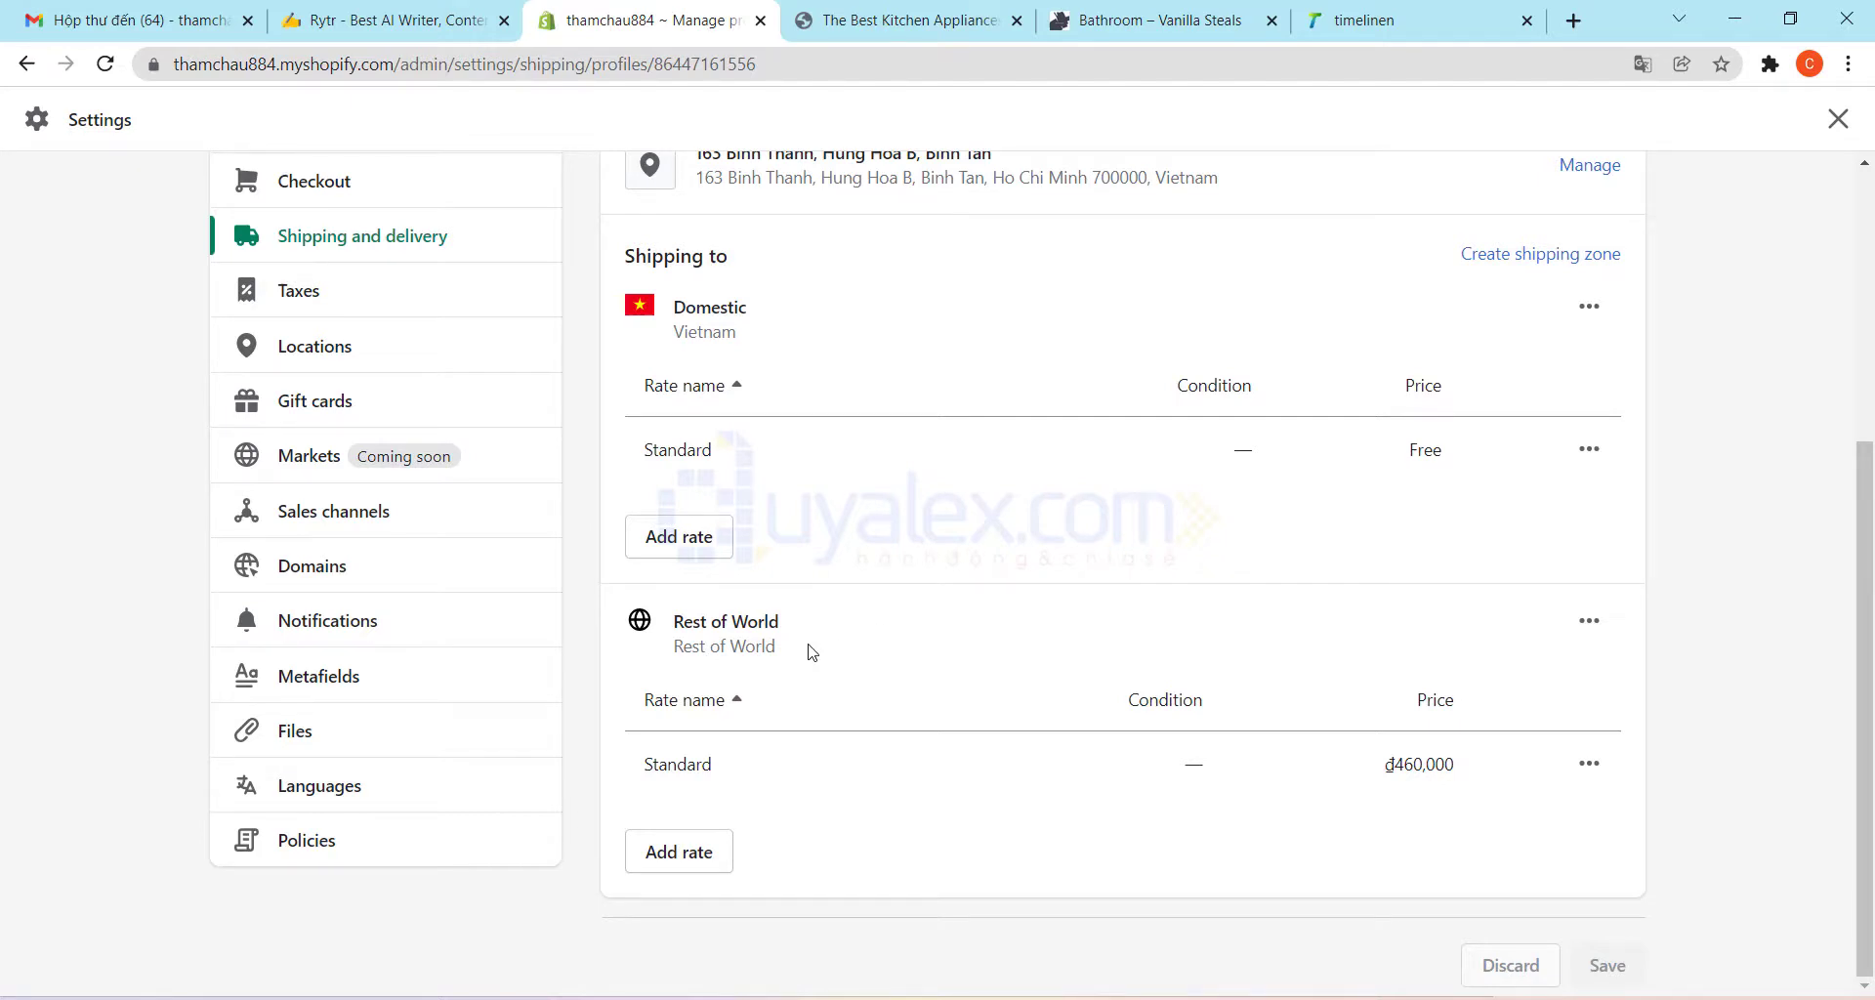
{"action": "scroll", "coordinate": [809, 652], "scroll_direction": "up", "scroll_amount": 1}
{"action": "scroll", "coordinate": [809, 652], "scroll_direction": "down", "scroll_amount": 1}
{"action": "triple_click", "coordinate": [705, 621]}
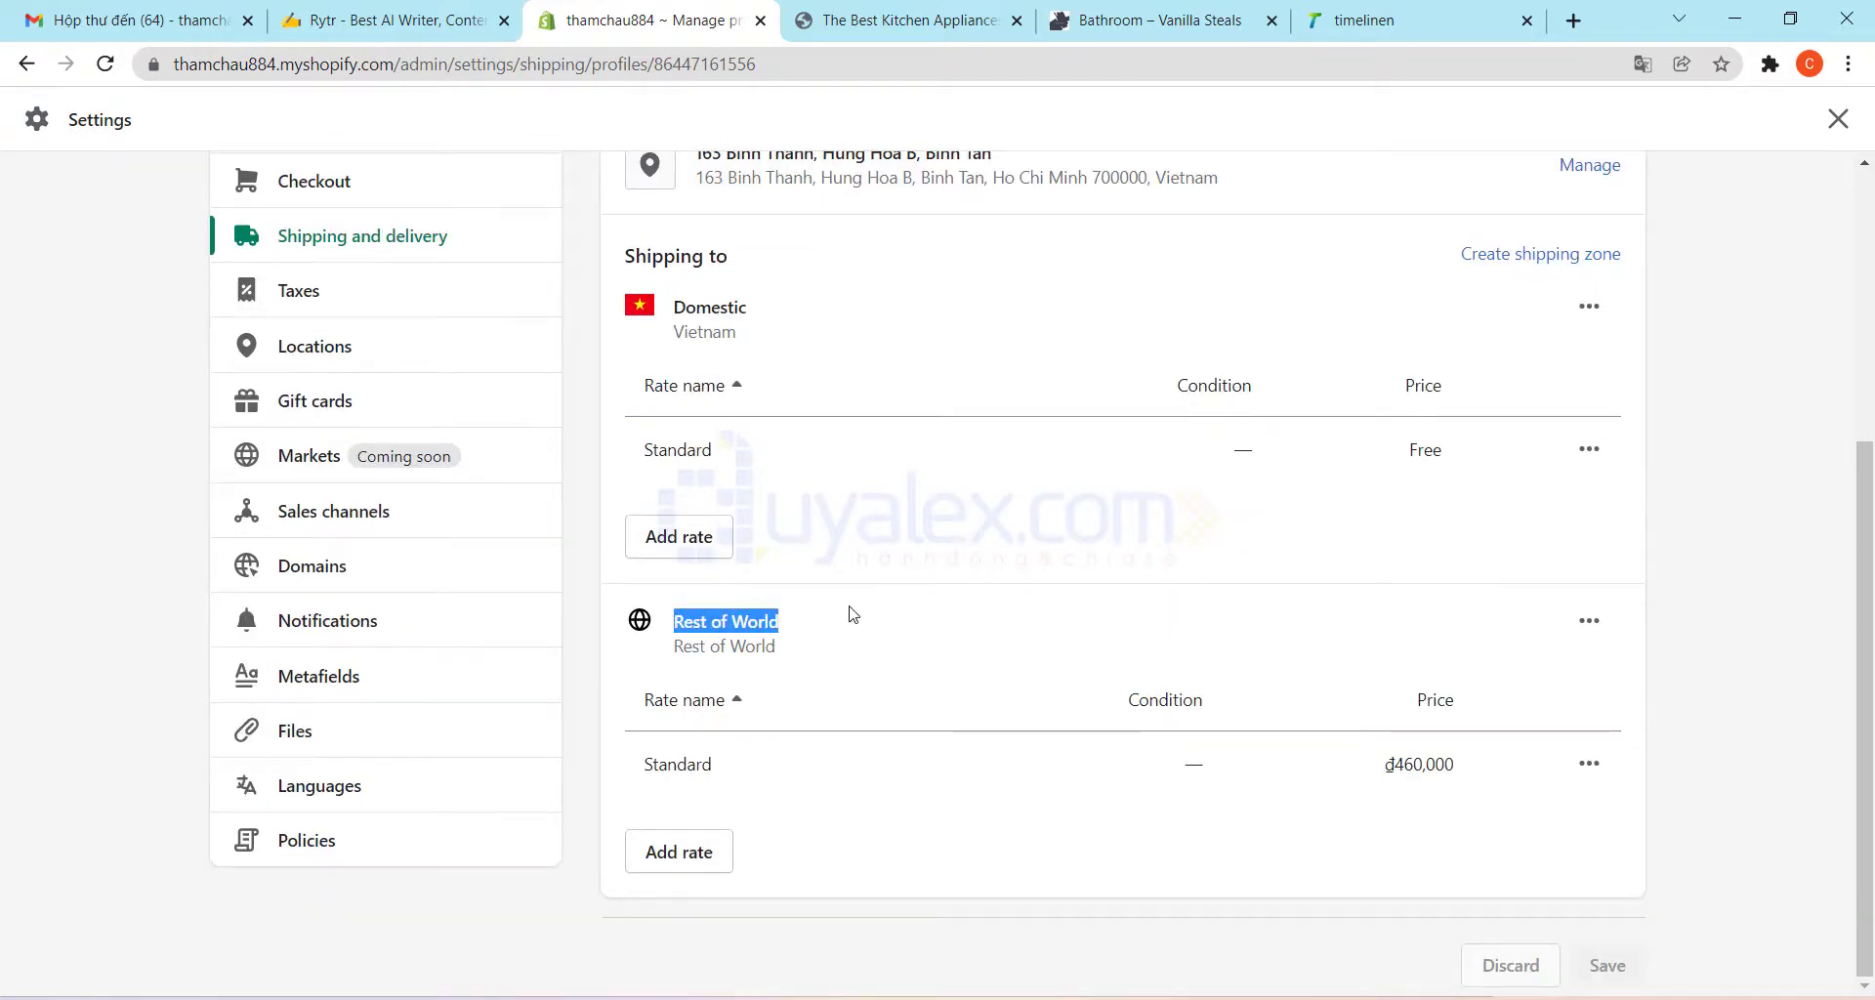
{"action": "scroll", "coordinate": [850, 611], "scroll_direction": "up", "scroll_amount": 1}
{"action": "left_click_drag", "start_coordinate": [748, 429], "coordinate": [672, 443]}
{"action": "scroll", "coordinate": [782, 534], "scroll_direction": "down", "scroll_amount": 1}
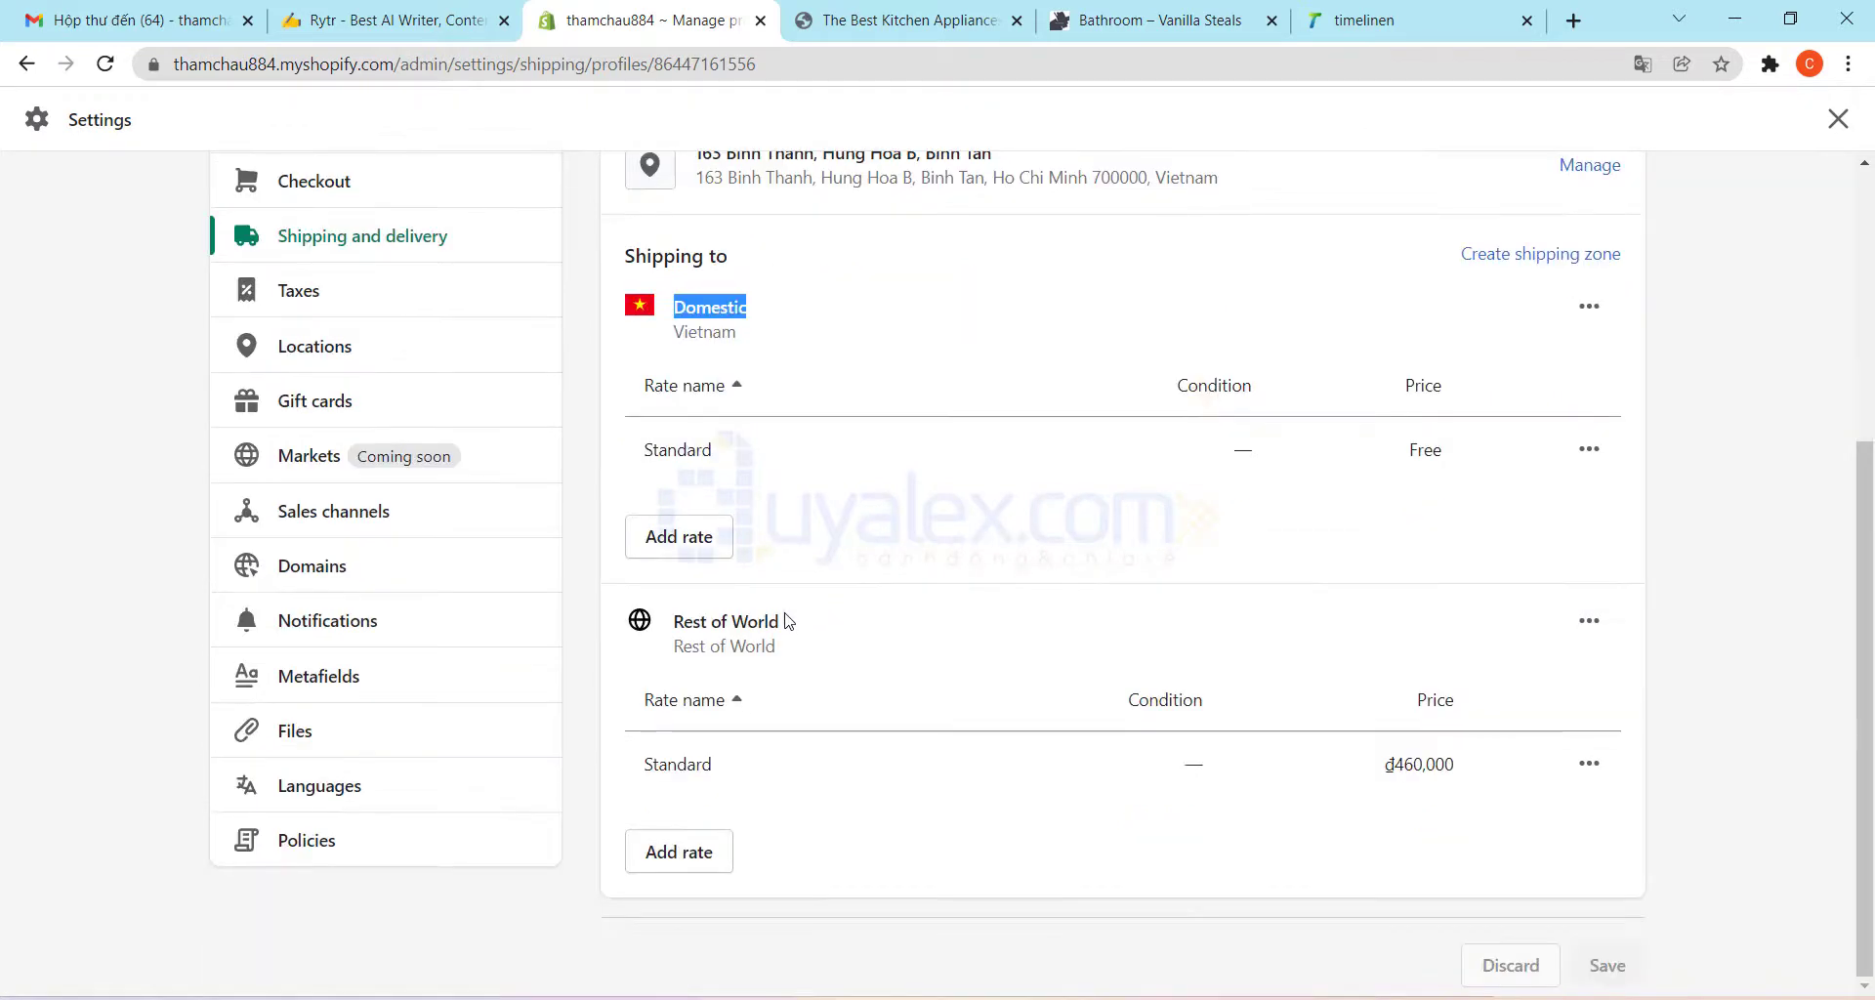
{"action": "left_click_drag", "start_coordinate": [779, 630], "coordinate": [683, 621]}
{"action": "left_click", "coordinate": [1111, 589]}
{"action": "scroll", "coordinate": [892, 641], "scroll_direction": "up", "scroll_amount": 3}
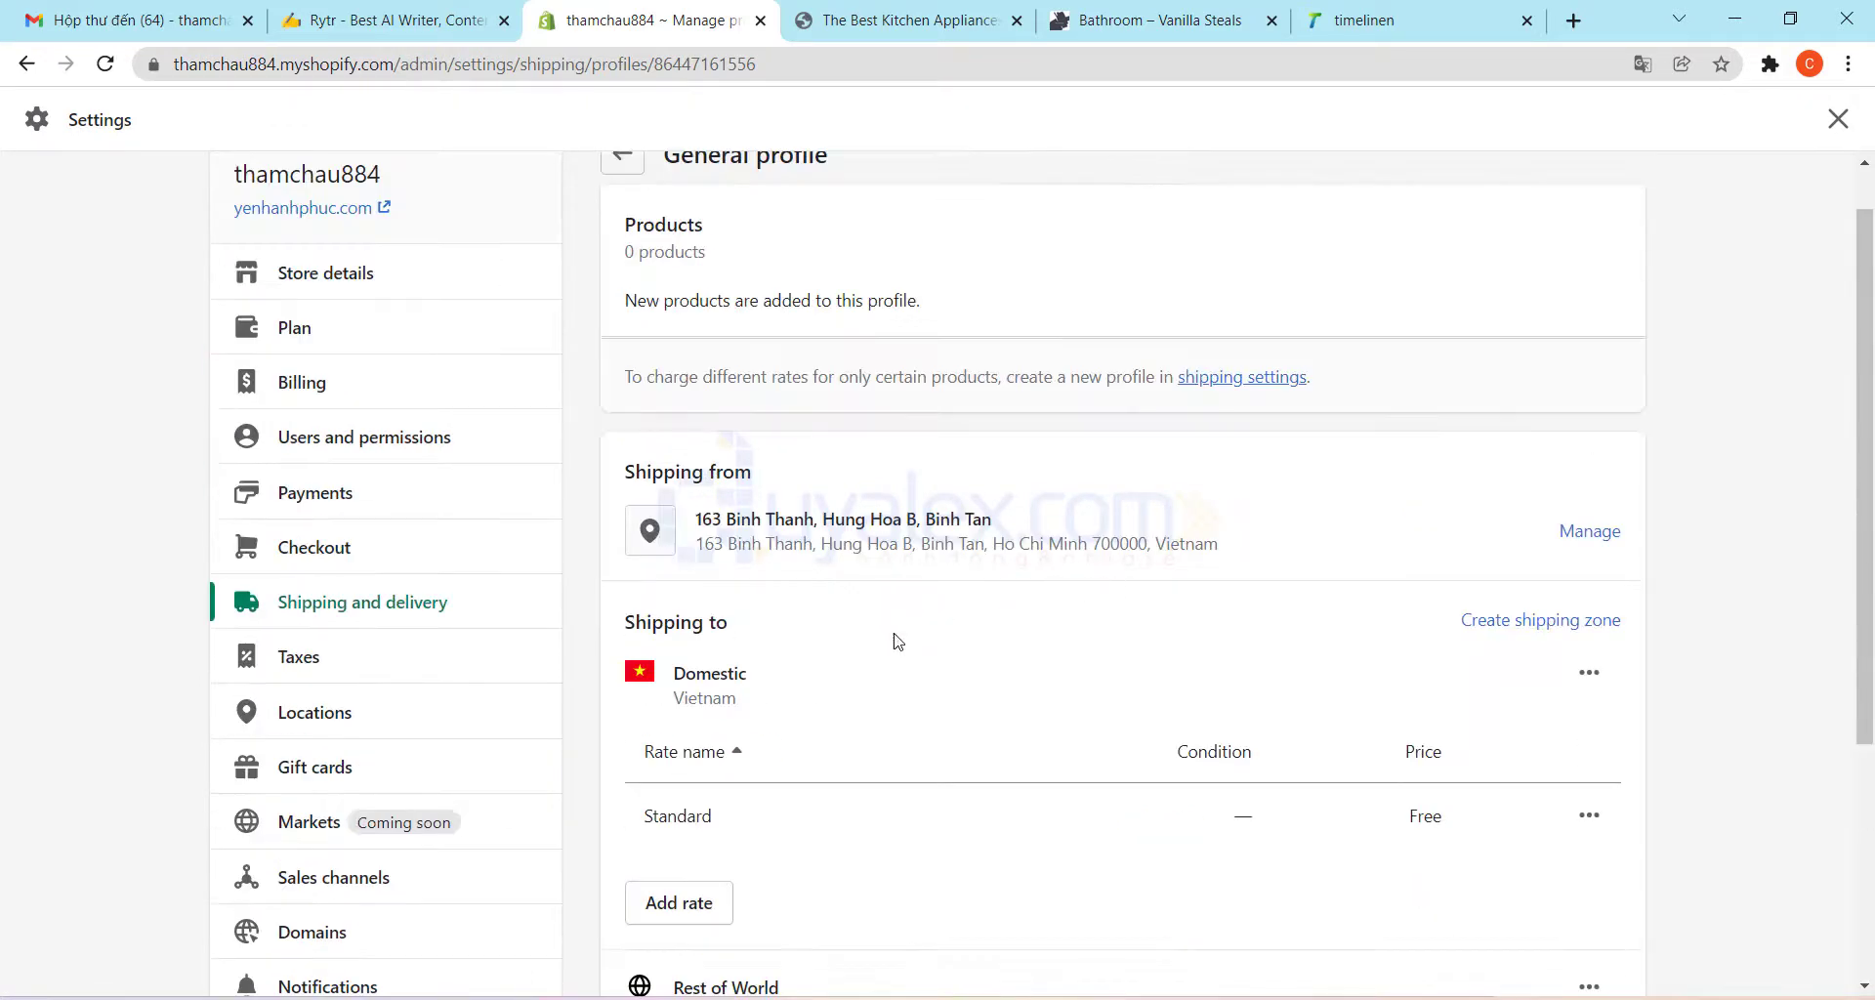
{"action": "scroll", "coordinate": [1067, 639], "scroll_direction": "down", "scroll_amount": 2}
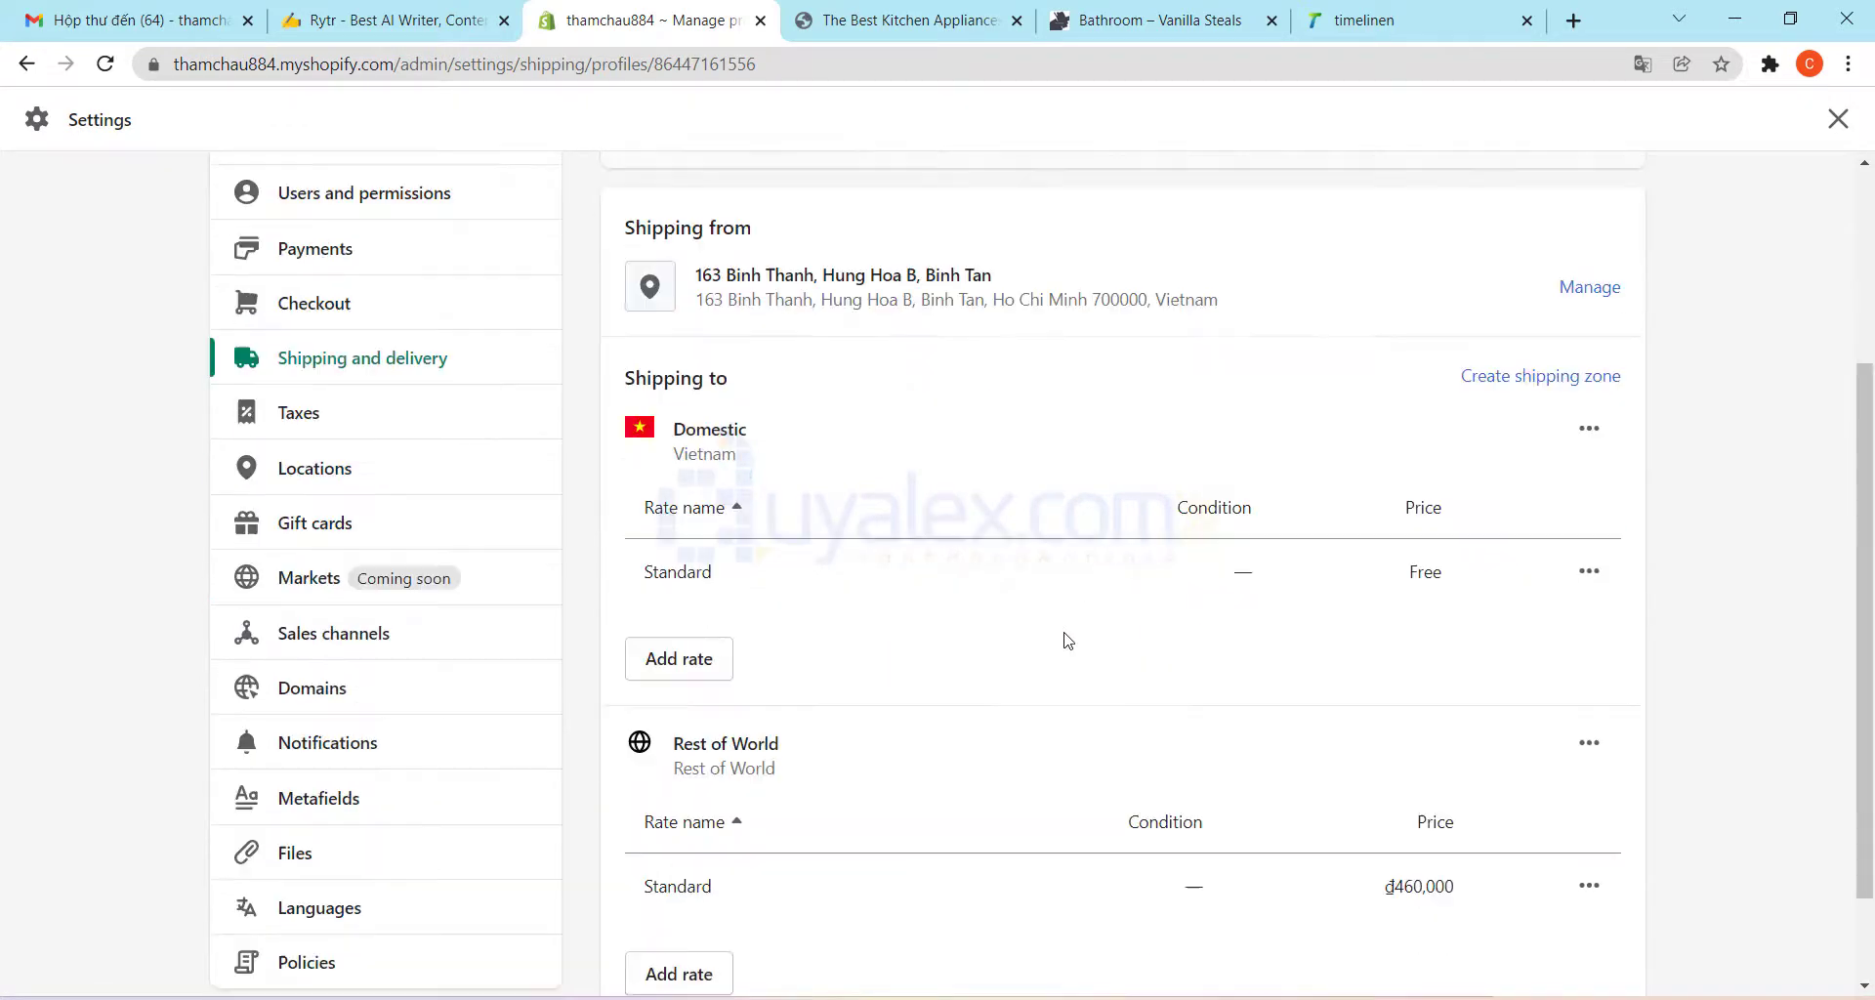
{"action": "triple_click", "coordinate": [725, 440]}
{"action": "double_click", "coordinate": [736, 744]}
{"action": "left_click", "coordinate": [993, 486]}
Delete the Domestic shipping zone and the Standard rate of the Rest of World zone
{"action": "scroll", "coordinate": [837, 493], "scroll_direction": "up", "scroll_amount": 1}
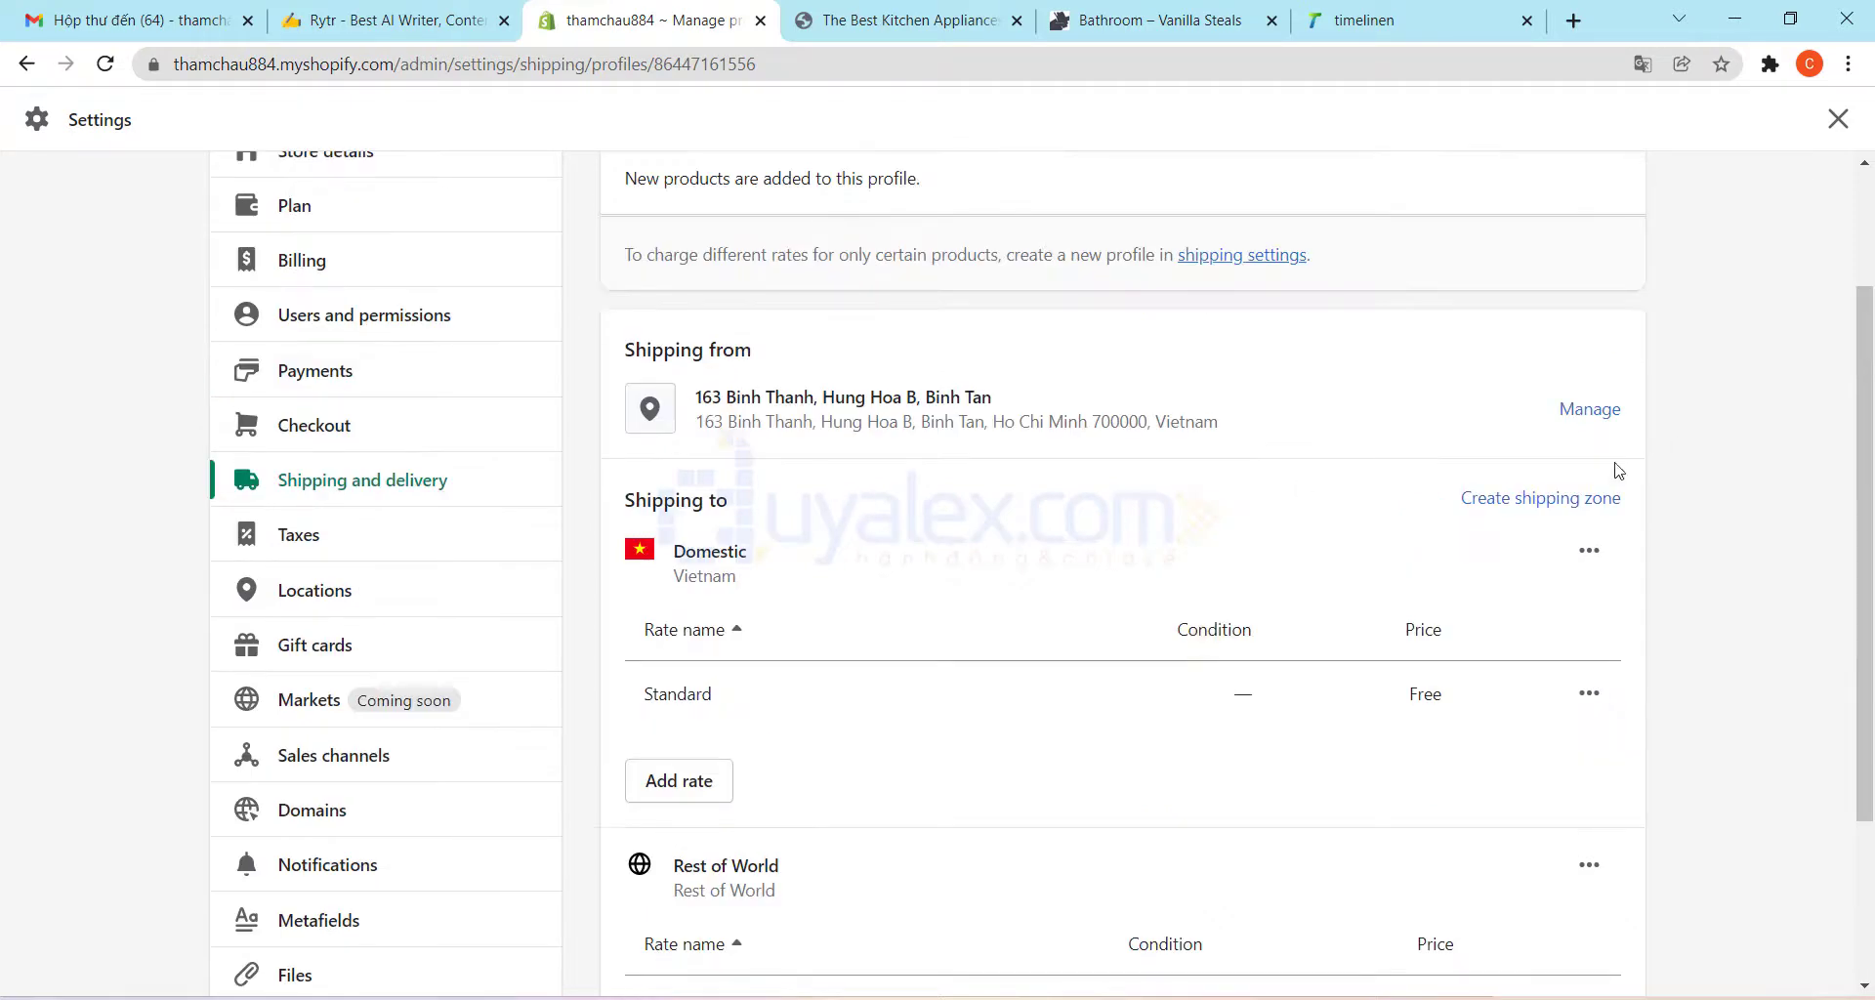
{"action": "left_click", "coordinate": [1589, 558]}
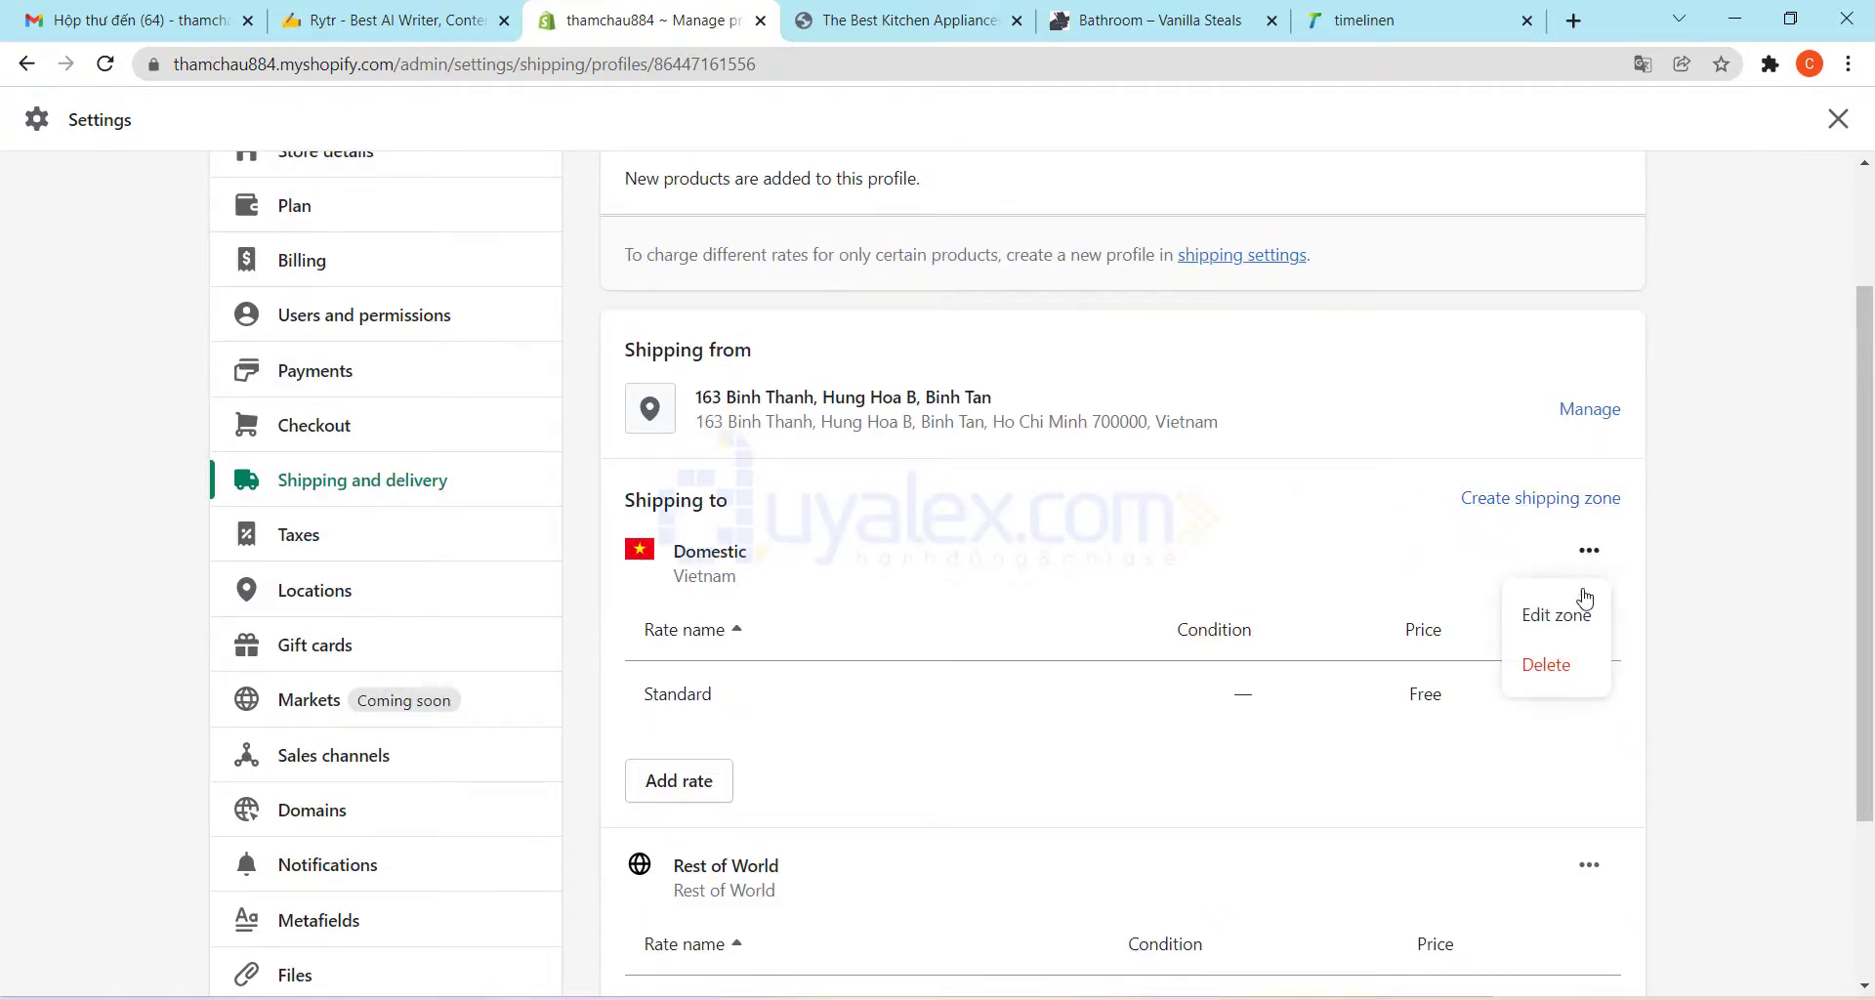
{"action": "left_click", "coordinate": [1541, 667]}
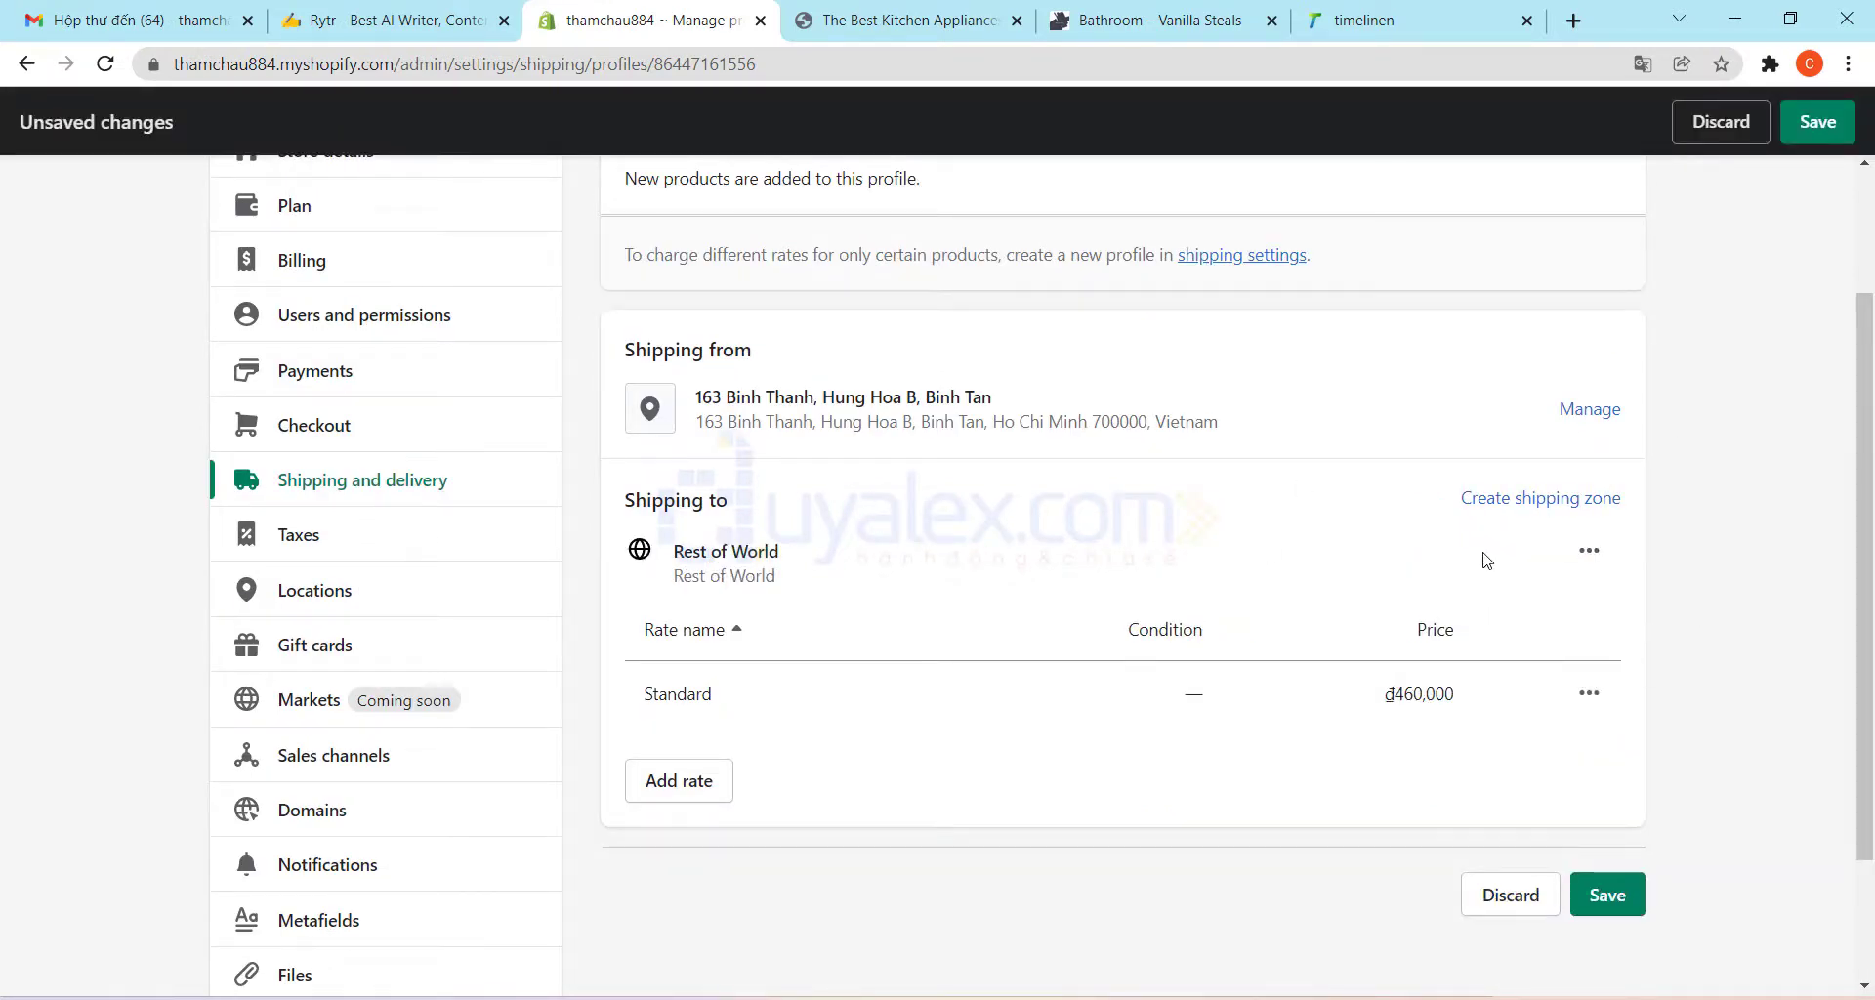
{"action": "left_click", "coordinate": [1588, 695]}
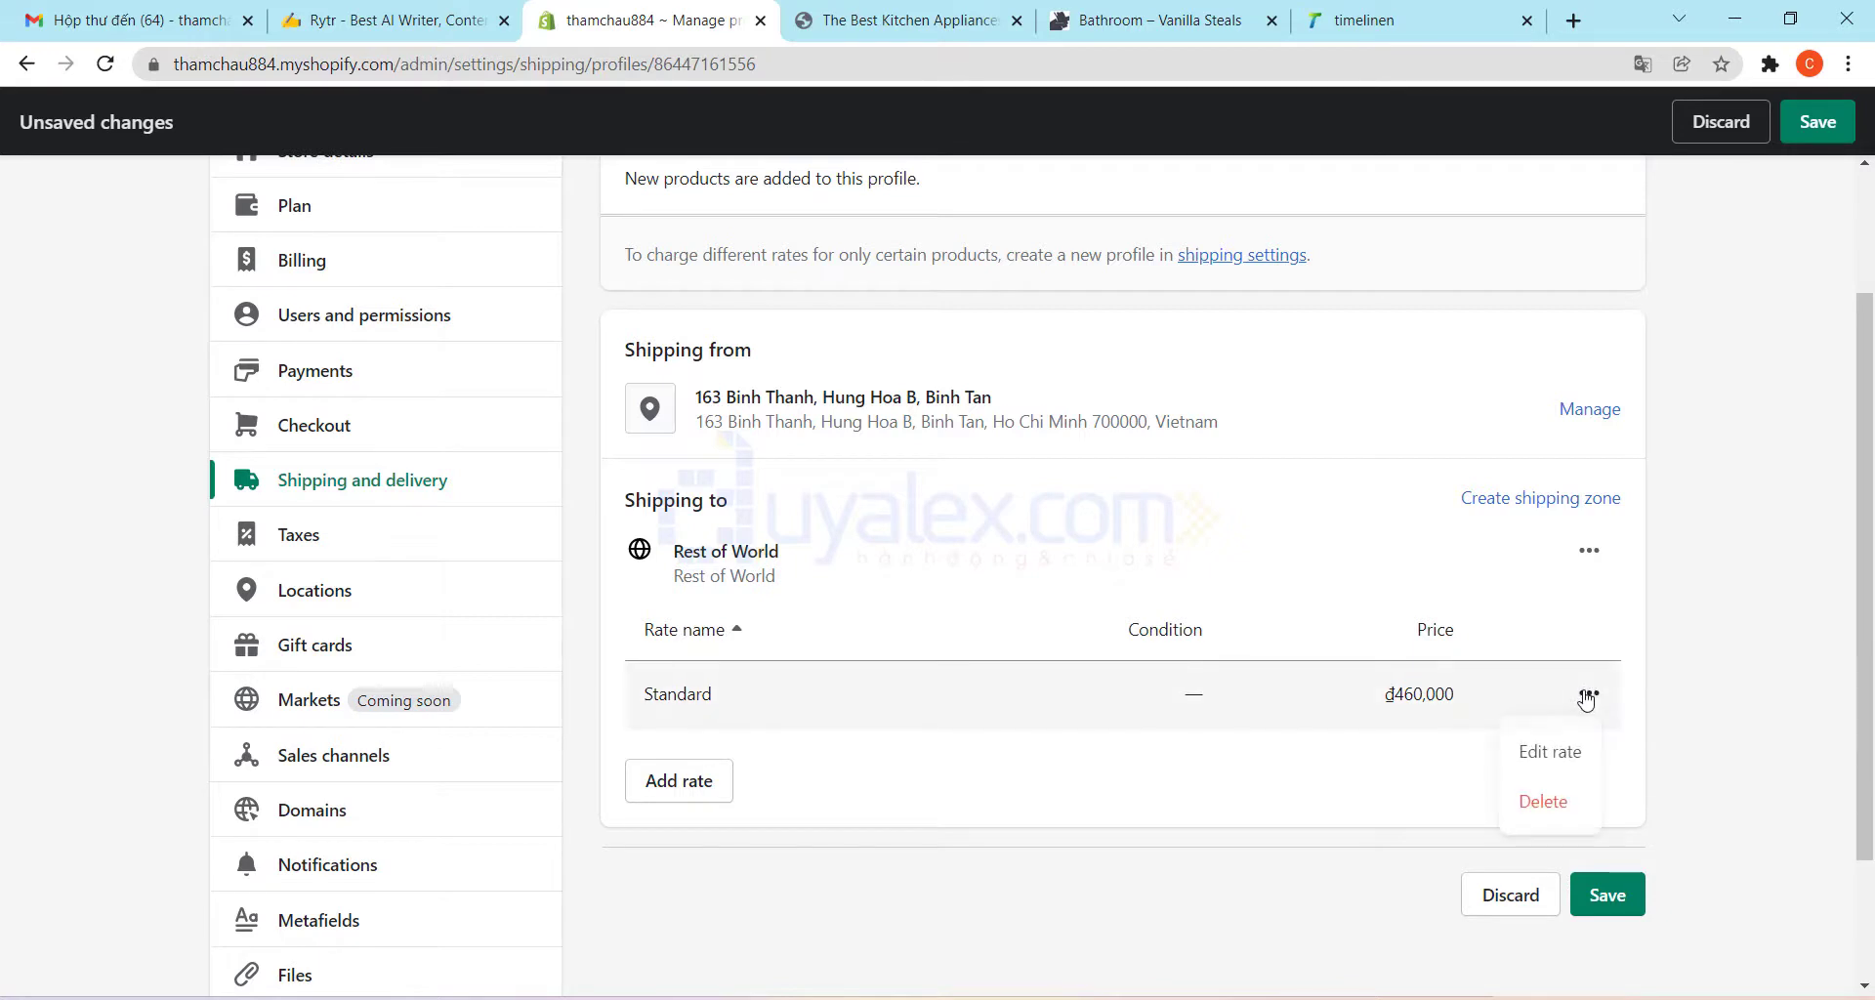
{"action": "left_click", "coordinate": [1545, 799]}
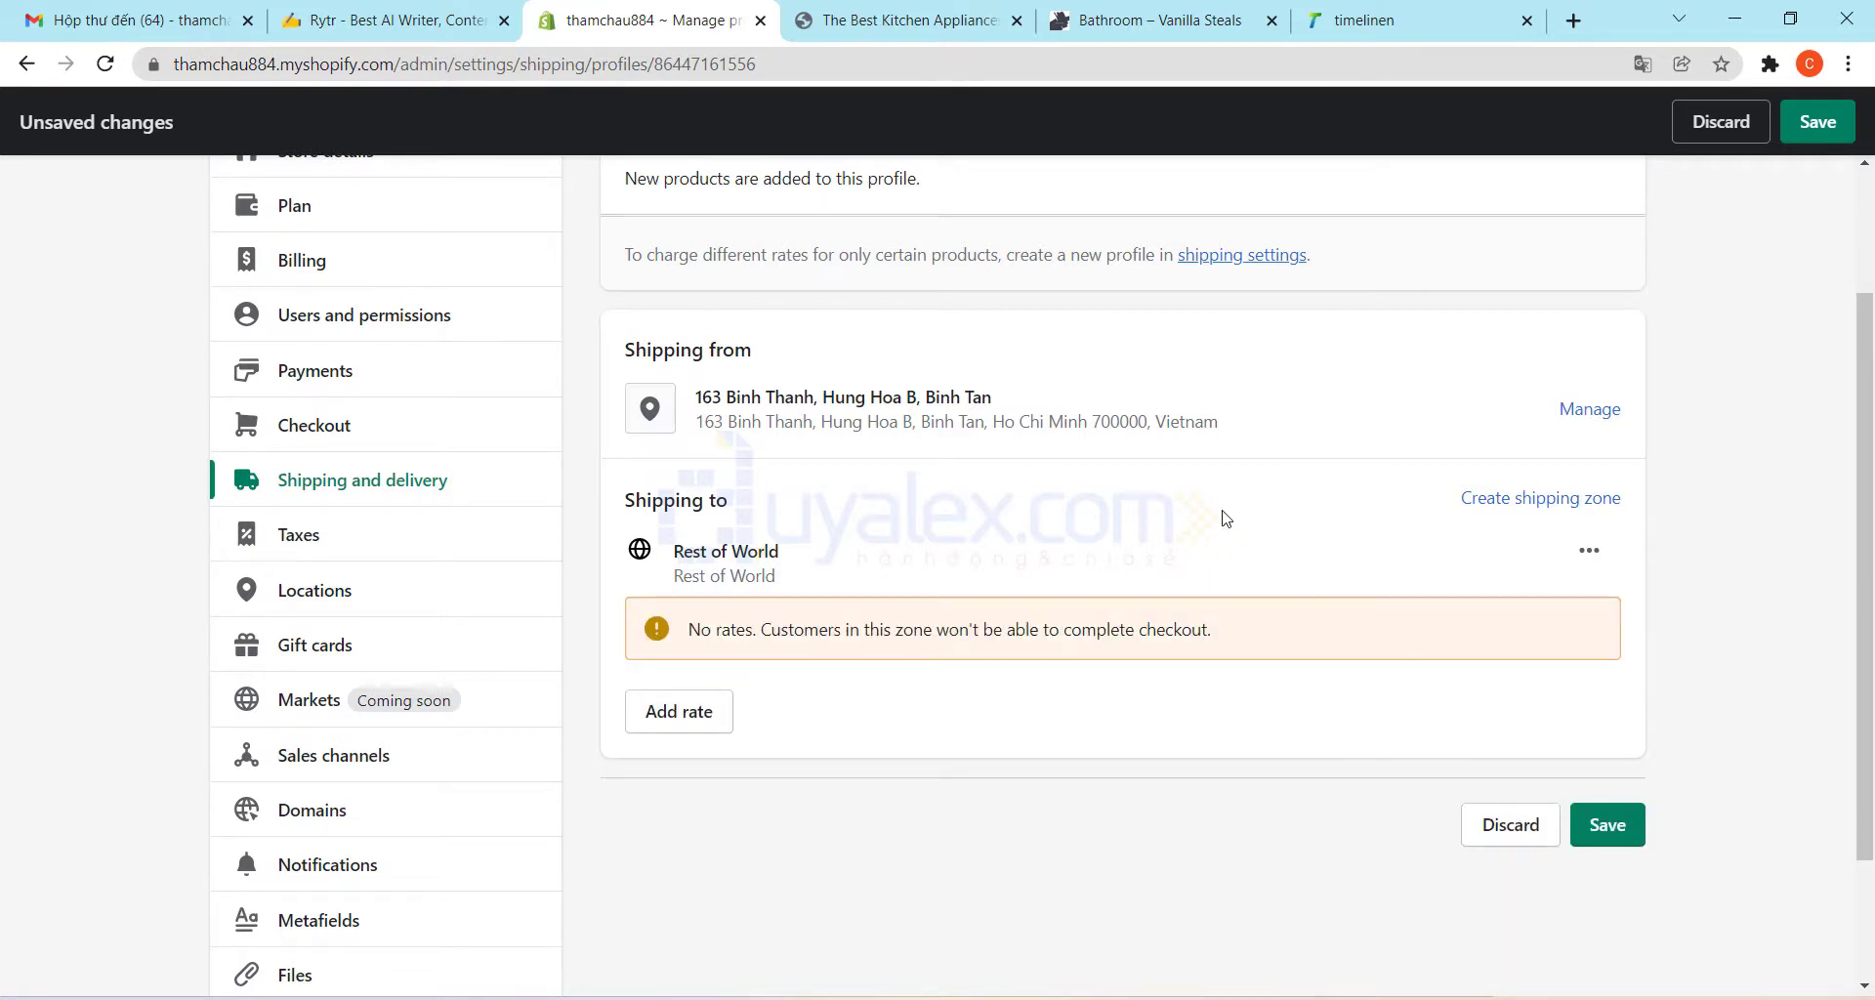
Start a new shipping zone named "Thị trường chính" and include all of the United States in it
{"action": "left_click", "coordinate": [1515, 502]}
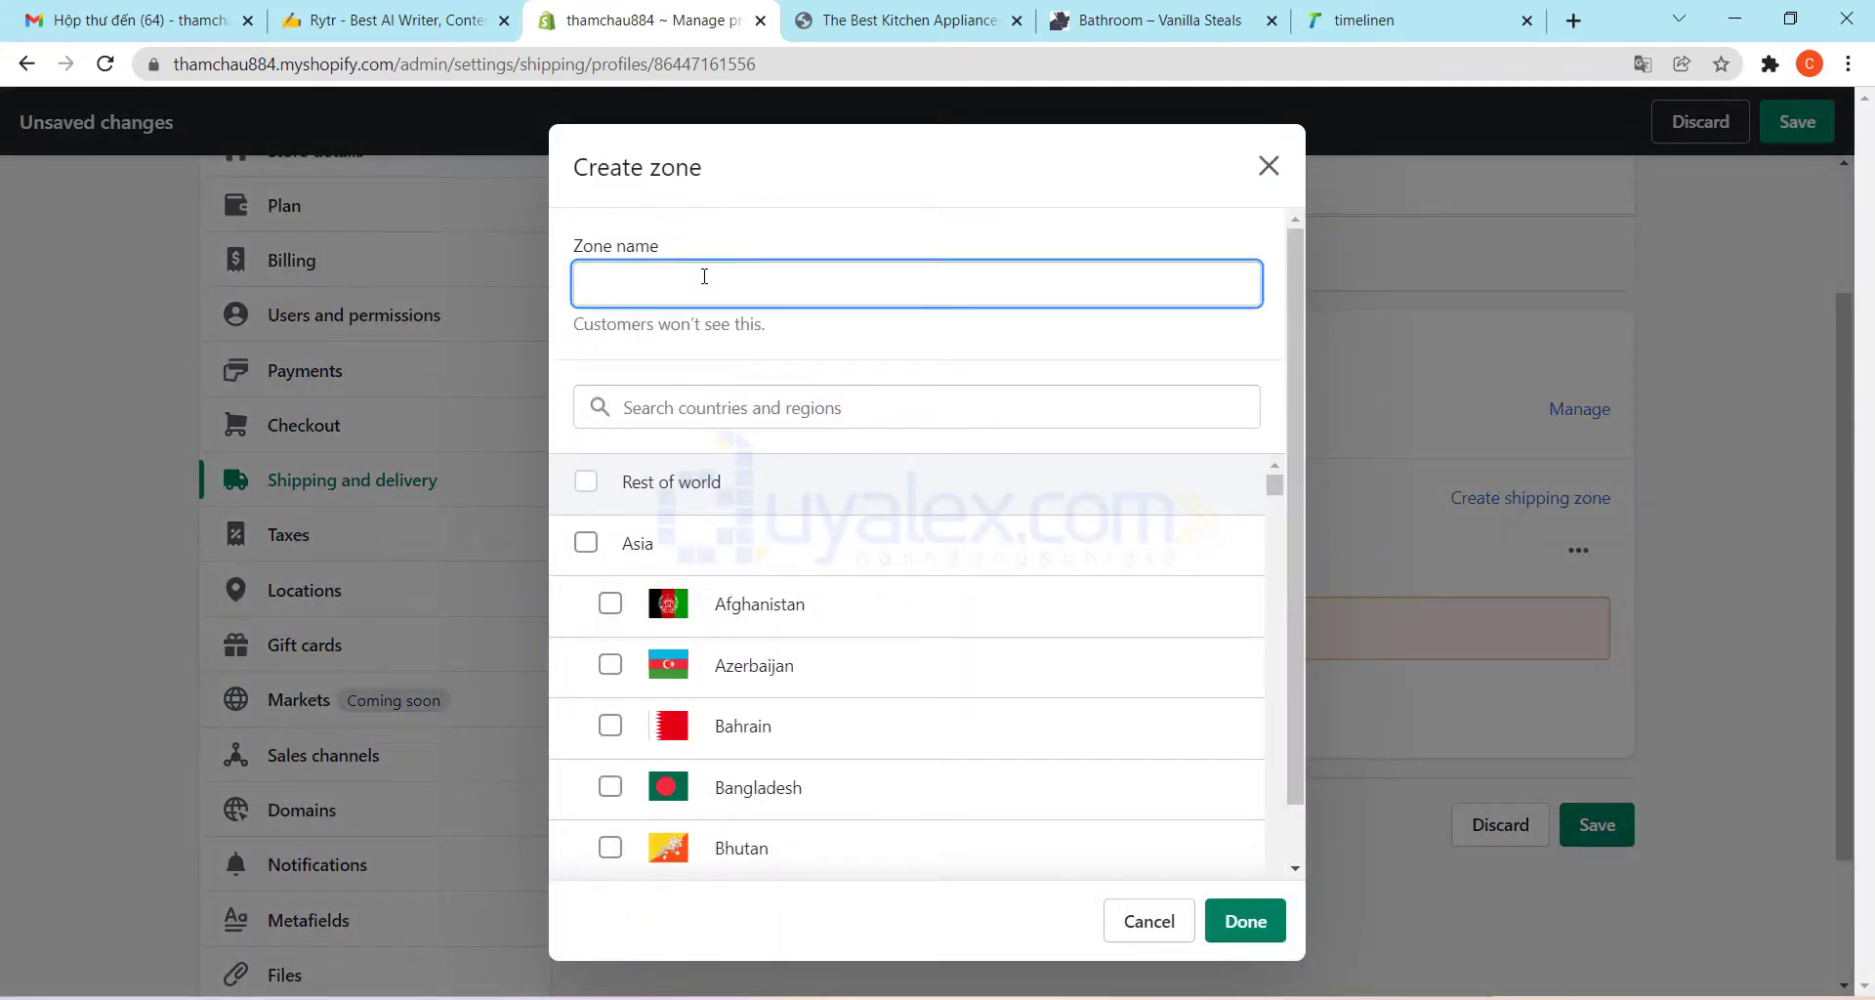
{"action": "type", "text": "Thij truo"}
{"action": "left_click", "coordinate": [674, 411]}
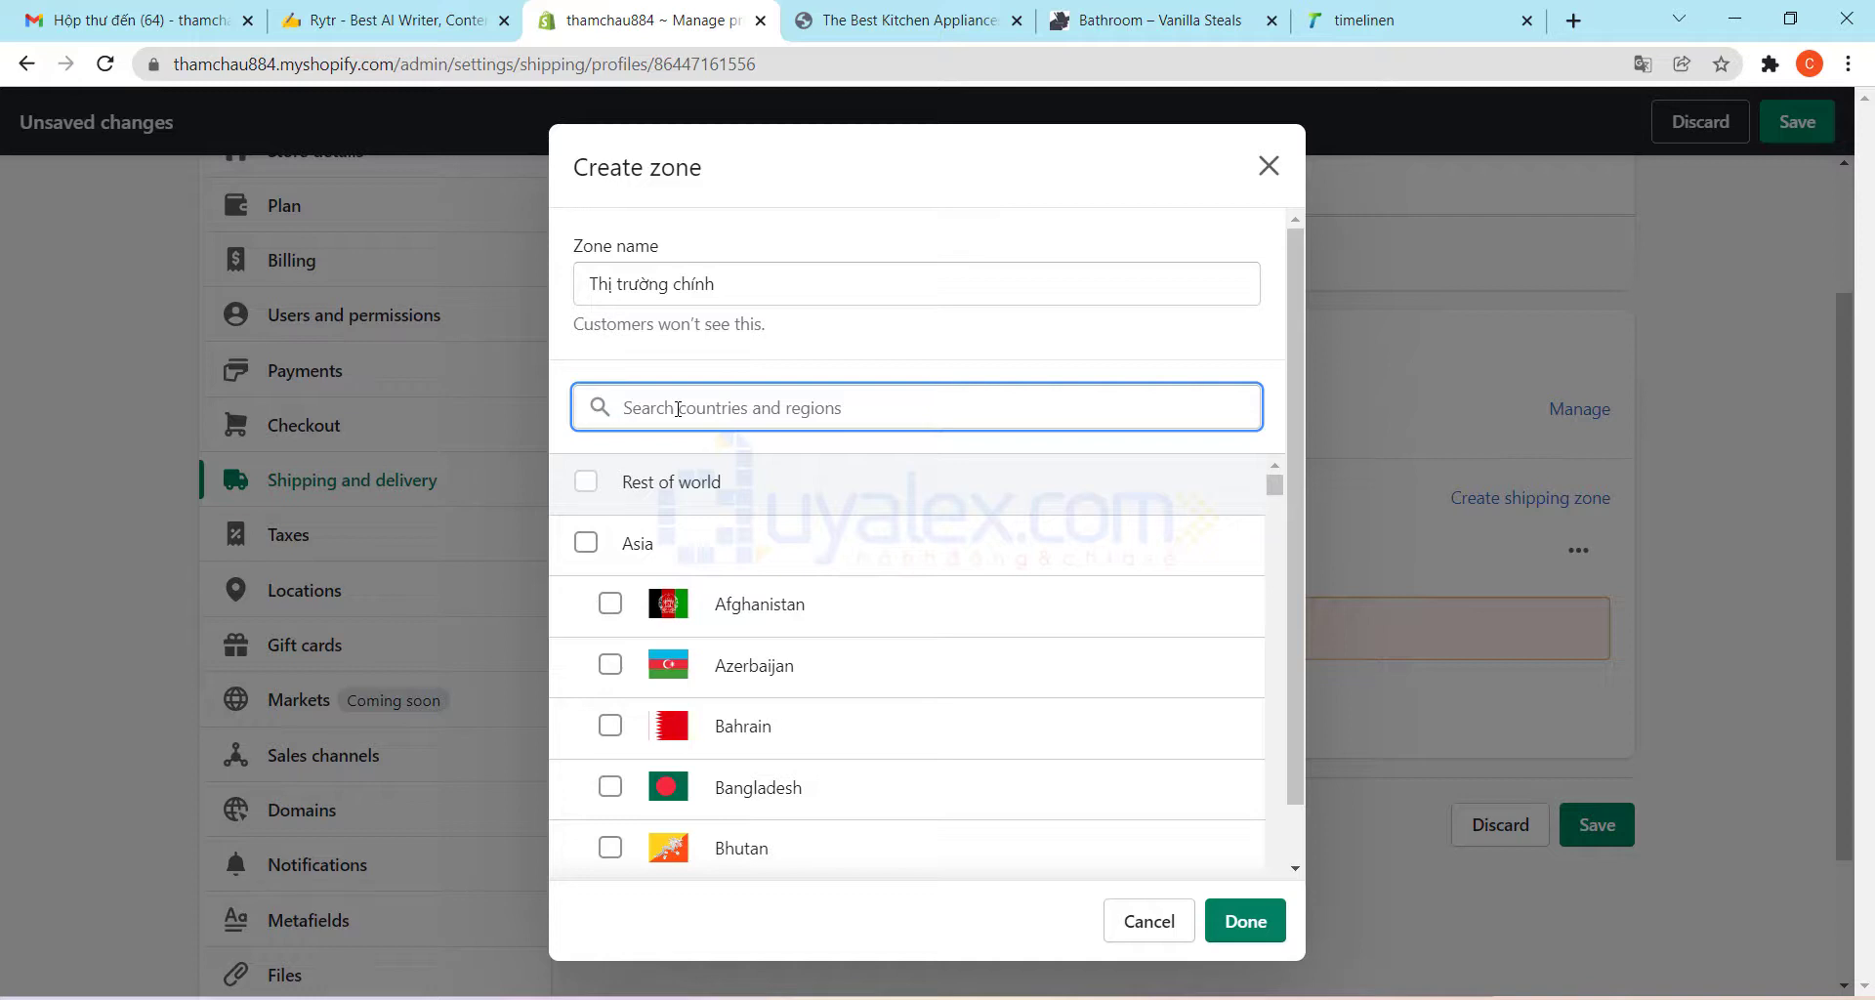
{"action": "type", "text": "Uni"}
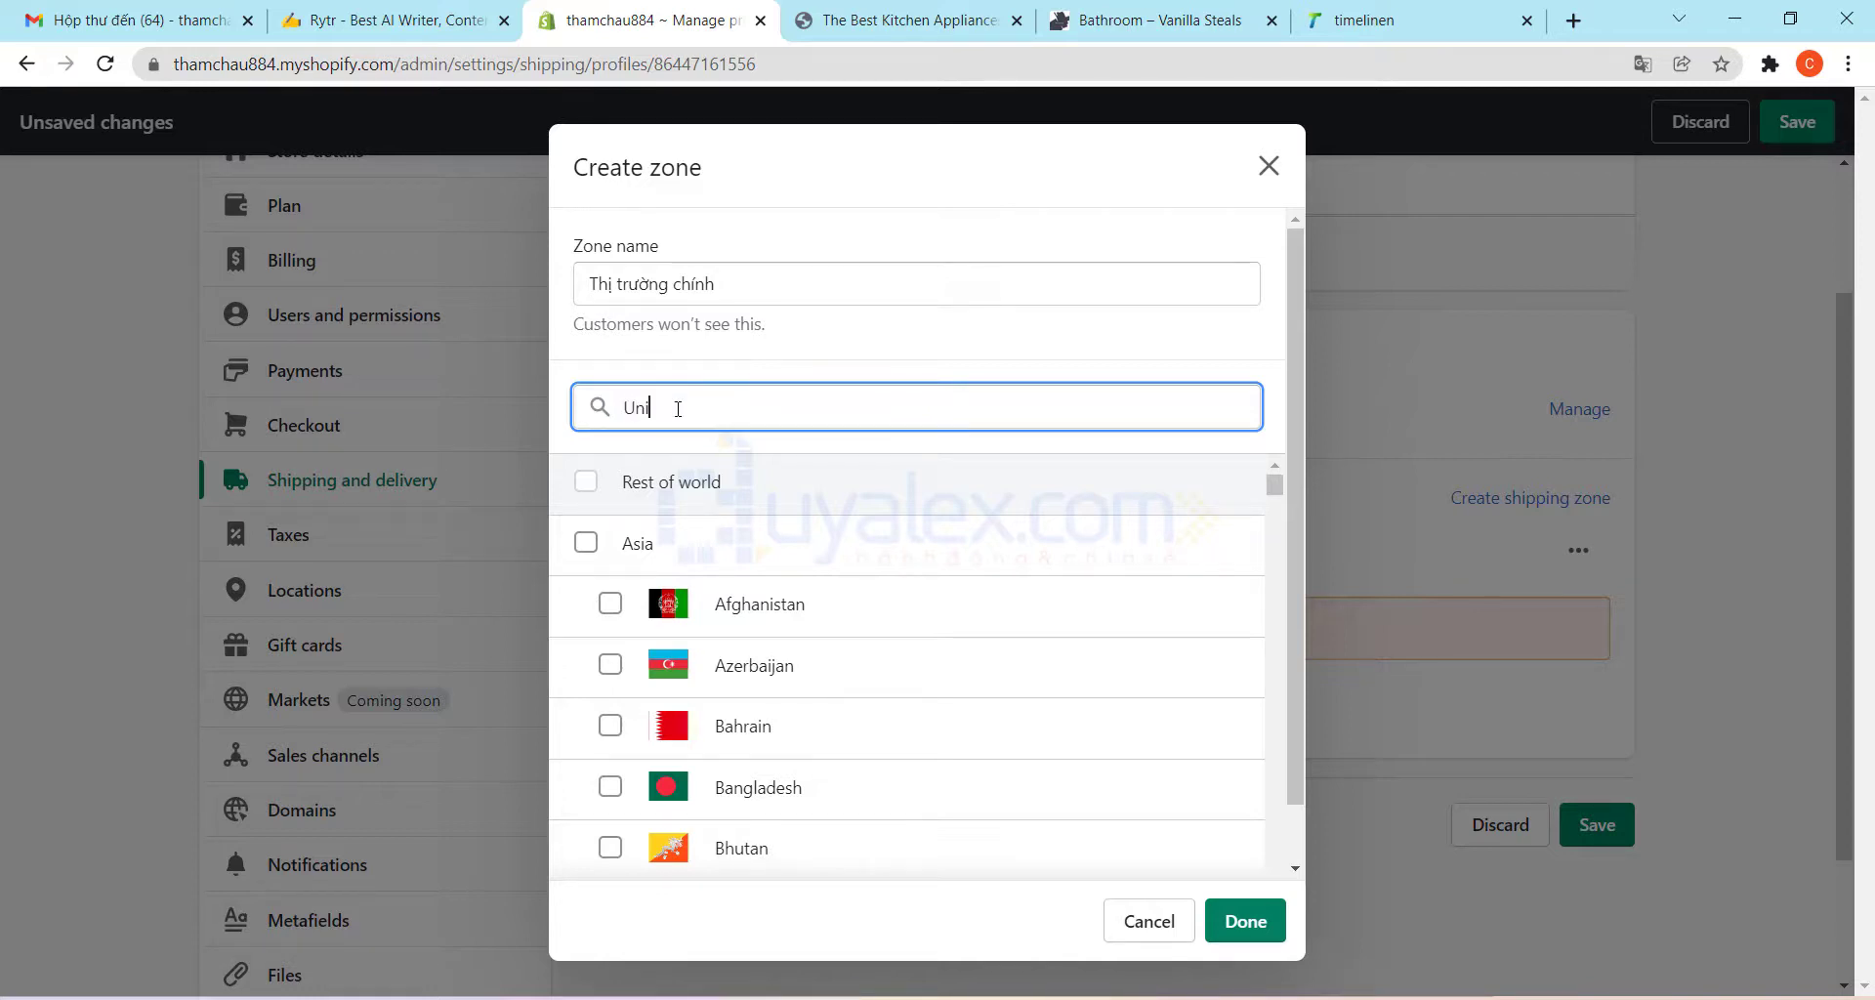
{"action": "type", "text": "ted s"}
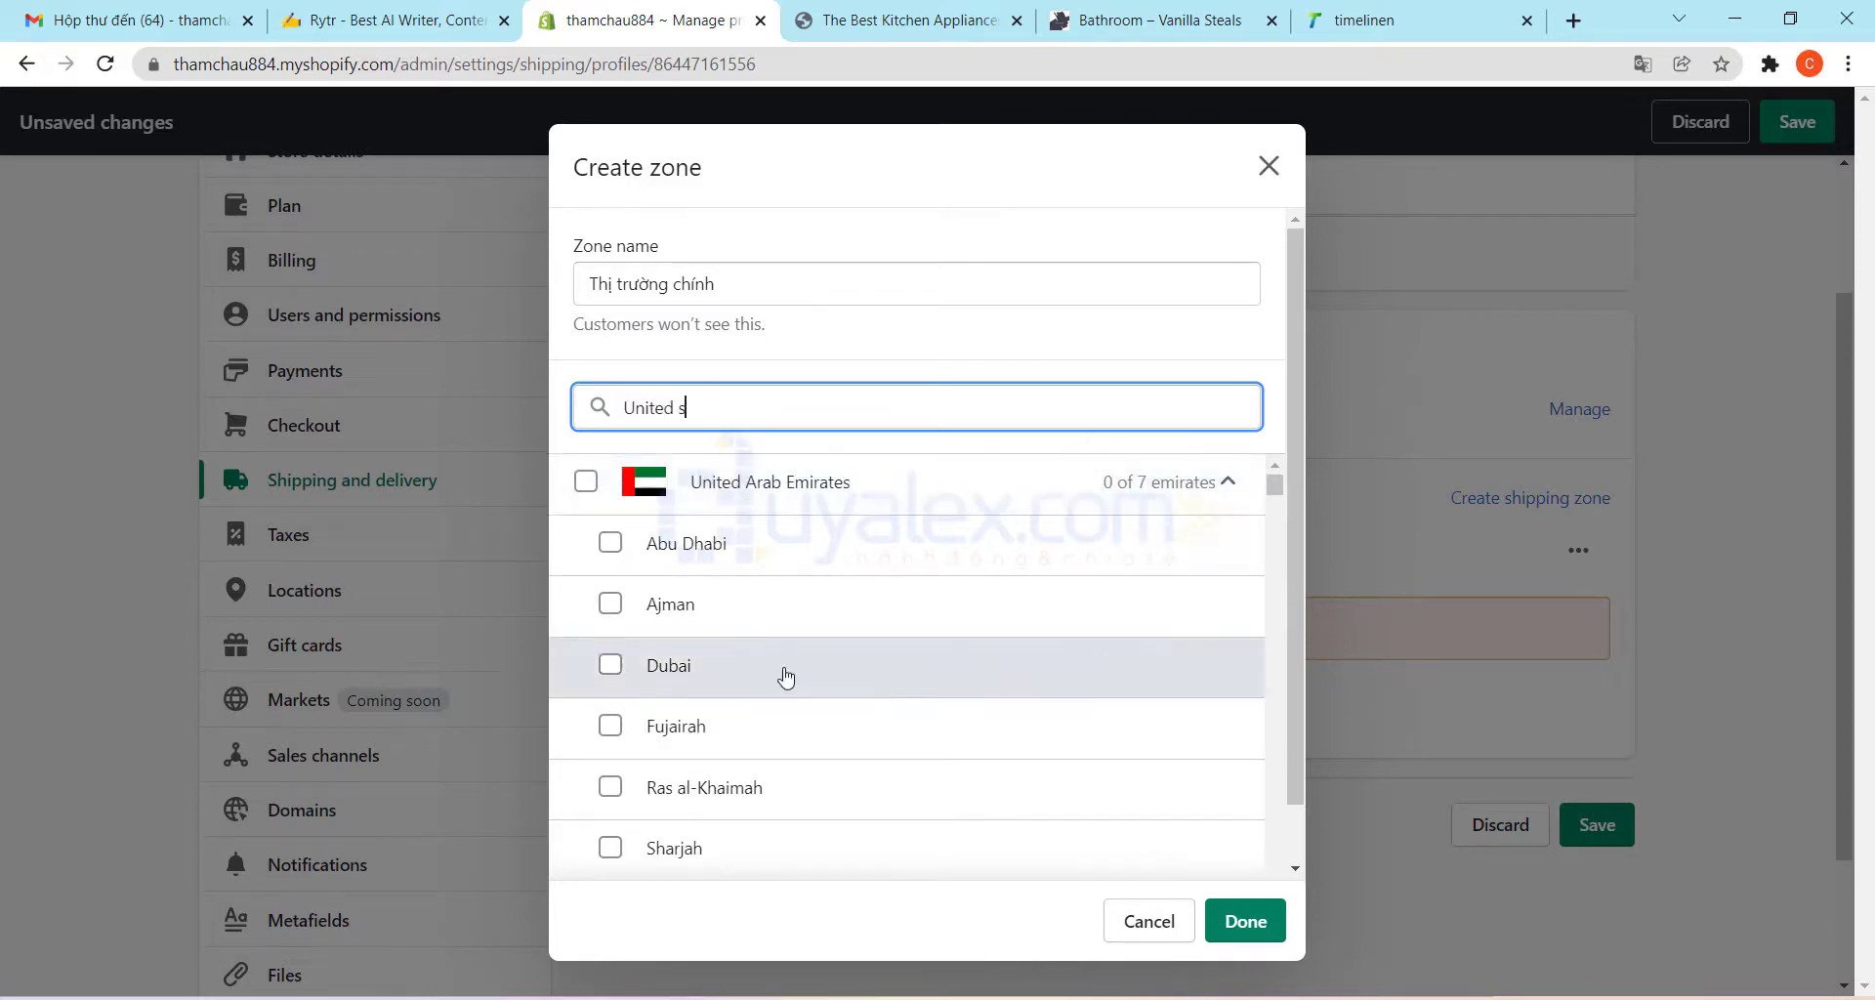
{"action": "left_click", "coordinate": [584, 483]}
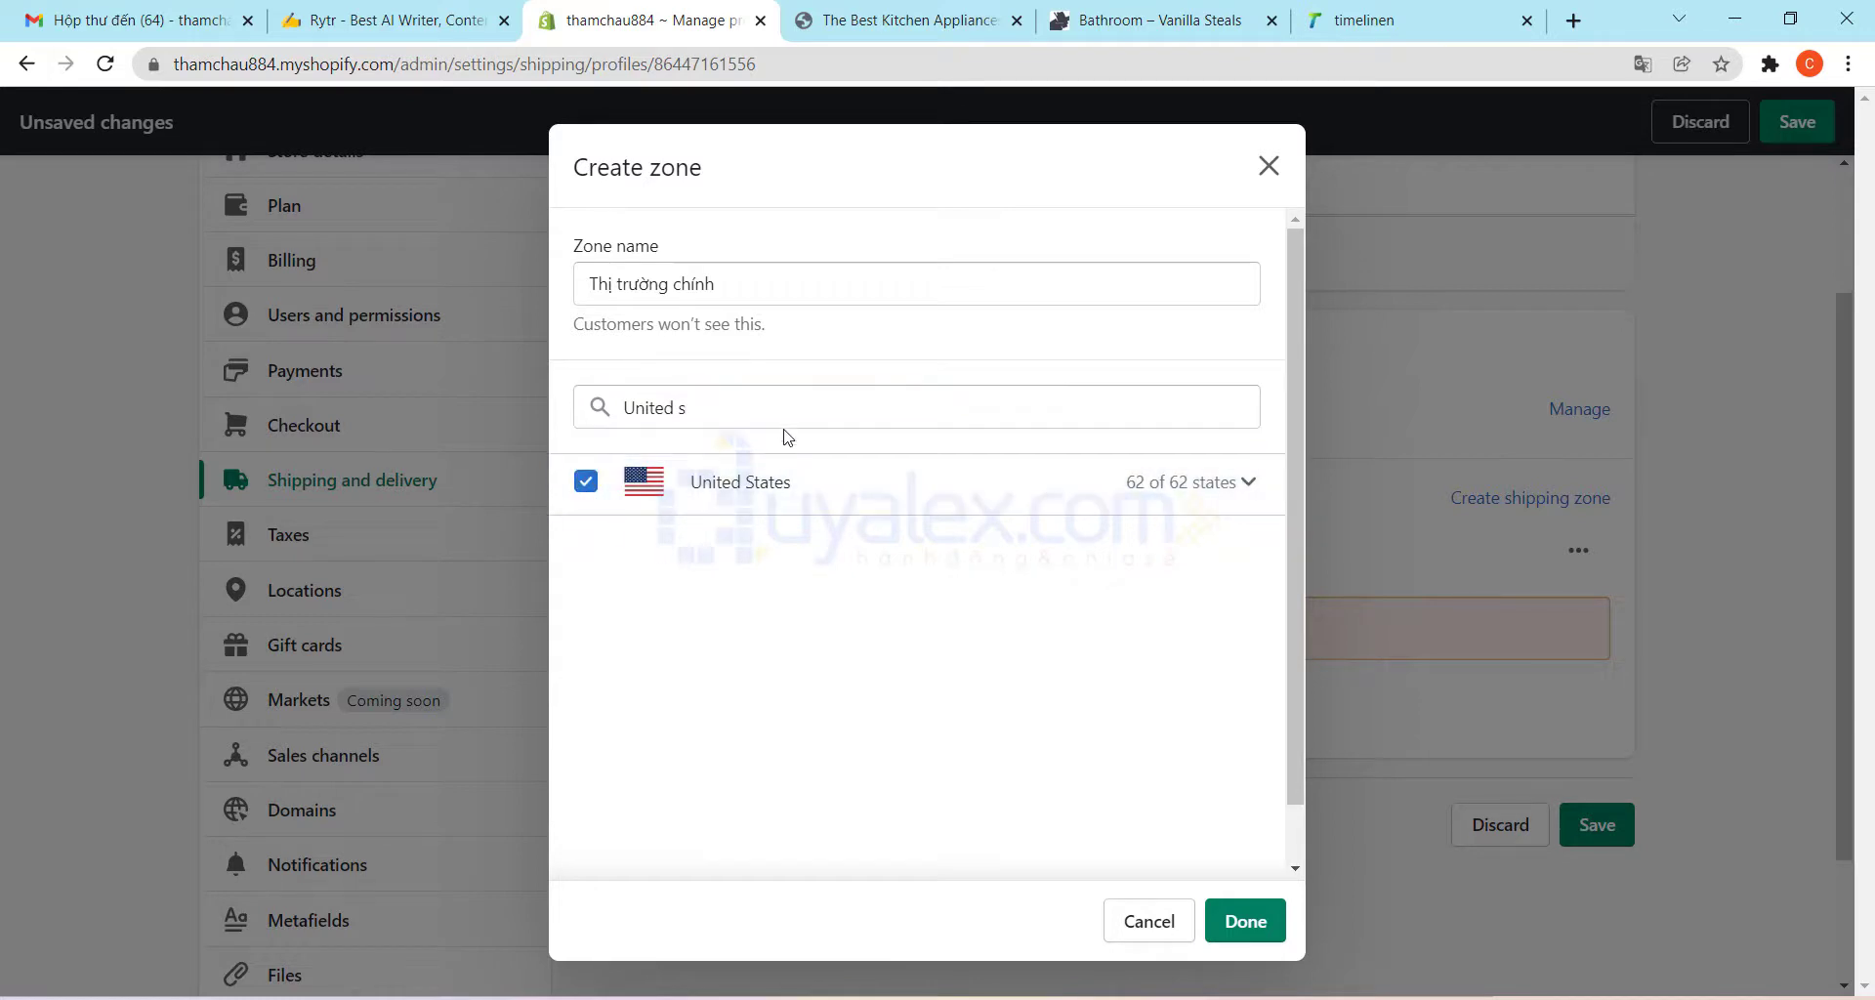
Add Canada and Mexico to the new zone's countries and finish creating the zone
{"action": "left_click", "coordinate": [716, 411]}
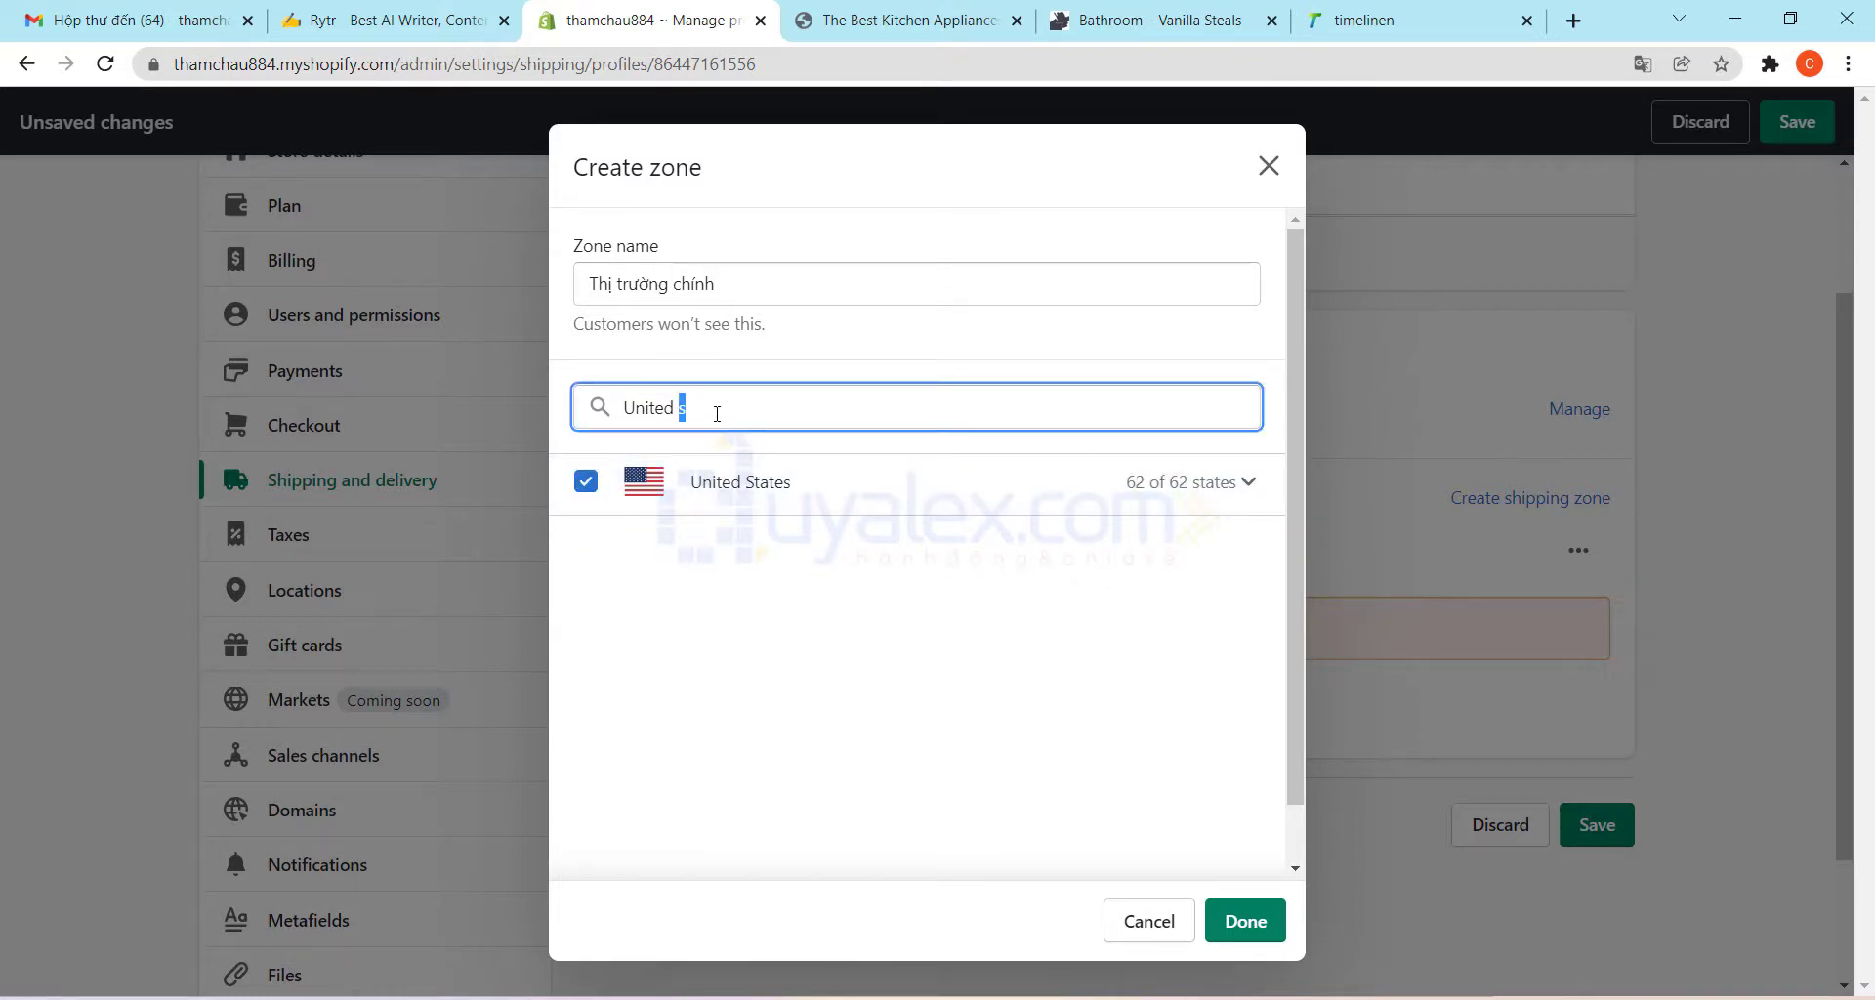
{"action": "key", "text": "ctrl+a"}
{"action": "type", "text": "canada"}
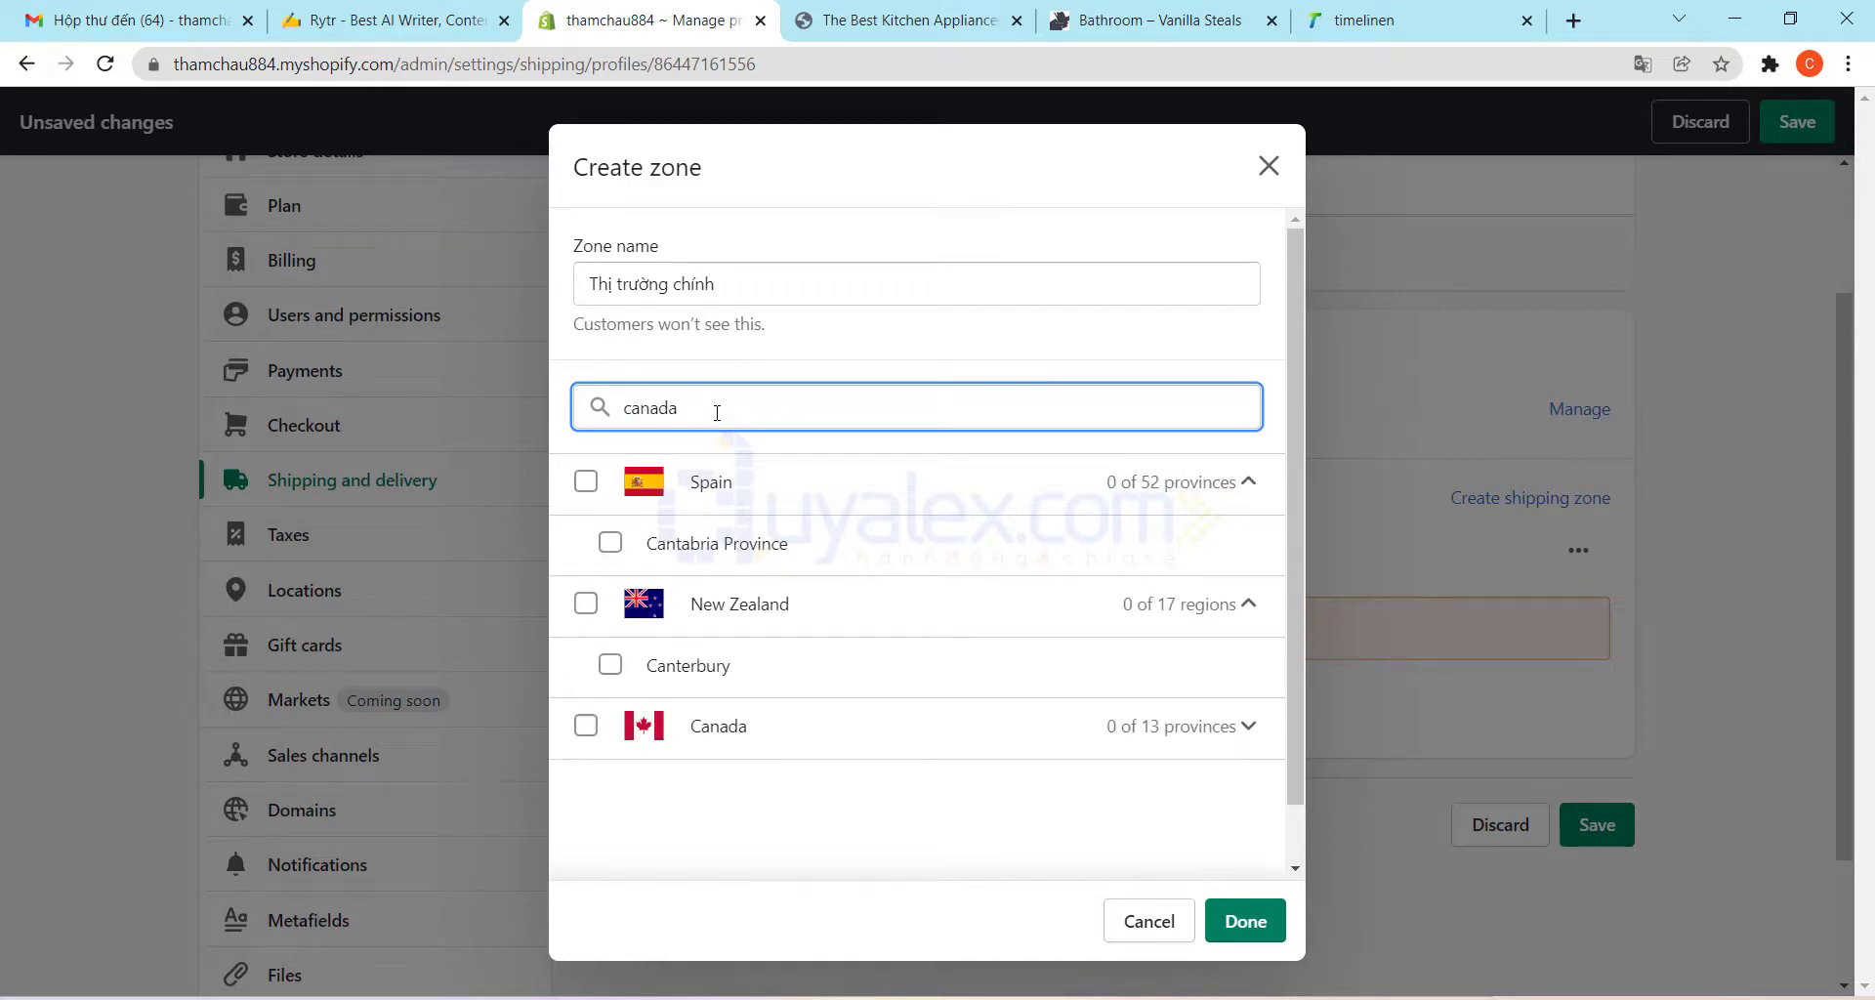
{"action": "left_click", "coordinate": [586, 481]}
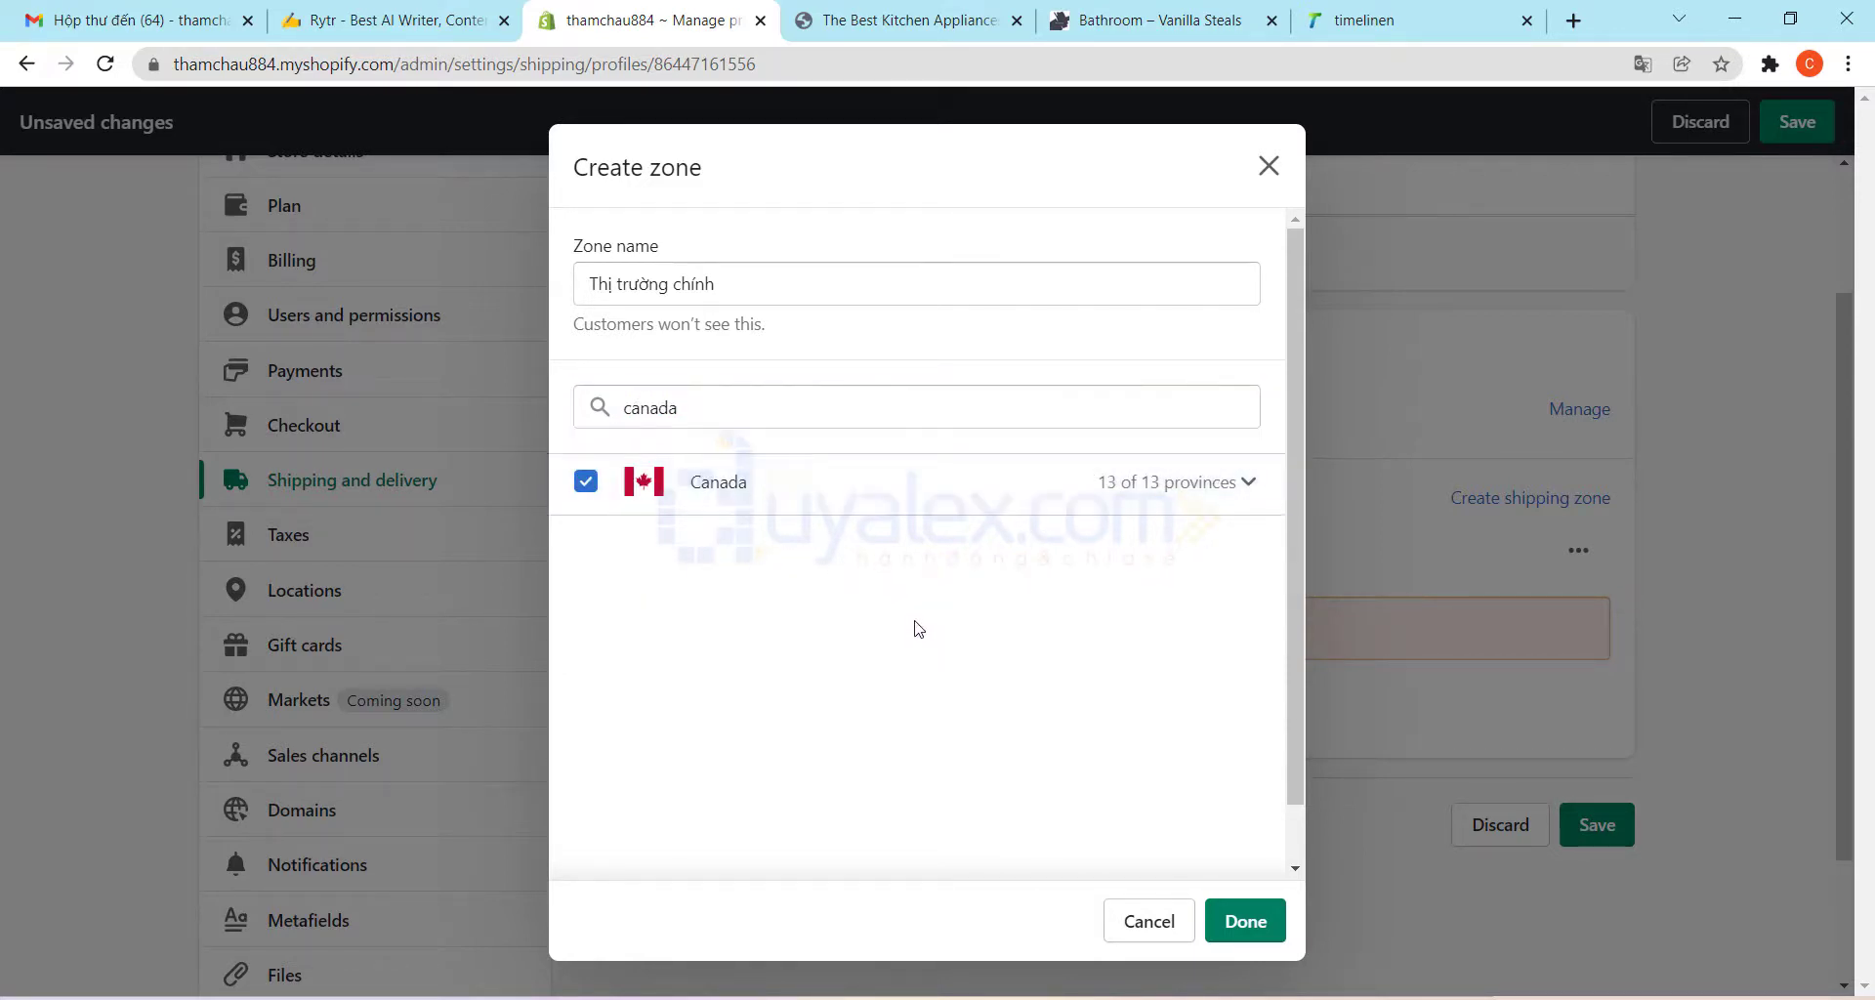
{"action": "double_click", "coordinate": [700, 415]}
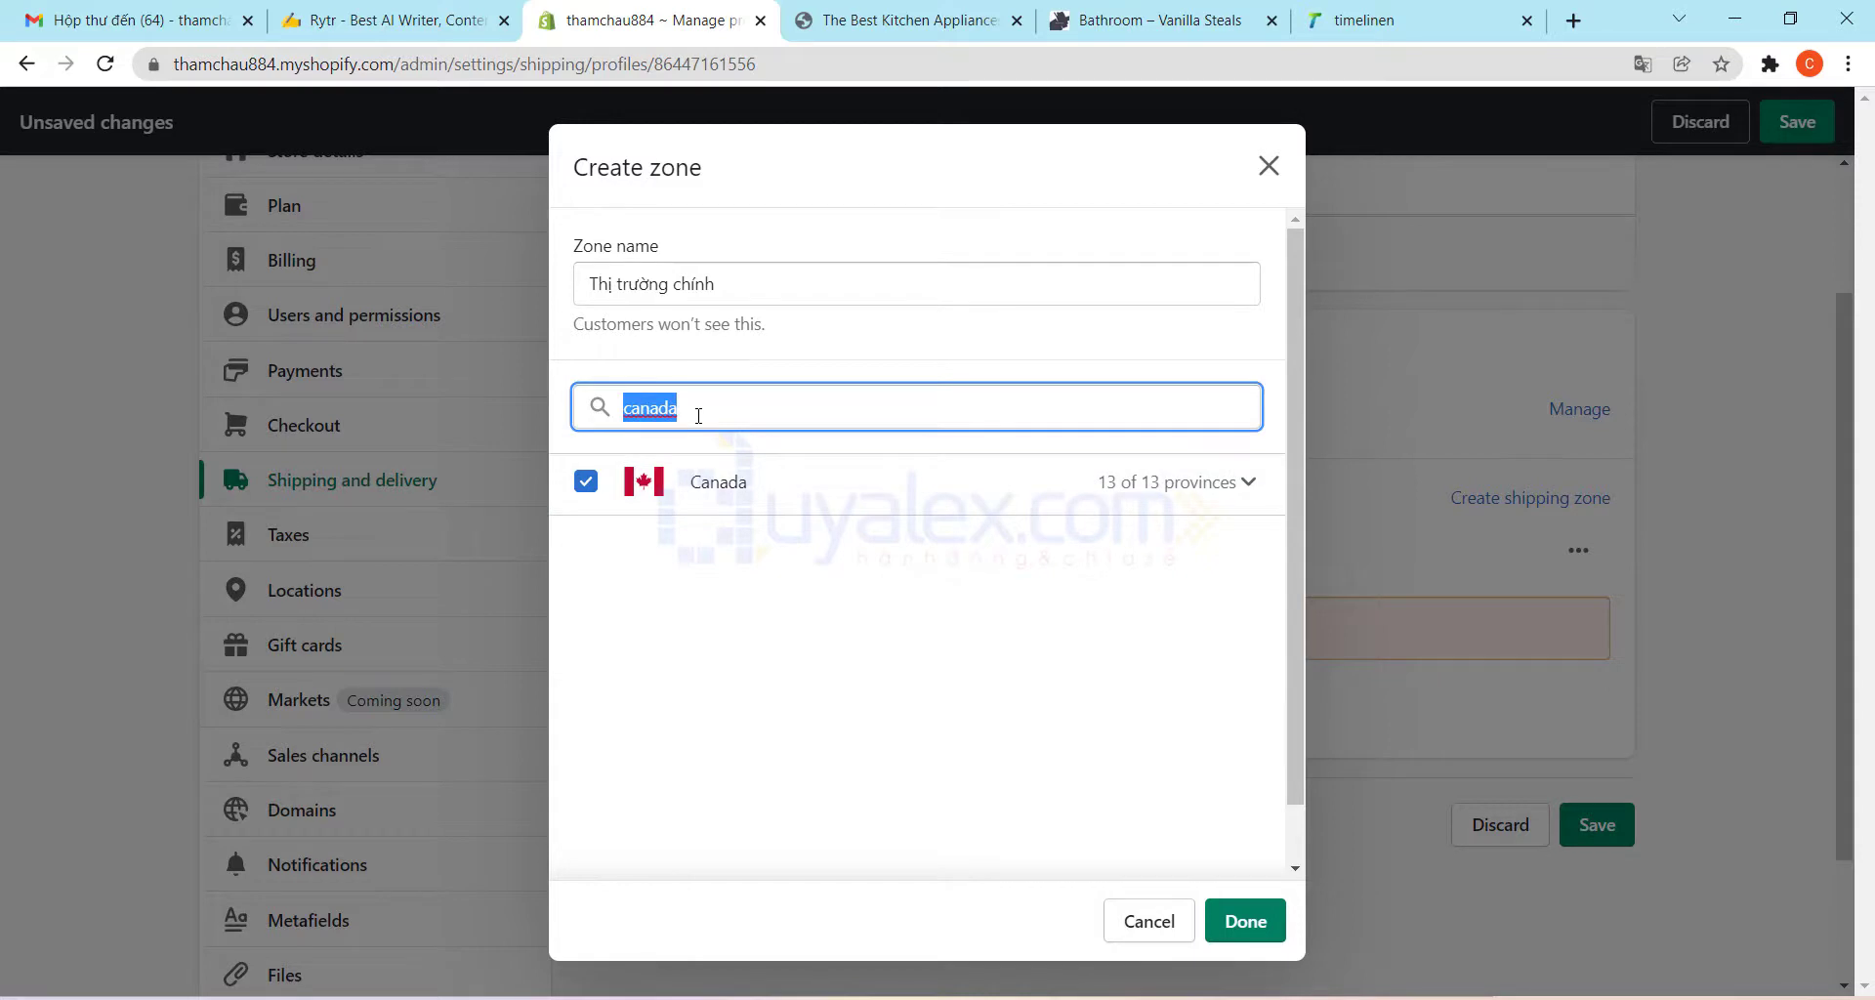
{"action": "type", "text": "mexi"}
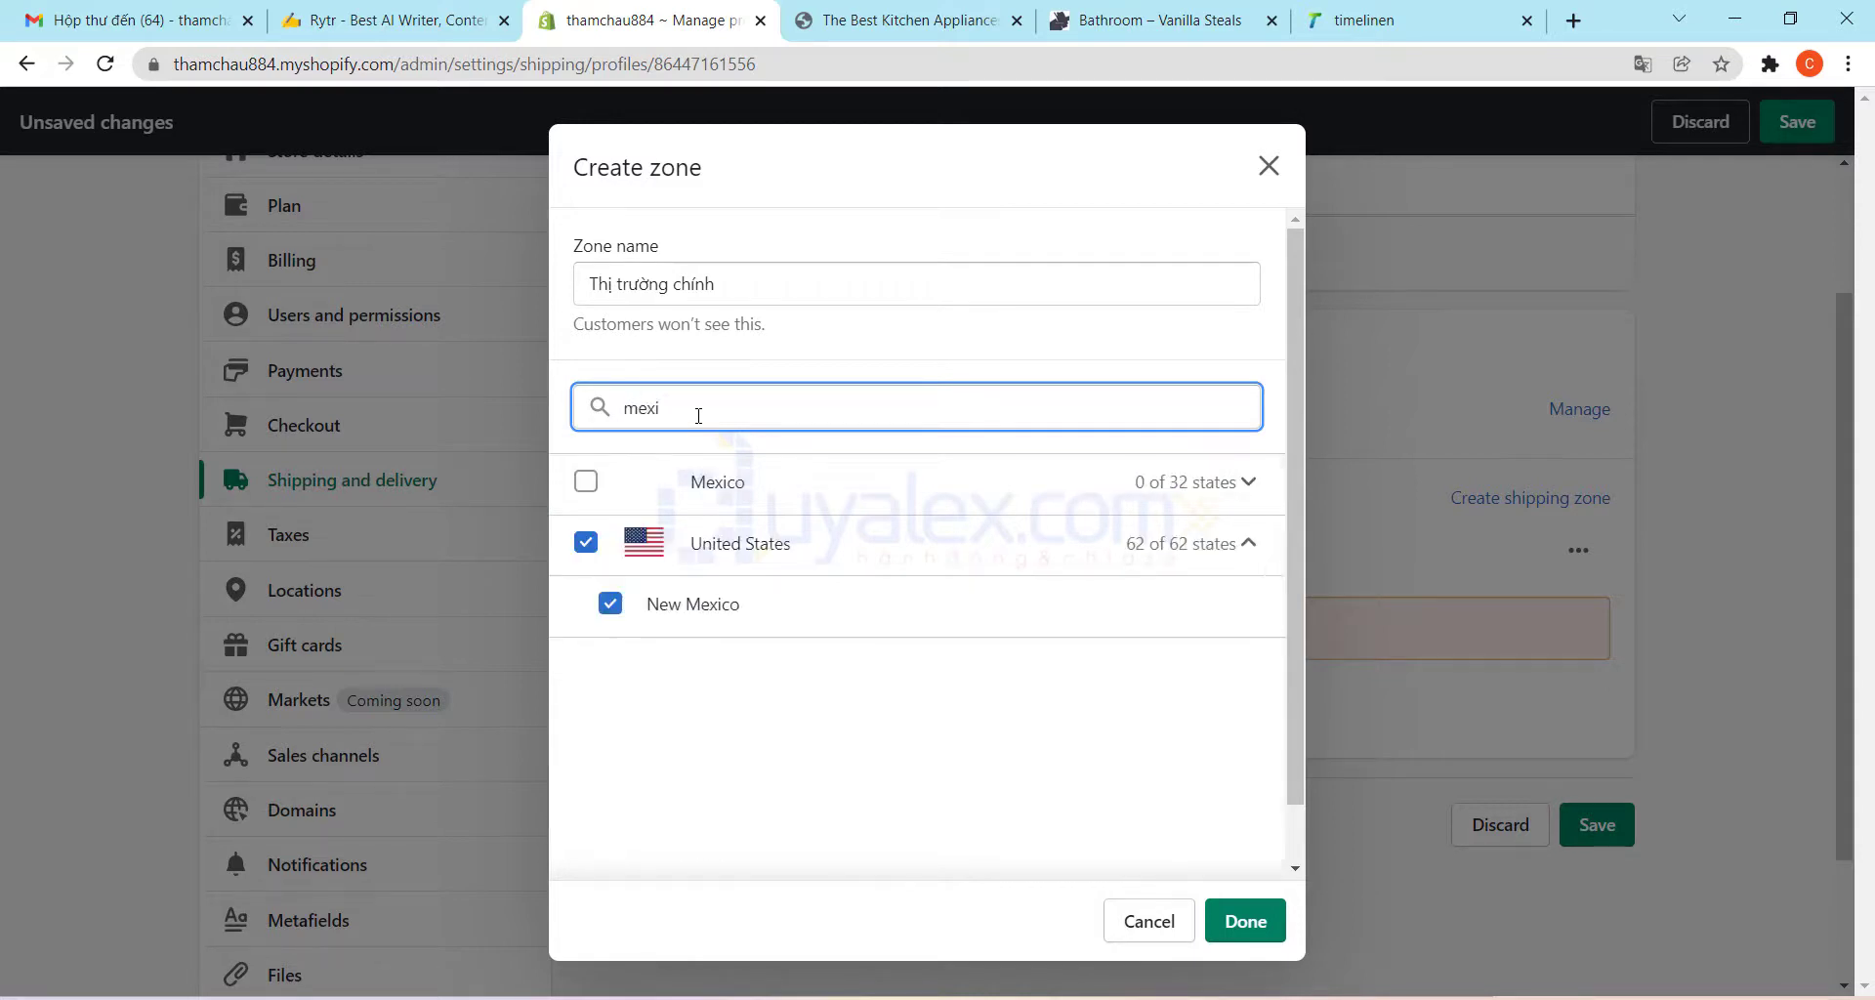
{"action": "left_click", "coordinate": [586, 481]}
{"action": "left_click", "coordinate": [1245, 921]}
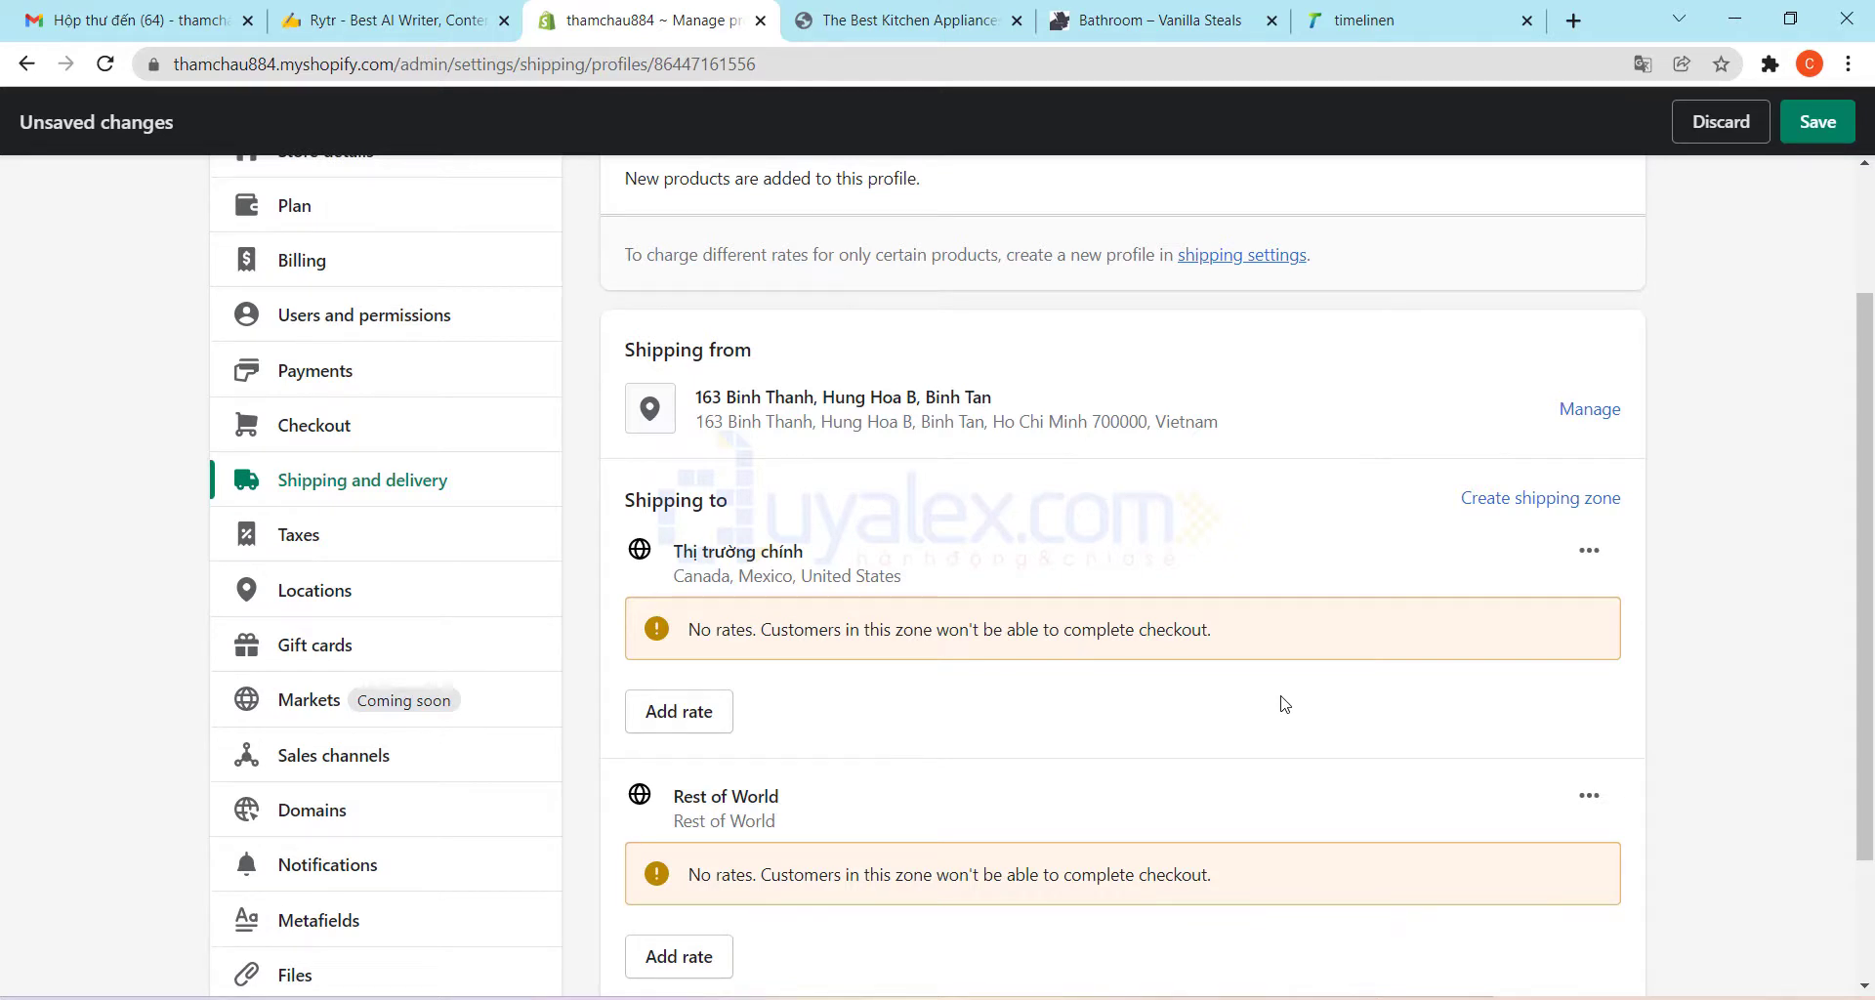
Create a second shipping zone named "Châu âu" that covers the United Kingdom
{"action": "scroll", "coordinate": [784, 451], "scroll_direction": "down", "scroll_amount": 2}
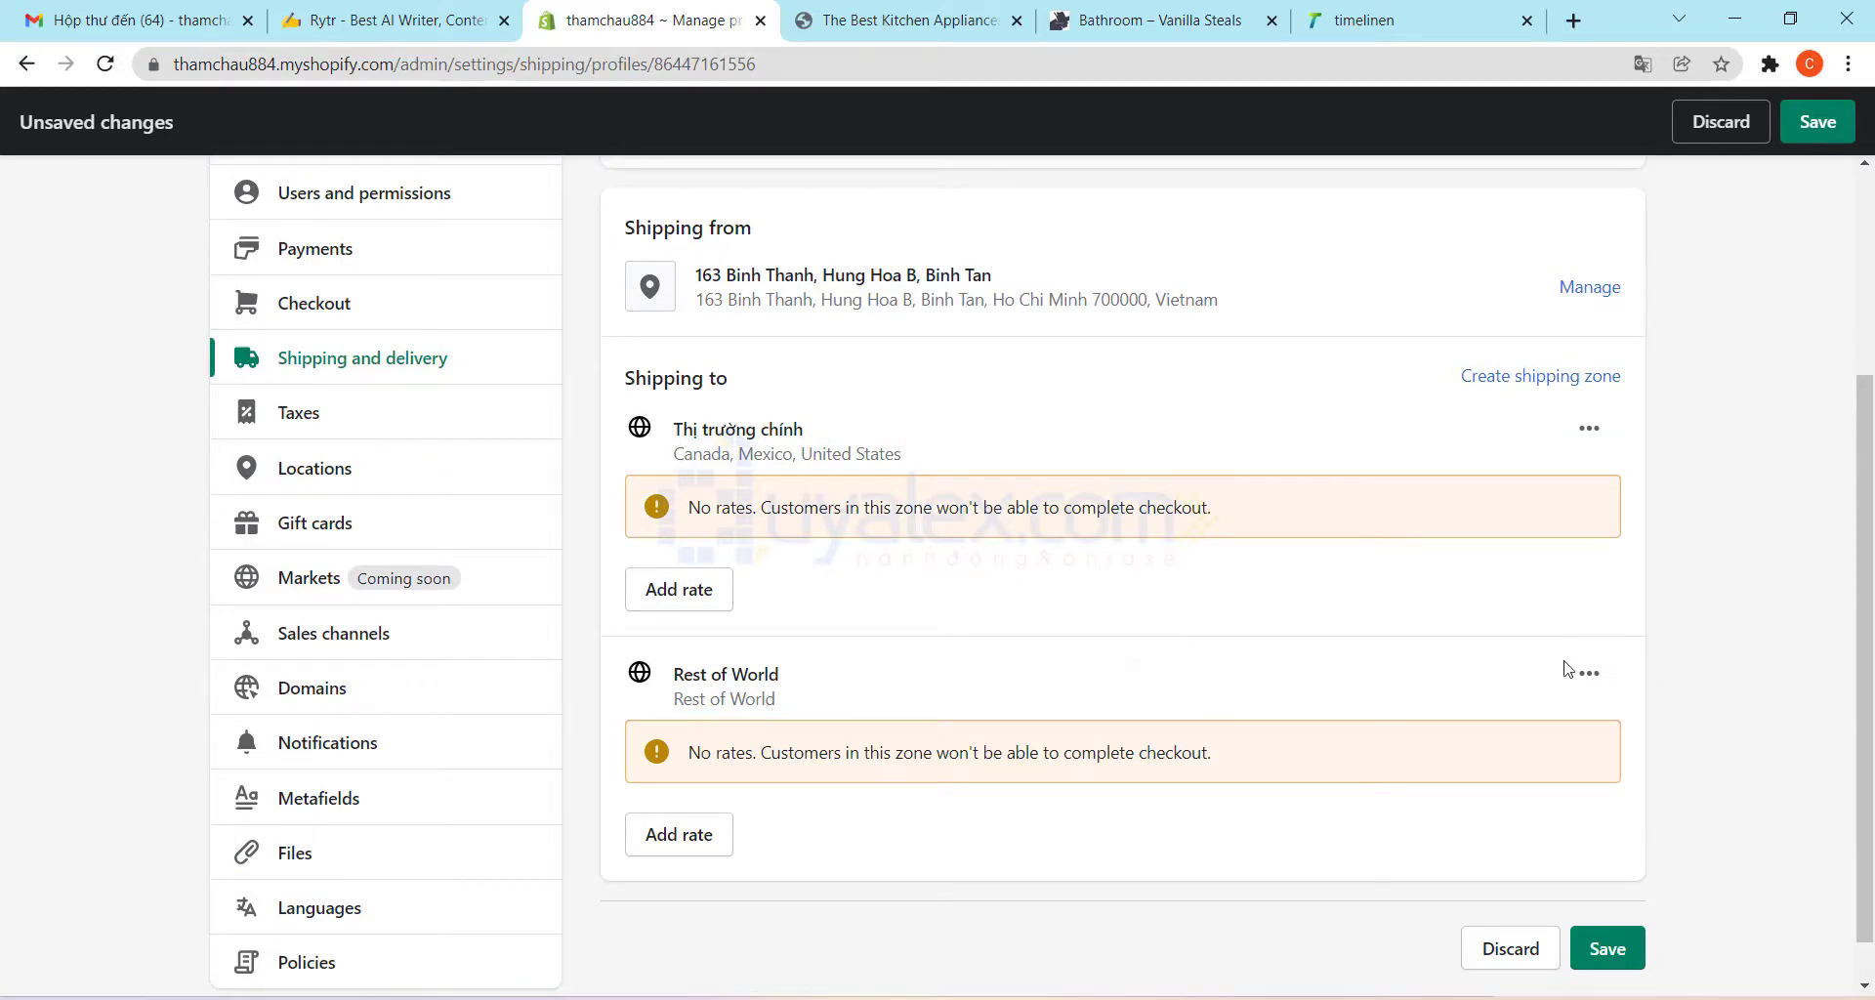
{"action": "left_click", "coordinate": [1530, 378]}
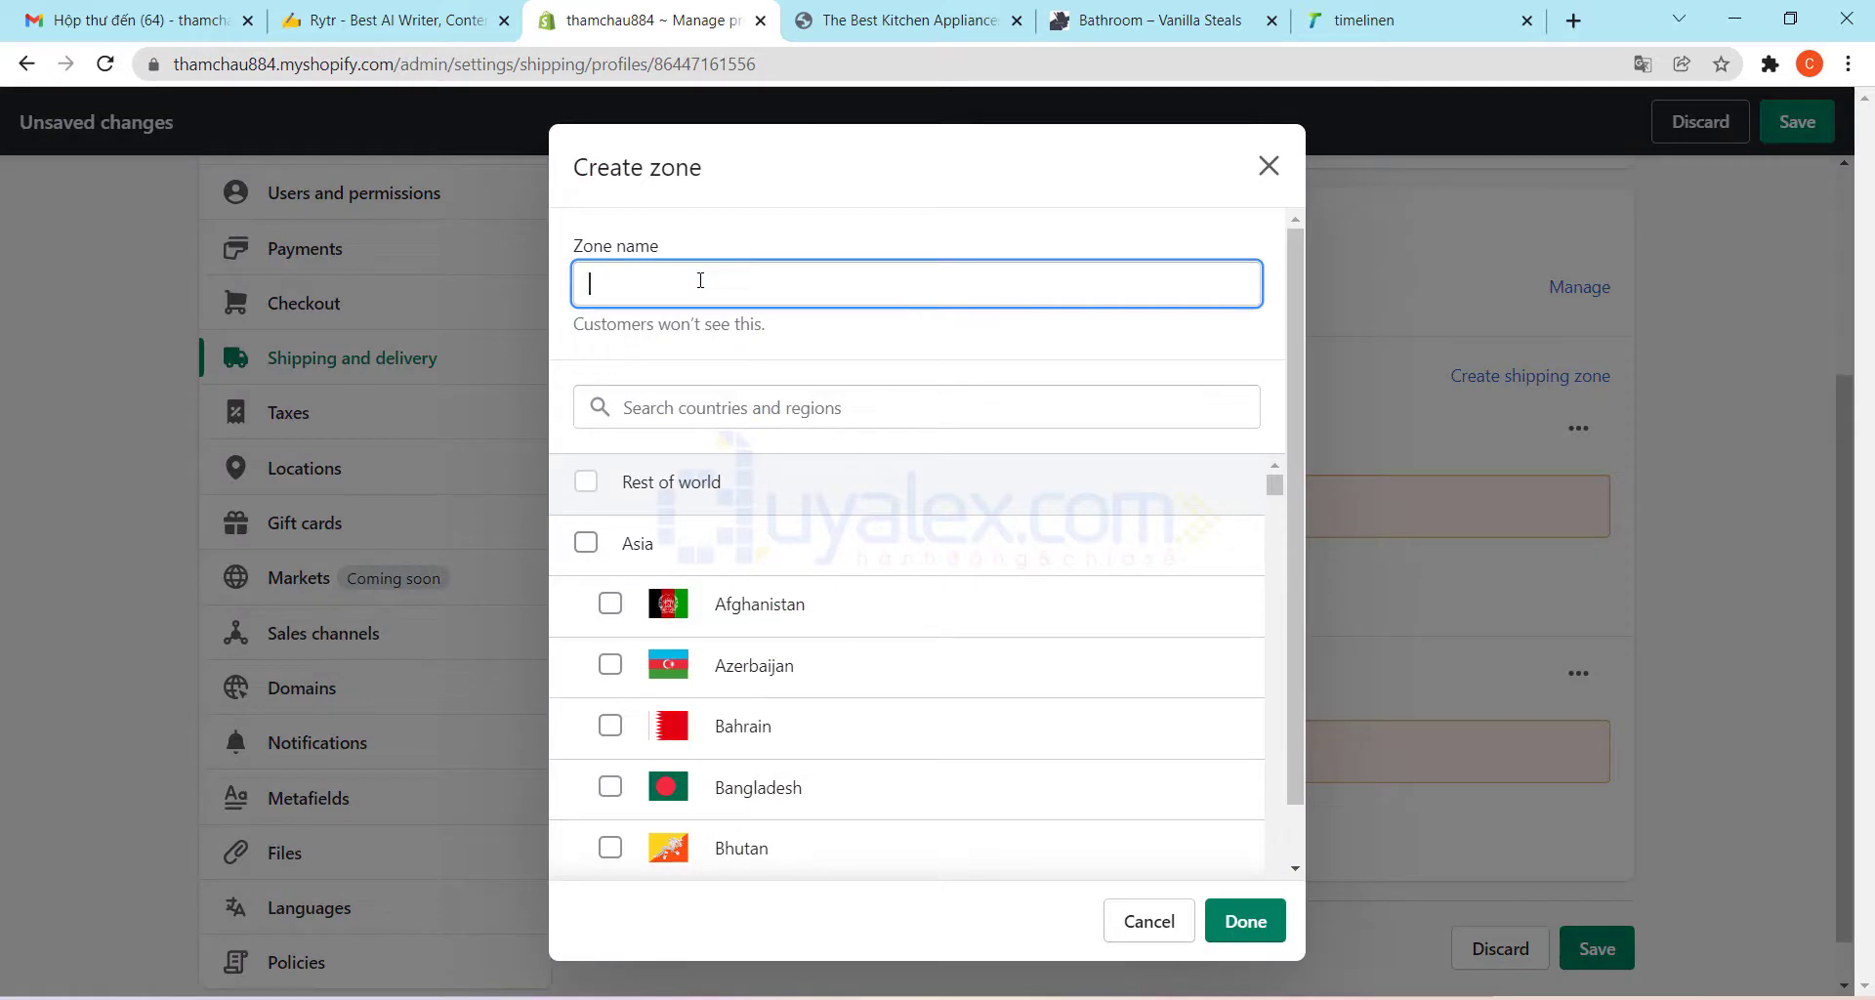
{"action": "type", "text": "Châu a"}
{"action": "left_click", "coordinate": [714, 419]}
{"action": "type", "text": "united"}
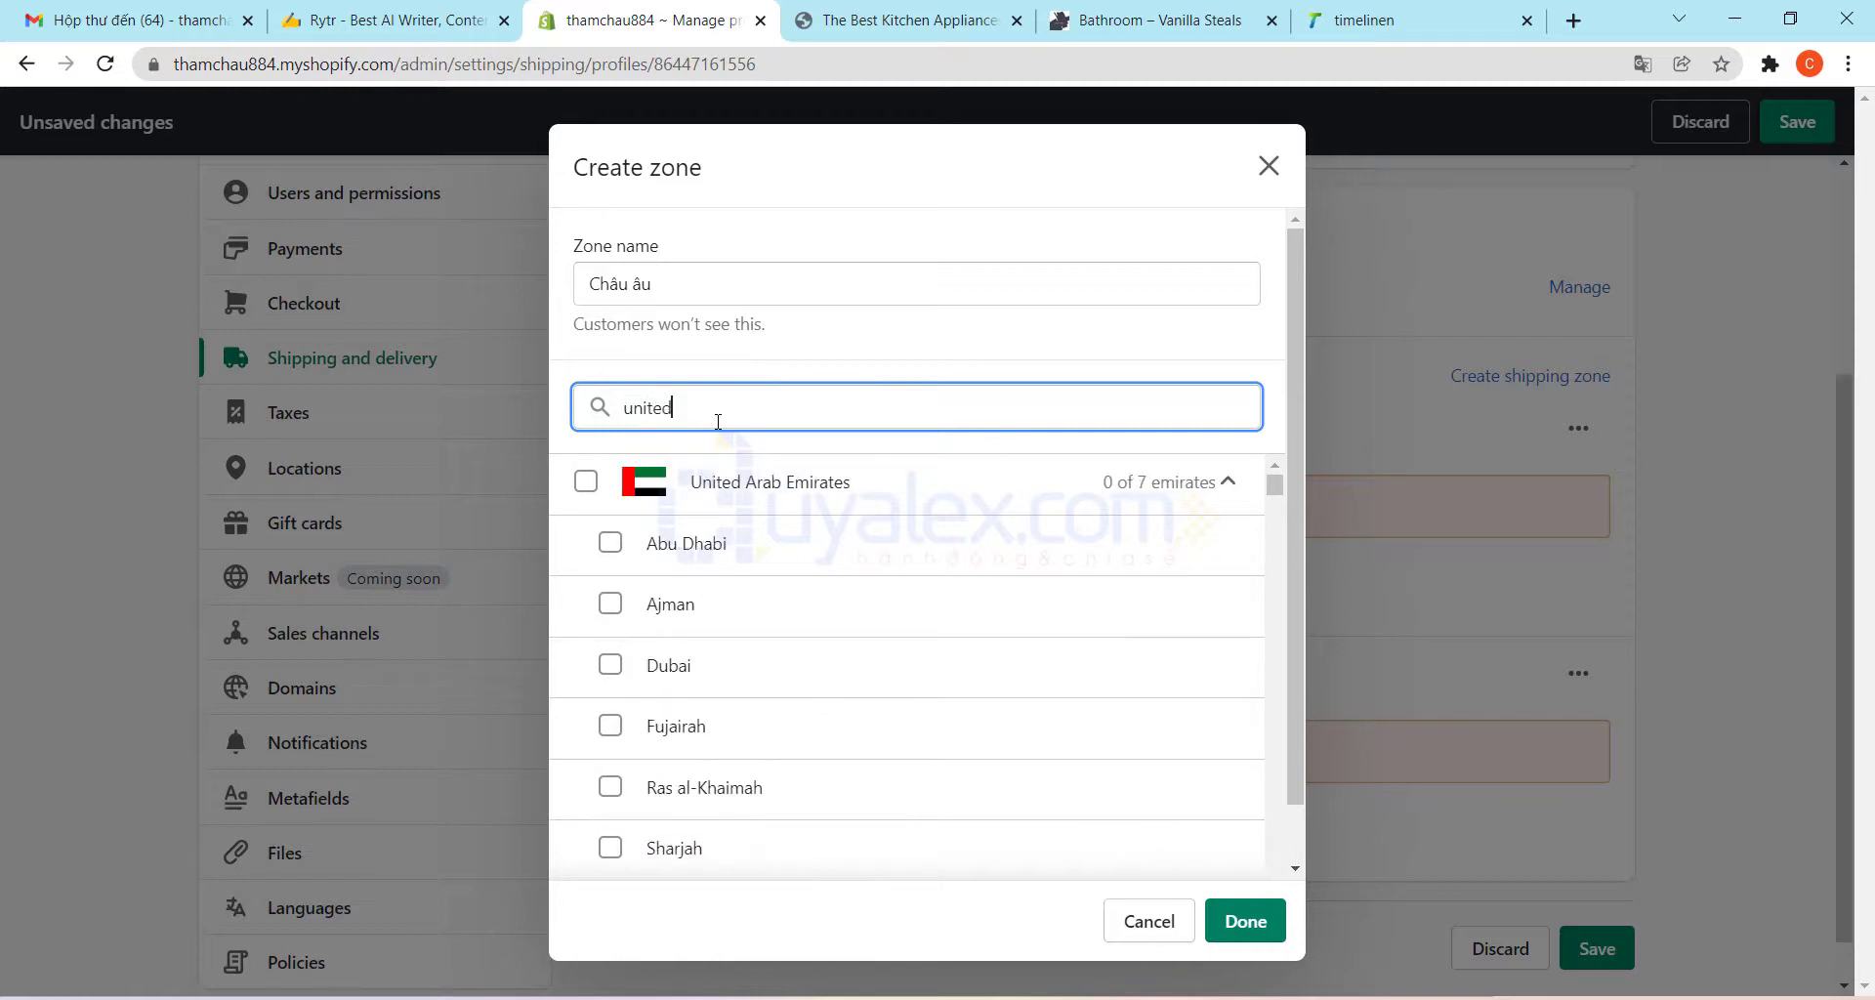
{"action": "type", "text": " king"}
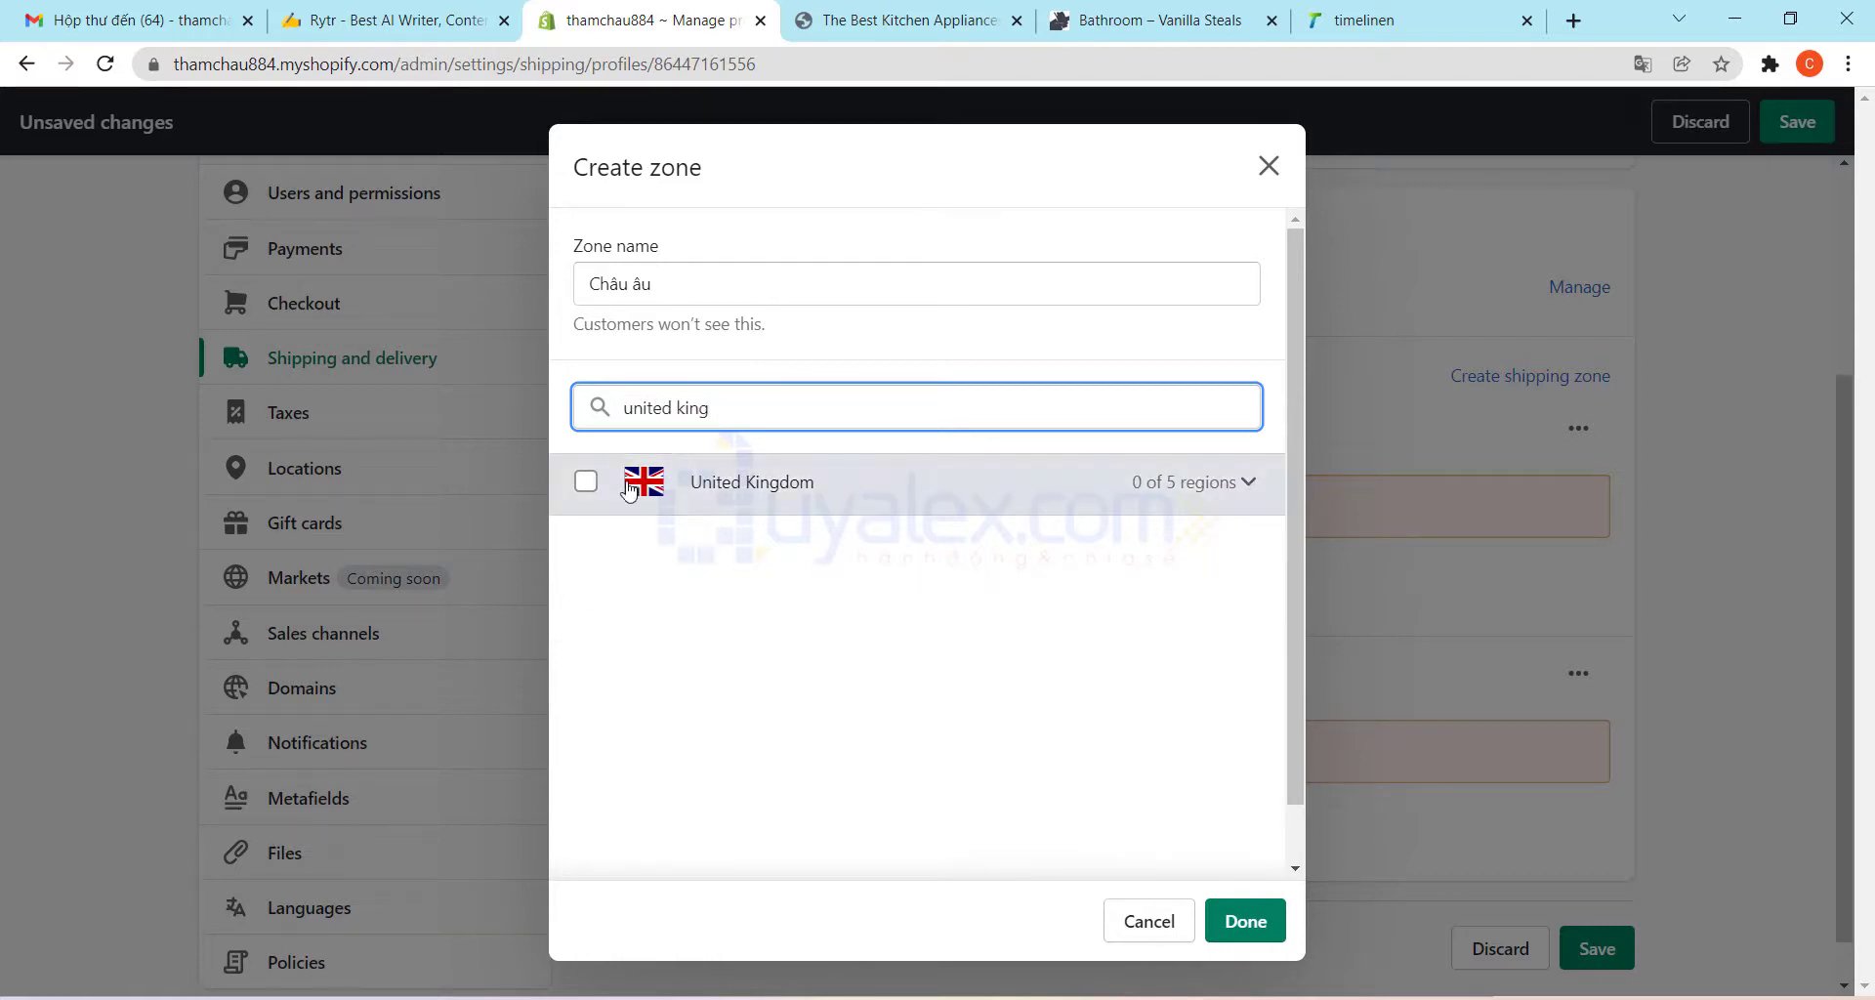
{"action": "left_click", "coordinate": [585, 482]}
{"action": "left_click", "coordinate": [1245, 921]}
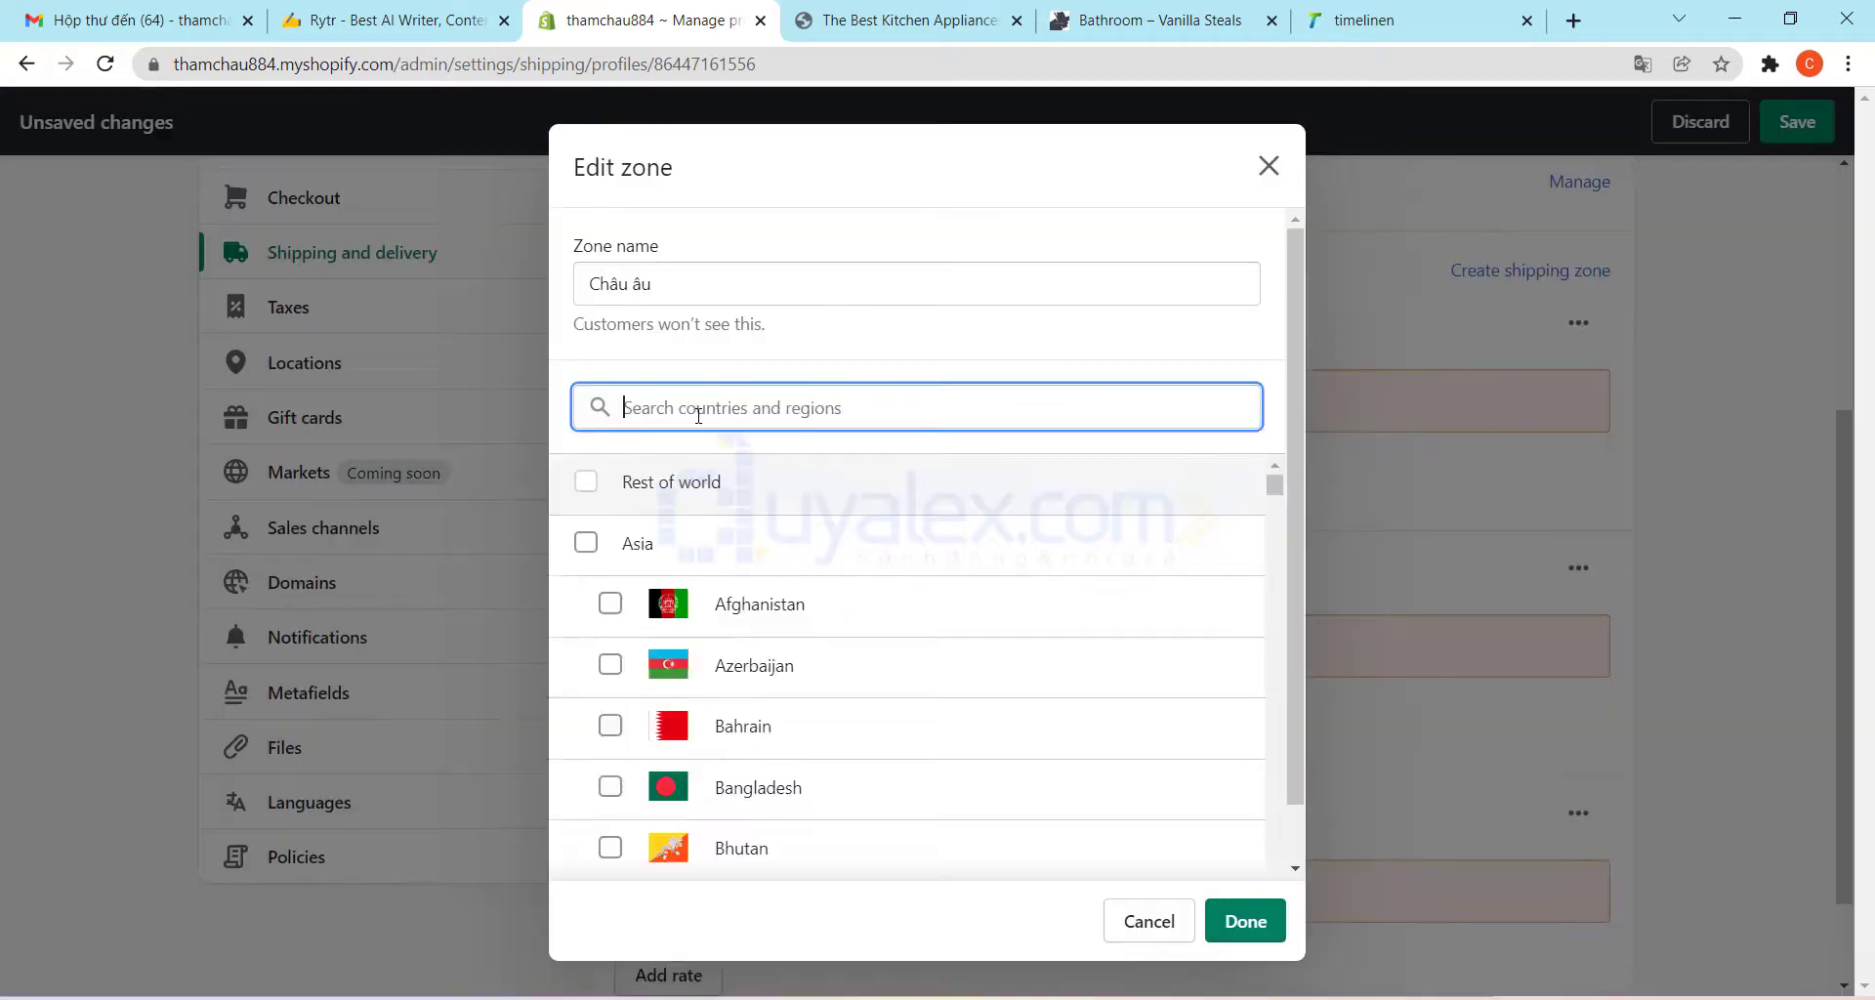
Add France to the countries of the "Châu âu" shipping zone
{"action": "type", "text": "franc"}
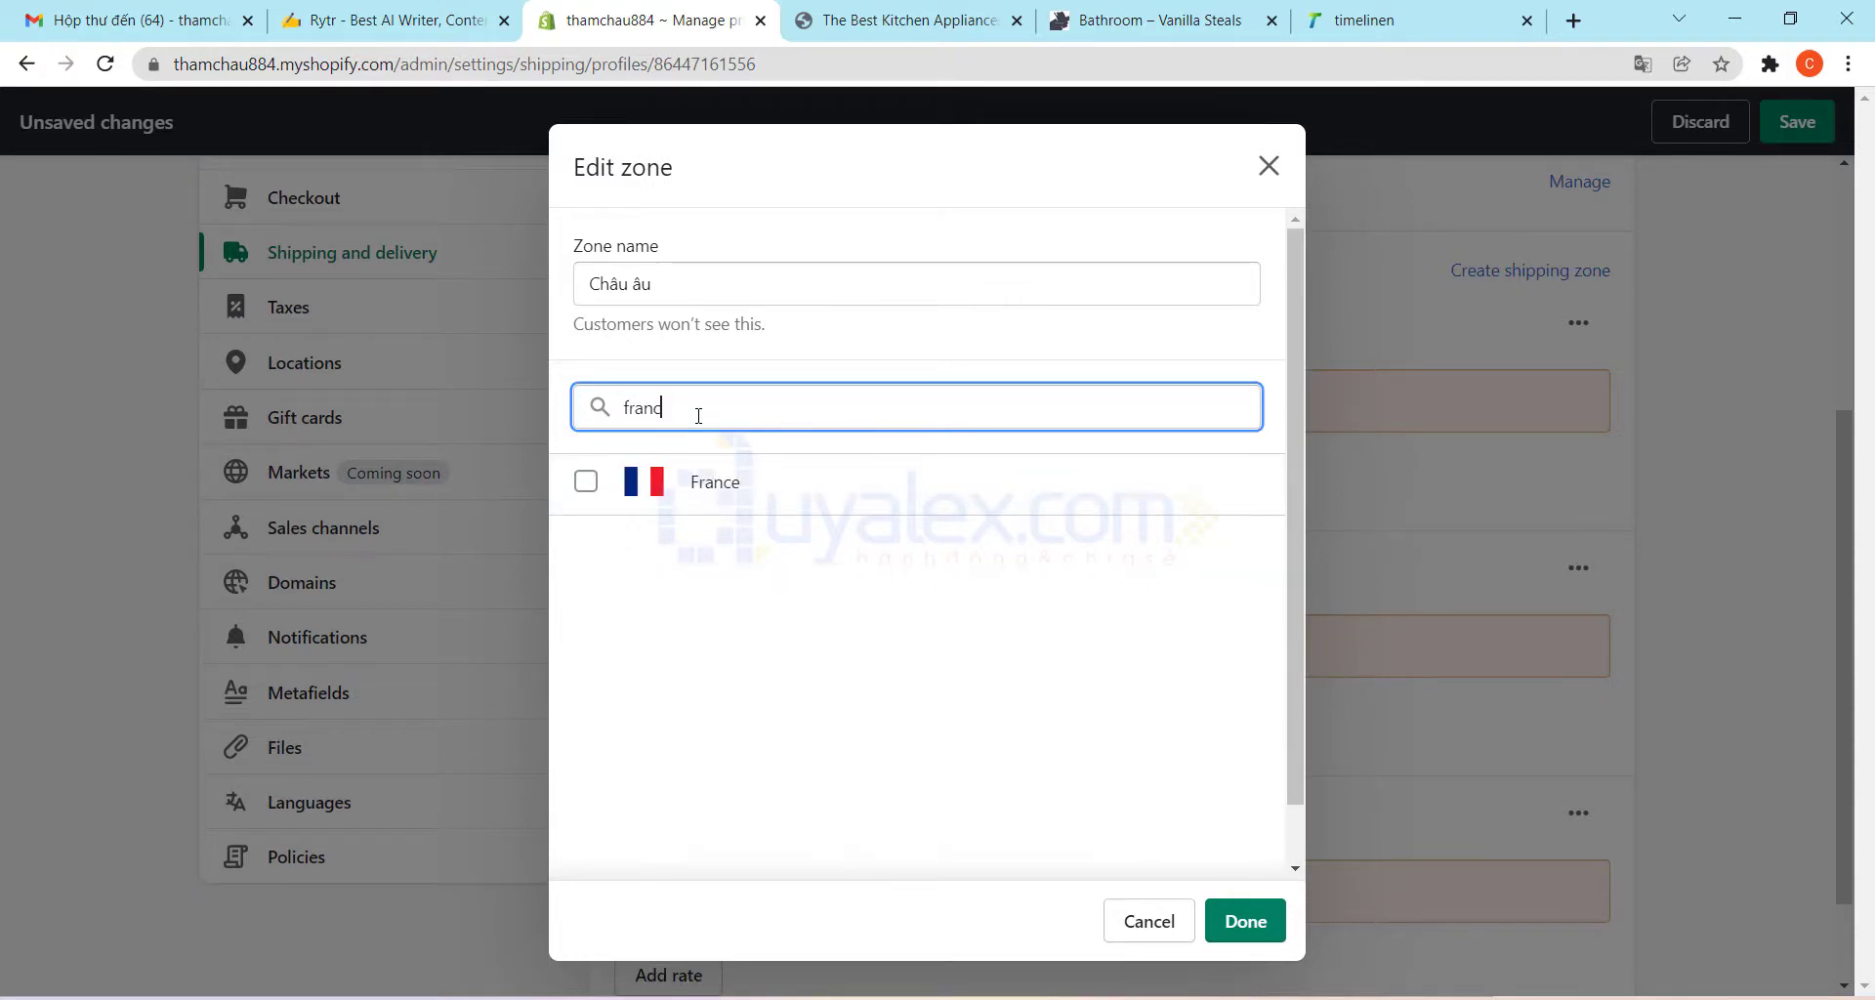
{"action": "type", "text": "e"}
{"action": "left_click", "coordinate": [586, 482]}
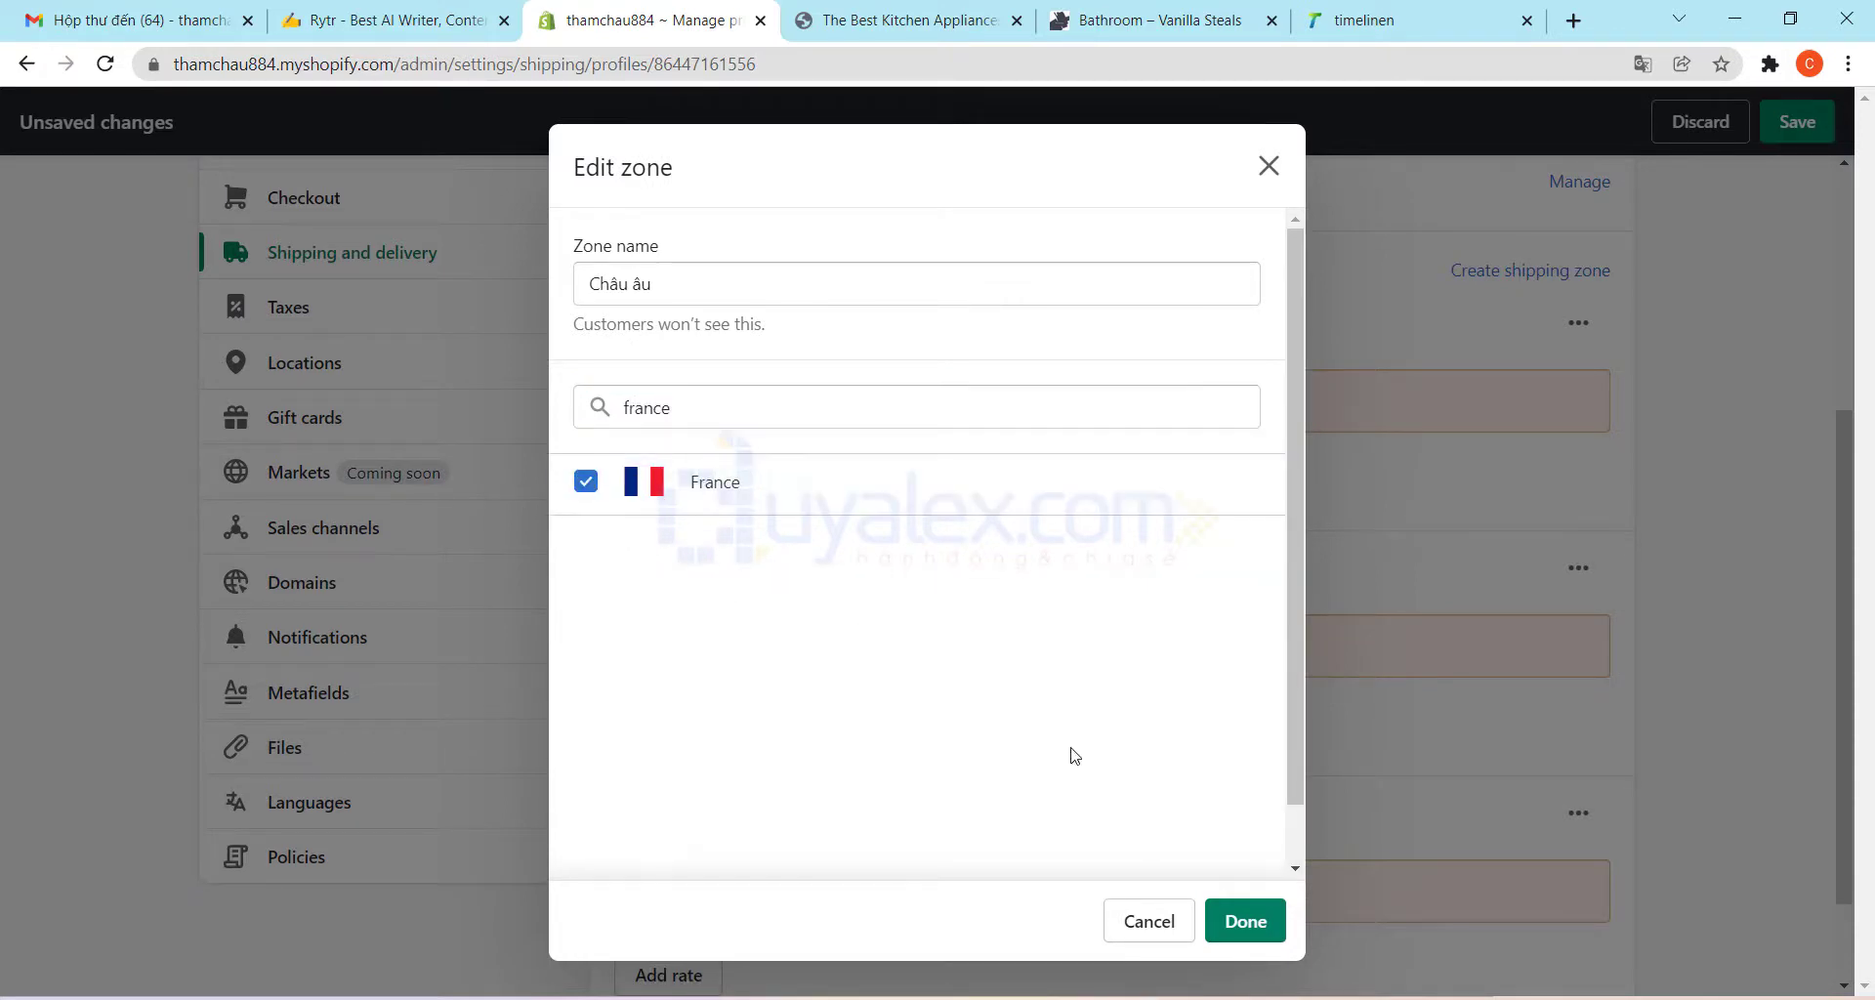
{"action": "left_click", "coordinate": [1245, 921]}
{"action": "scroll", "coordinate": [850, 730], "scroll_direction": "down", "scroll_amount": 2}
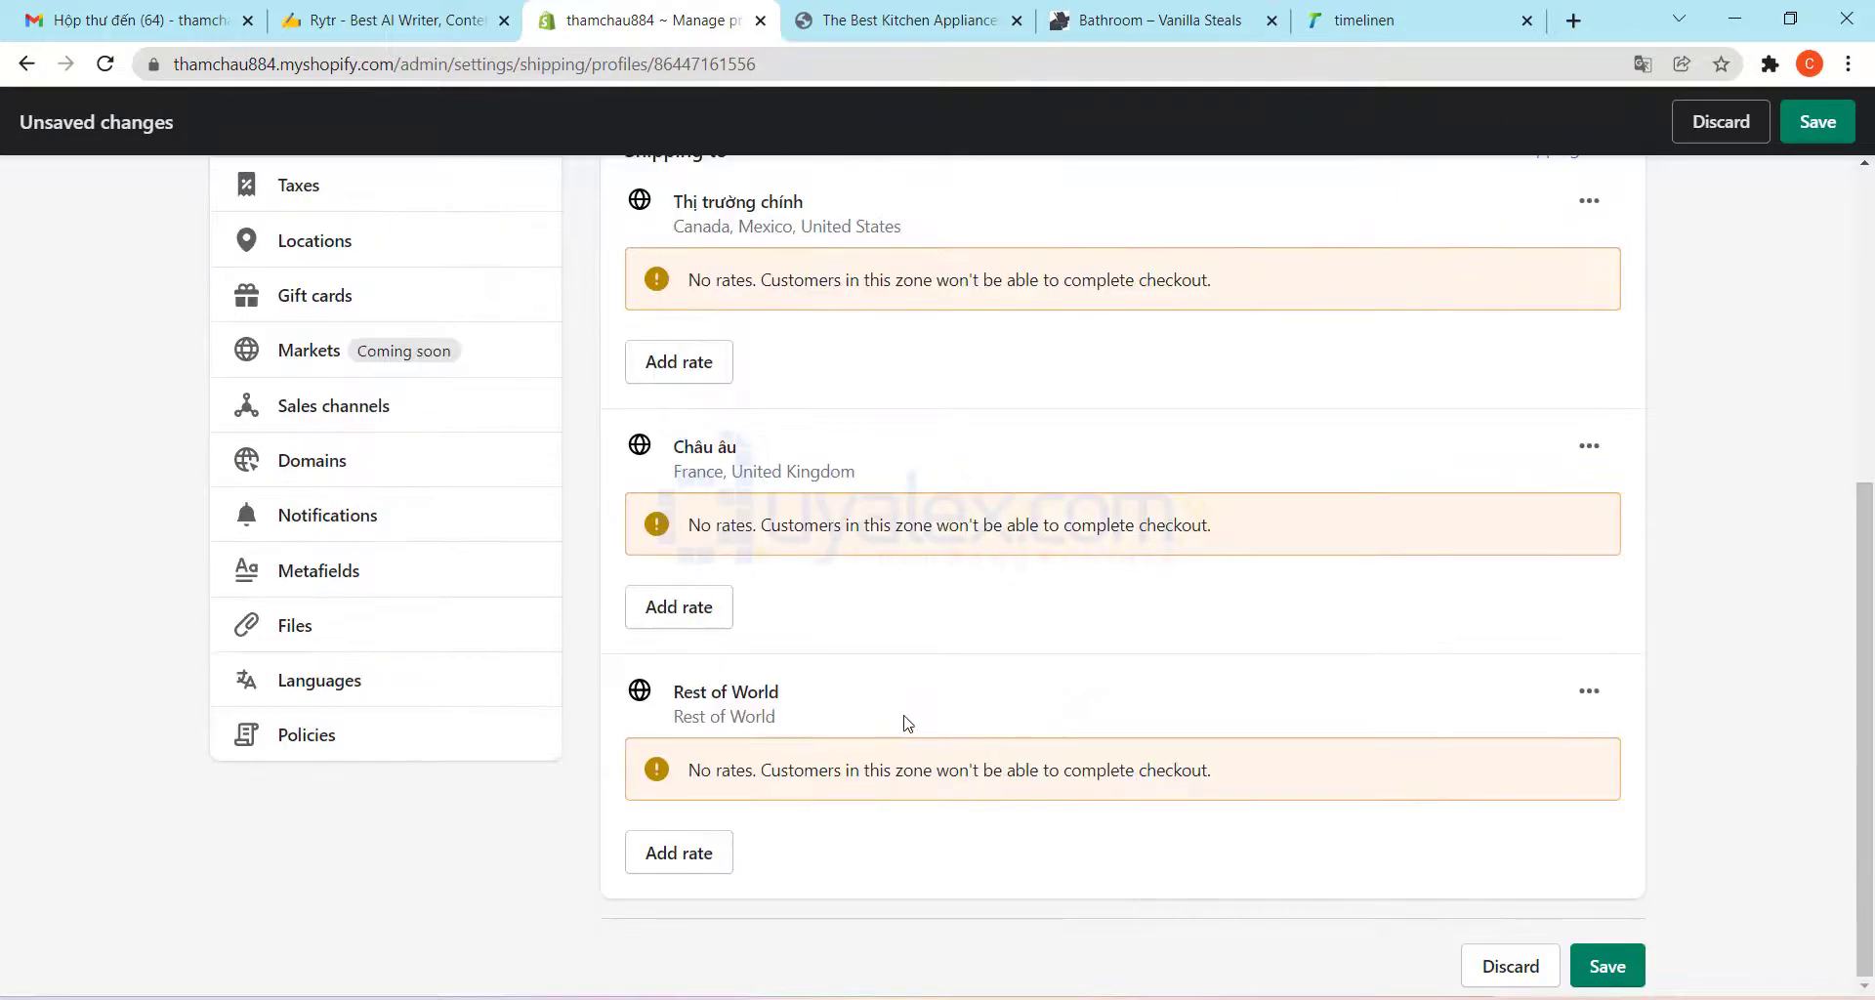
{"action": "left_click_drag", "start_coordinate": [678, 700], "coordinate": [885, 707]}
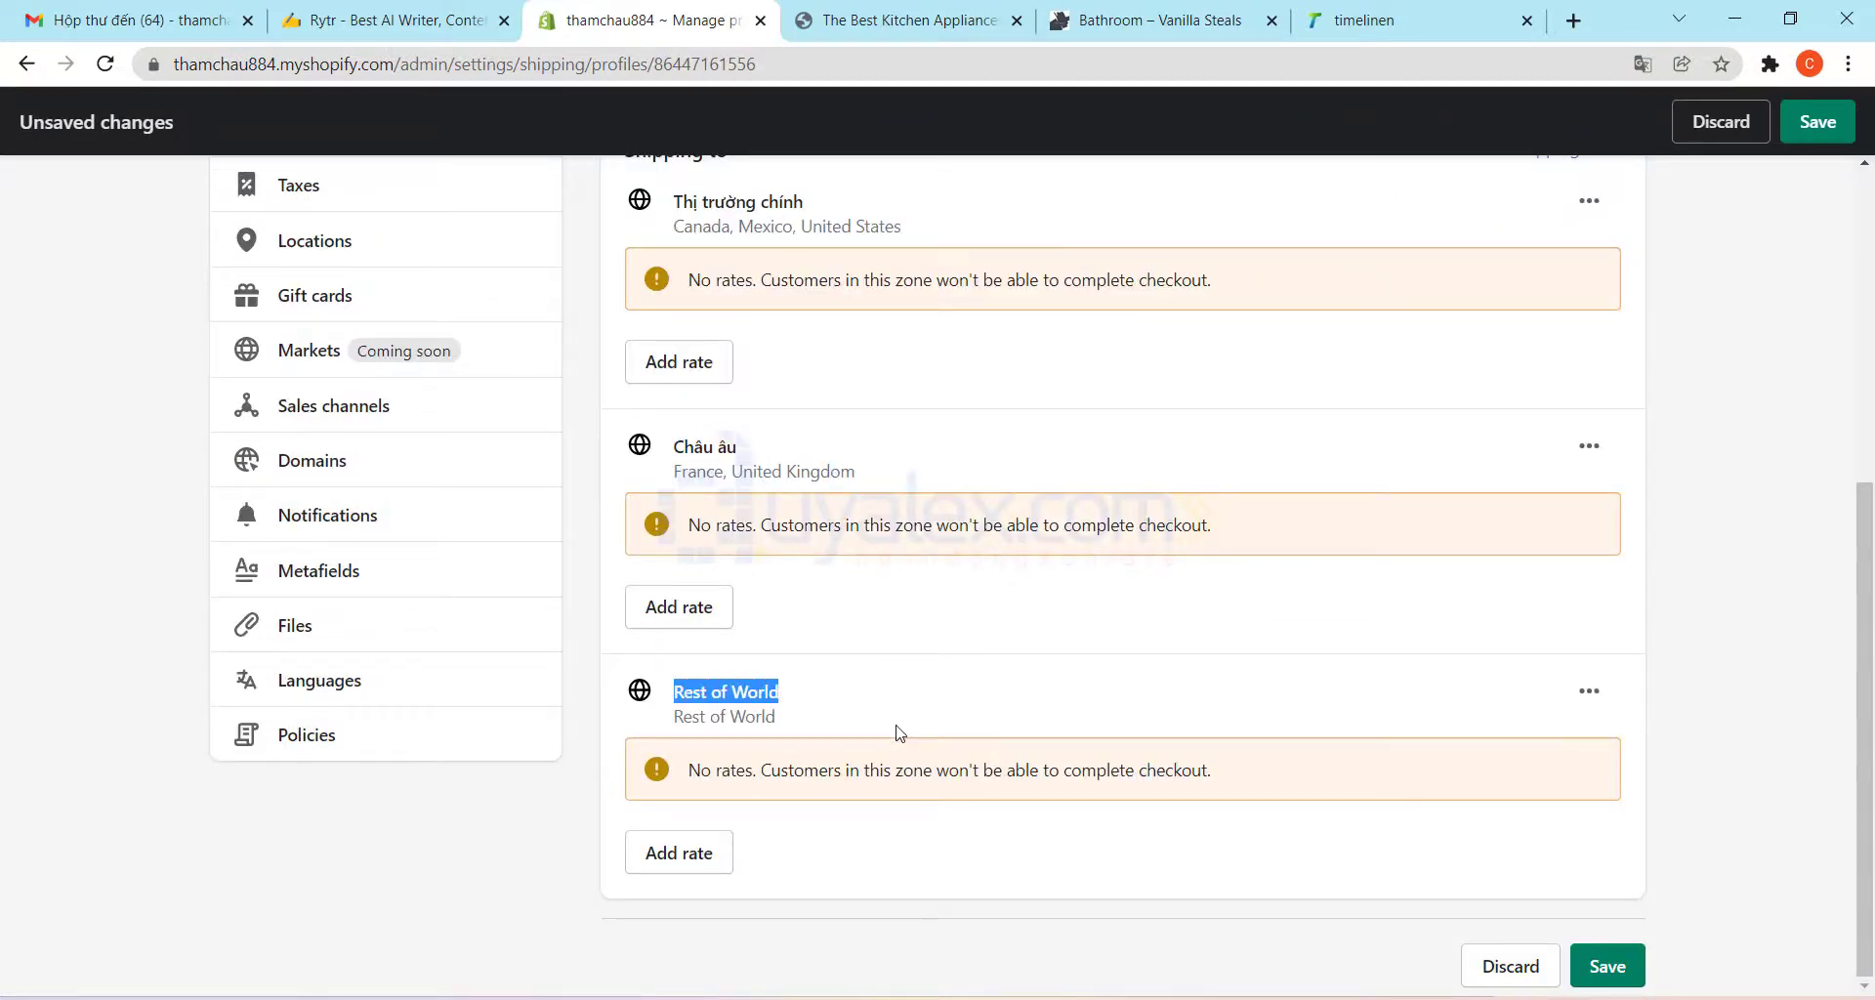
{"action": "scroll", "coordinate": [879, 640], "scroll_direction": "up", "scroll_amount": 2}
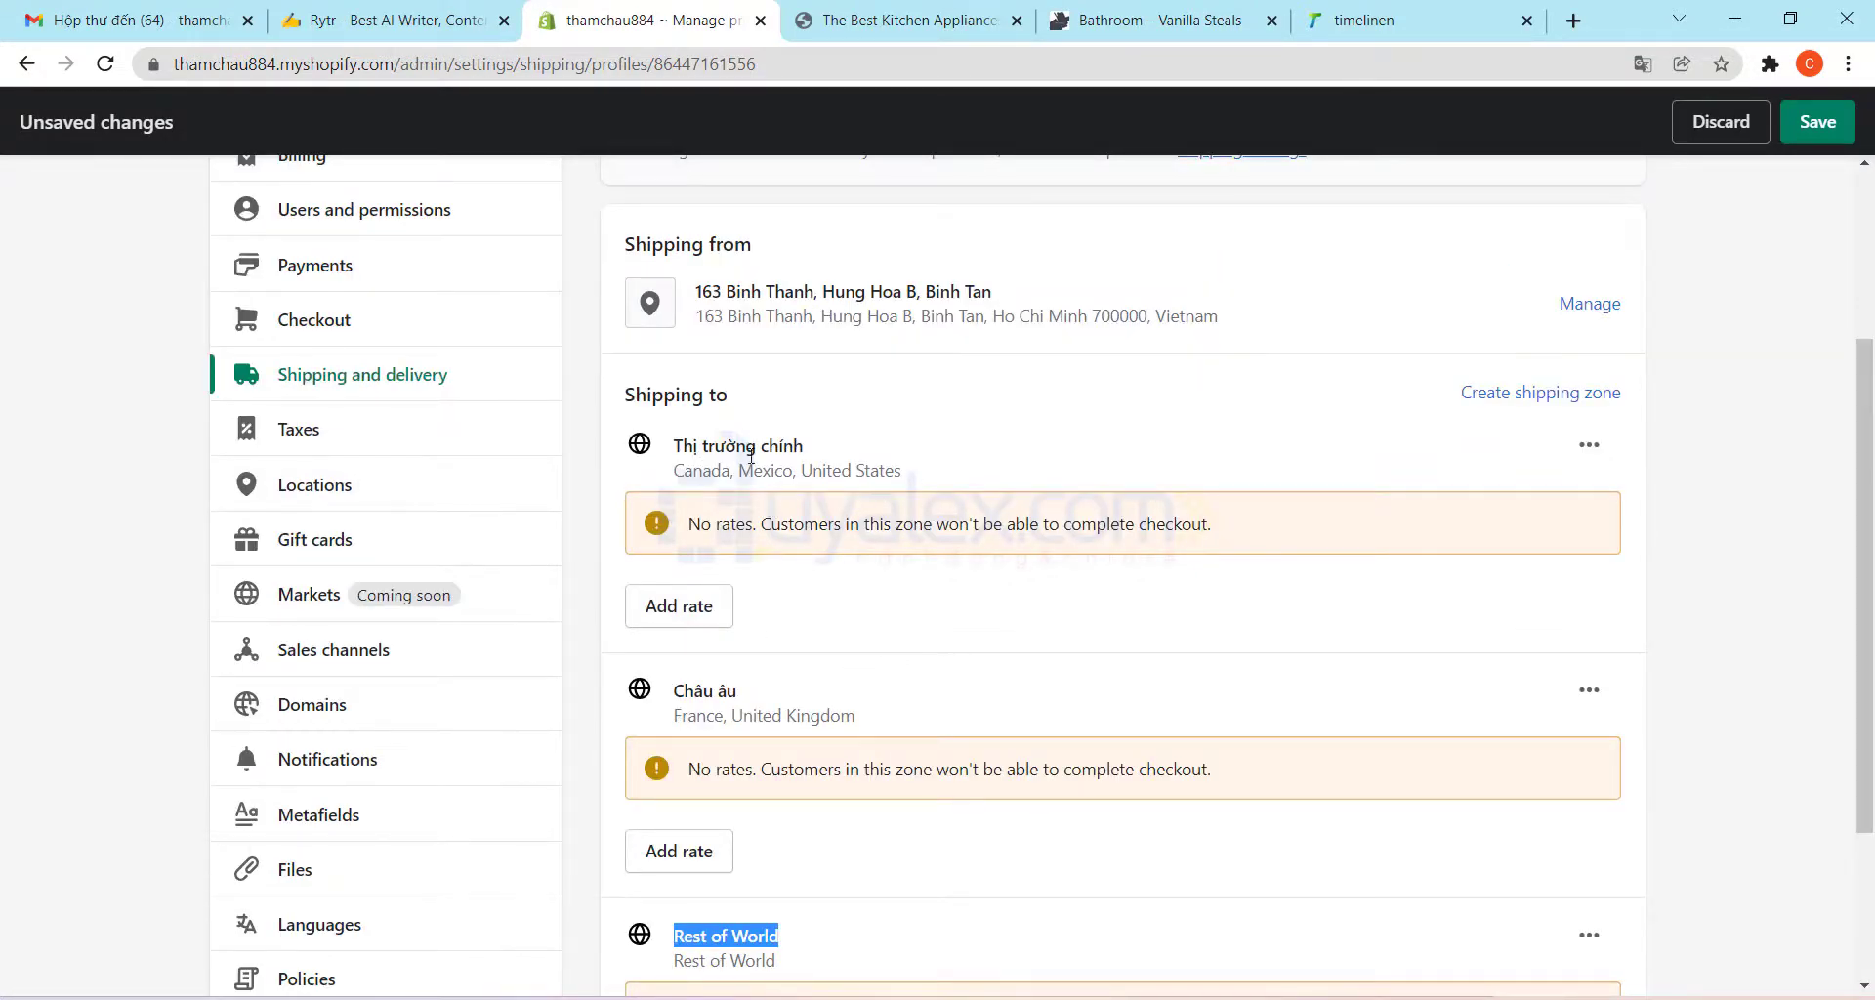
{"action": "scroll", "coordinate": [844, 527], "scroll_direction": "down", "scroll_amount": 2}
{"action": "left_click", "coordinate": [1074, 728]}
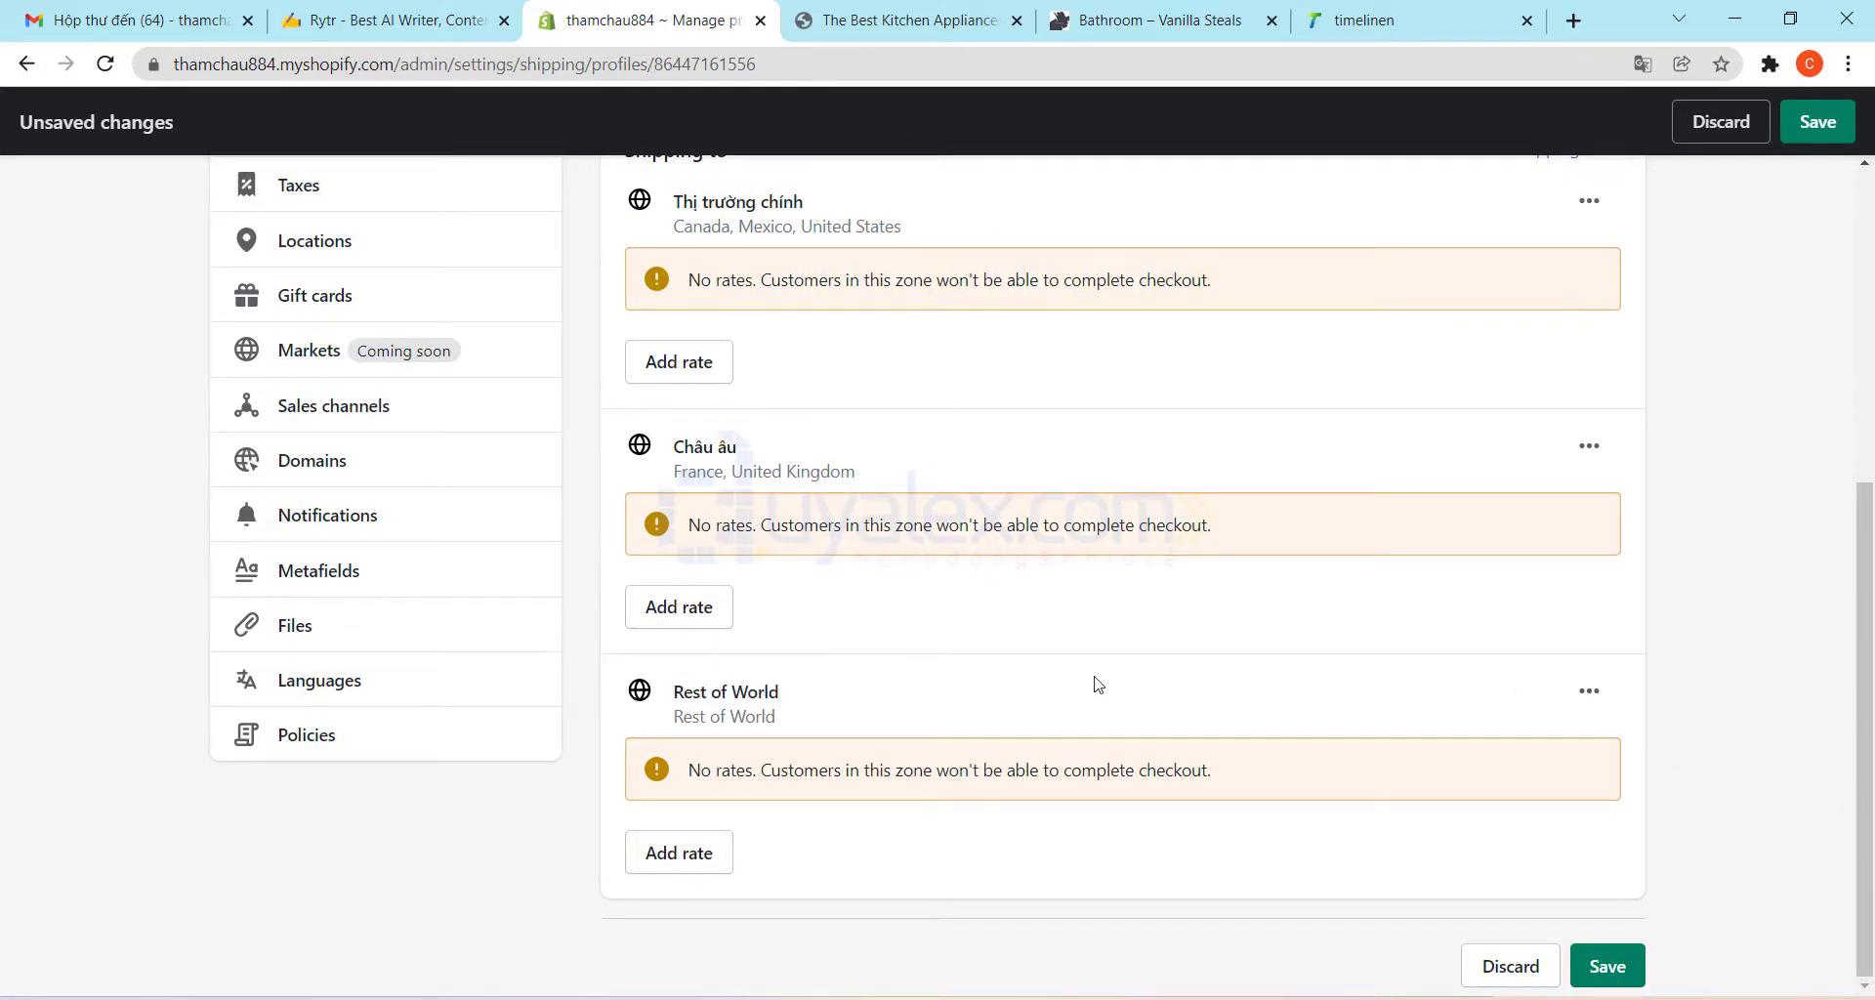
Add a free shipping rate named "Standard" to the "Thị trường chính" zone
{"action": "scroll", "coordinate": [1051, 755], "scroll_direction": "up", "scroll_amount": 1}
{"action": "scroll", "coordinate": [1051, 755], "scroll_direction": "up", "scroll_amount": 2}
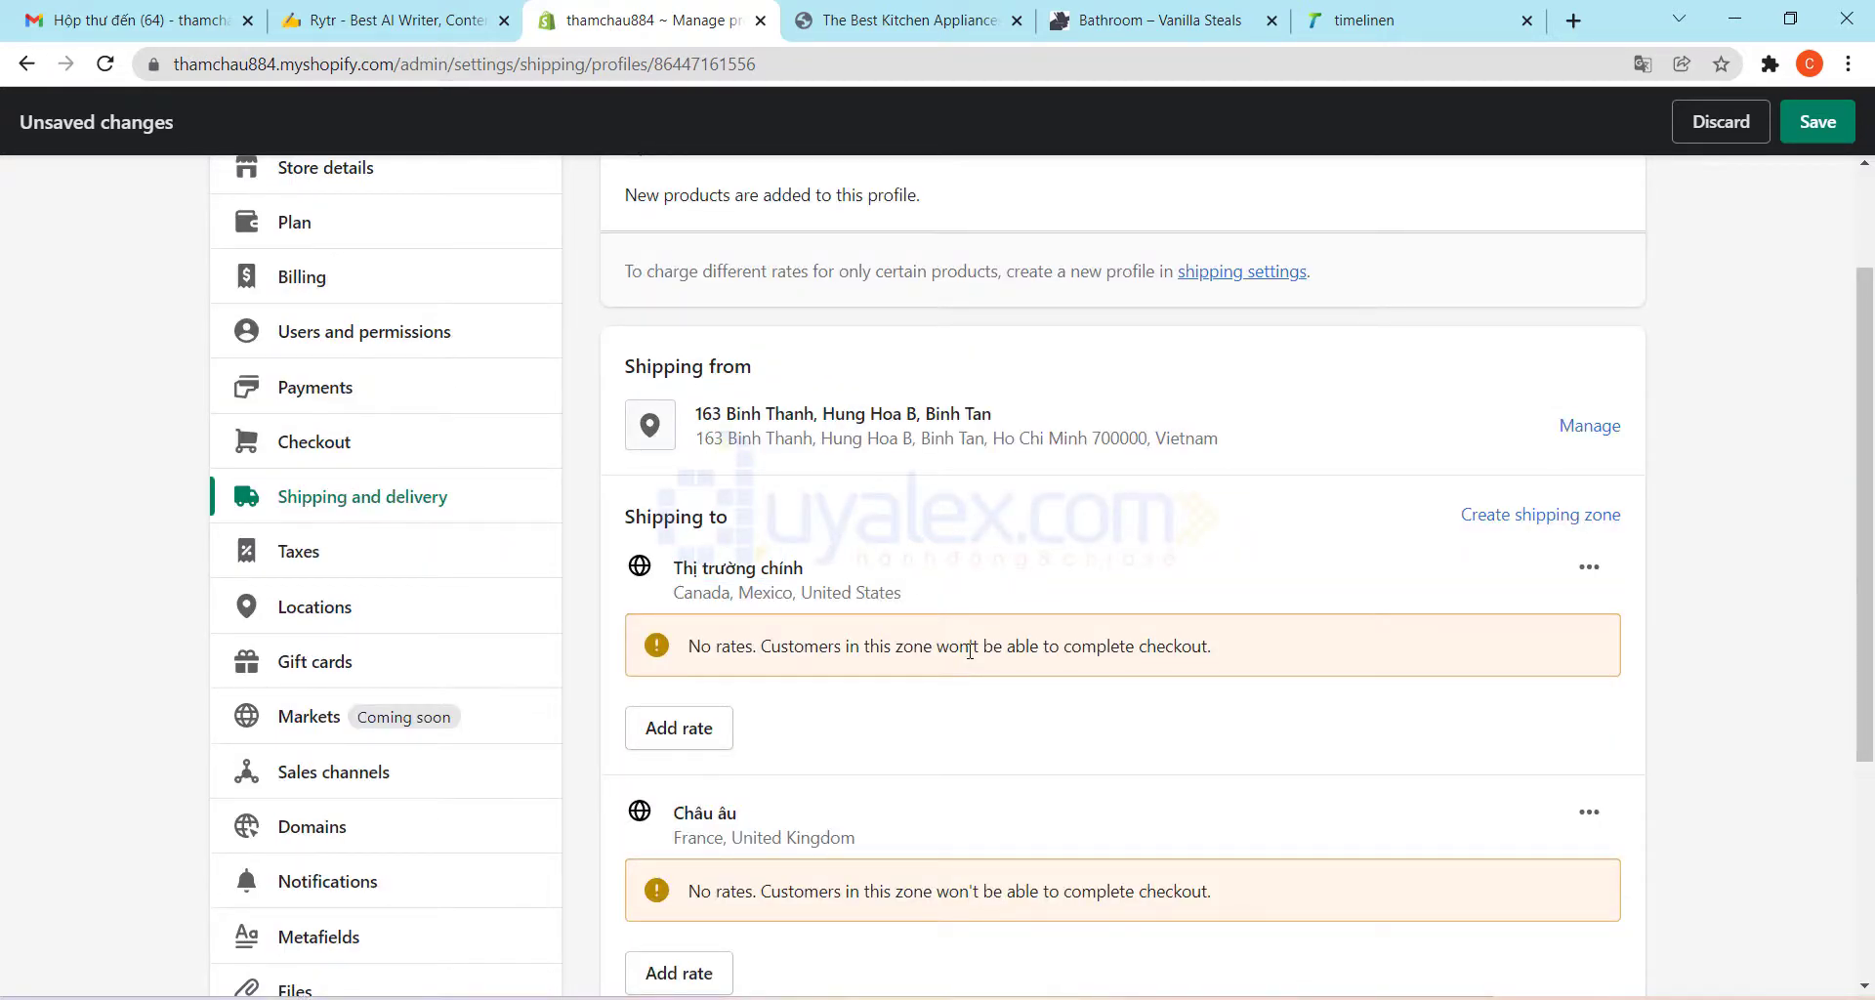
{"action": "scroll", "coordinate": [851, 581], "scroll_direction": "down", "scroll_amount": 1}
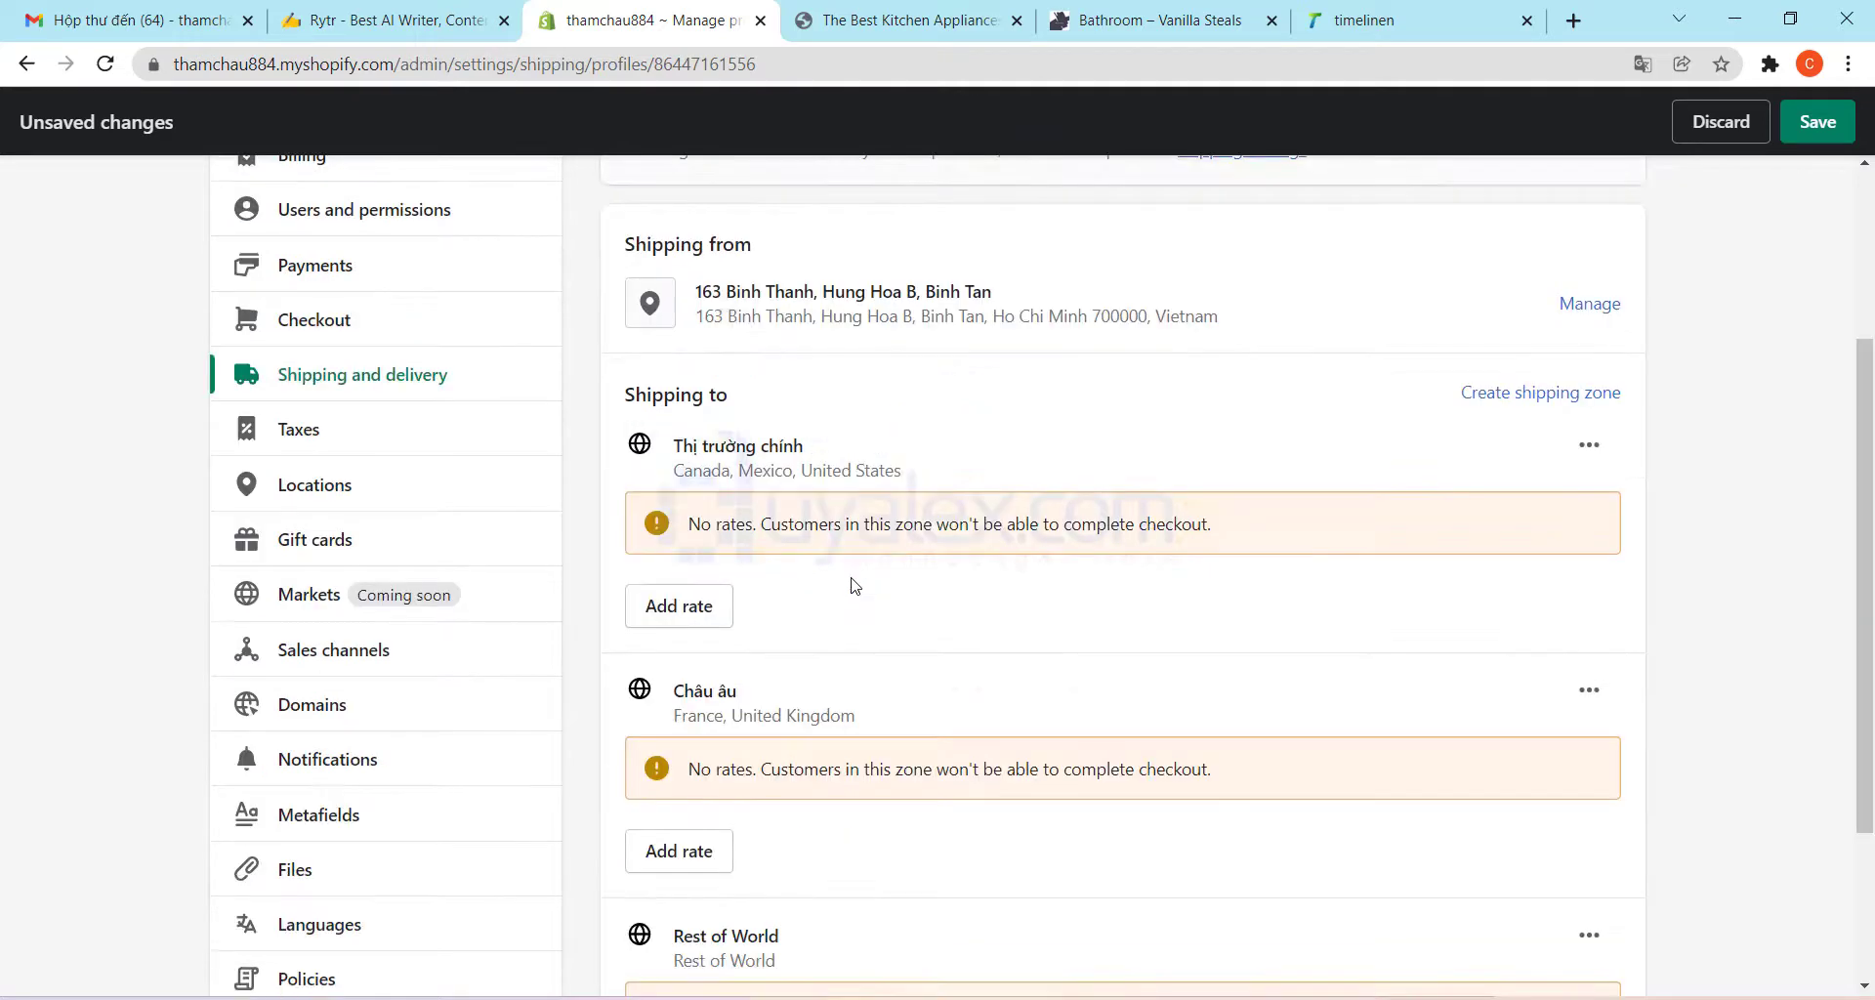
{"action": "left_click_drag", "start_coordinate": [802, 446], "coordinate": [686, 445]}
{"action": "left_click", "coordinate": [681, 606]}
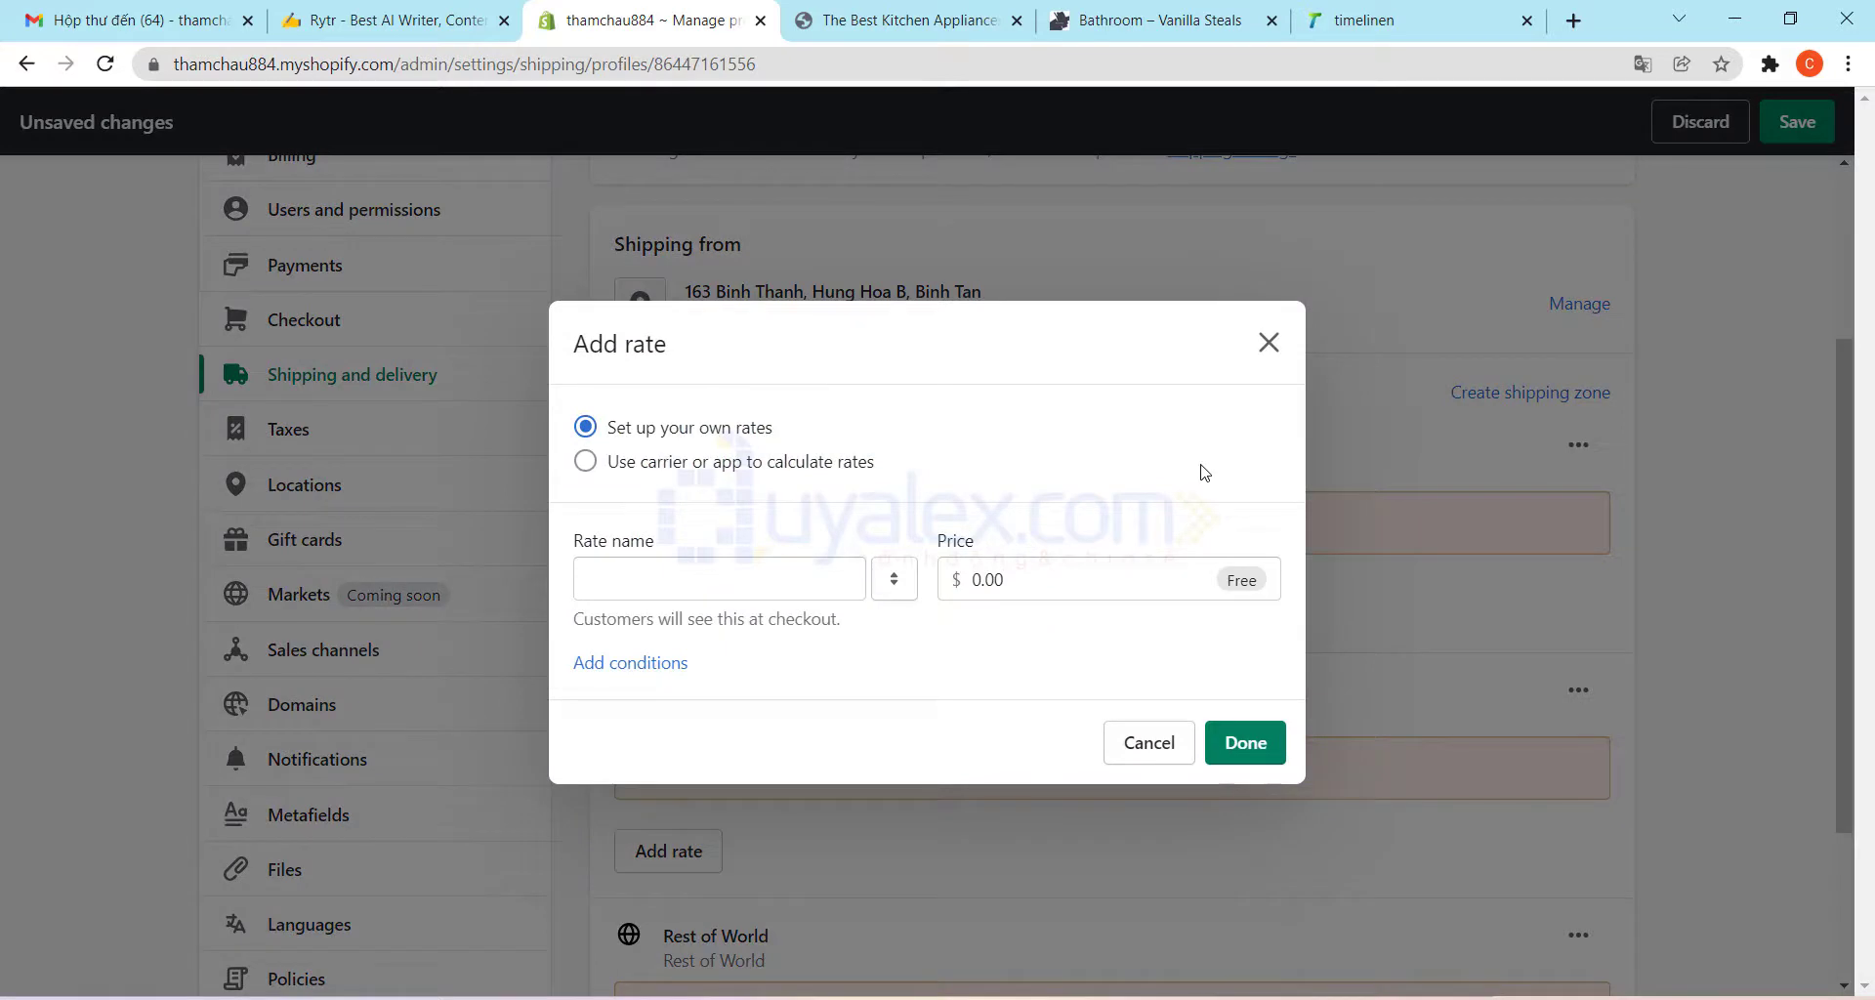
{"action": "left_click", "coordinate": [1042, 423]}
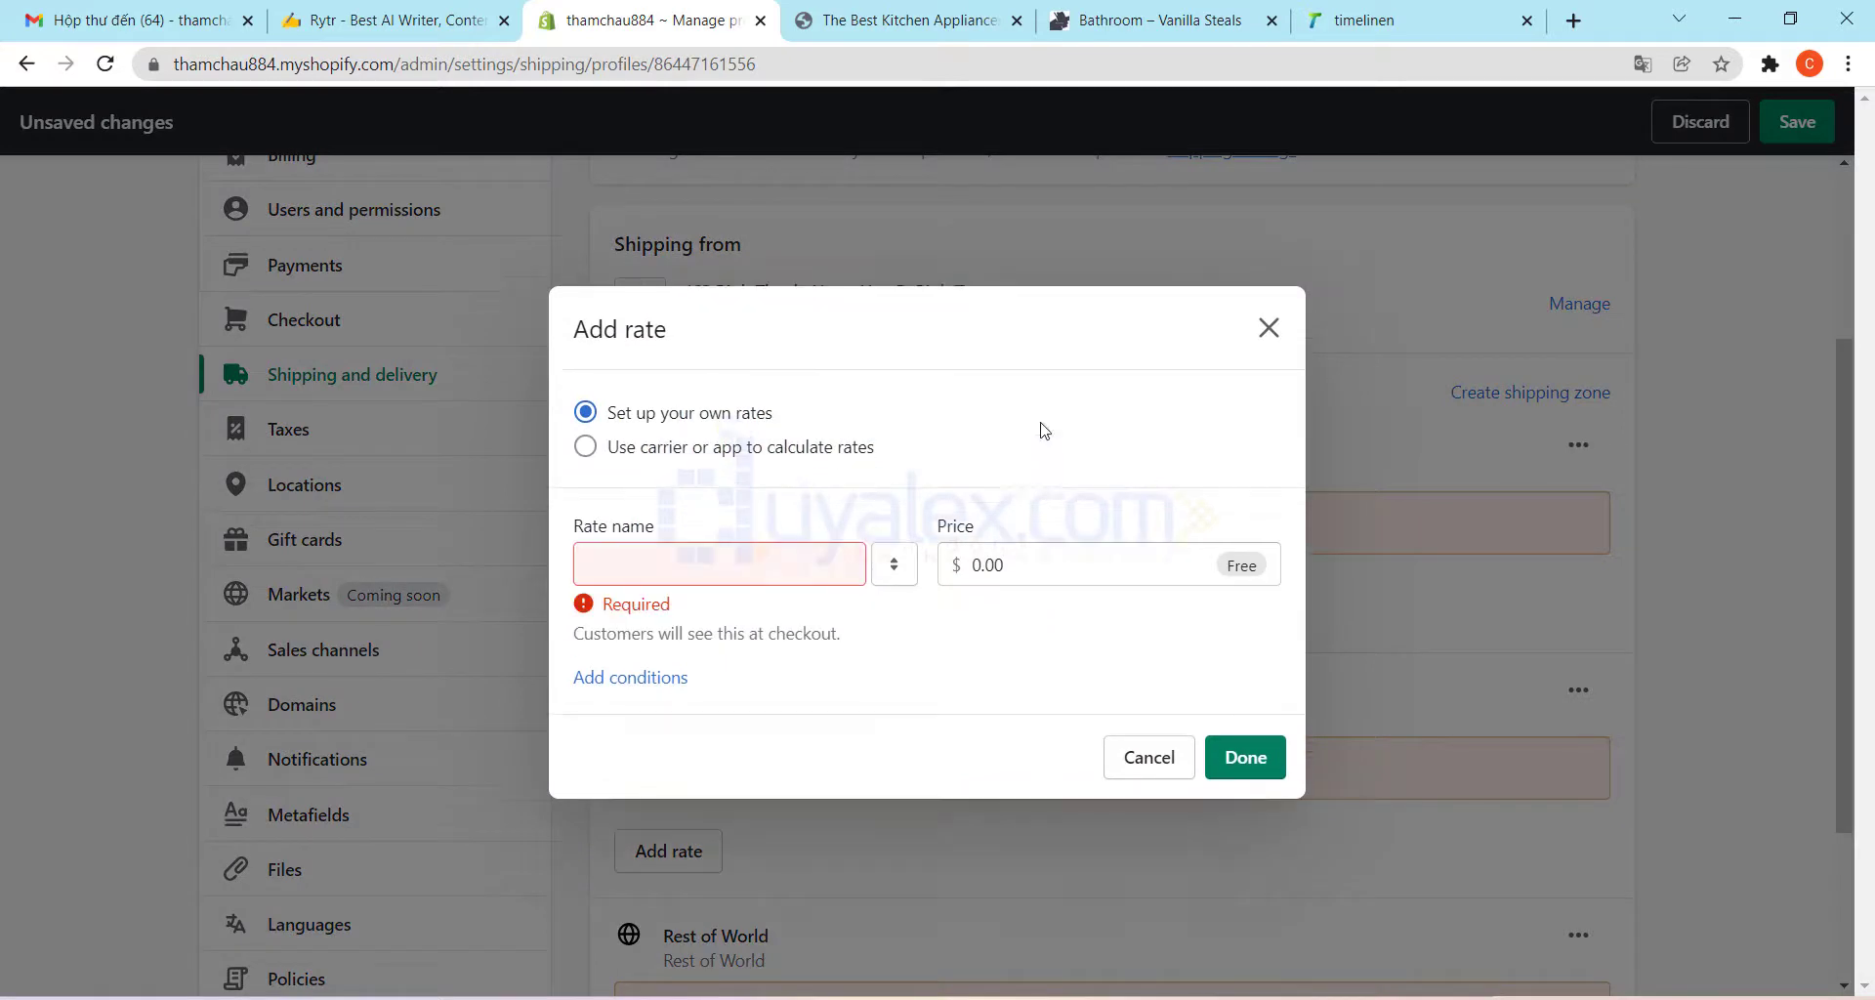
{"action": "left_click", "coordinate": [738, 571]}
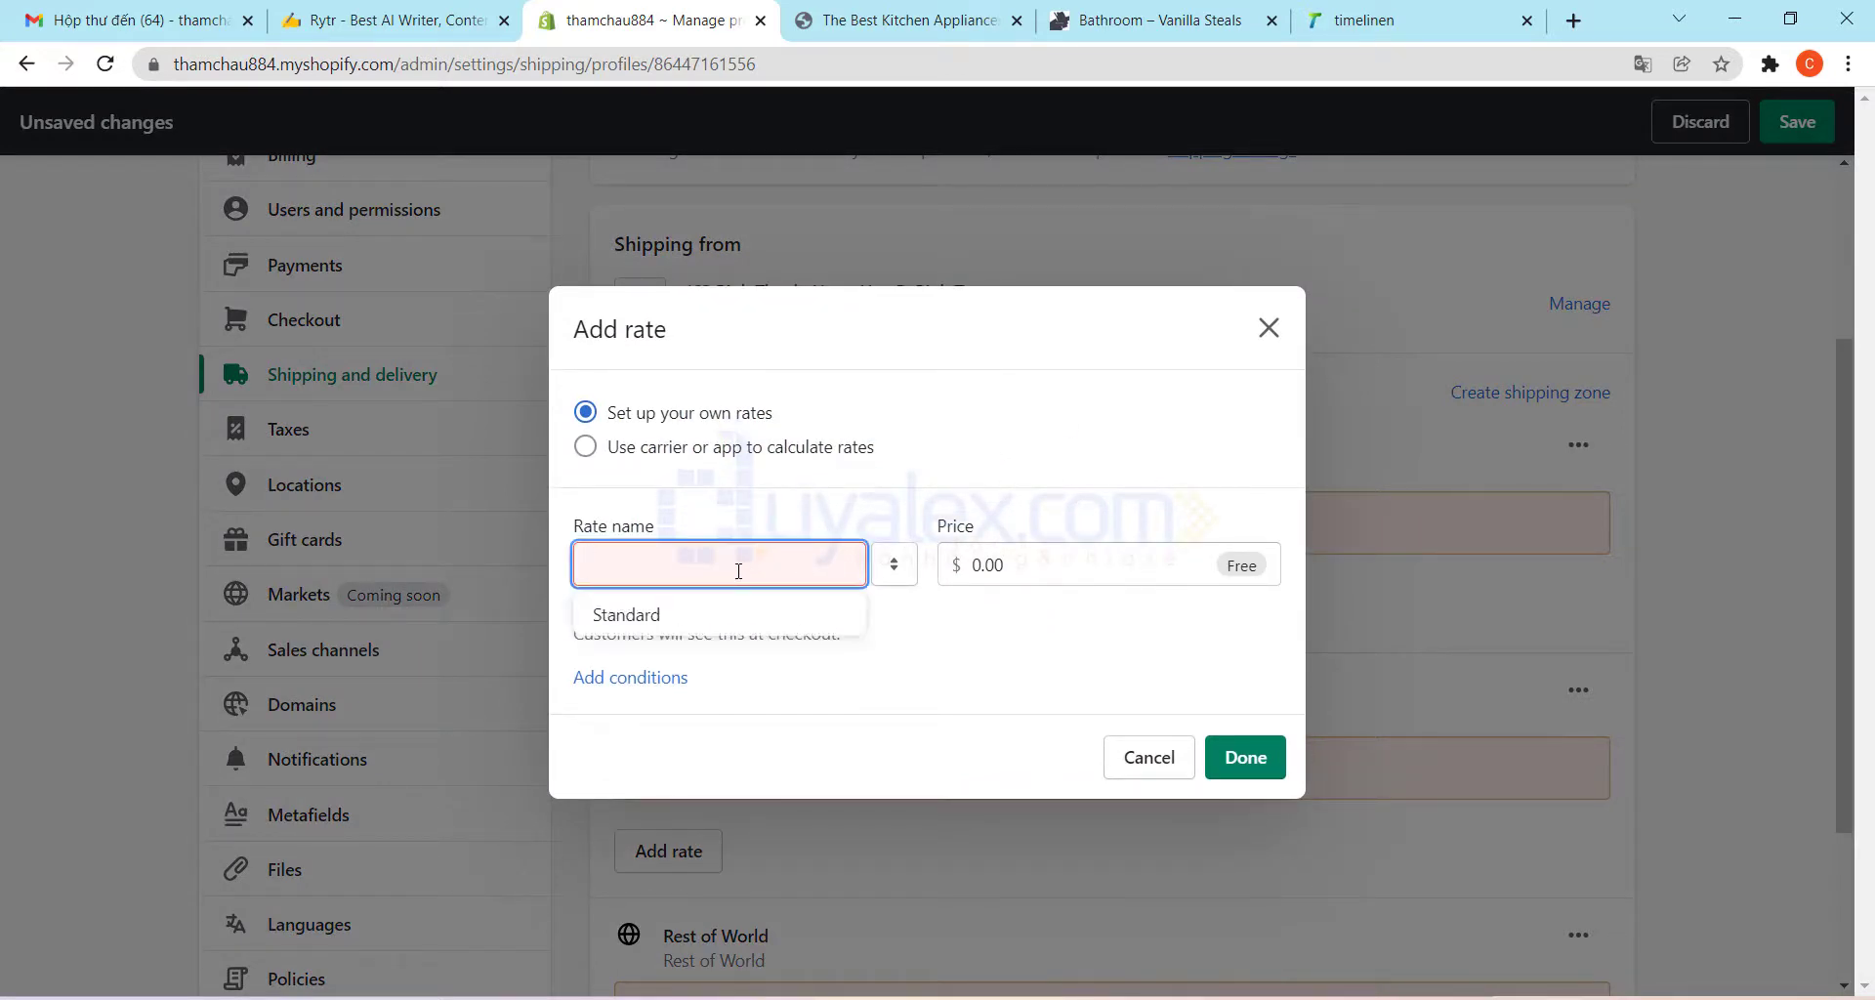
{"action": "left_click", "coordinate": [670, 625]}
{"action": "left_click", "coordinate": [661, 573]}
{"action": "left_click", "coordinate": [645, 619]}
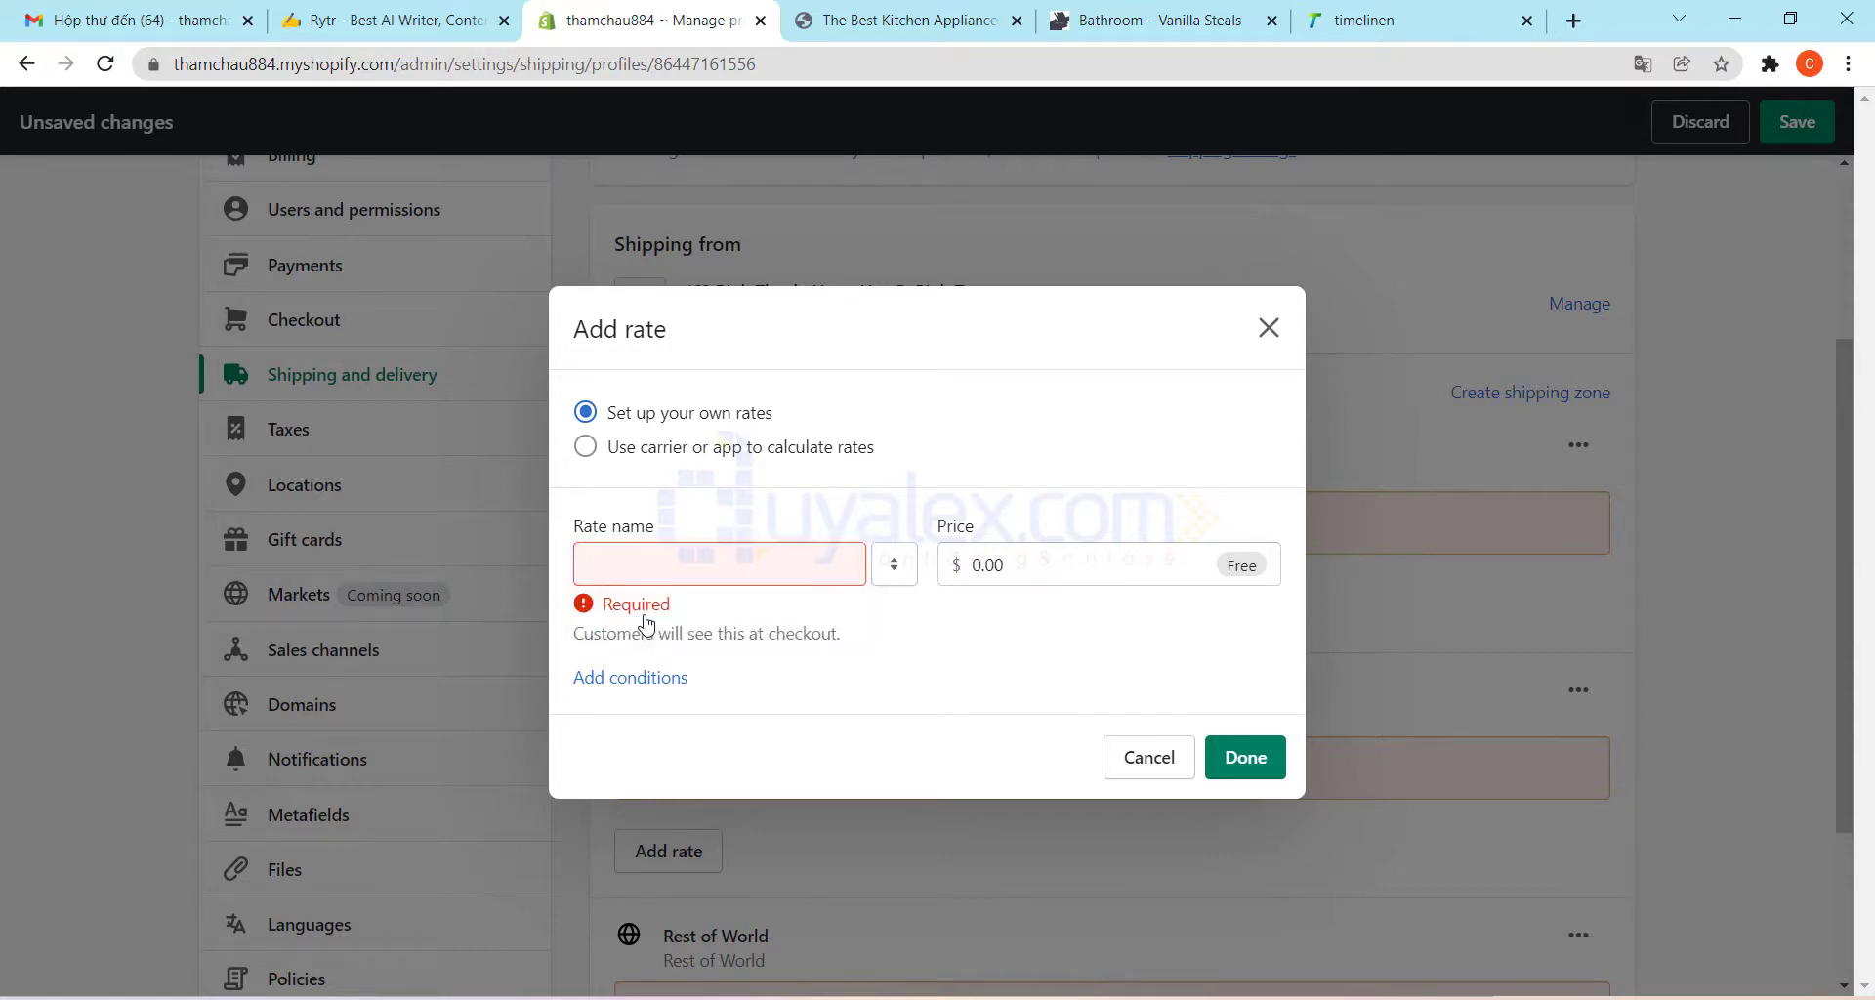
{"action": "left_click", "coordinate": [648, 576]}
{"action": "type", "text": "S"}
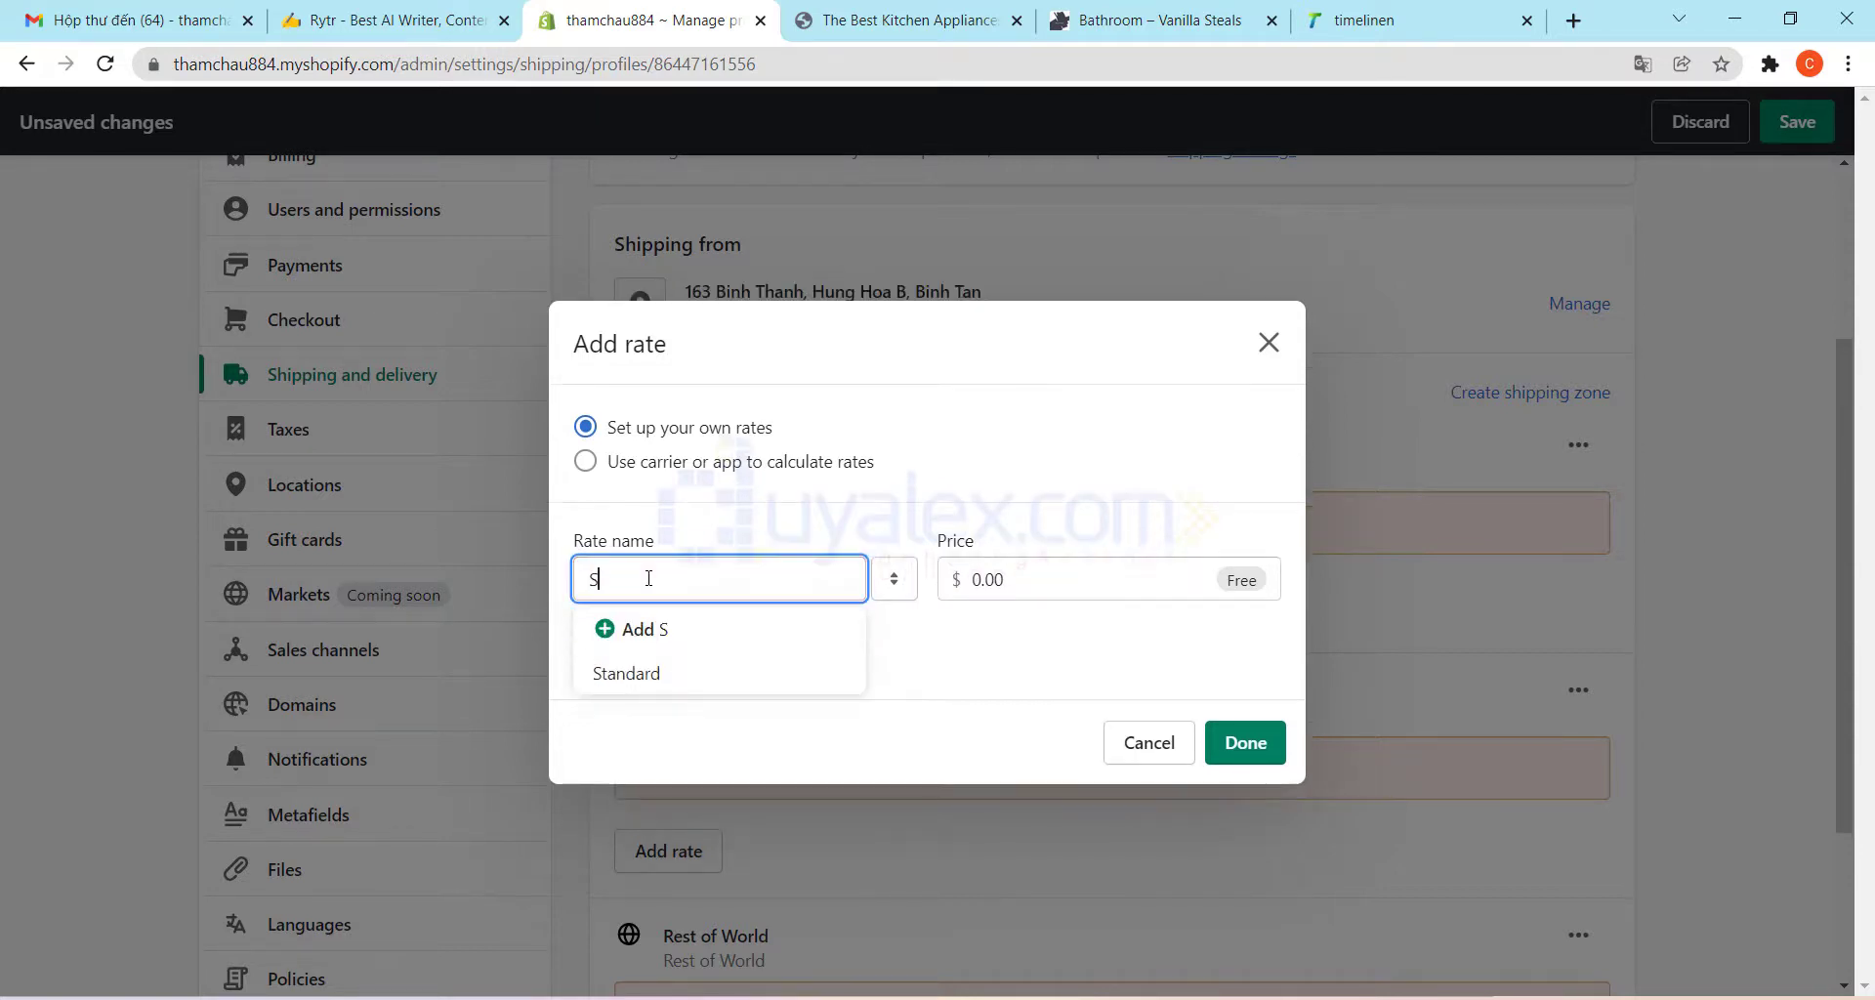
{"action": "type", "text": "tandard"}
{"action": "left_click", "coordinate": [639, 633]}
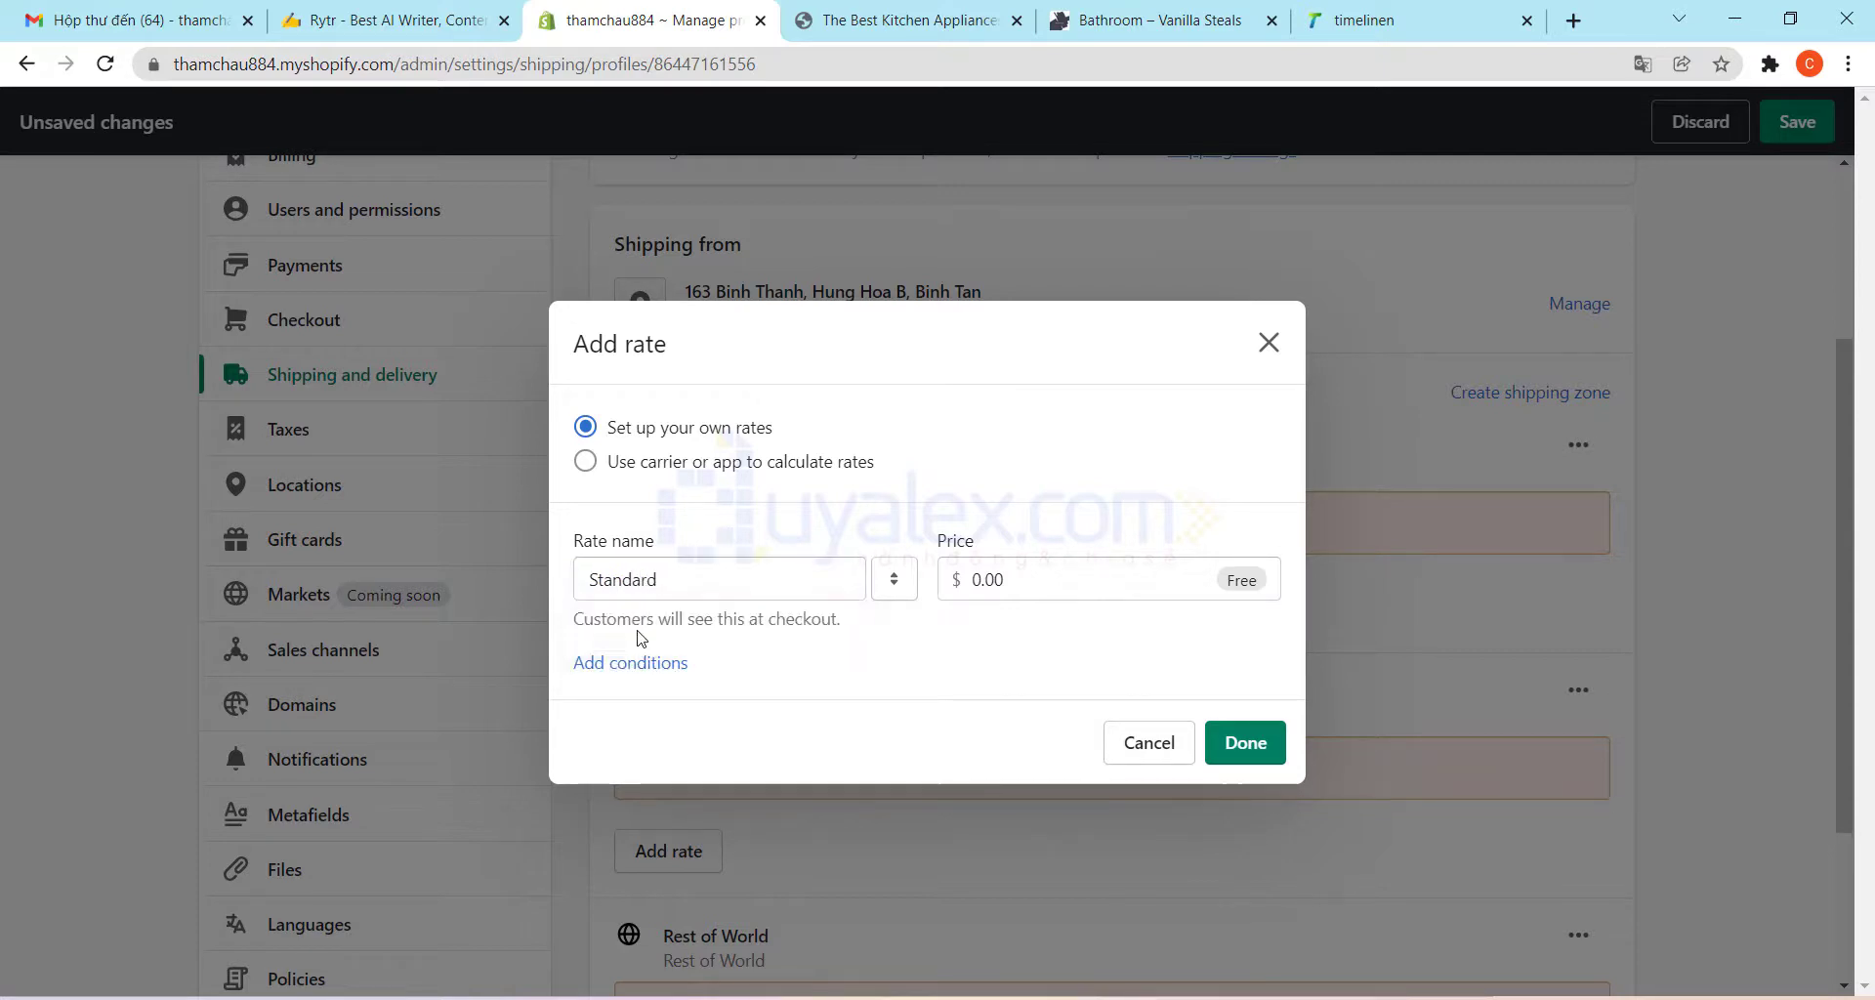
{"action": "left_click", "coordinate": [1036, 583]}
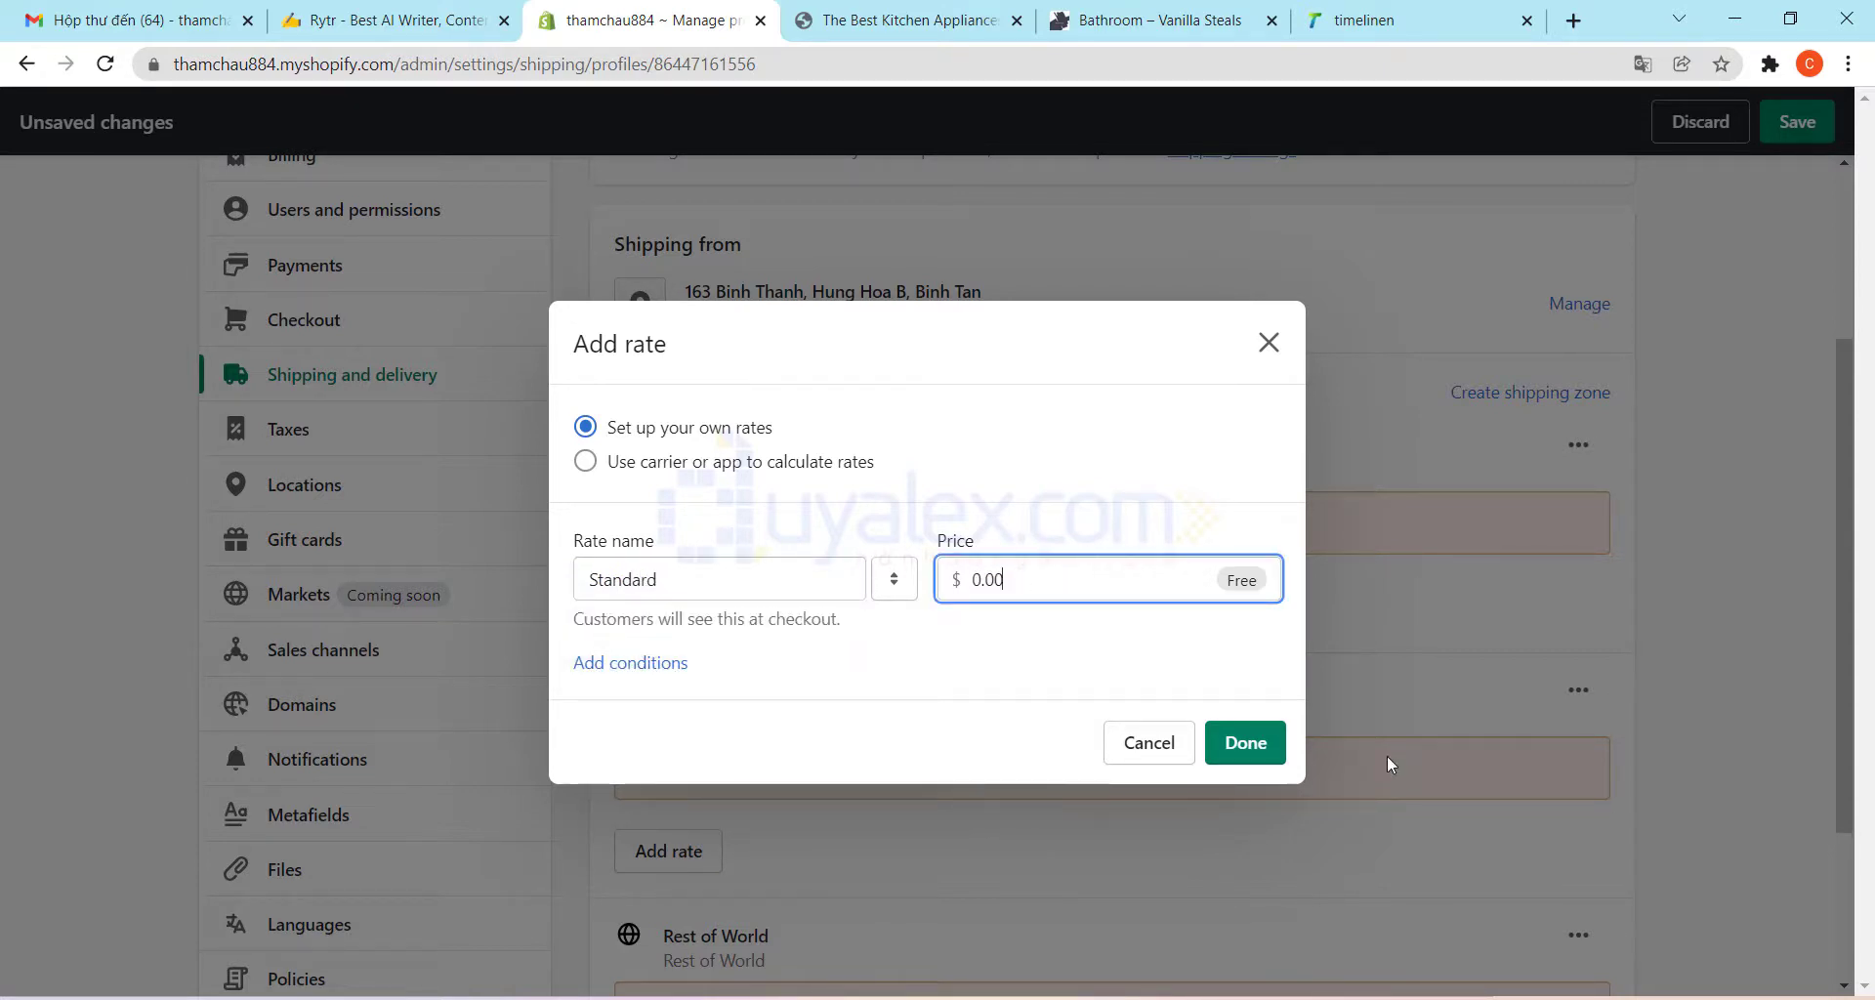
{"action": "left_click", "coordinate": [1245, 744]}
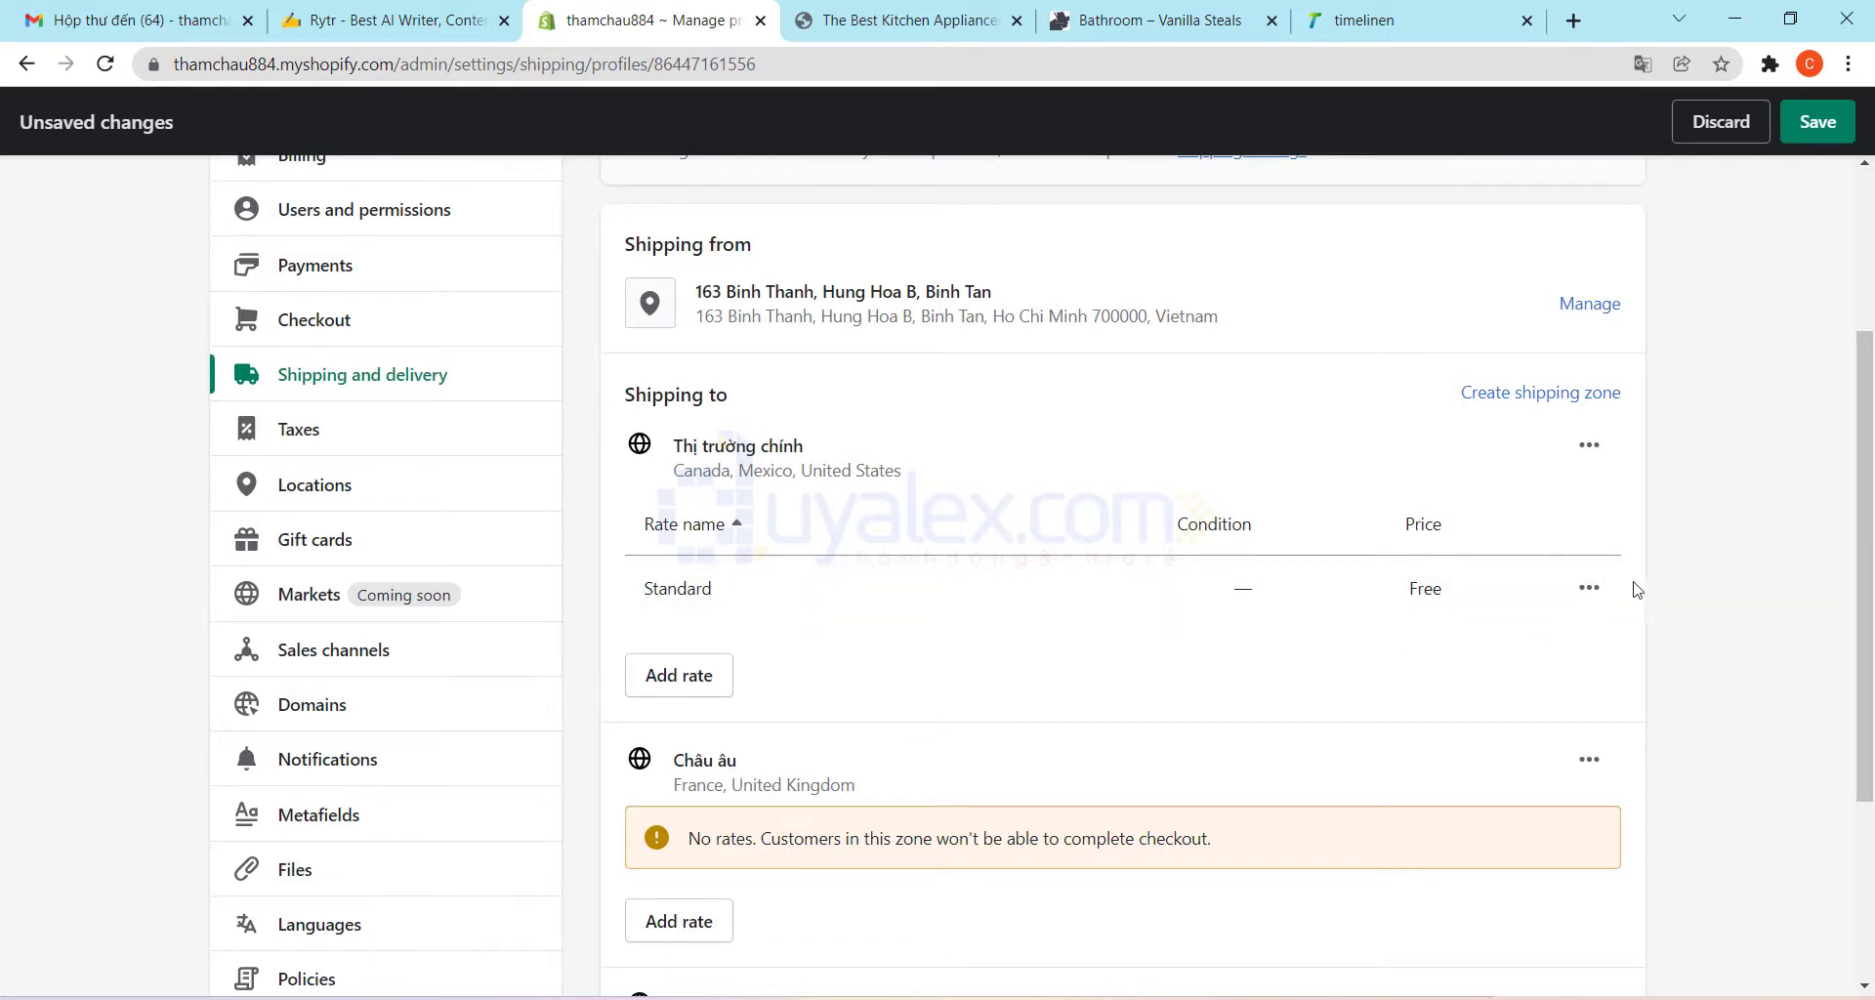
Add an item-weight condition to the "Standard" rate in "Thị trường chính", with a minimum of 0.1 kg and a maximum of 1 kg
{"action": "left_click", "coordinate": [1596, 603]}
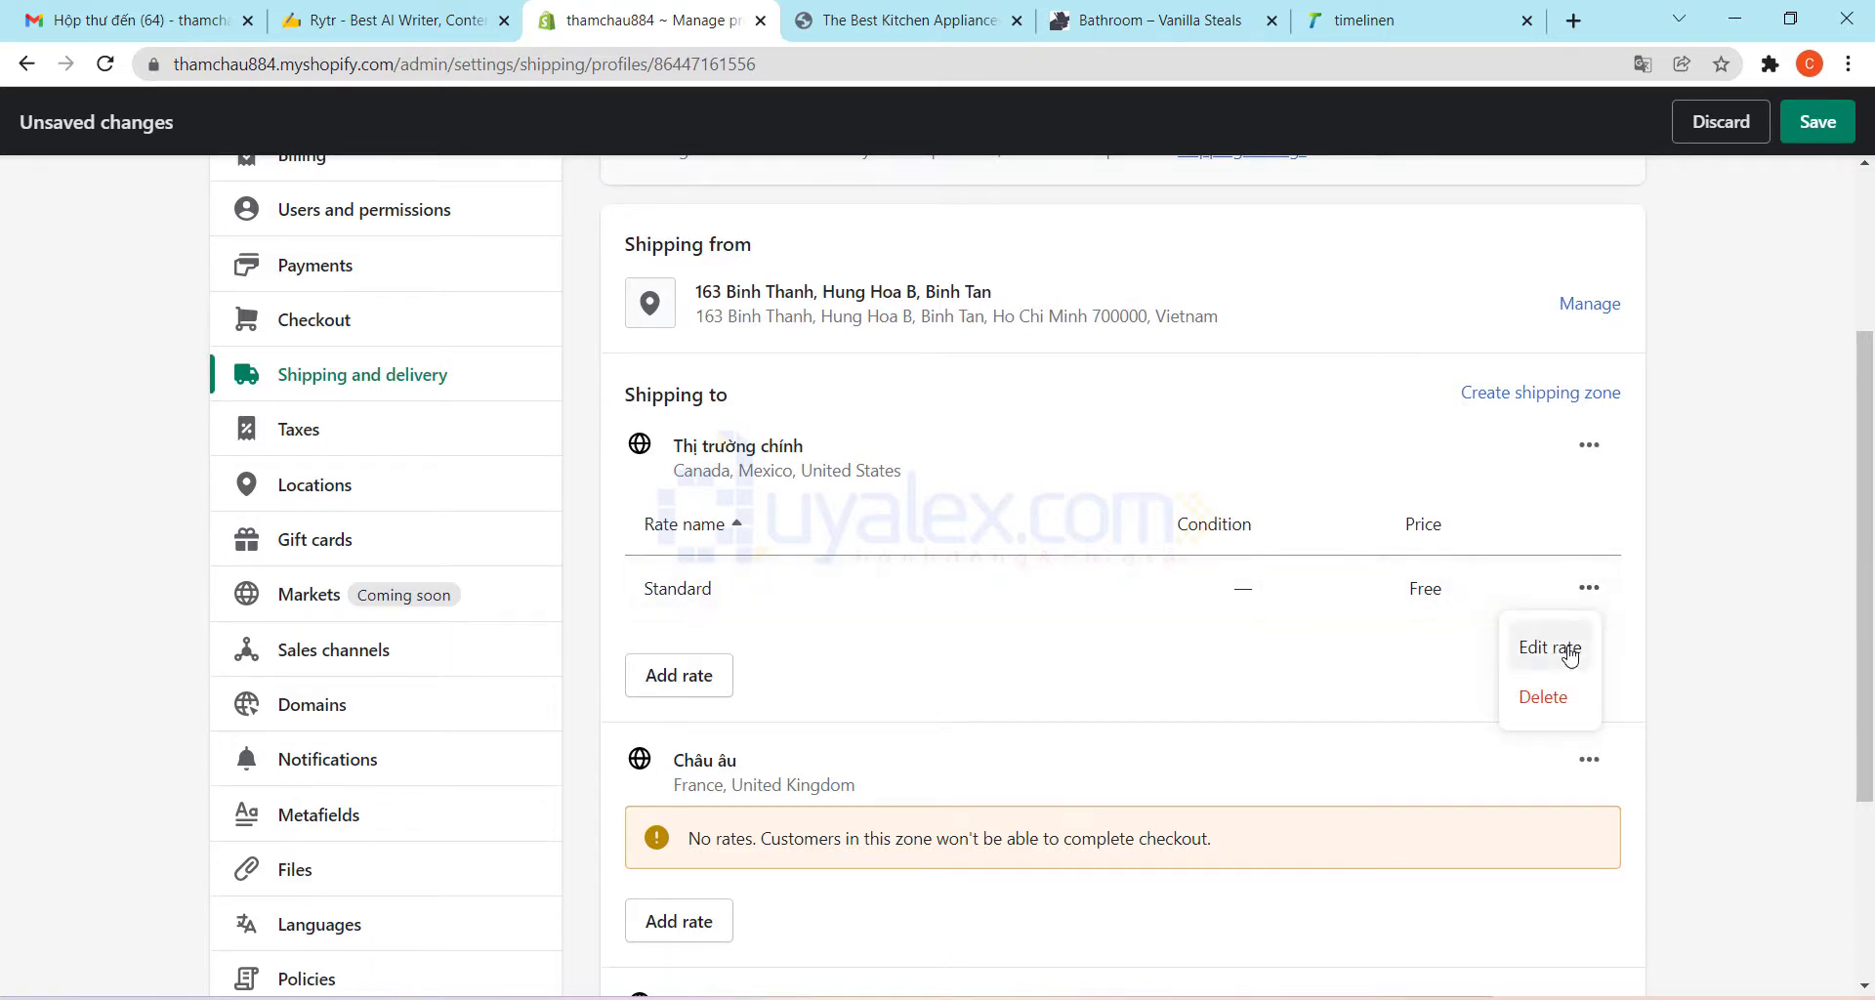
{"action": "left_click", "coordinate": [1570, 652]}
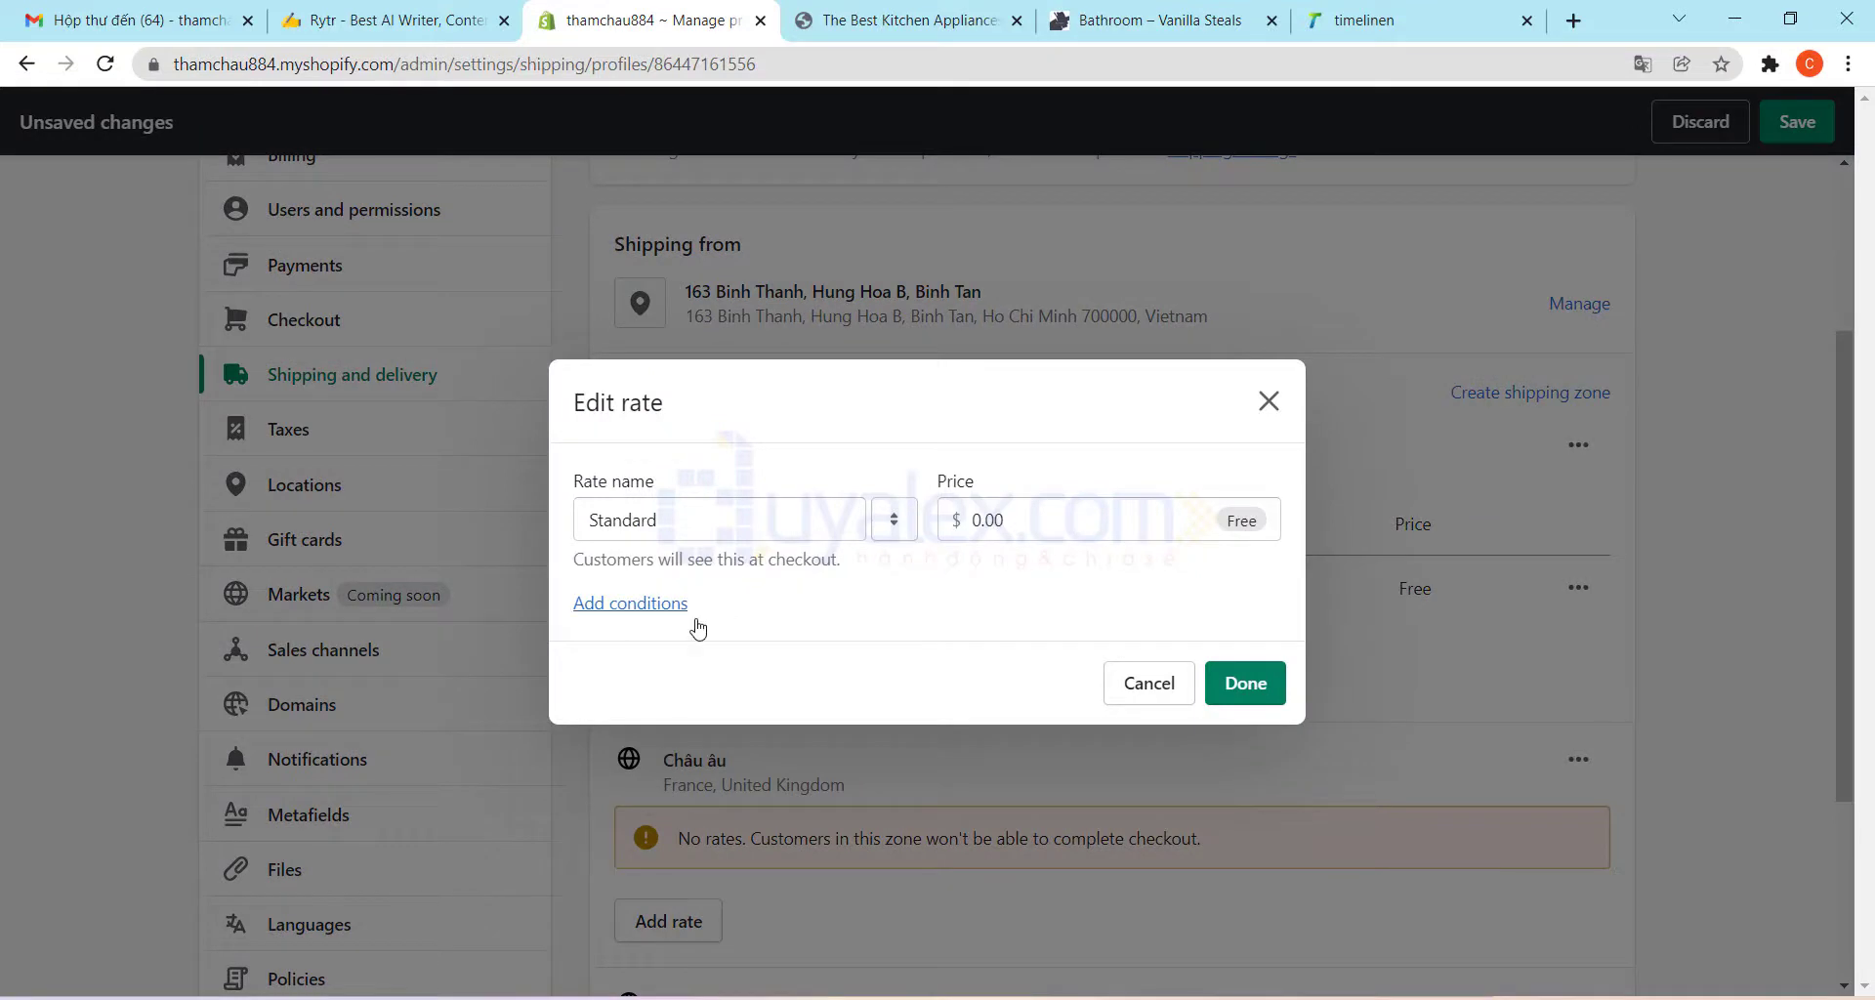
{"action": "left_click", "coordinate": [655, 604]}
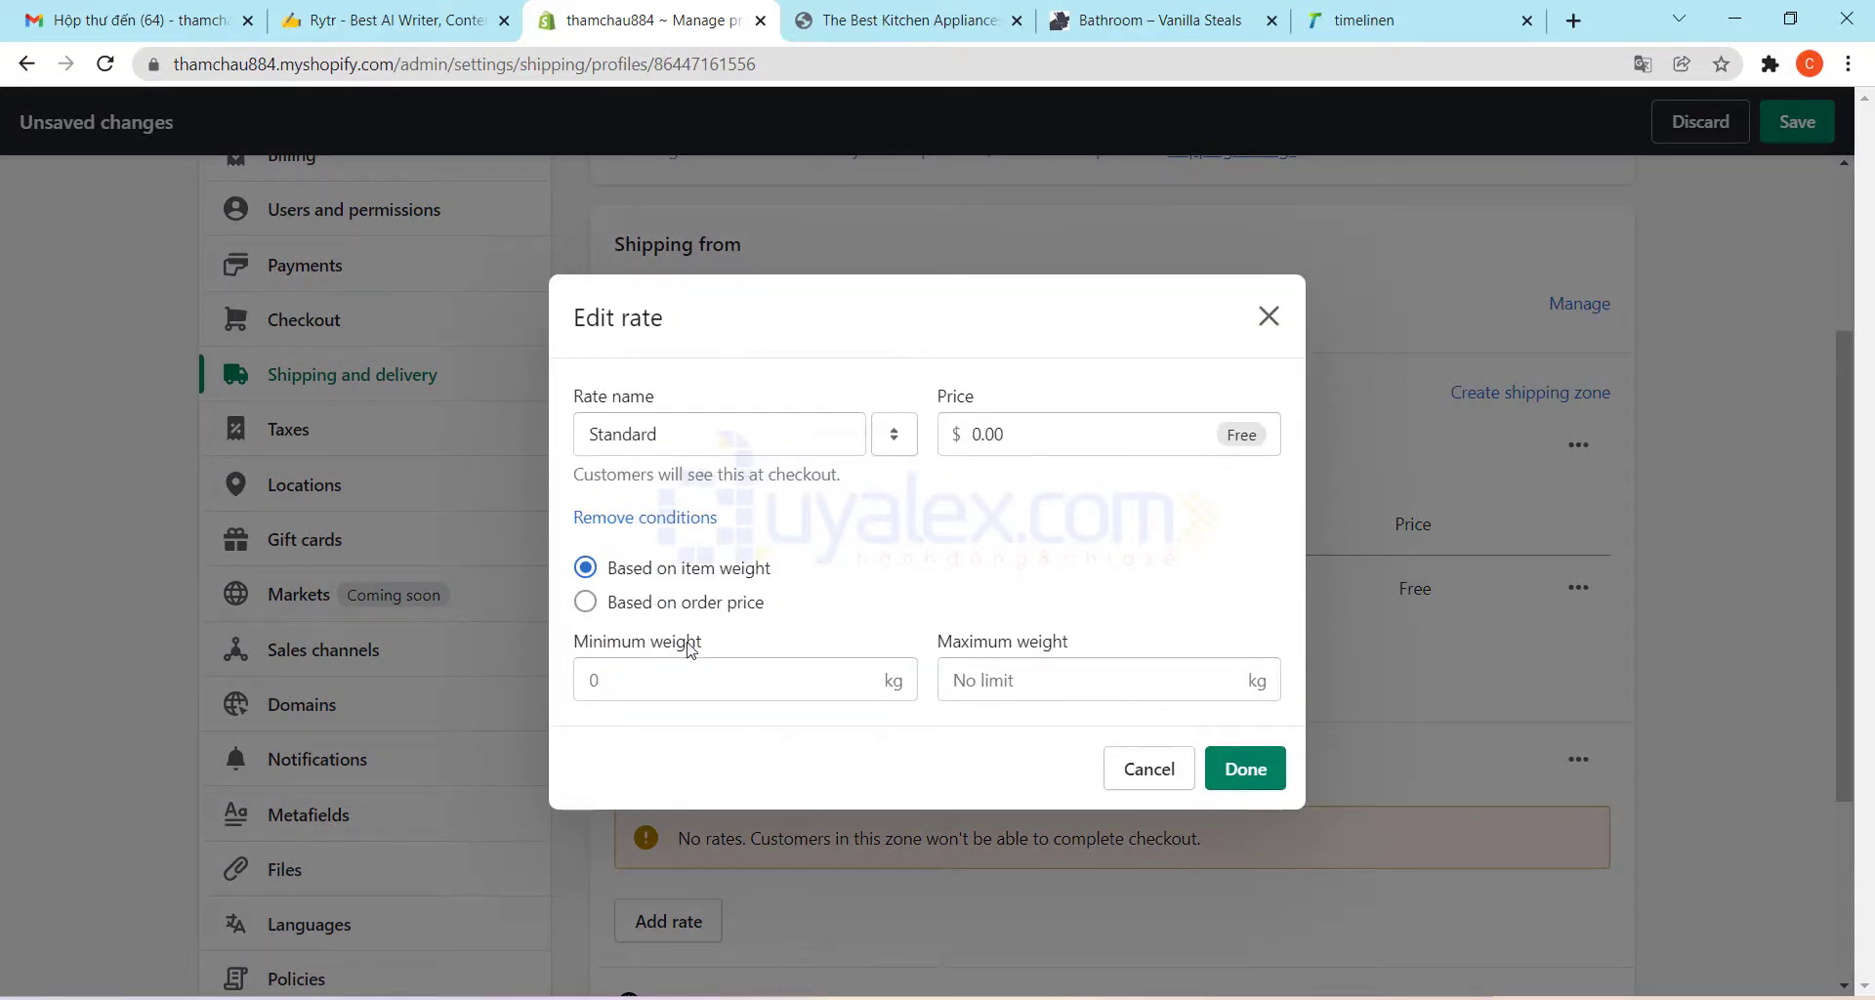
{"action": "left_click", "coordinate": [852, 689]}
{"action": "key", "text": "shift+Tab"}
{"action": "key", "text": "Down"}
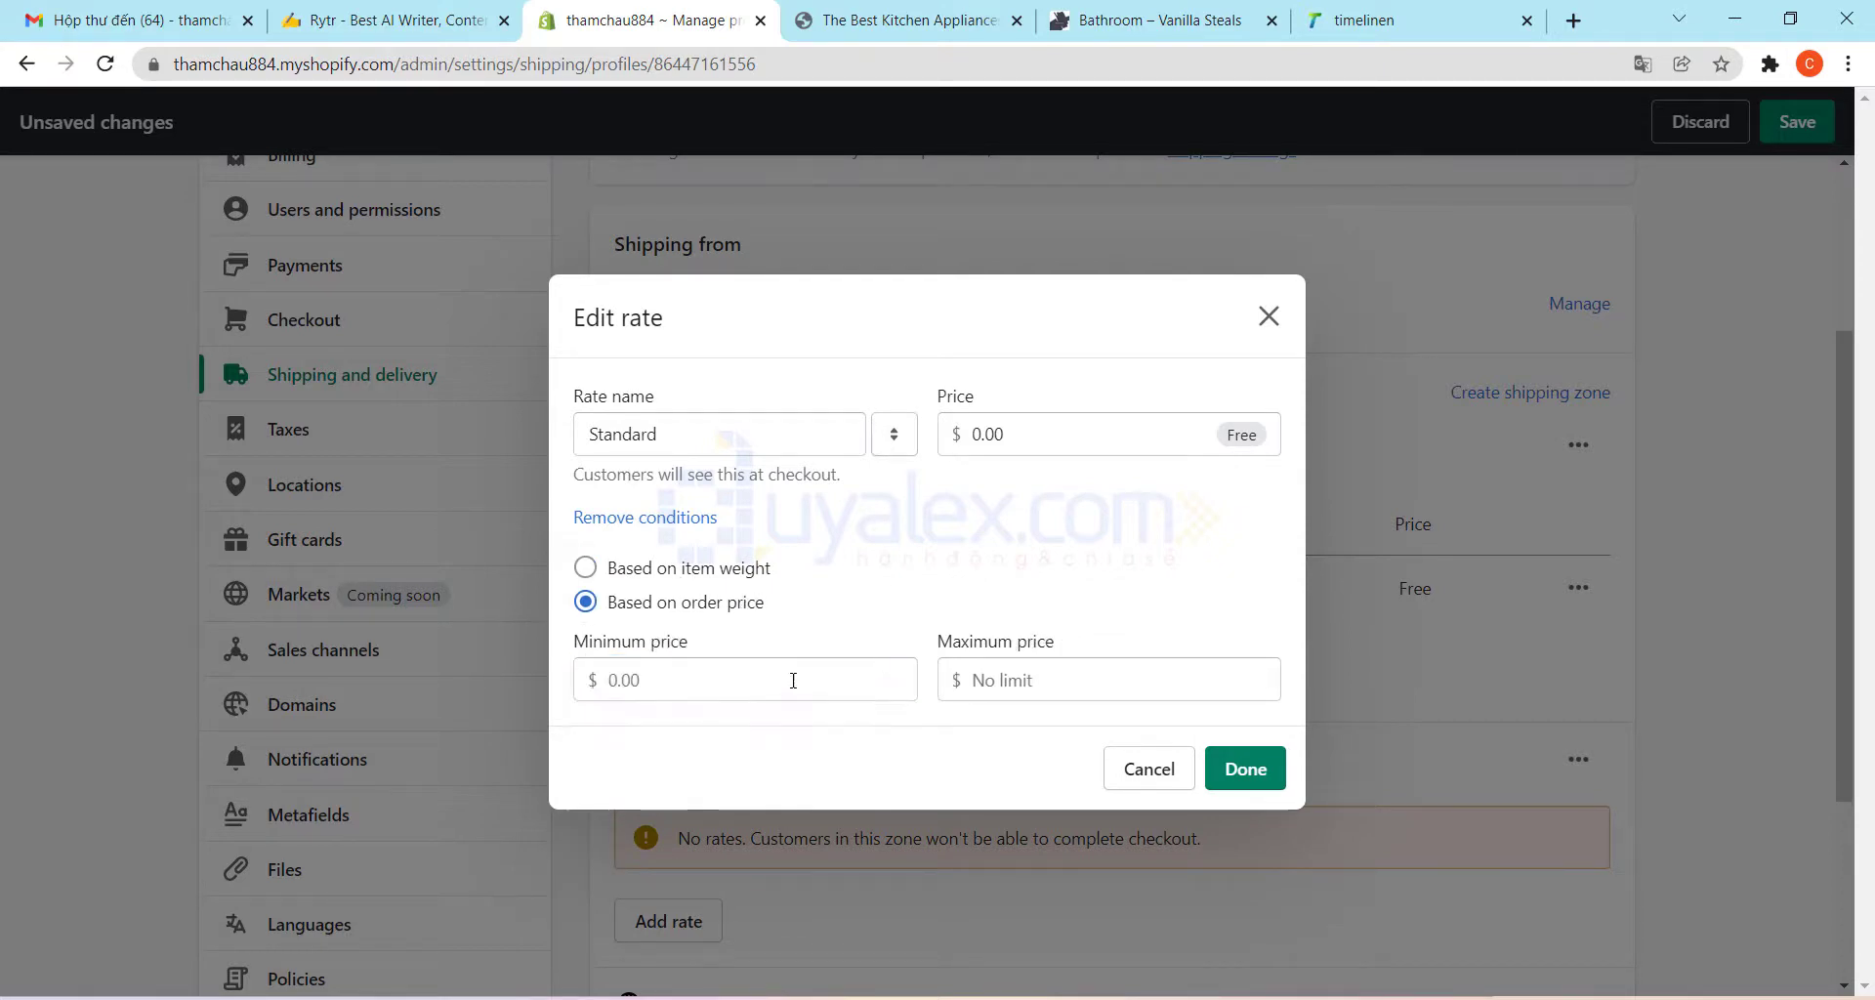
{"action": "left_click", "coordinate": [659, 574]}
{"action": "left_click", "coordinate": [701, 672]}
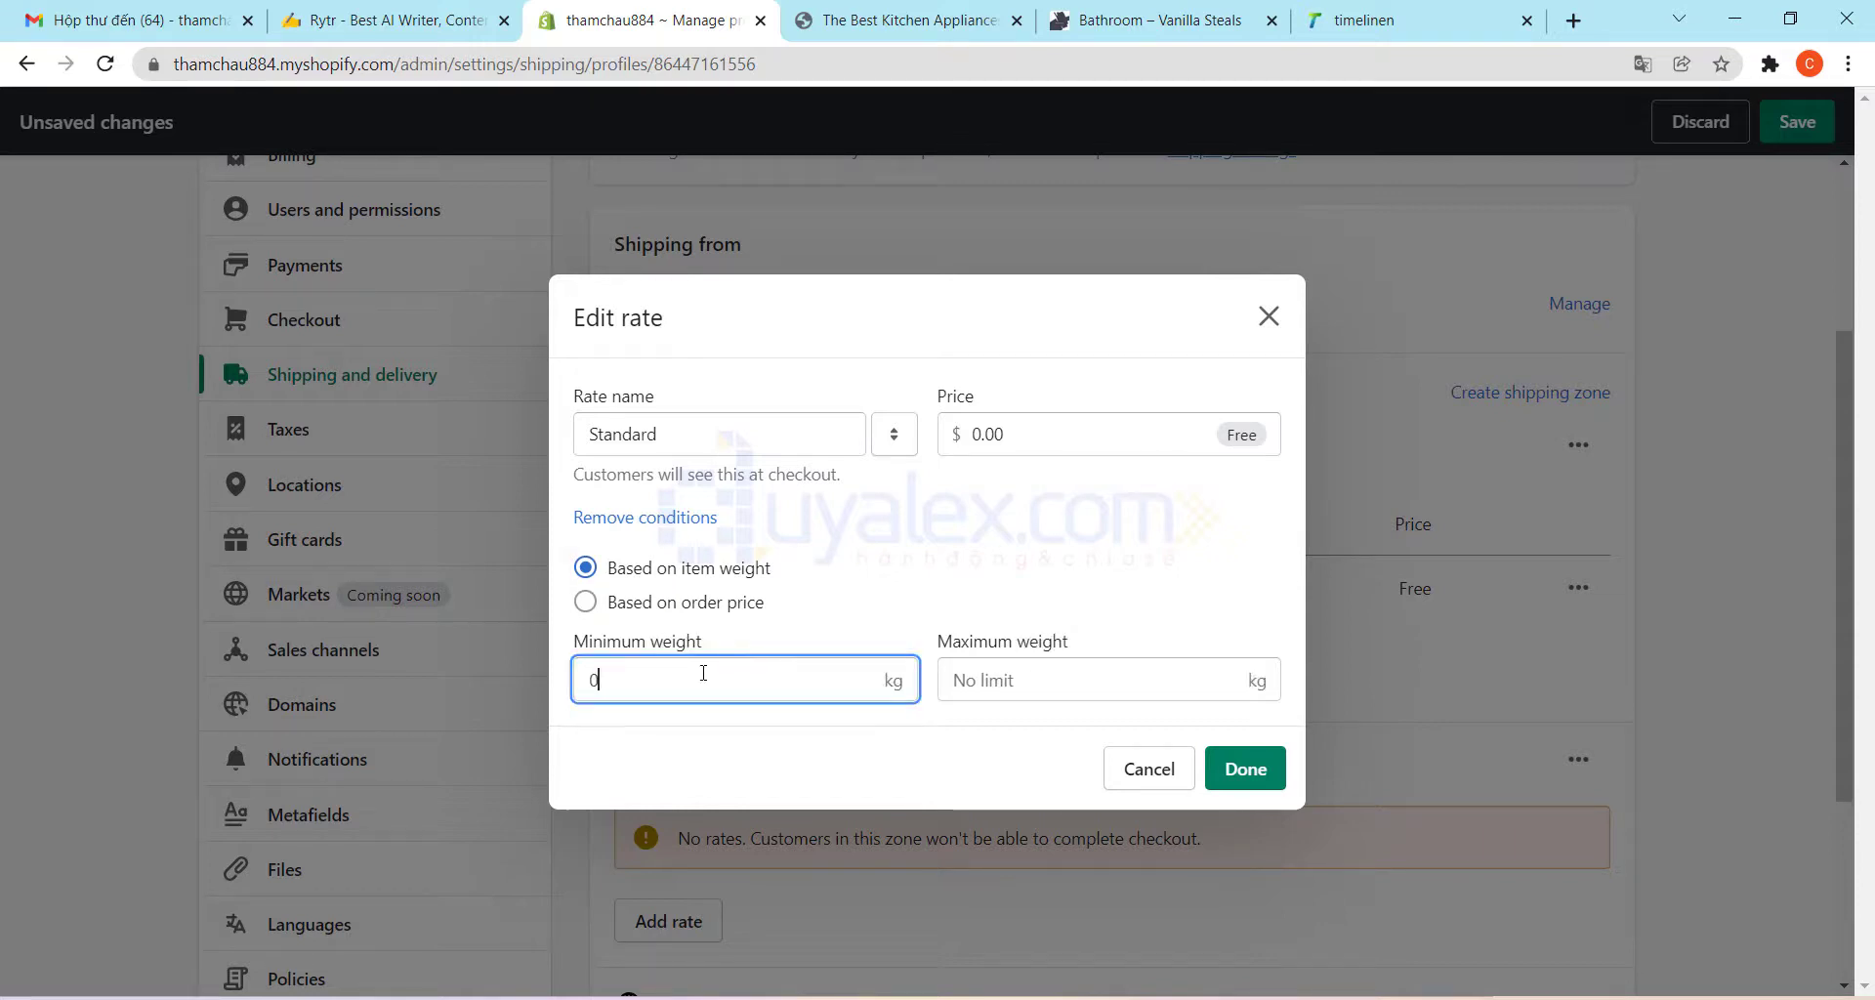
{"action": "type", "text": ".1"}
{"action": "left_click", "coordinate": [1023, 684]}
{"action": "type", "text": "1"}
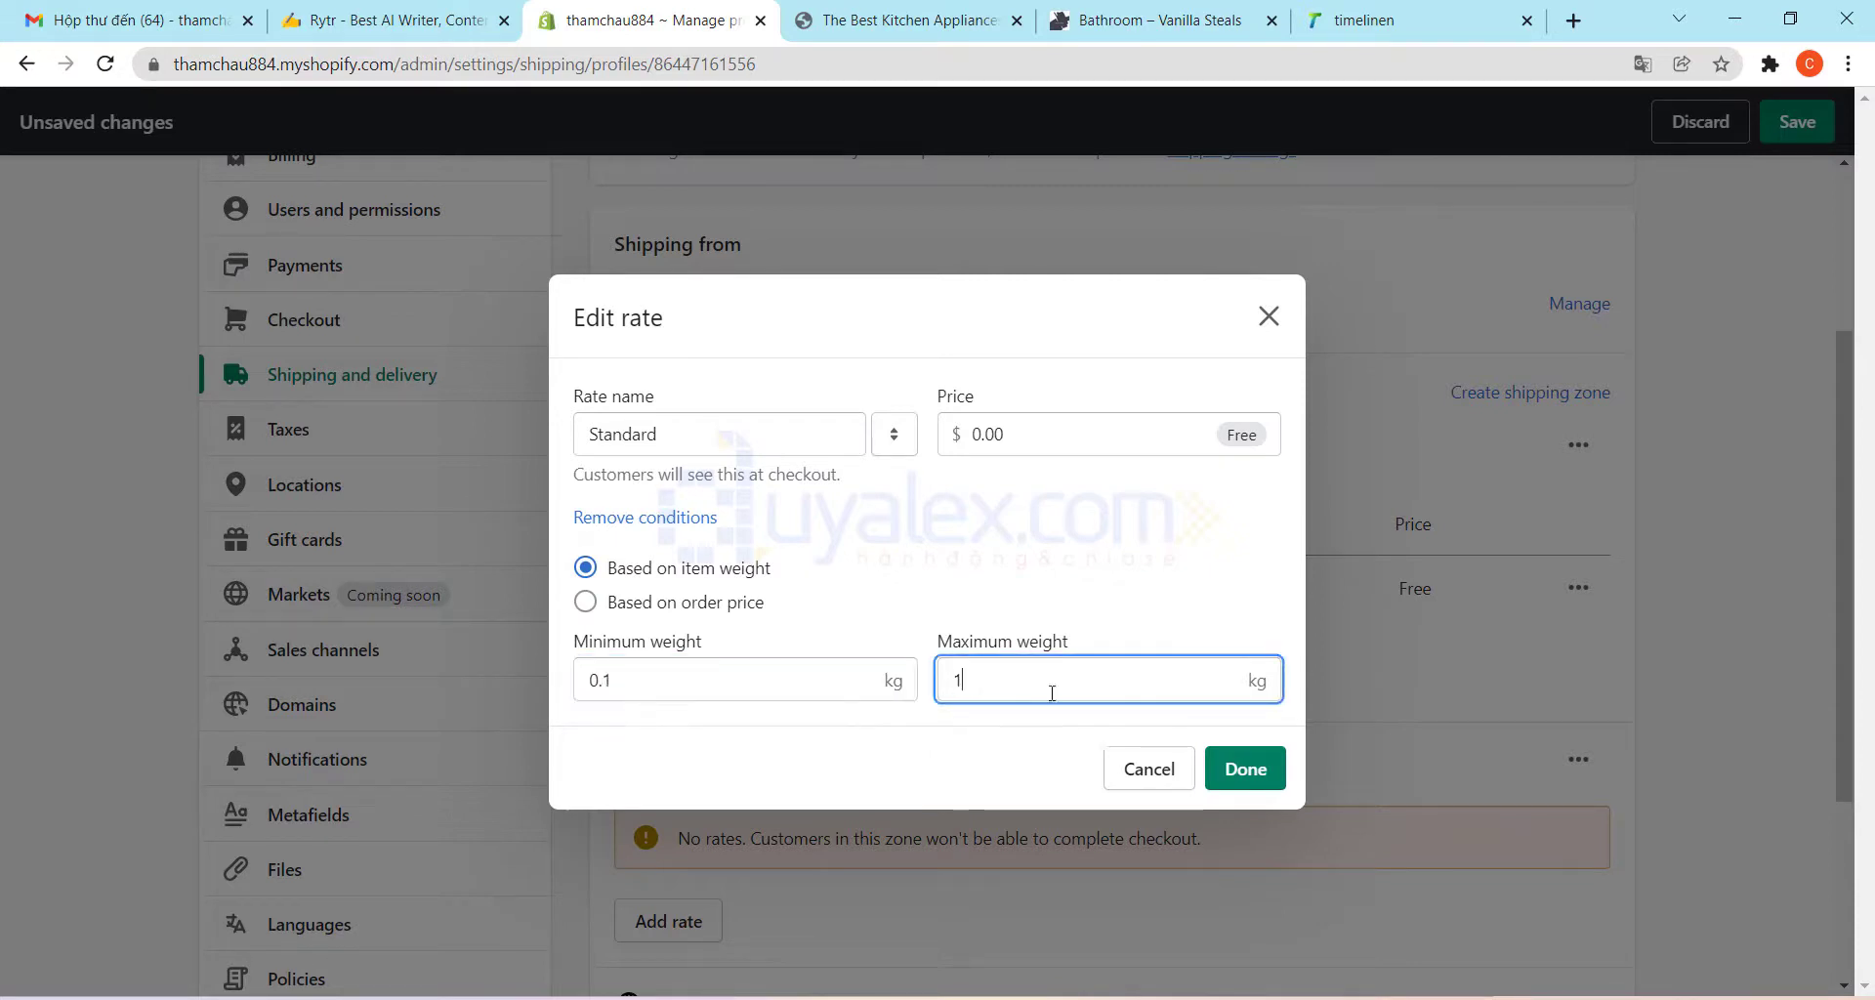
Set the price of the "Standard" rate to $9.95 and finish editing it
{"action": "left_click", "coordinate": [1125, 553]}
{"action": "left_click_drag", "start_coordinate": [1020, 441], "coordinate": [910, 435]}
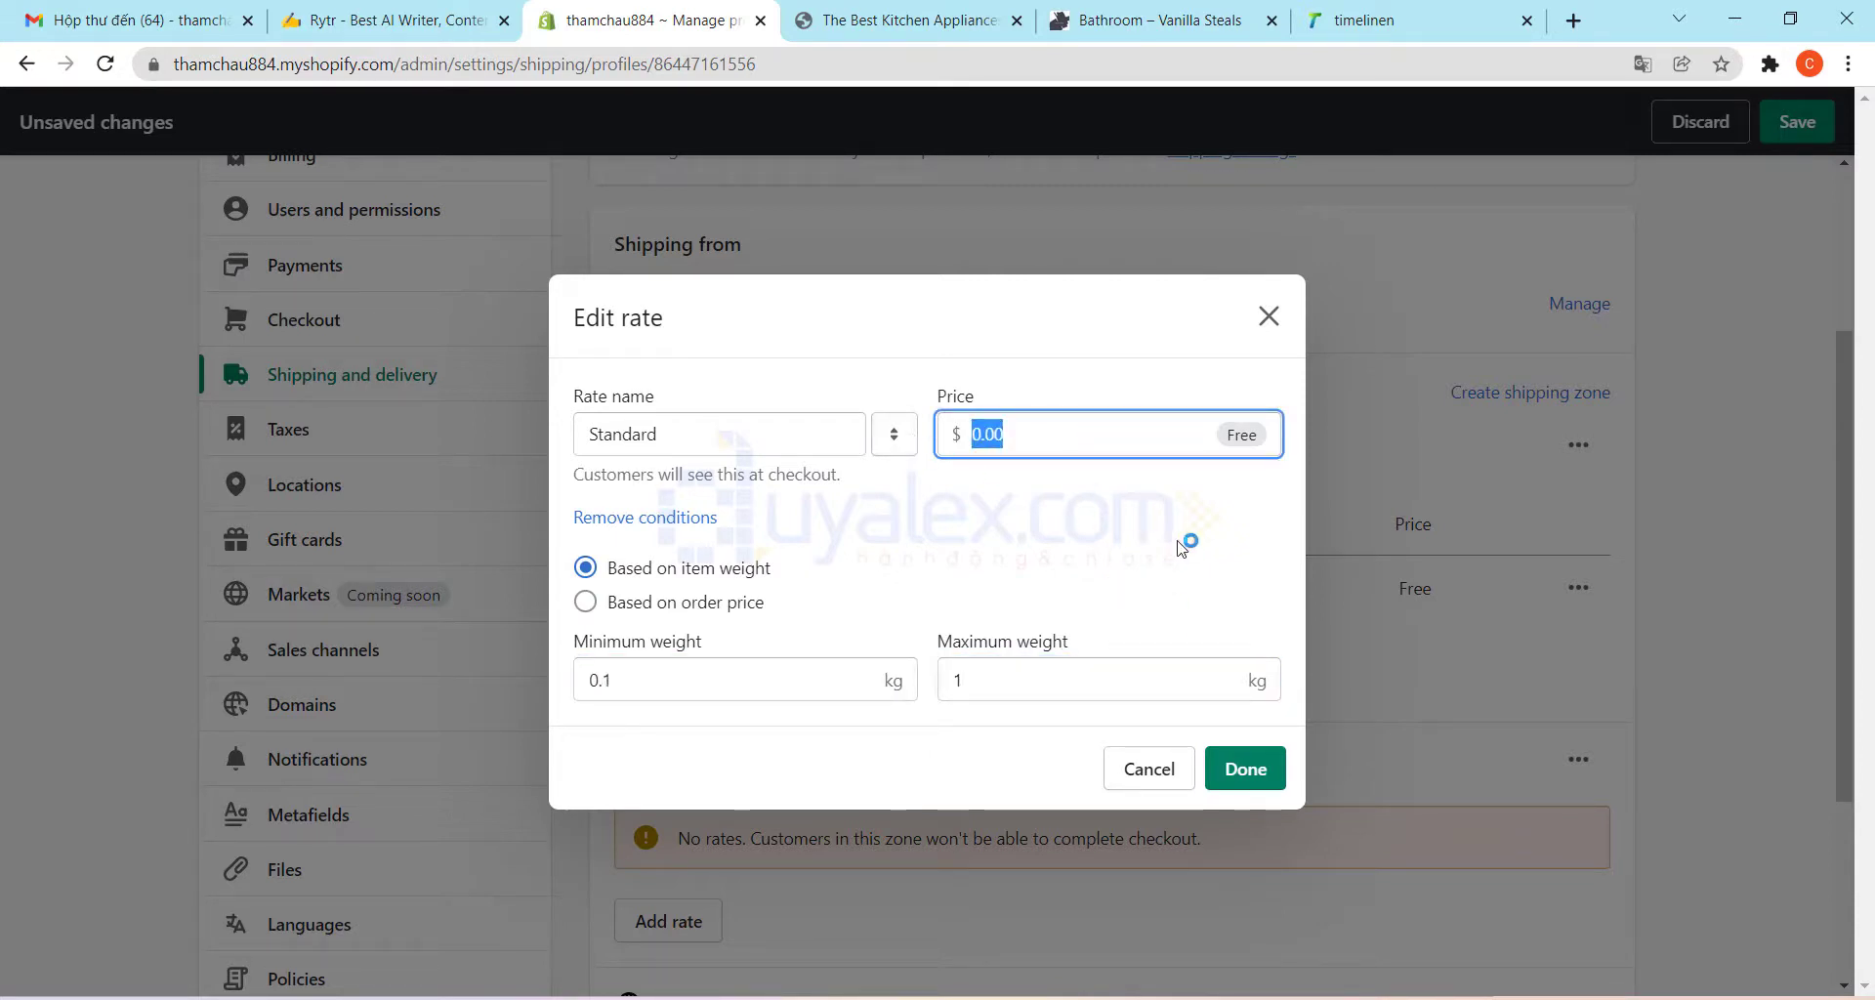
{"action": "type", "text": "9.95"}
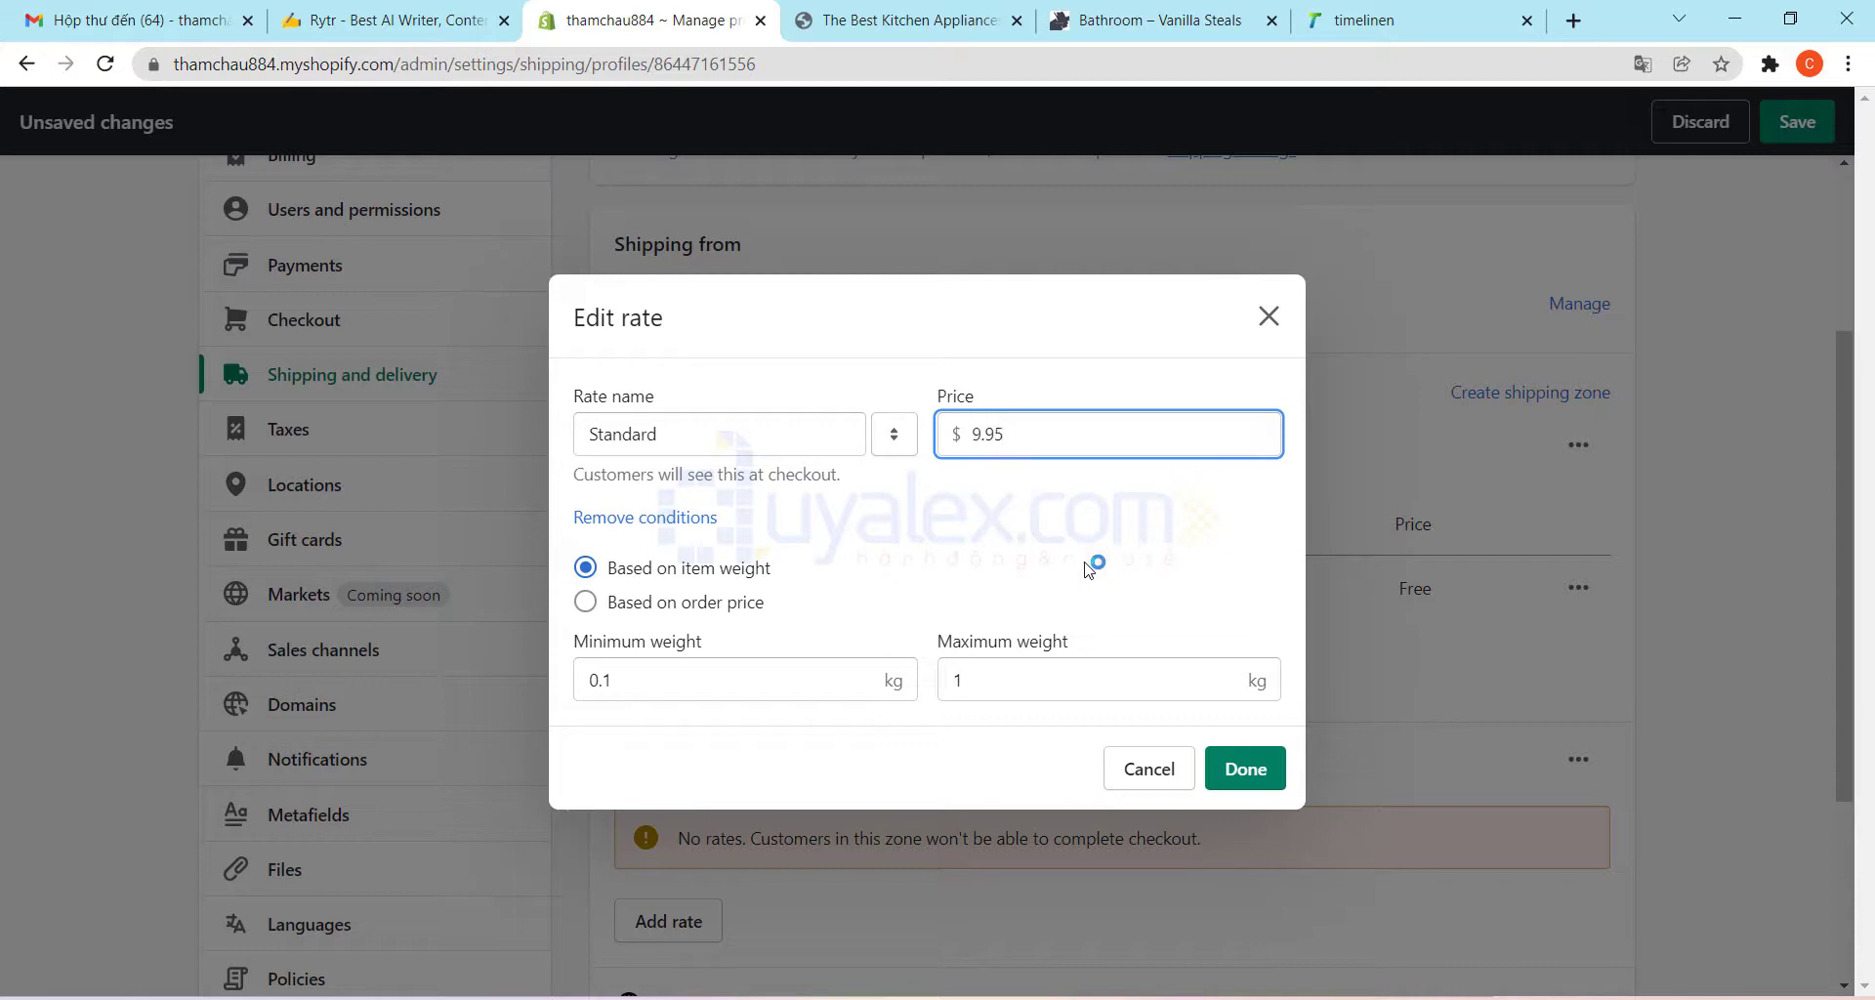
{"action": "left_click", "coordinate": [1089, 568]}
{"action": "key", "text": "Return"}
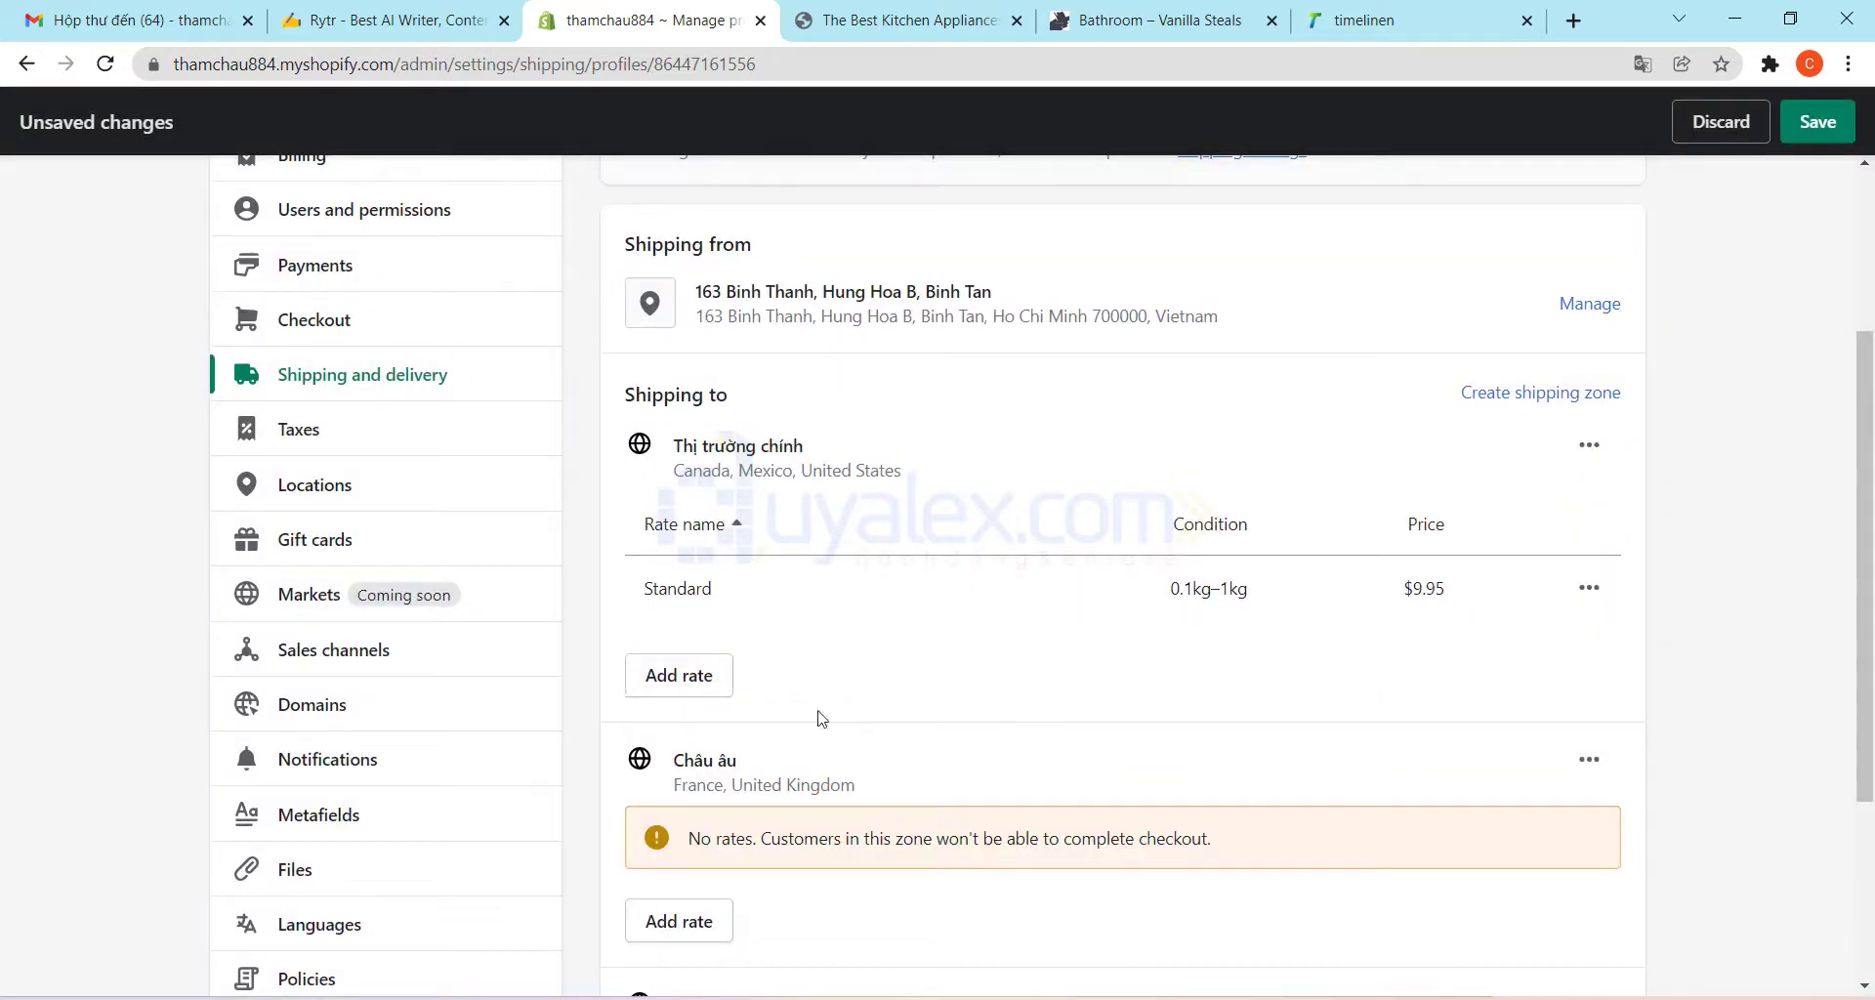
Add a second "Standard" rate to "Thị trường chính" for item weights from 1.01 to 2 kg, priced at $15.95
{"action": "left_click", "coordinate": [699, 686]}
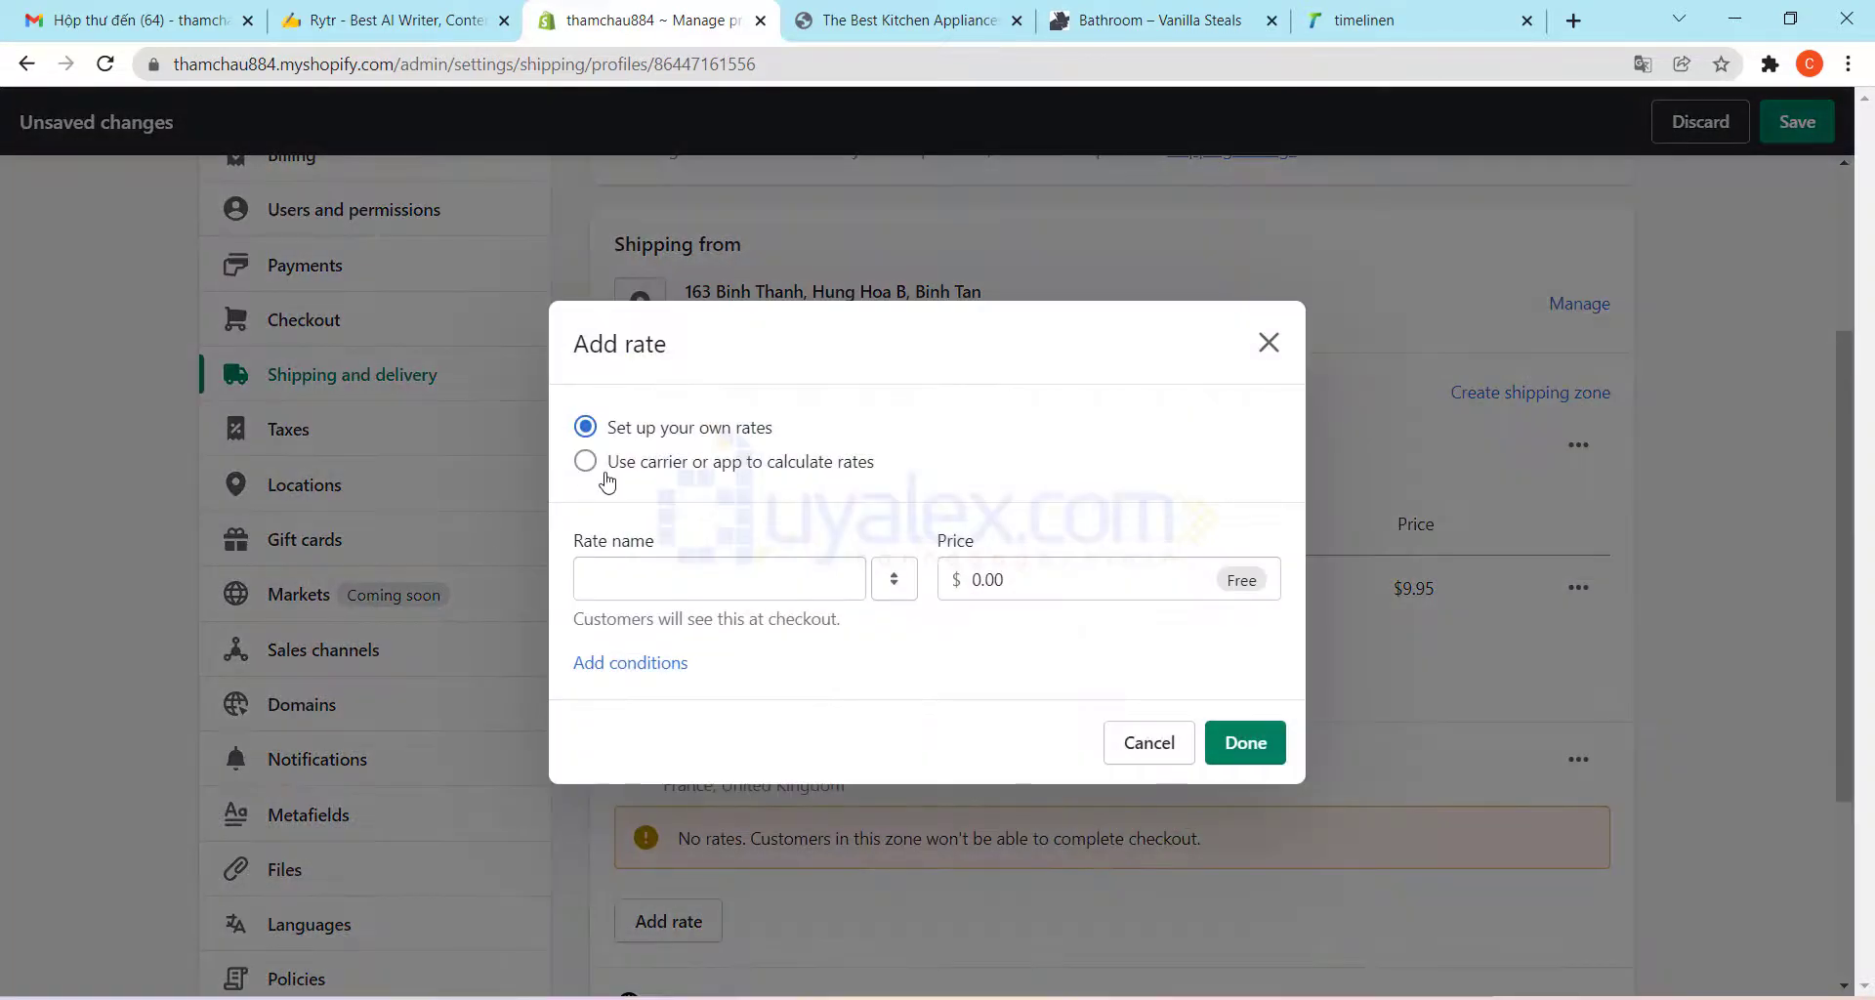
{"action": "left_click", "coordinate": [684, 664]}
{"action": "left_click", "coordinate": [657, 502]}
{"action": "type", "text": "S"}
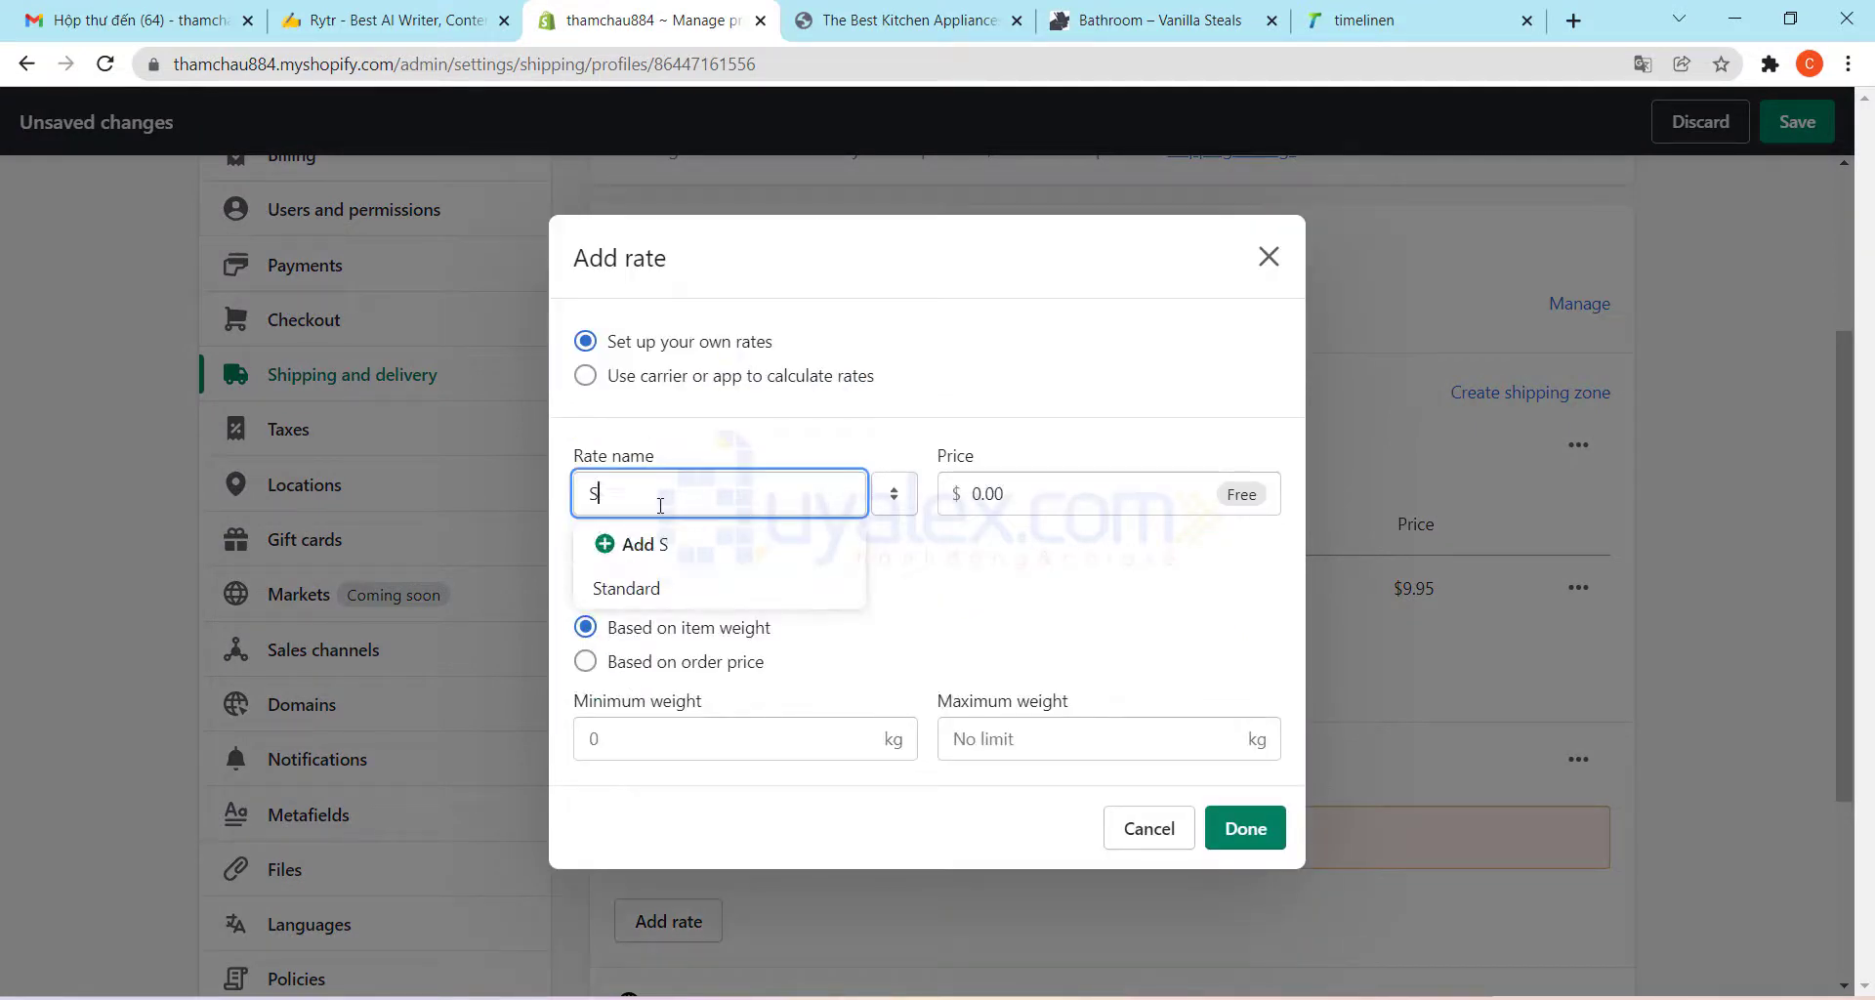
{"action": "type", "text": "tandard"}
{"action": "left_click", "coordinate": [728, 758]}
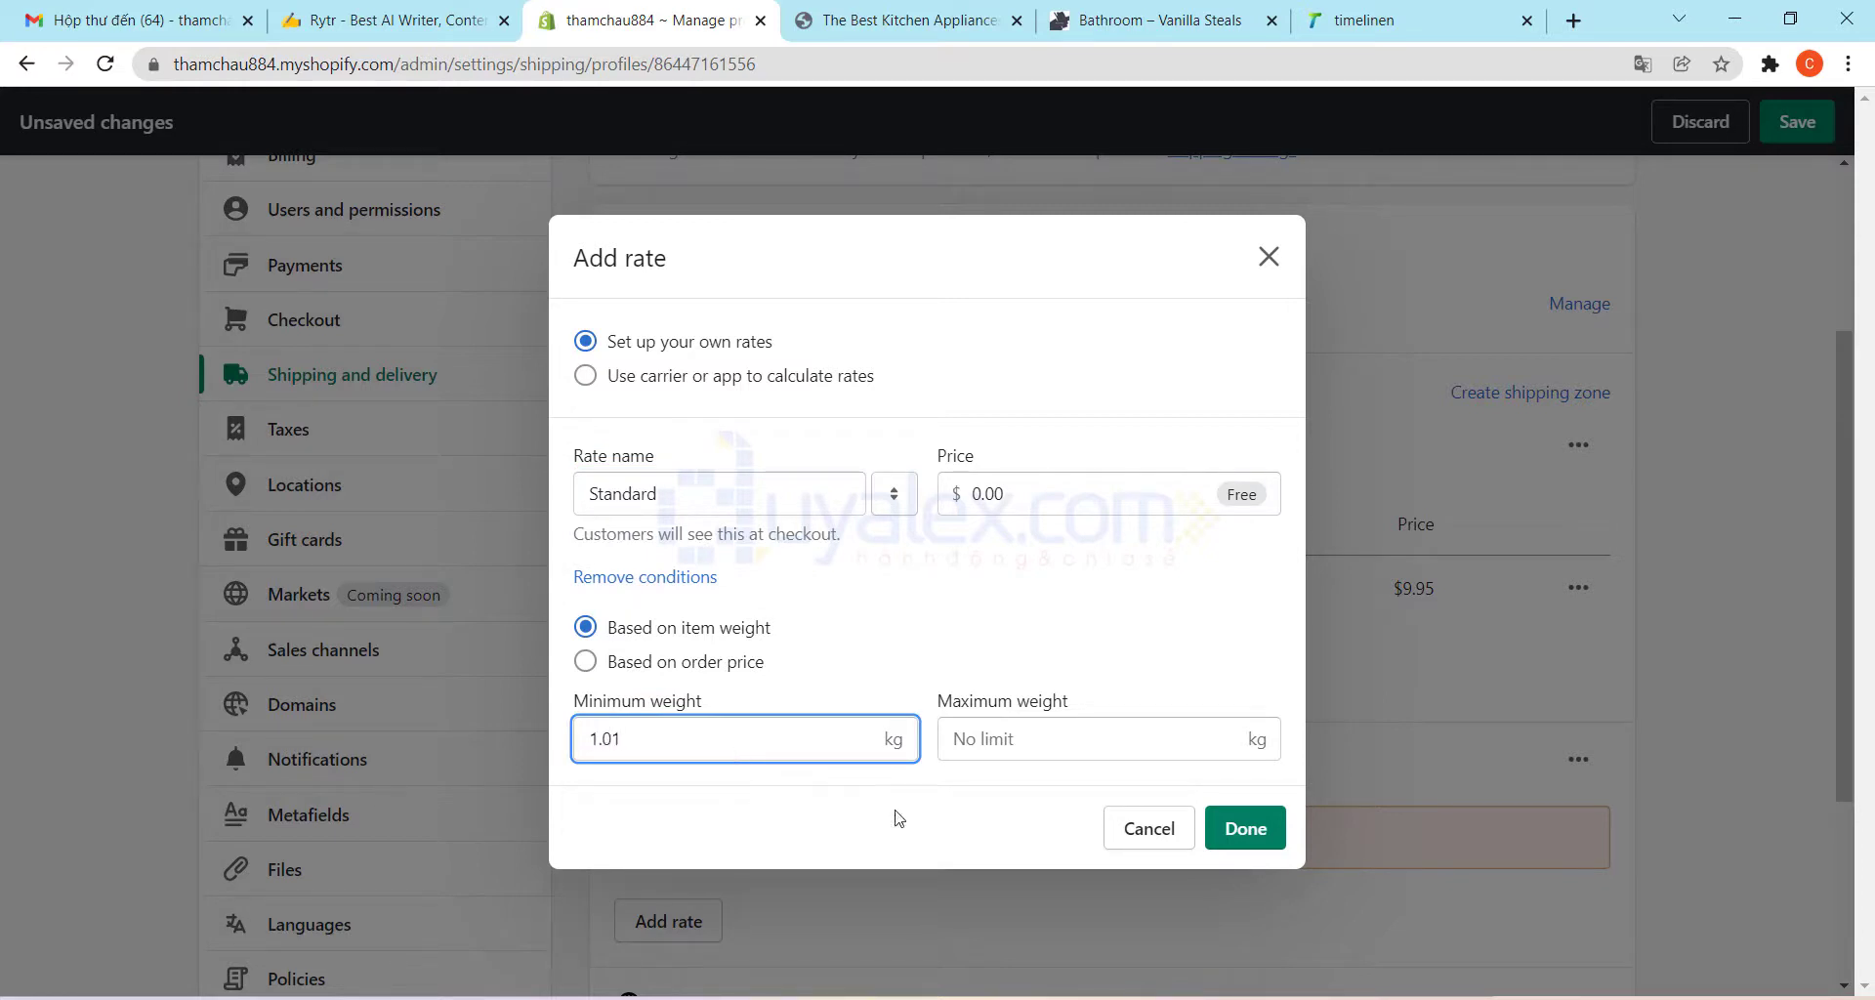
{"action": "left_click", "coordinate": [986, 739]}
{"action": "type", "text": "2"}
{"action": "left_click", "coordinate": [1028, 502]}
{"action": "key", "text": "ctrl+a"}
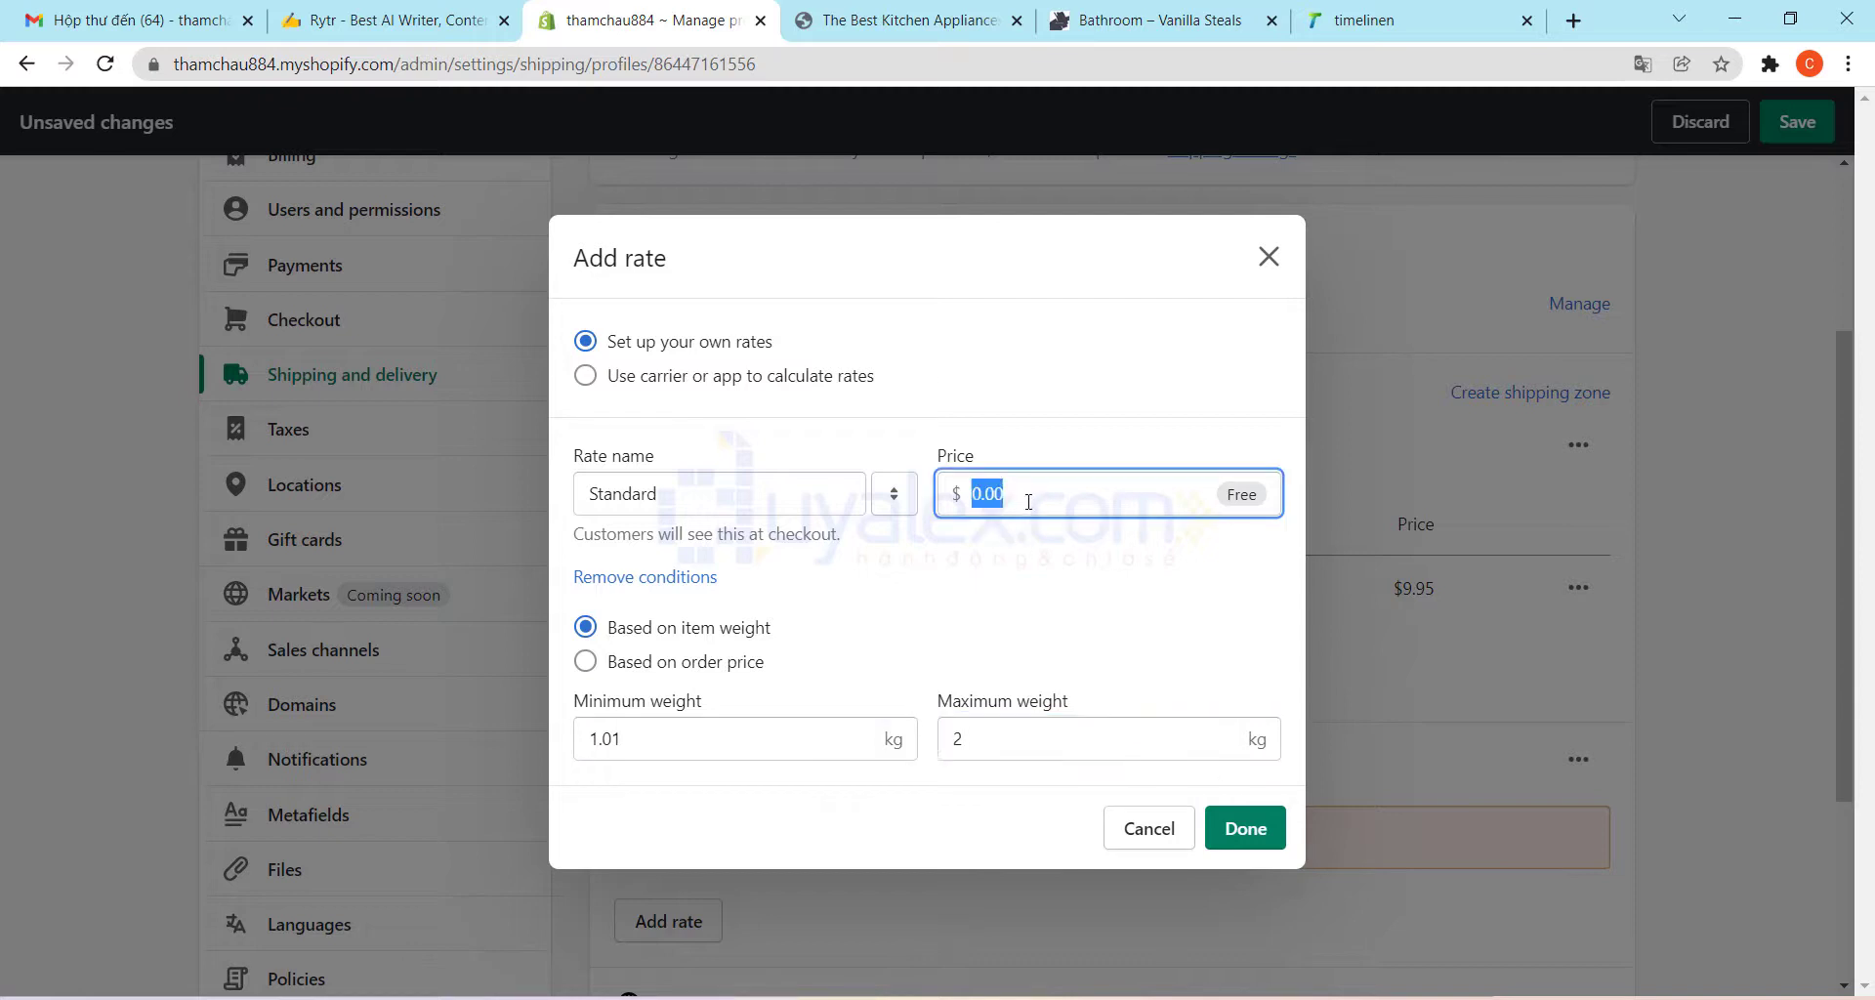
{"action": "type", "text": "15.95"}
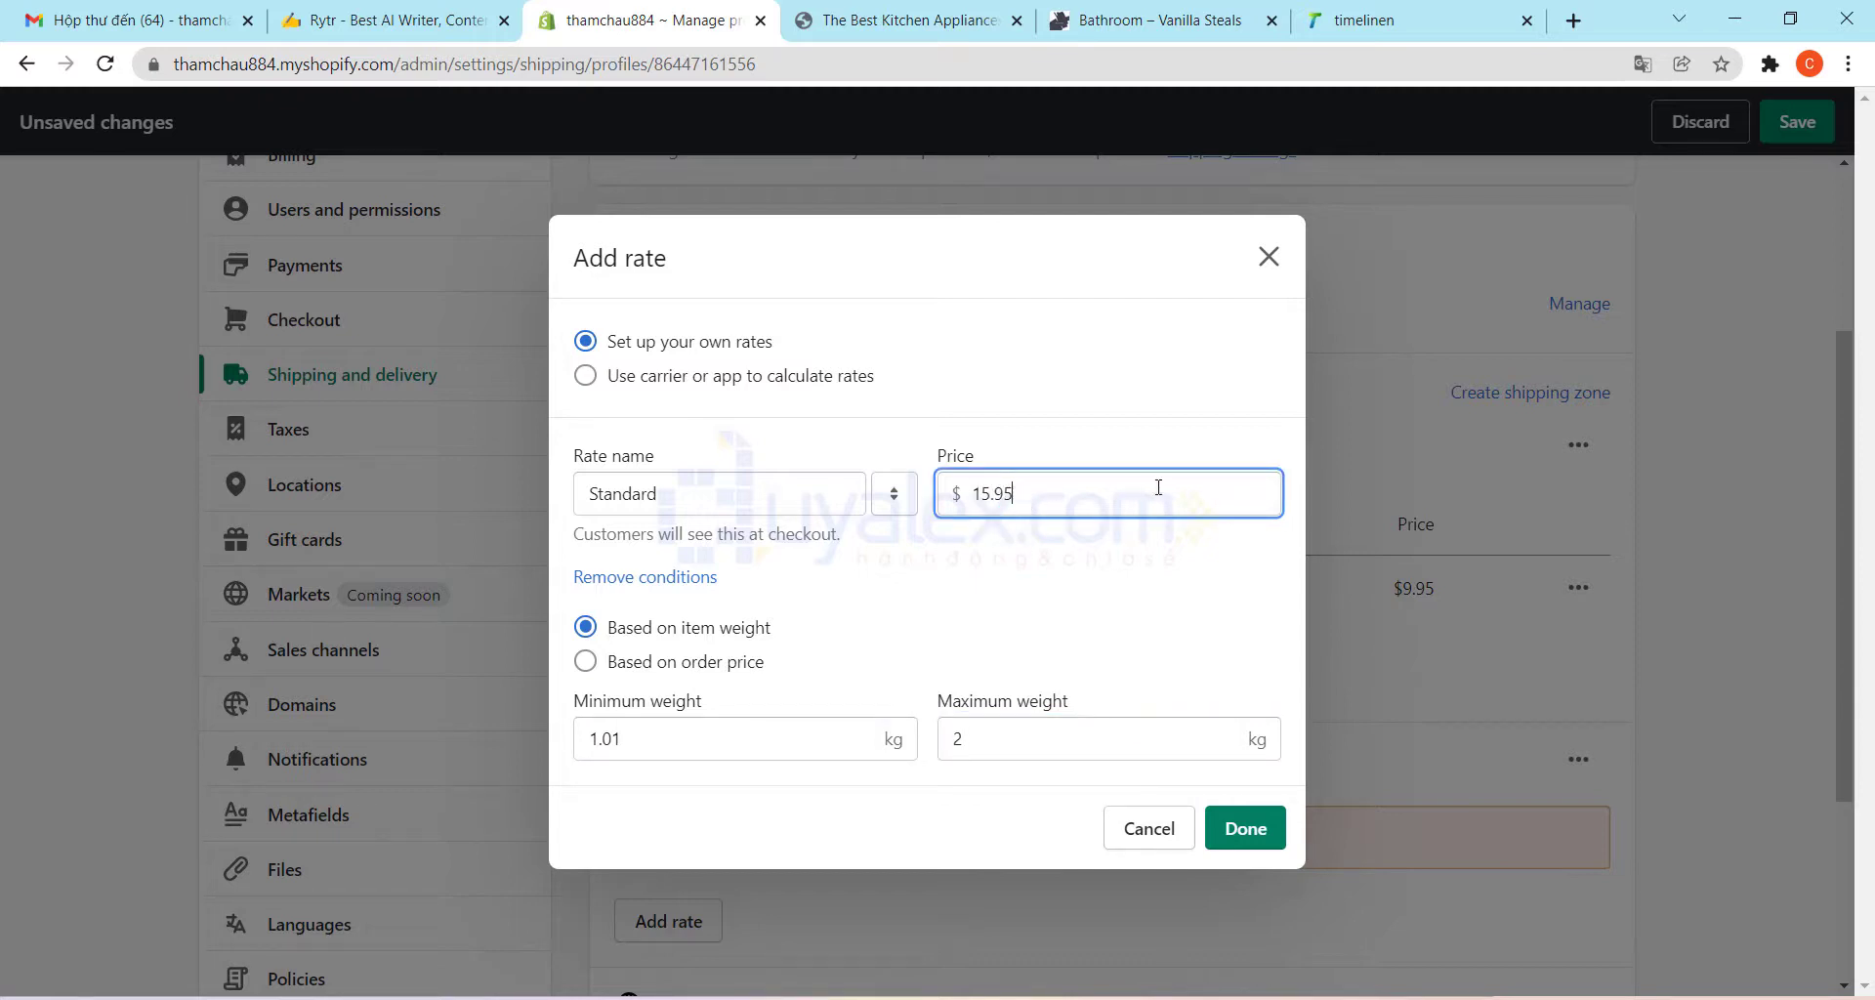
{"action": "left_click", "coordinate": [1262, 820]}
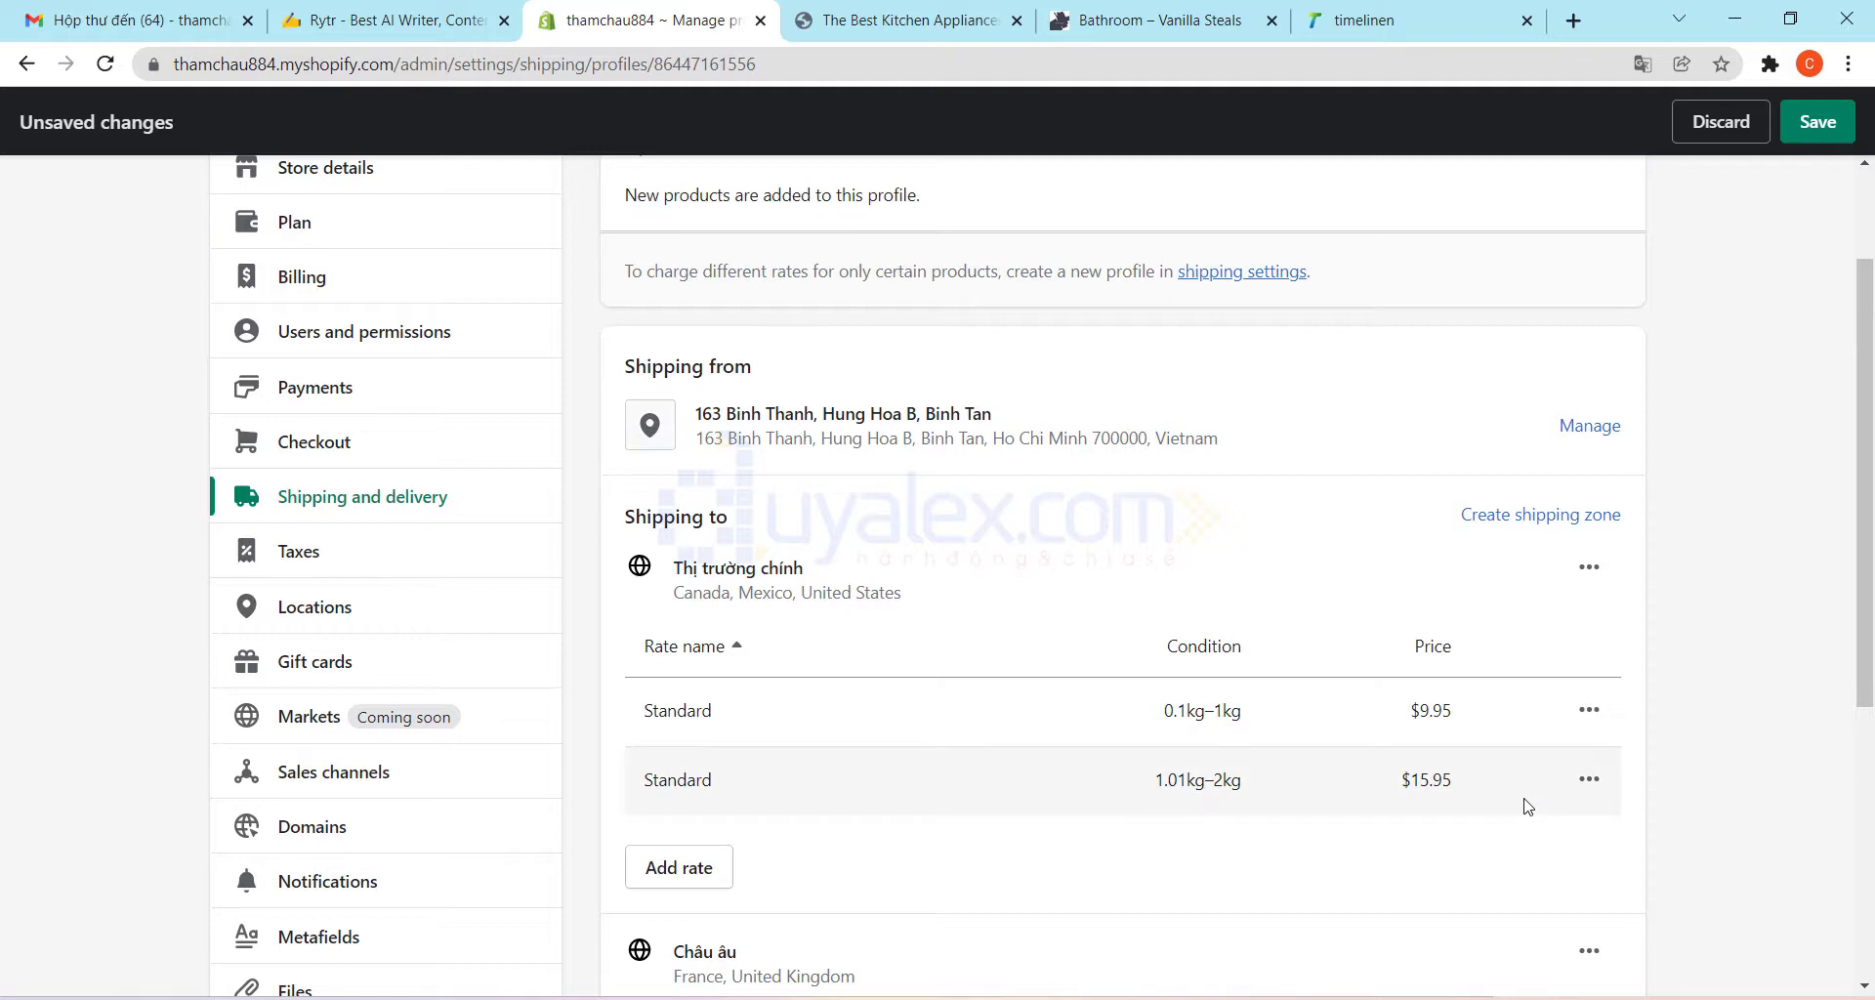
Delete both weight-based "Standard" rates from the "Thị trường chính" zone
{"action": "left_click", "coordinate": [1588, 781]}
{"action": "left_click", "coordinate": [1538, 889]}
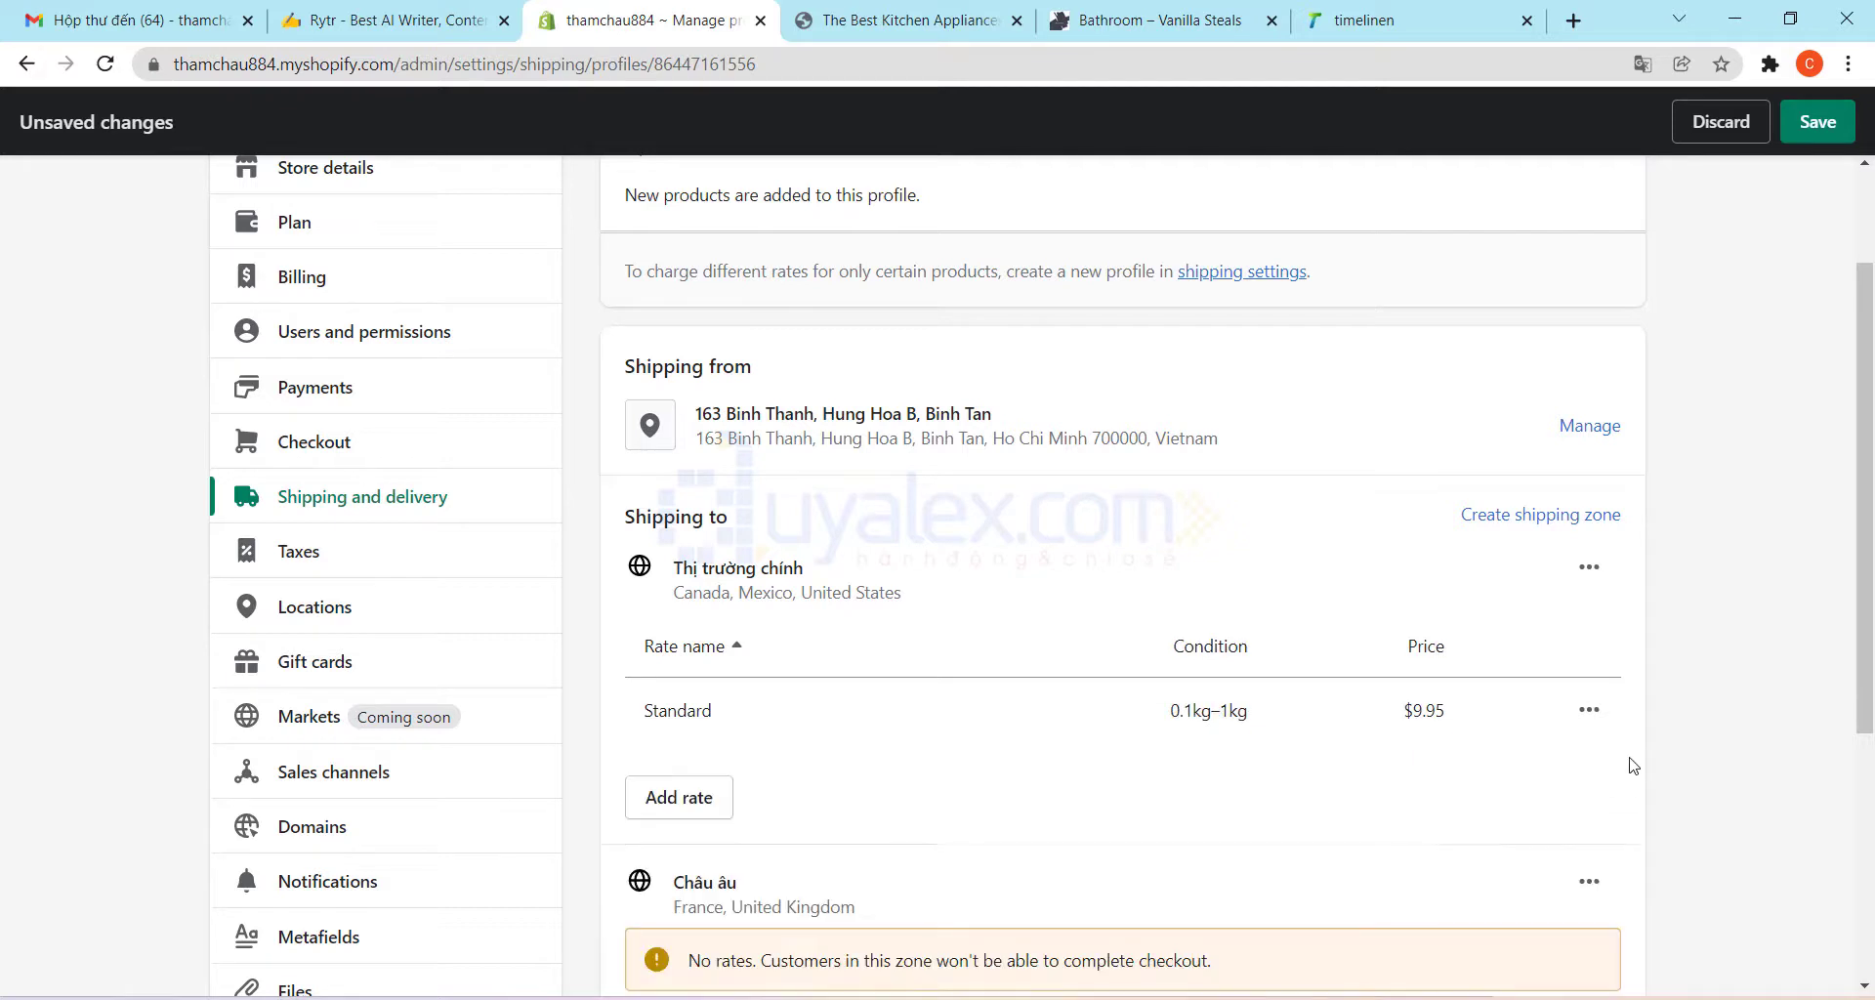
{"action": "left_click", "coordinate": [1589, 711]}
{"action": "left_click", "coordinate": [1540, 817]}
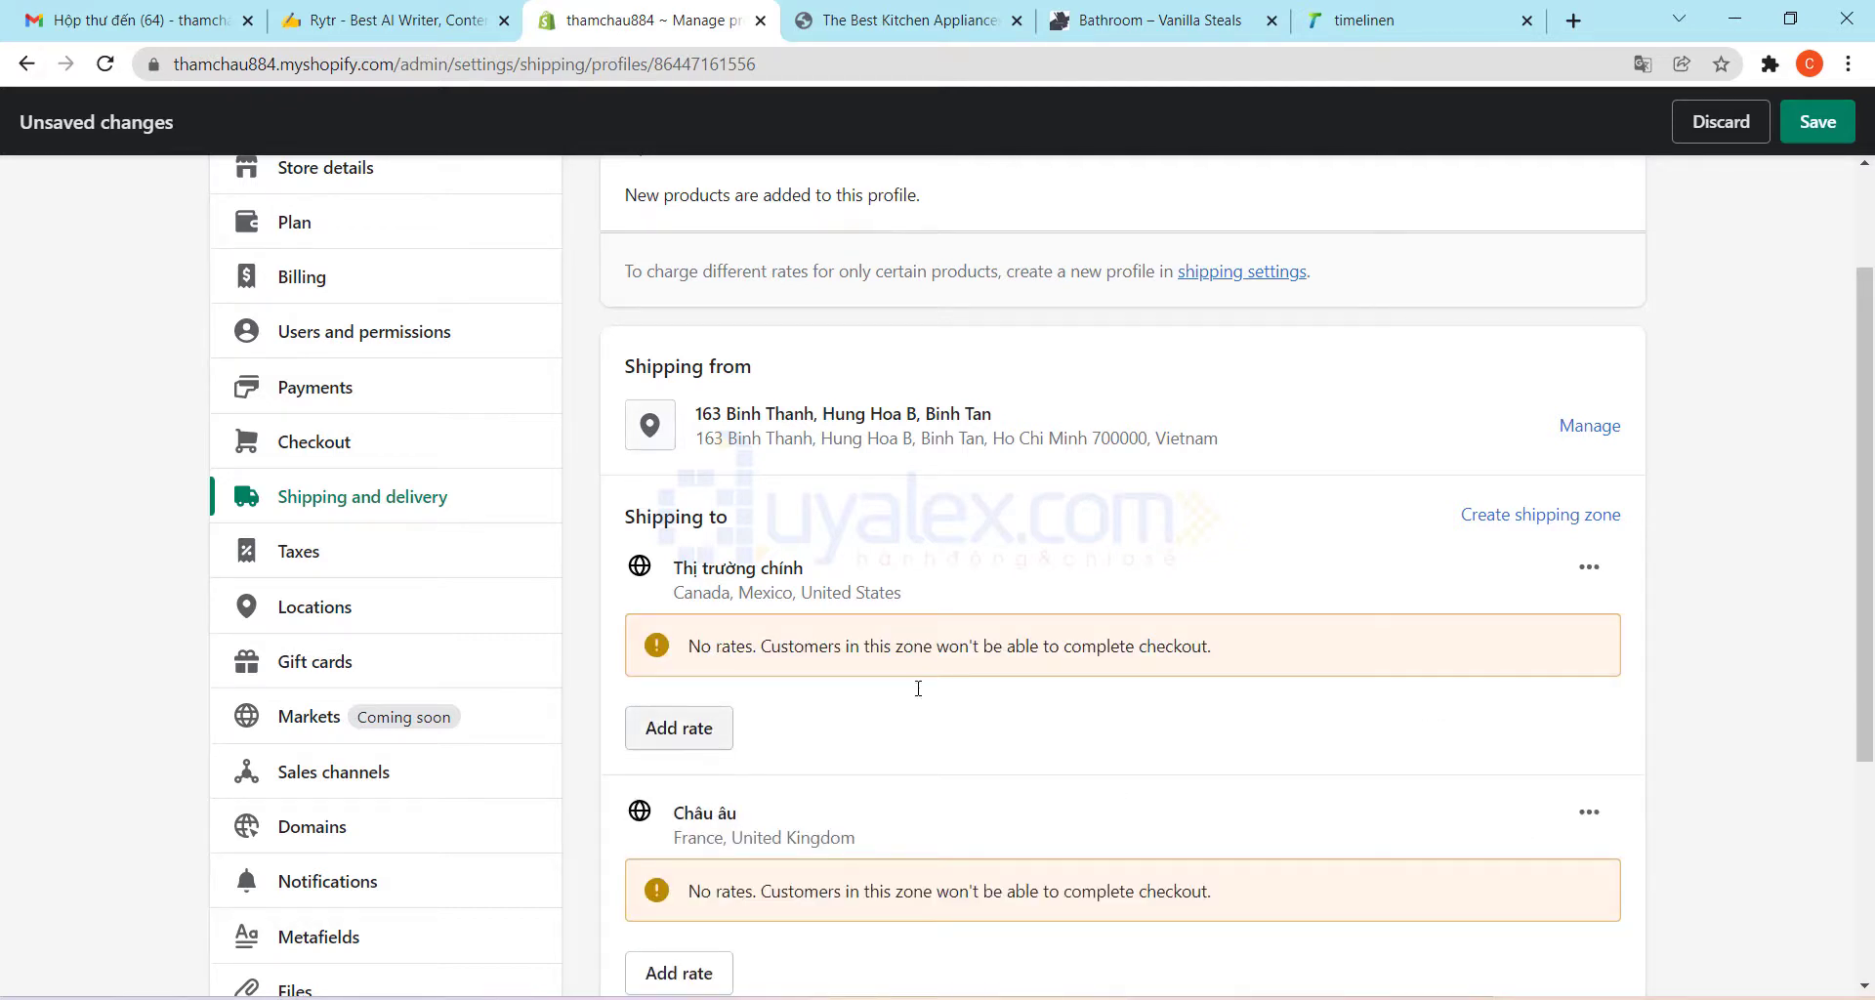
Start a new conditional rate for the "Thị trường chính" zone and name it "Standard"
{"action": "left_click", "coordinate": [678, 728]}
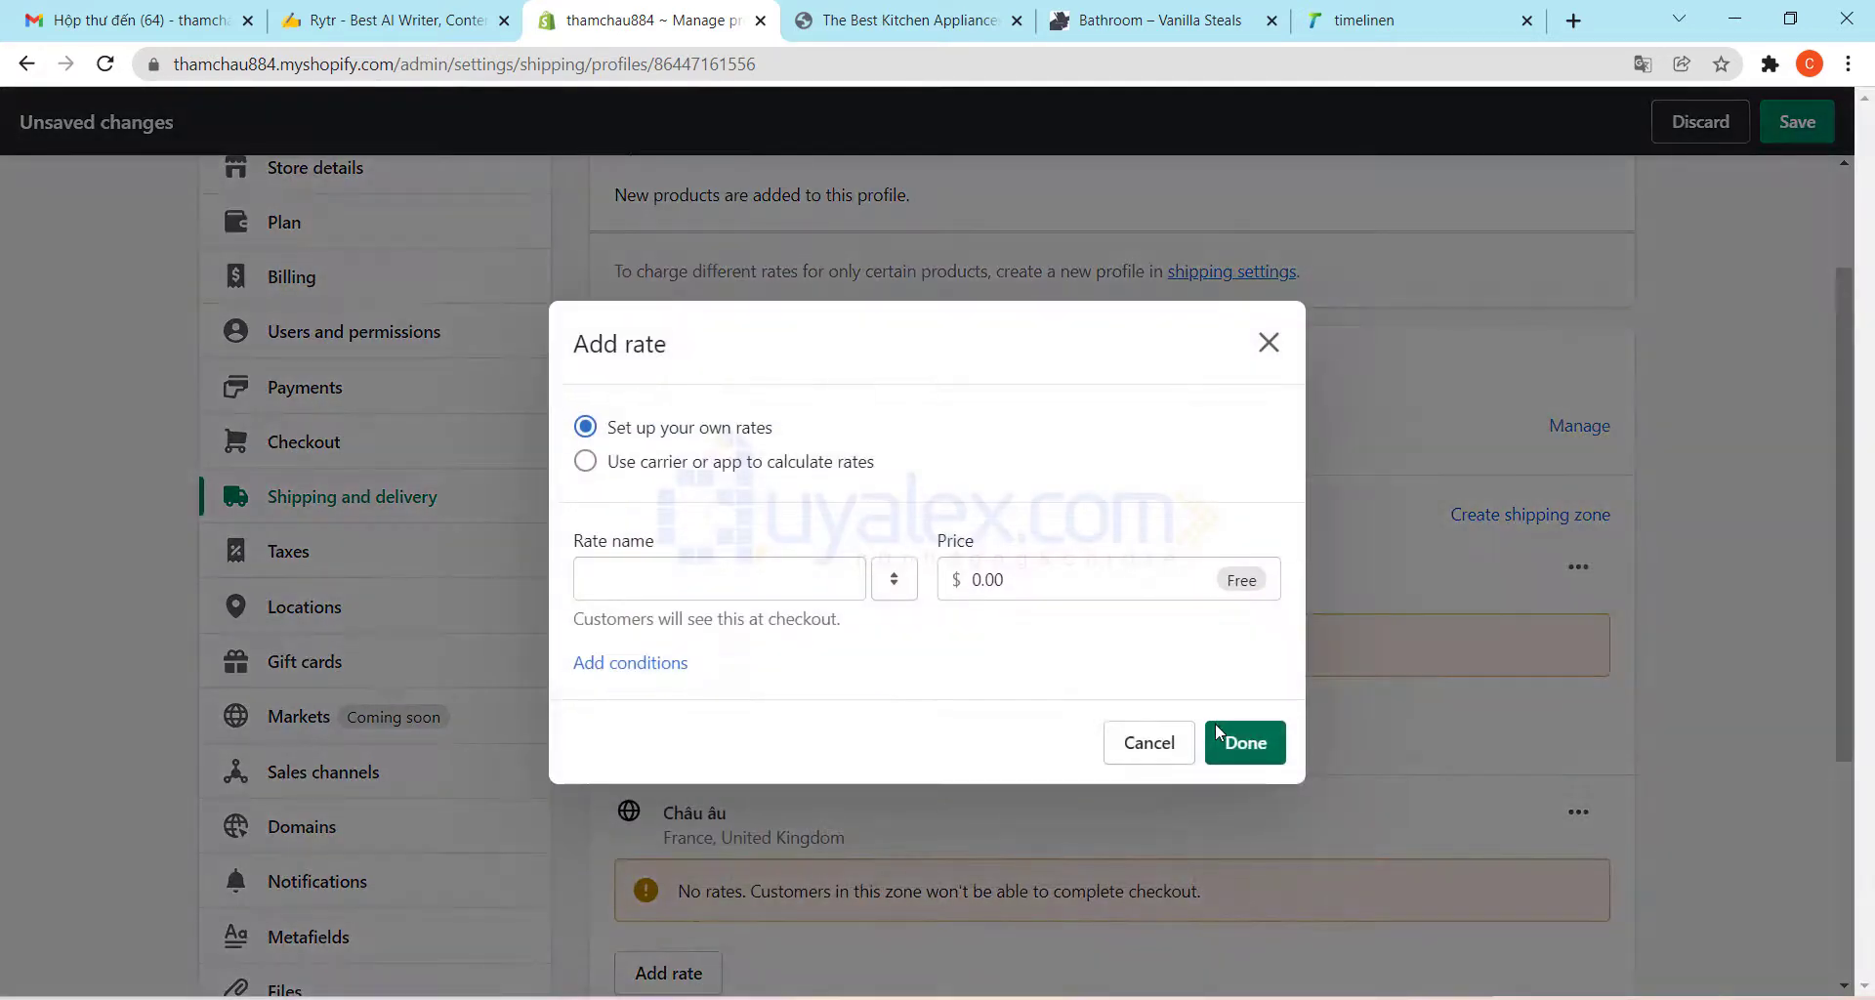
{"action": "left_click", "coordinate": [646, 666]}
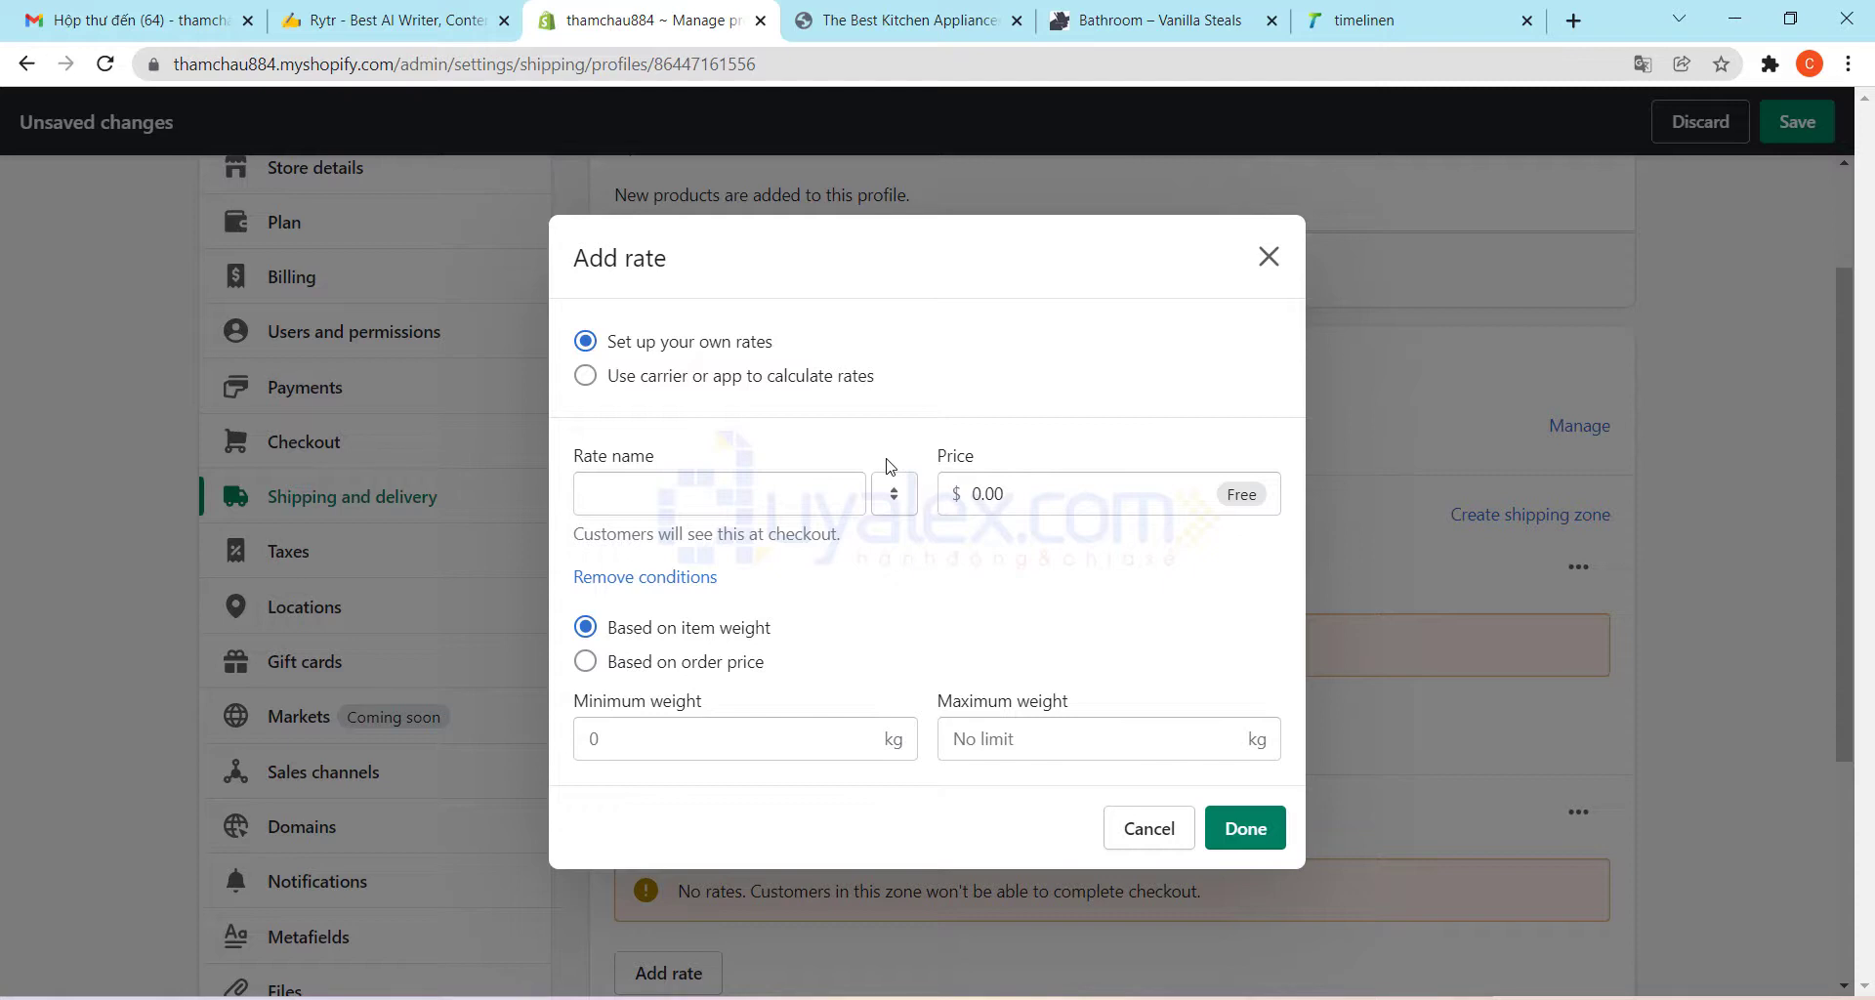
{"action": "left_click", "coordinate": [653, 492]}
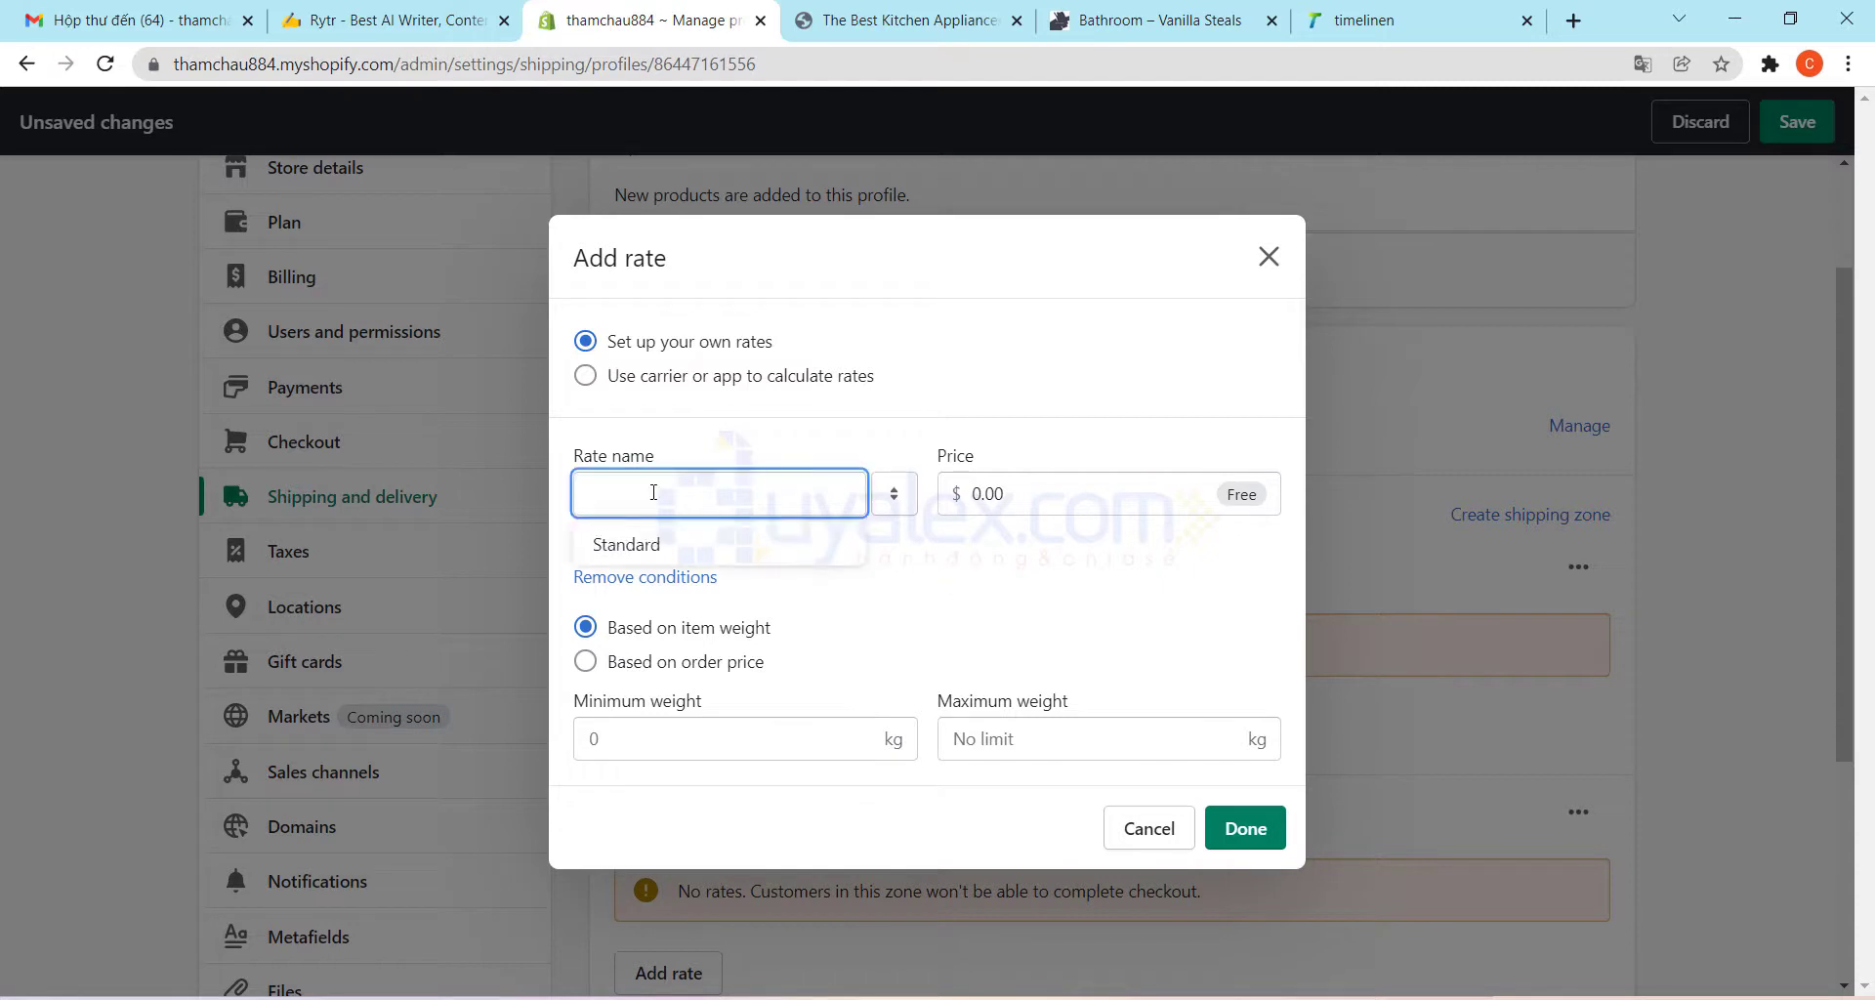
{"action": "type", "text": "St"}
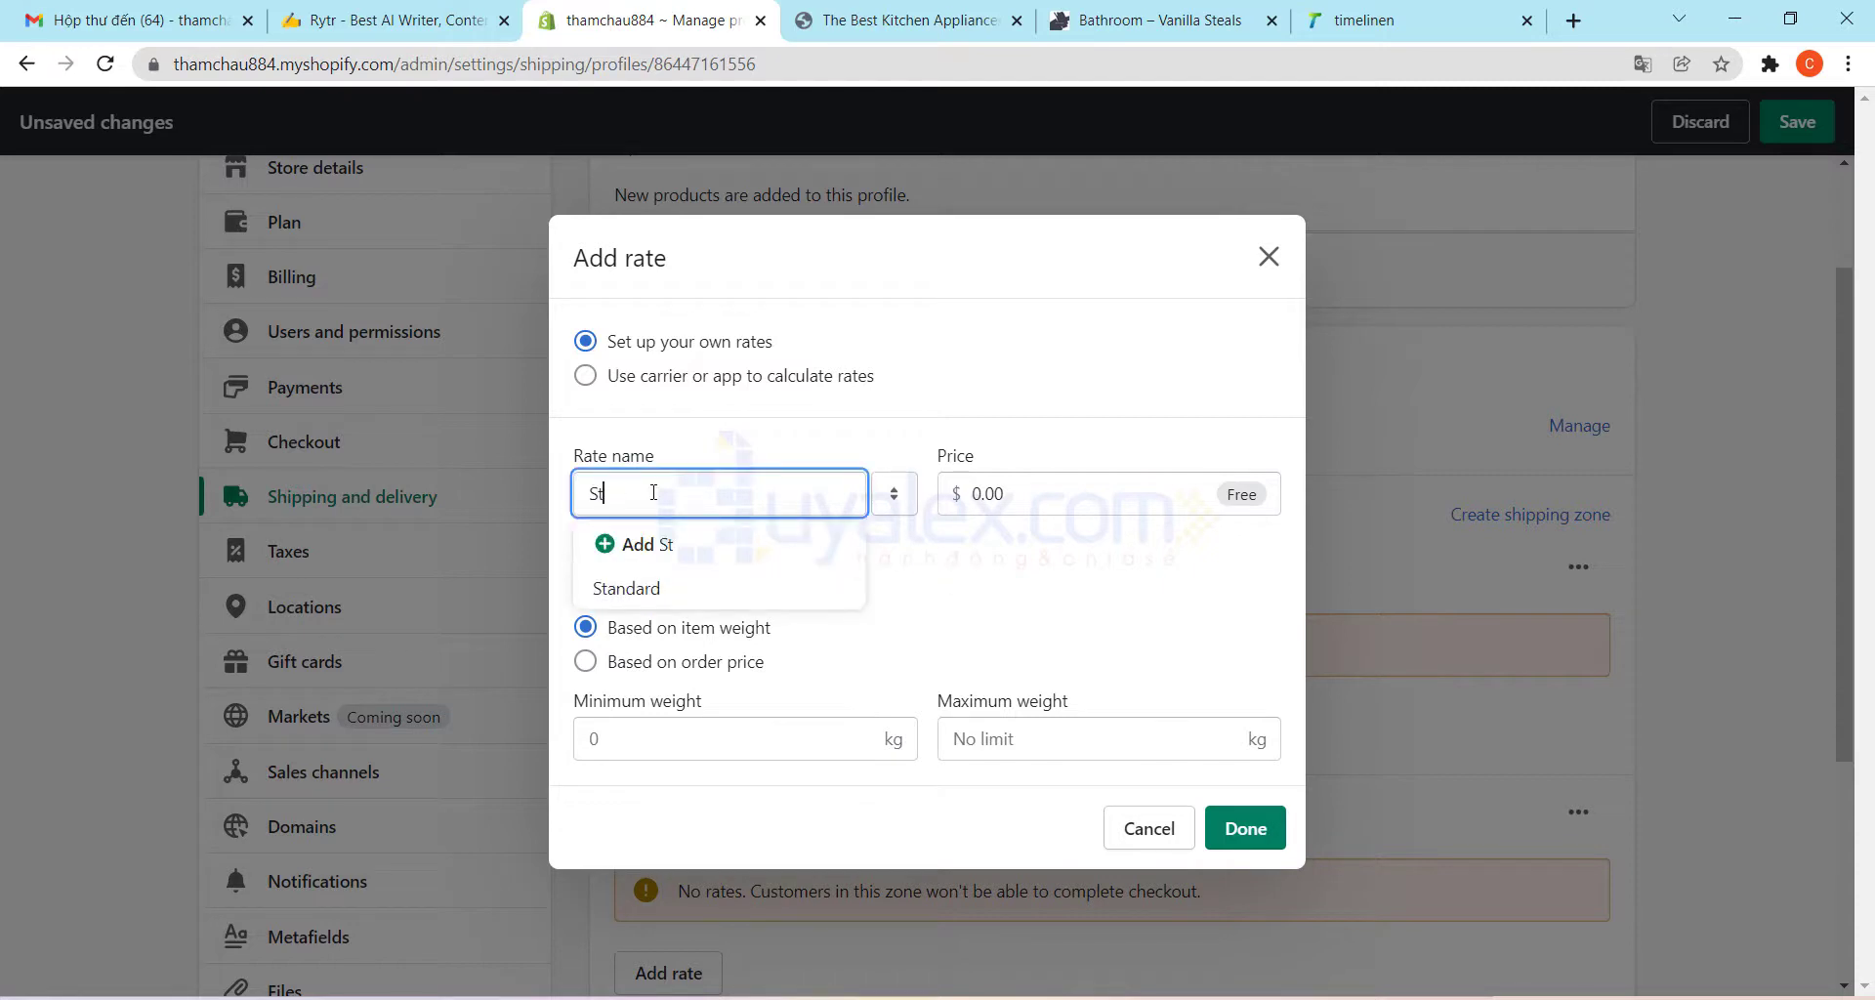
{"action": "type", "text": "andard"}
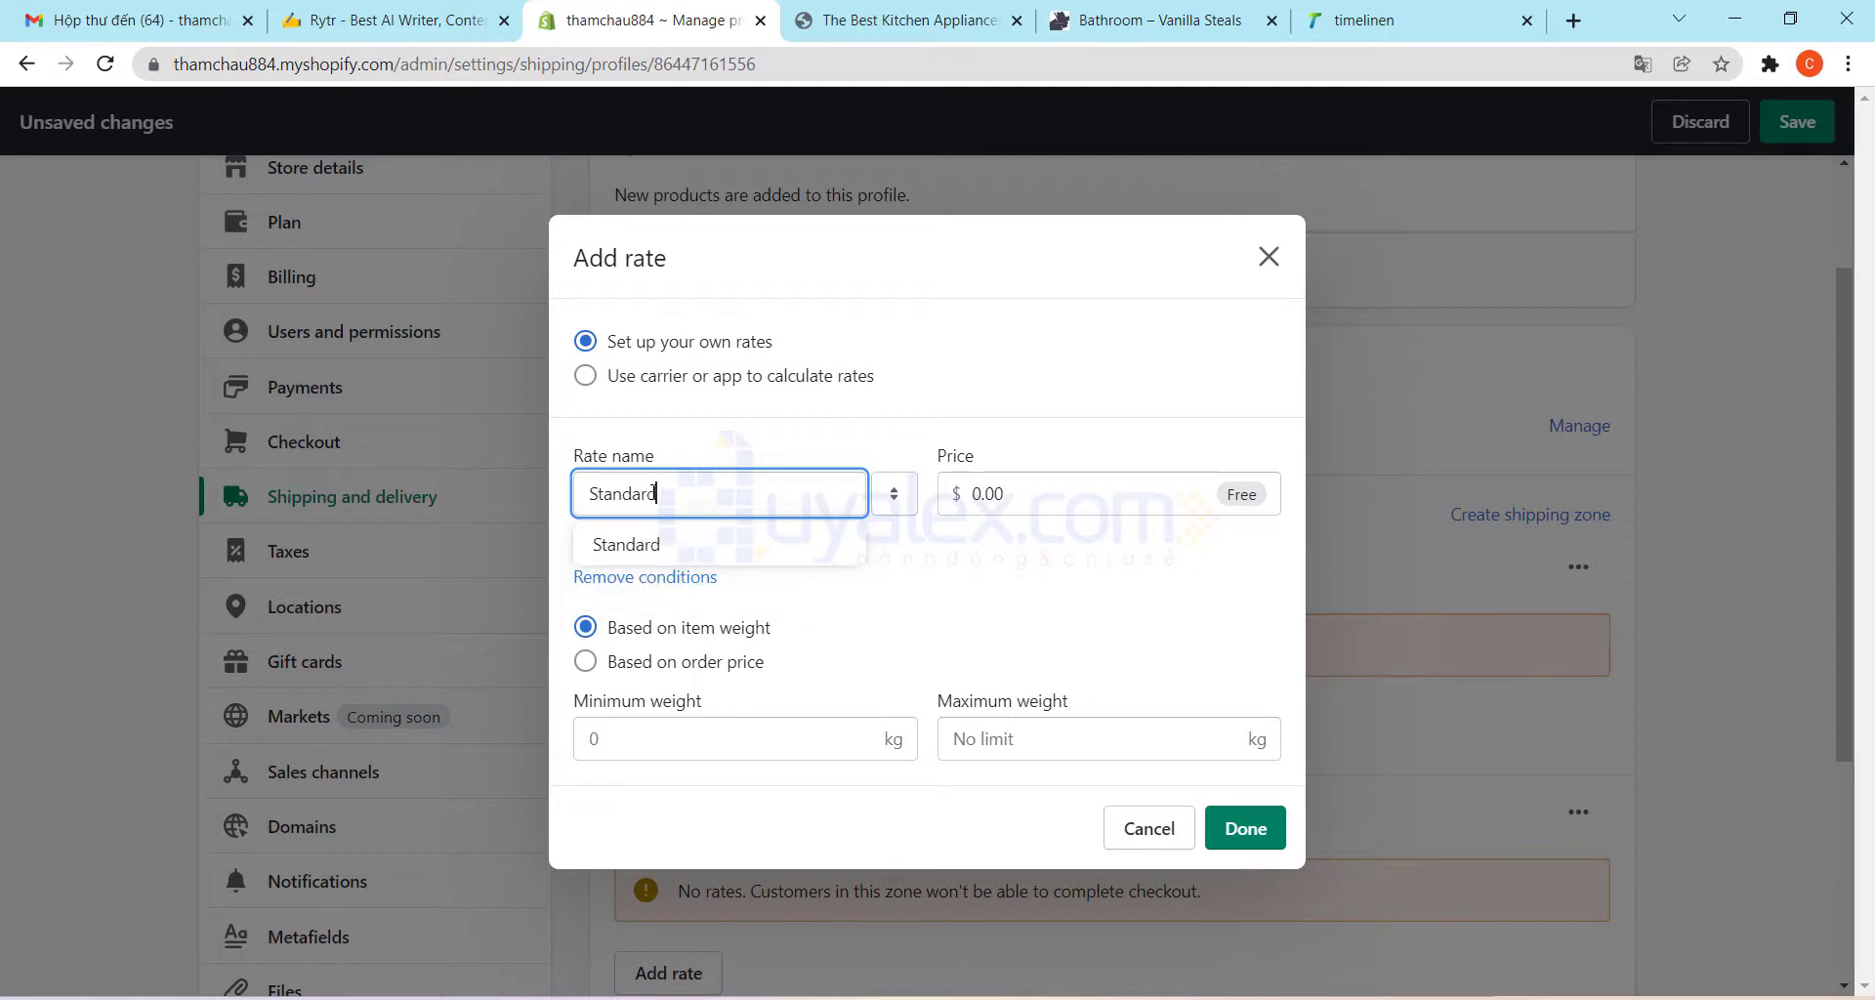
{"action": "left_click", "coordinate": [648, 544]}
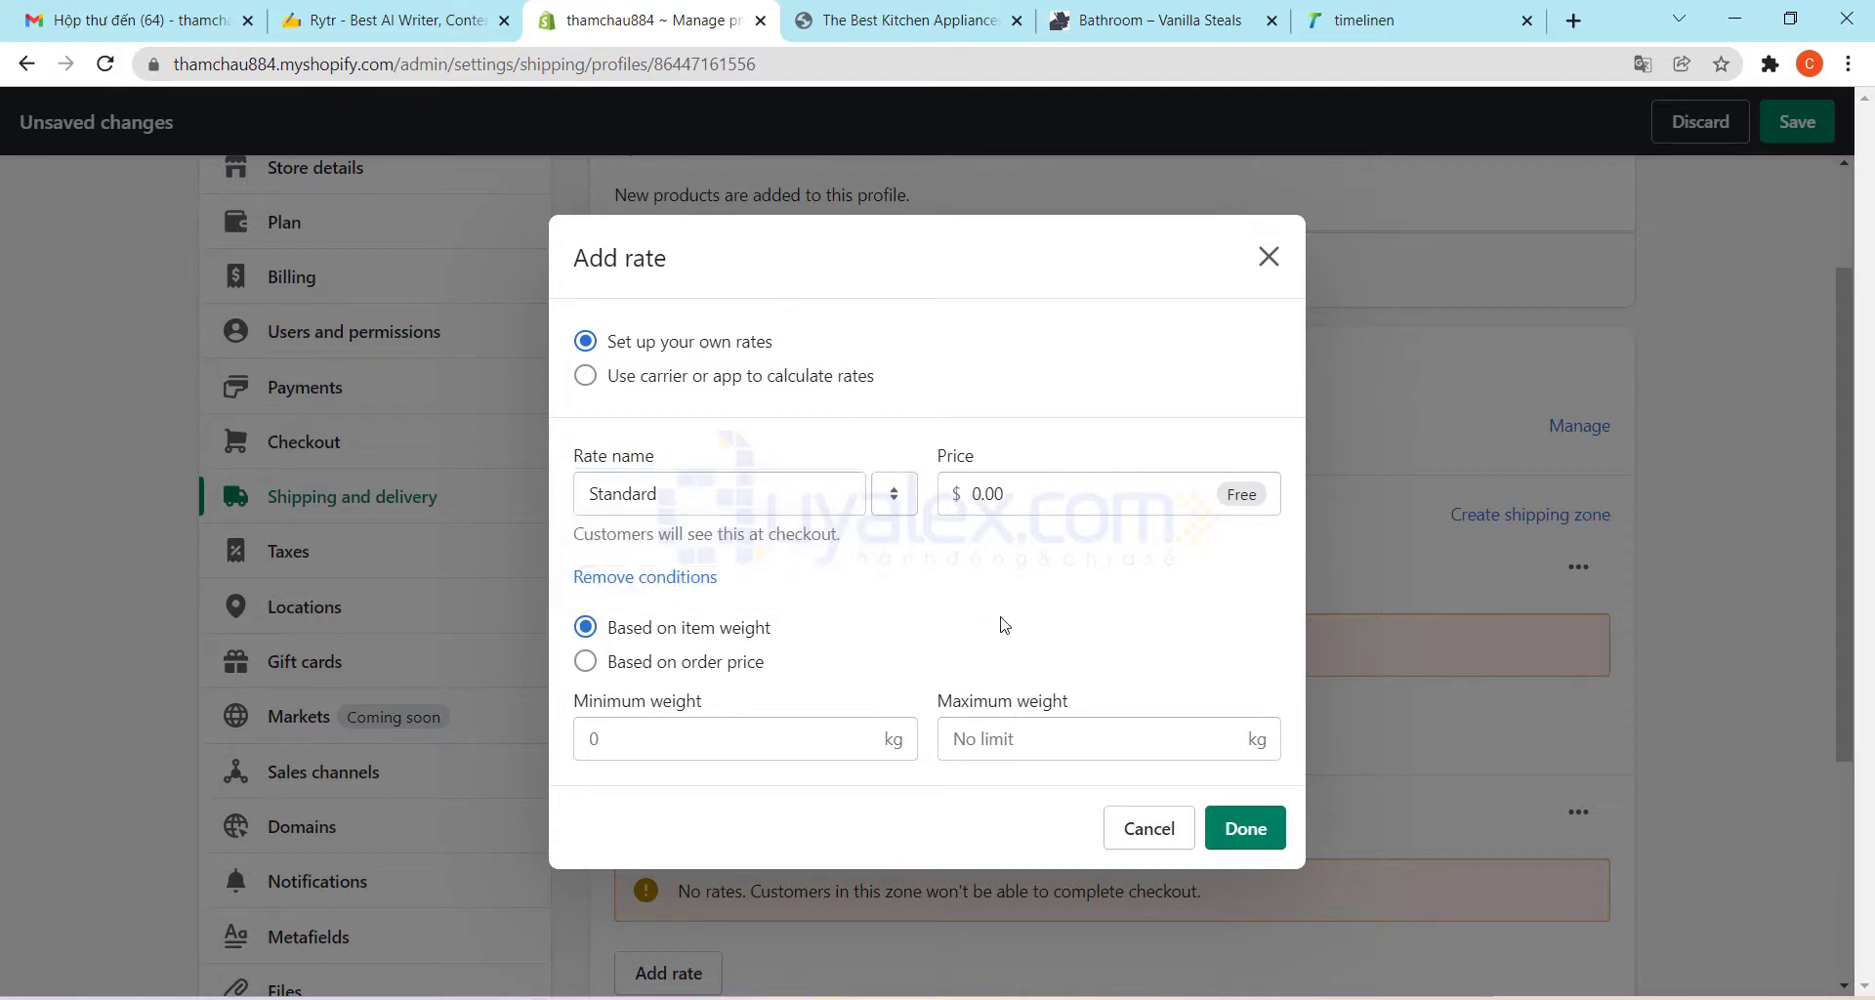
Base the "Standard" rate's condition on order price, with a minimum of $0.10 and a maximum of $199.90
{"action": "left_click", "coordinate": [585, 662]}
{"action": "left_click", "coordinate": [668, 741]}
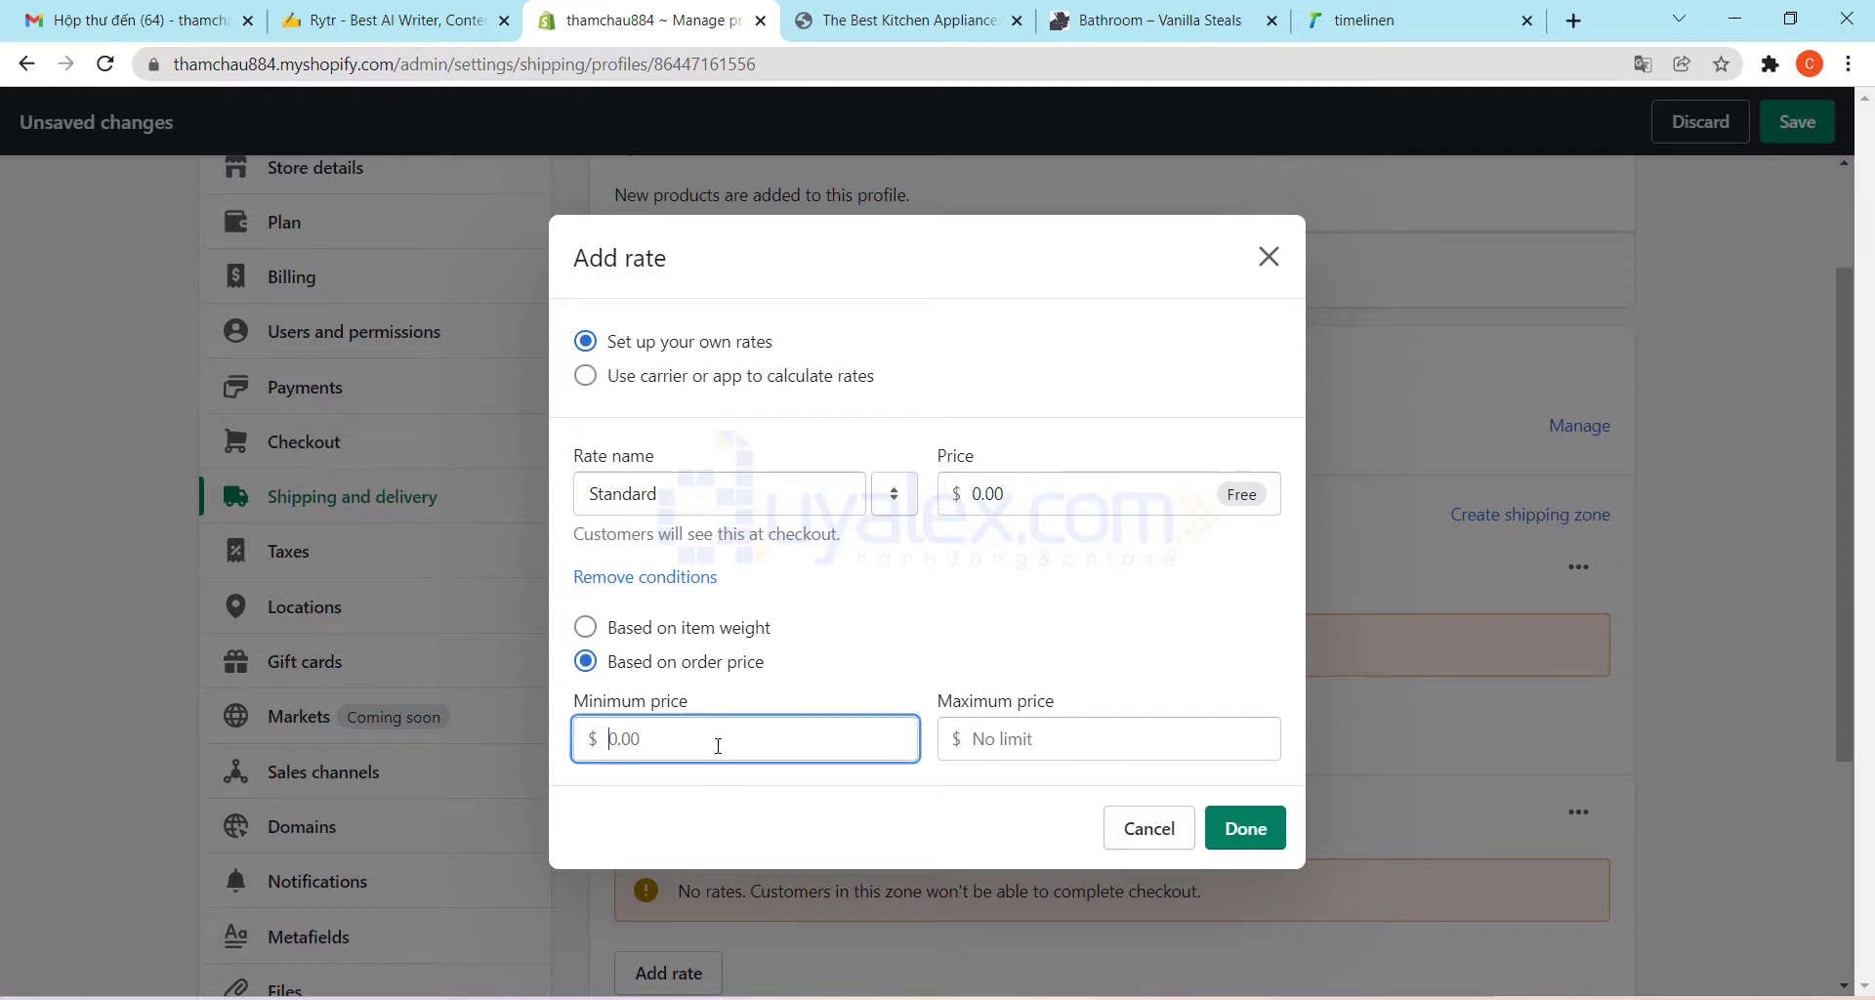
{"action": "type", "text": "0.1"}
{"action": "left_click", "coordinate": [1025, 746]}
{"action": "type", "text": "1"}
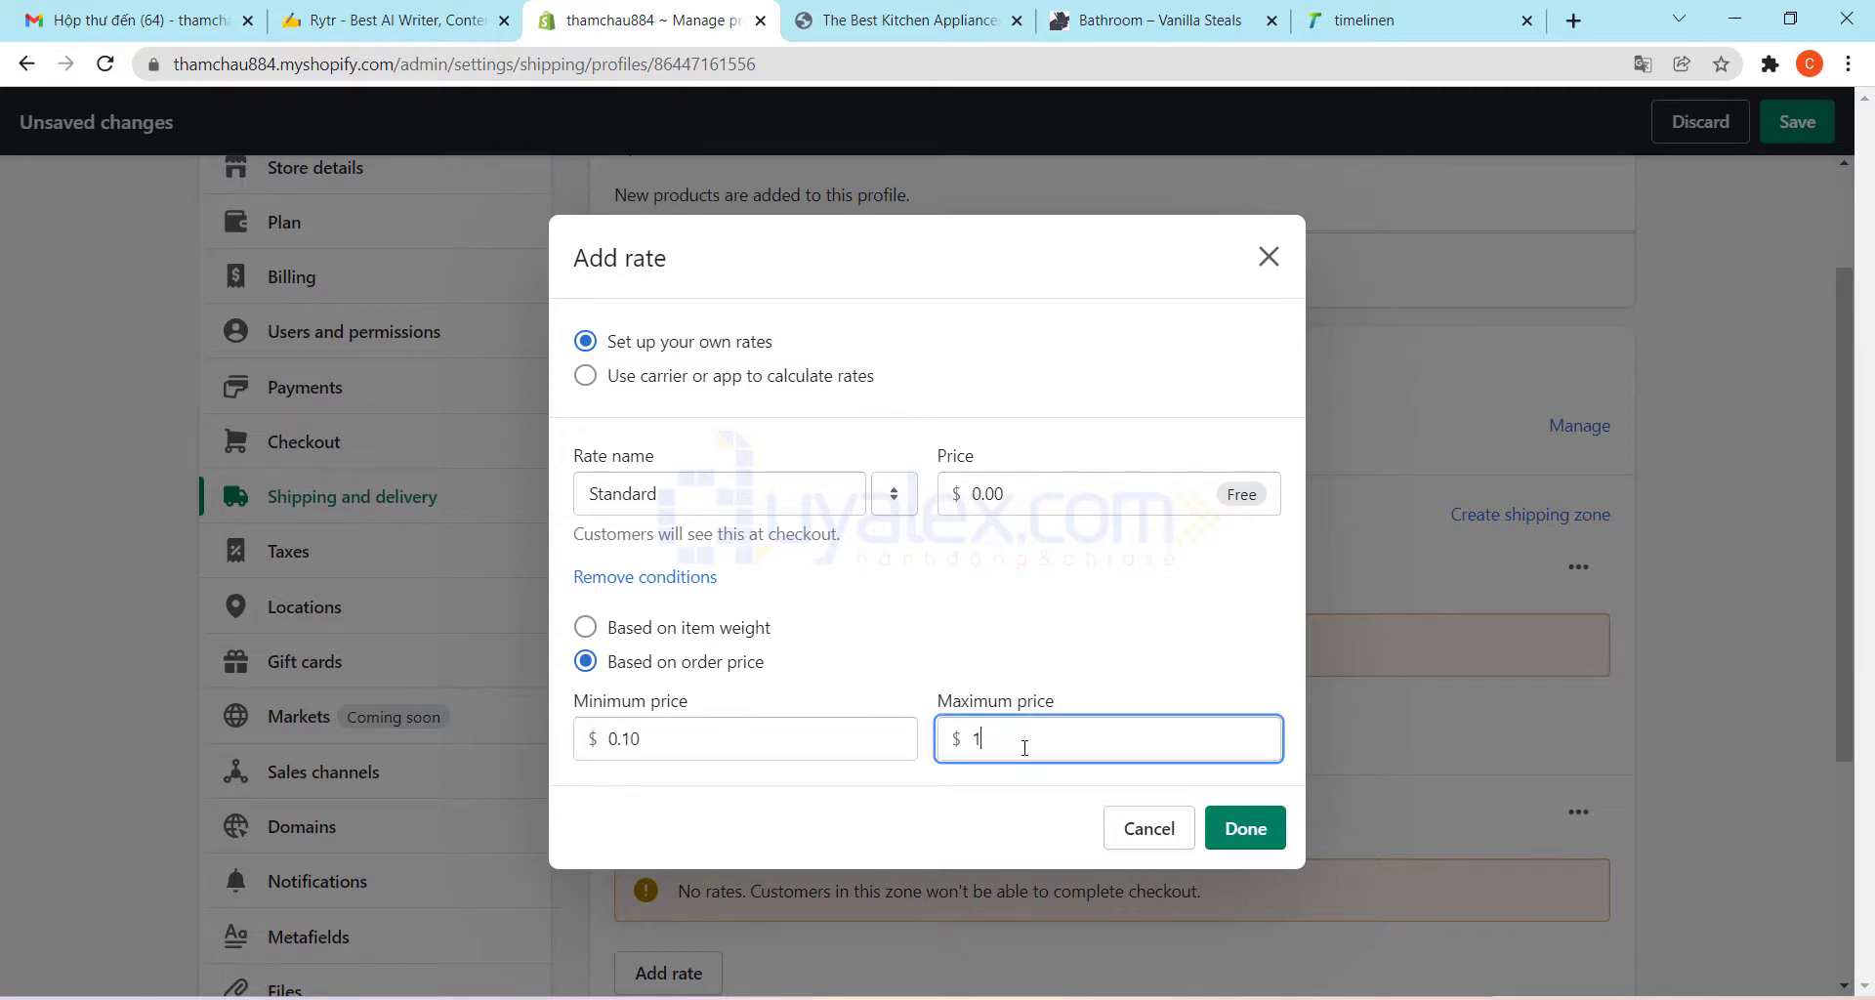
{"action": "type", "text": "99.9"}
Set the rate's price to $3.95, copy its name "Standard", and finish adding it to the "Thị trường chính" zone
{"action": "left_click", "coordinate": [1123, 494]}
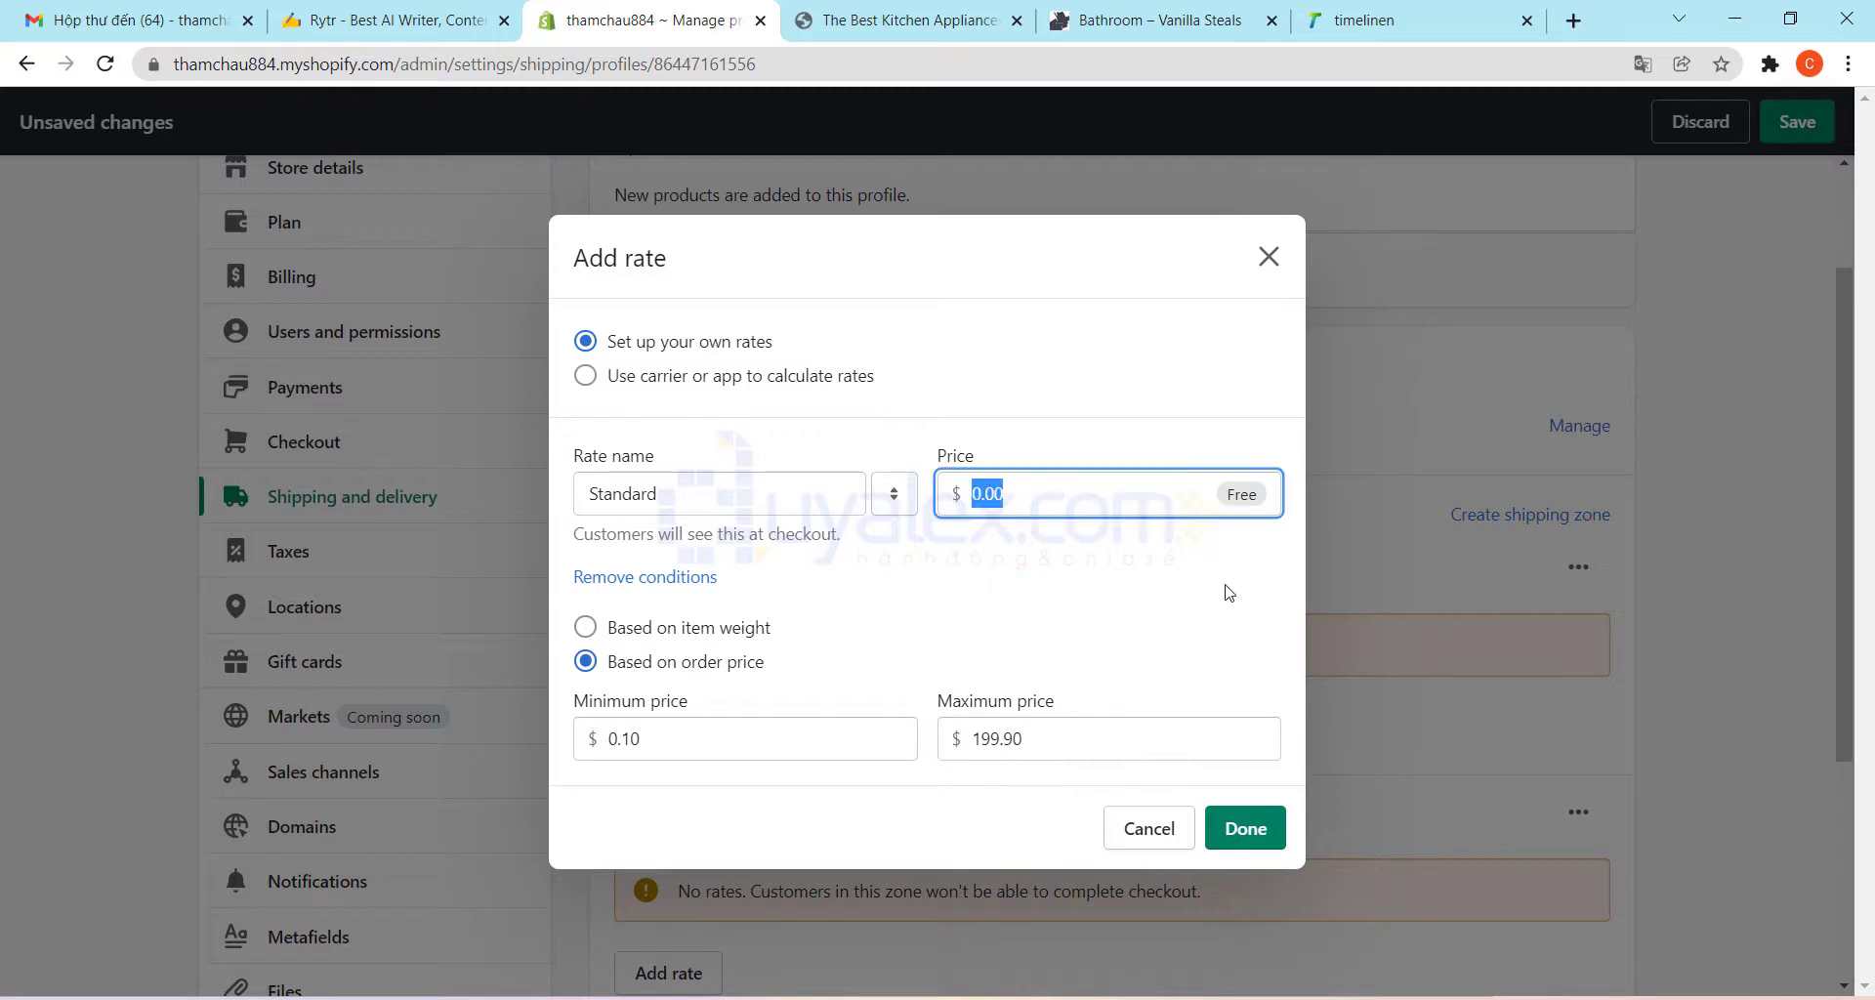
{"action": "type", "text": "3.95"}
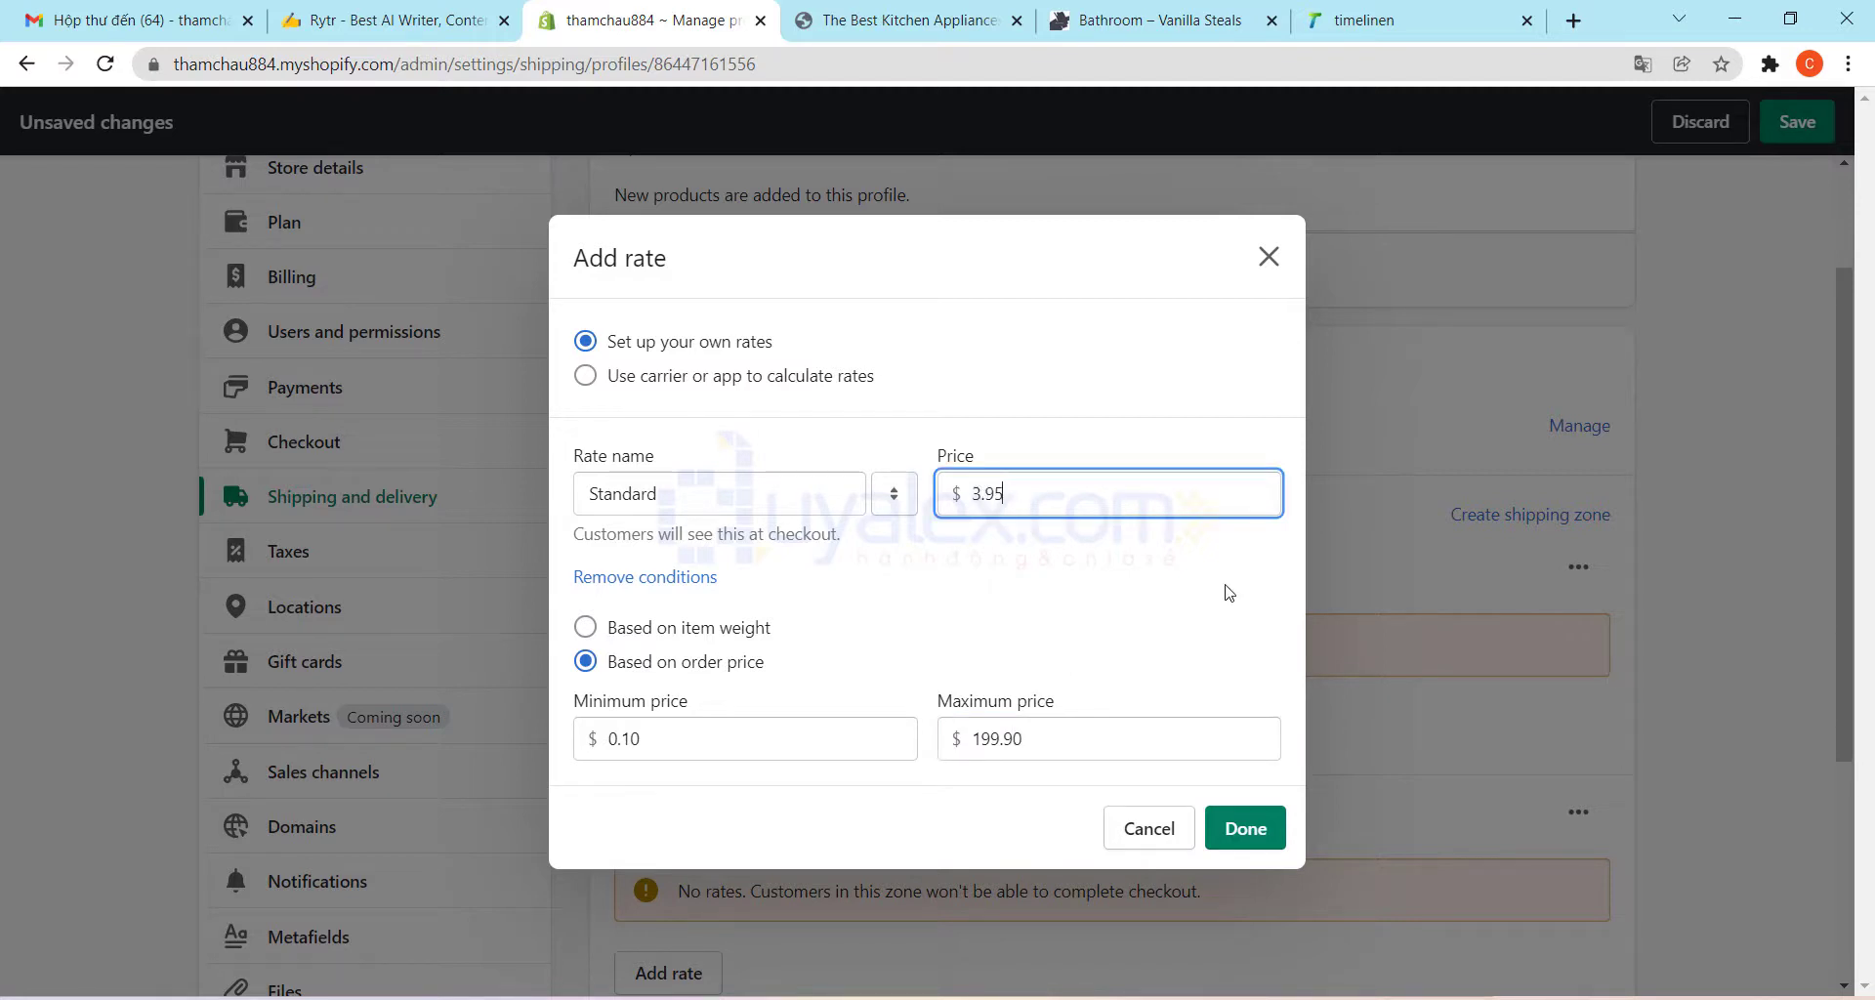
{"action": "left_click", "coordinate": [1179, 636]}
{"action": "double_click", "coordinate": [621, 492]}
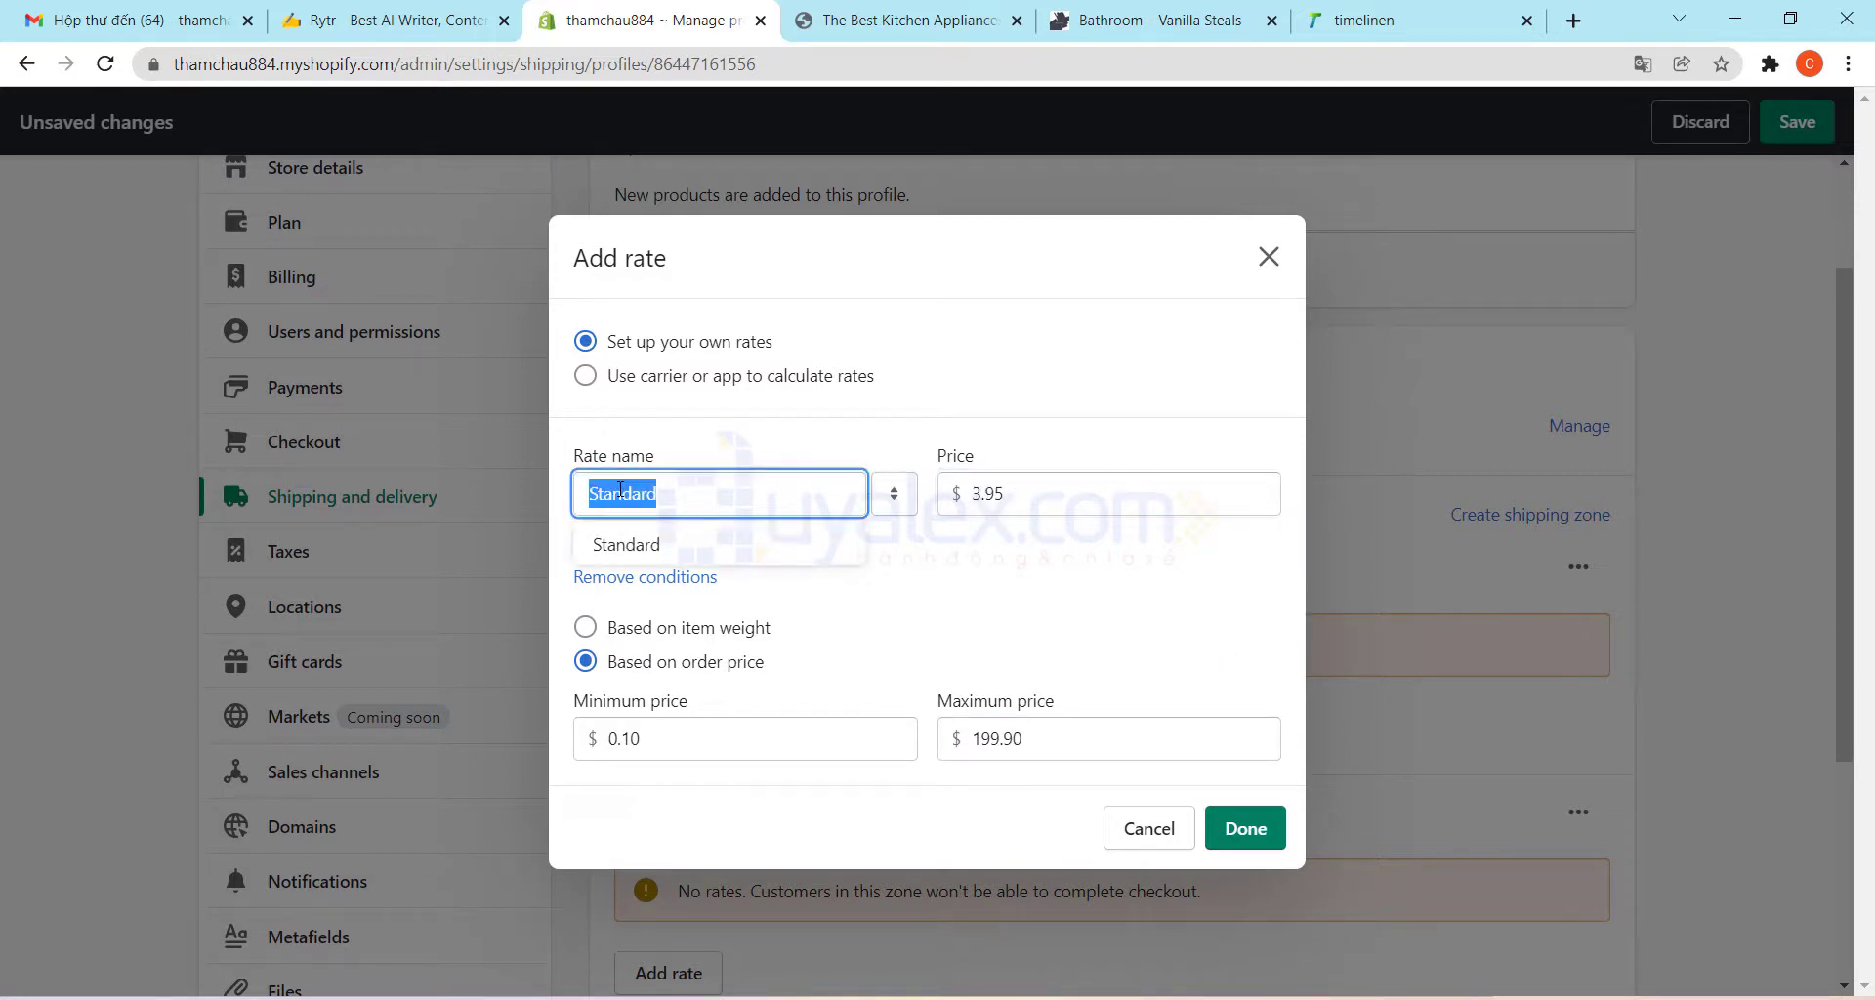
{"action": "right_click", "coordinate": [621, 493]}
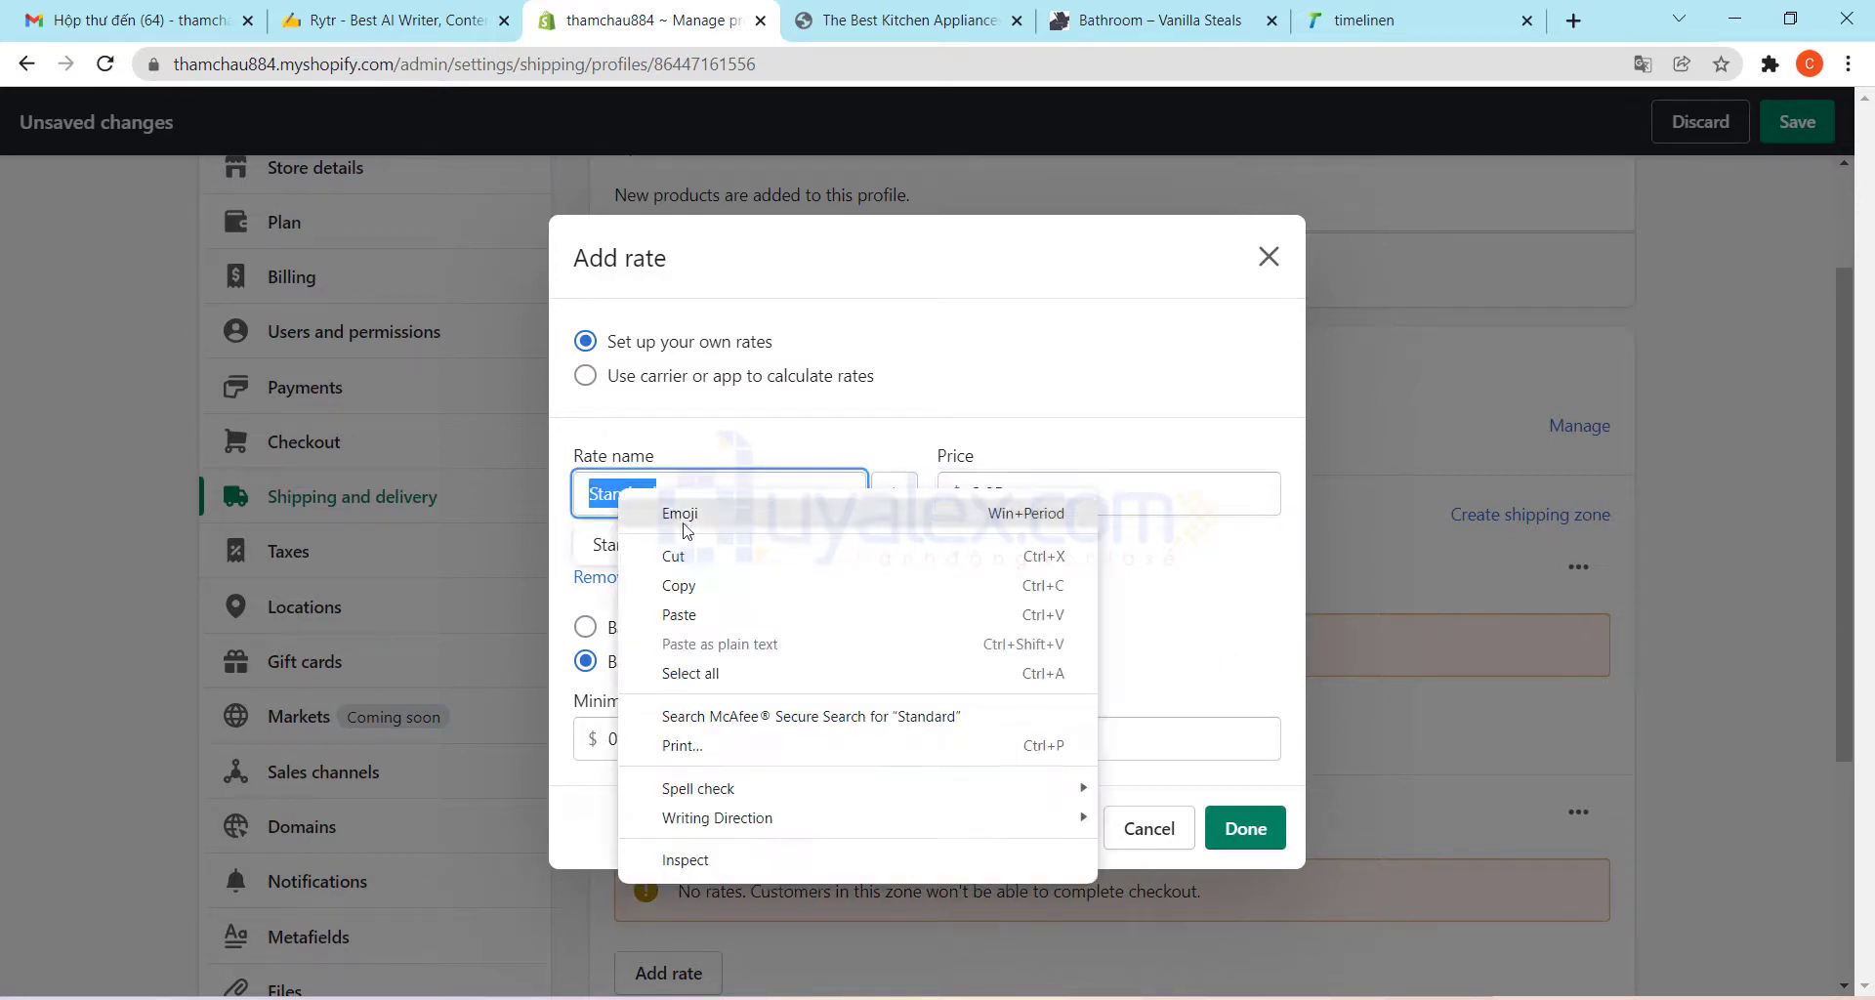
{"action": "left_click", "coordinate": [696, 587]}
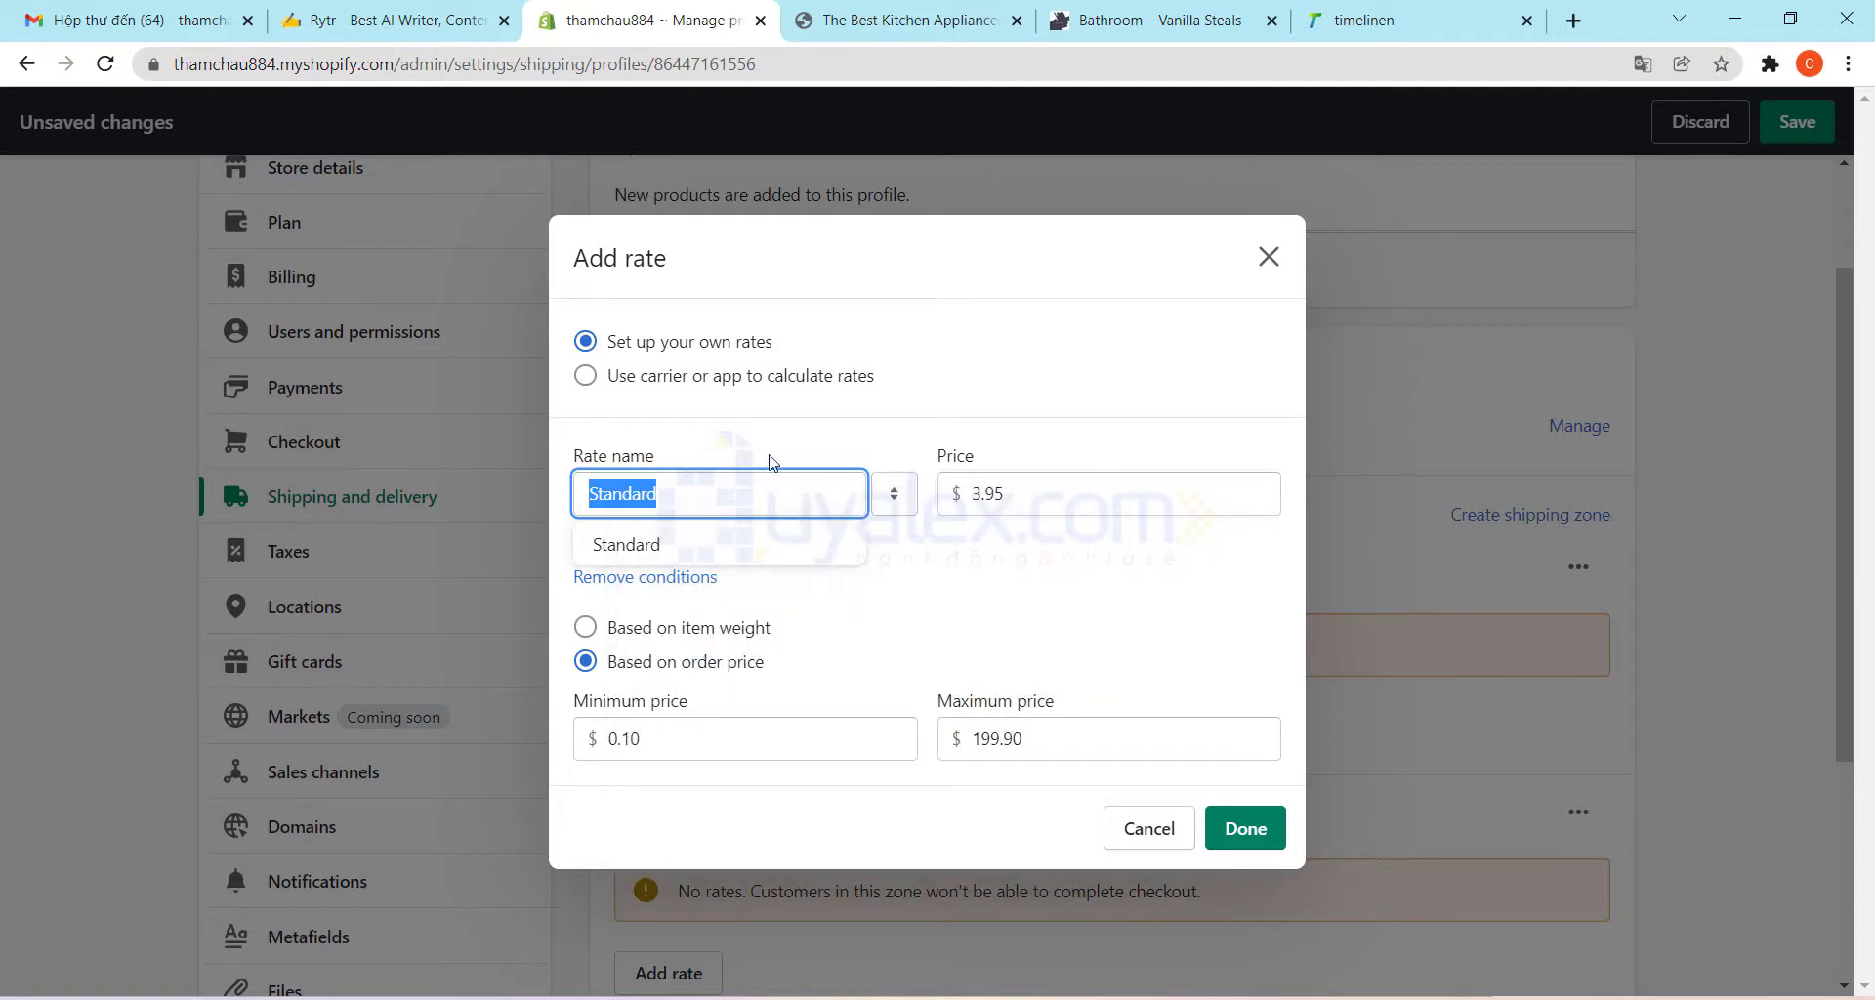
{"action": "left_click", "coordinate": [1246, 829]}
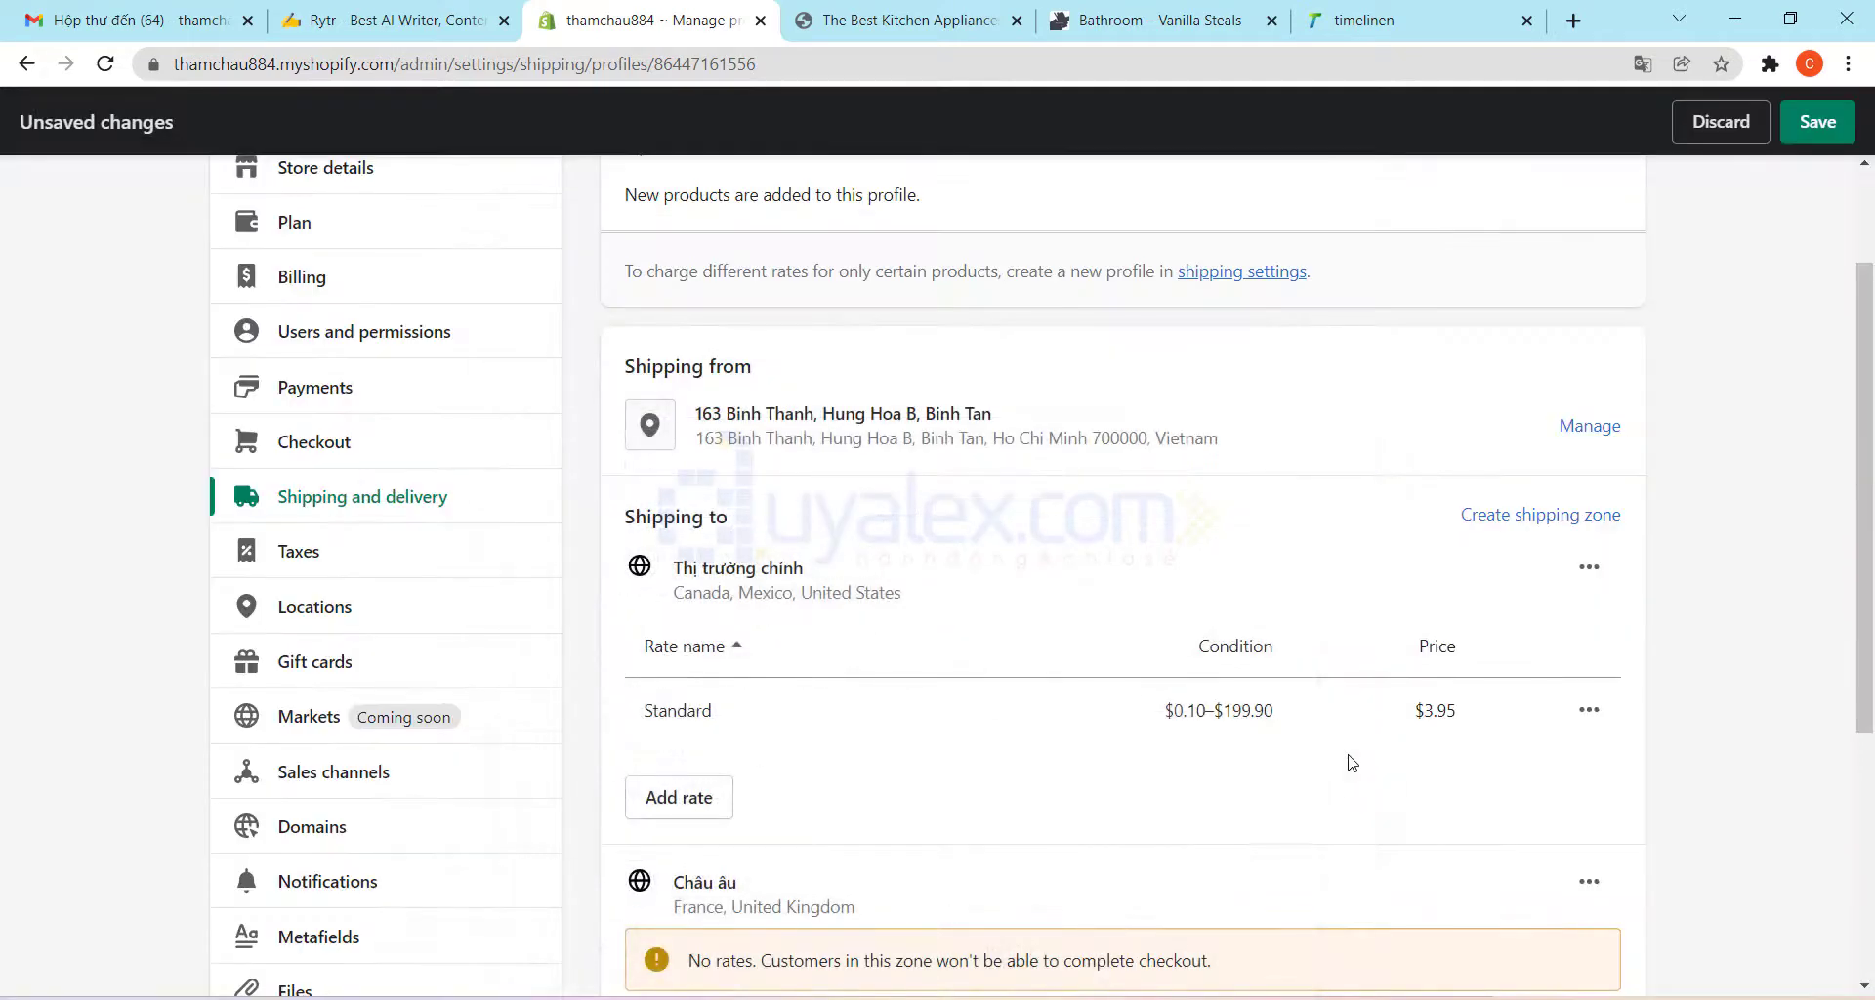
Start a second conditional rate named "Standard" for the "Thị trường chính" zone, based on order price
{"action": "left_click", "coordinate": [673, 794]}
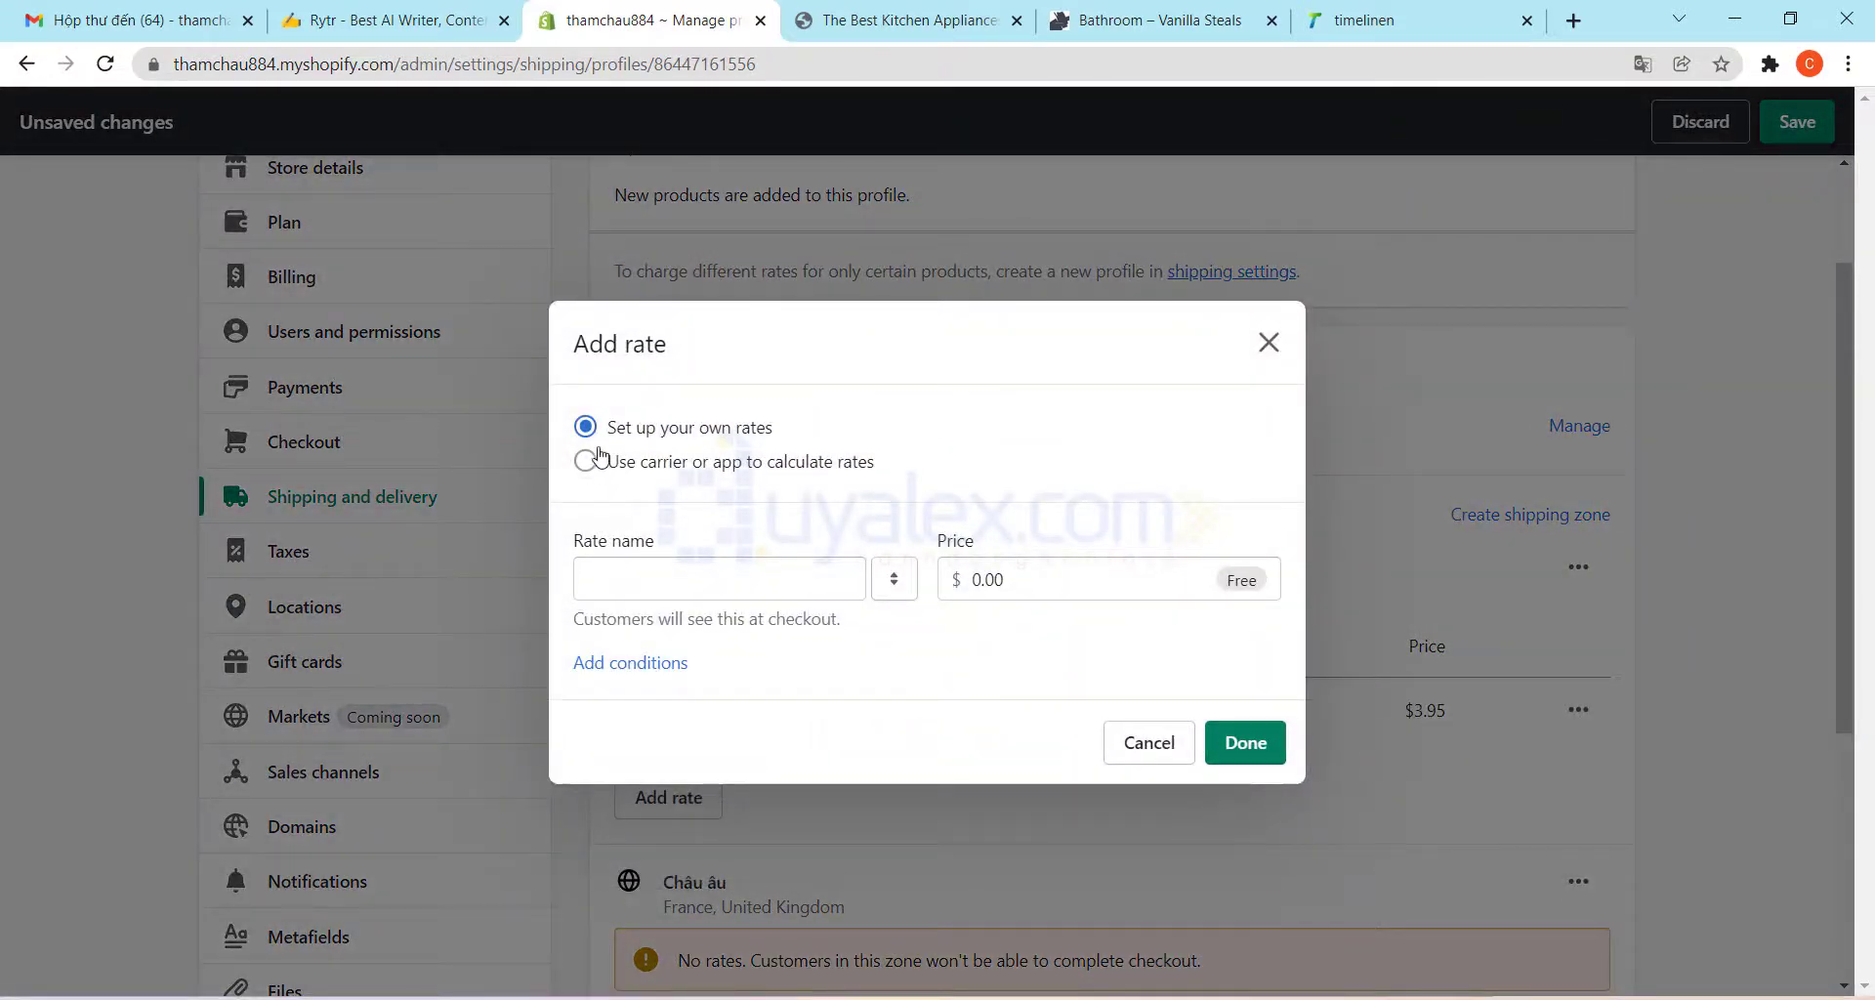
{"action": "left_click_drag", "start_coordinate": [774, 428], "coordinate": [670, 430]}
{"action": "left_click", "coordinate": [672, 666]}
{"action": "left_click", "coordinate": [711, 491]}
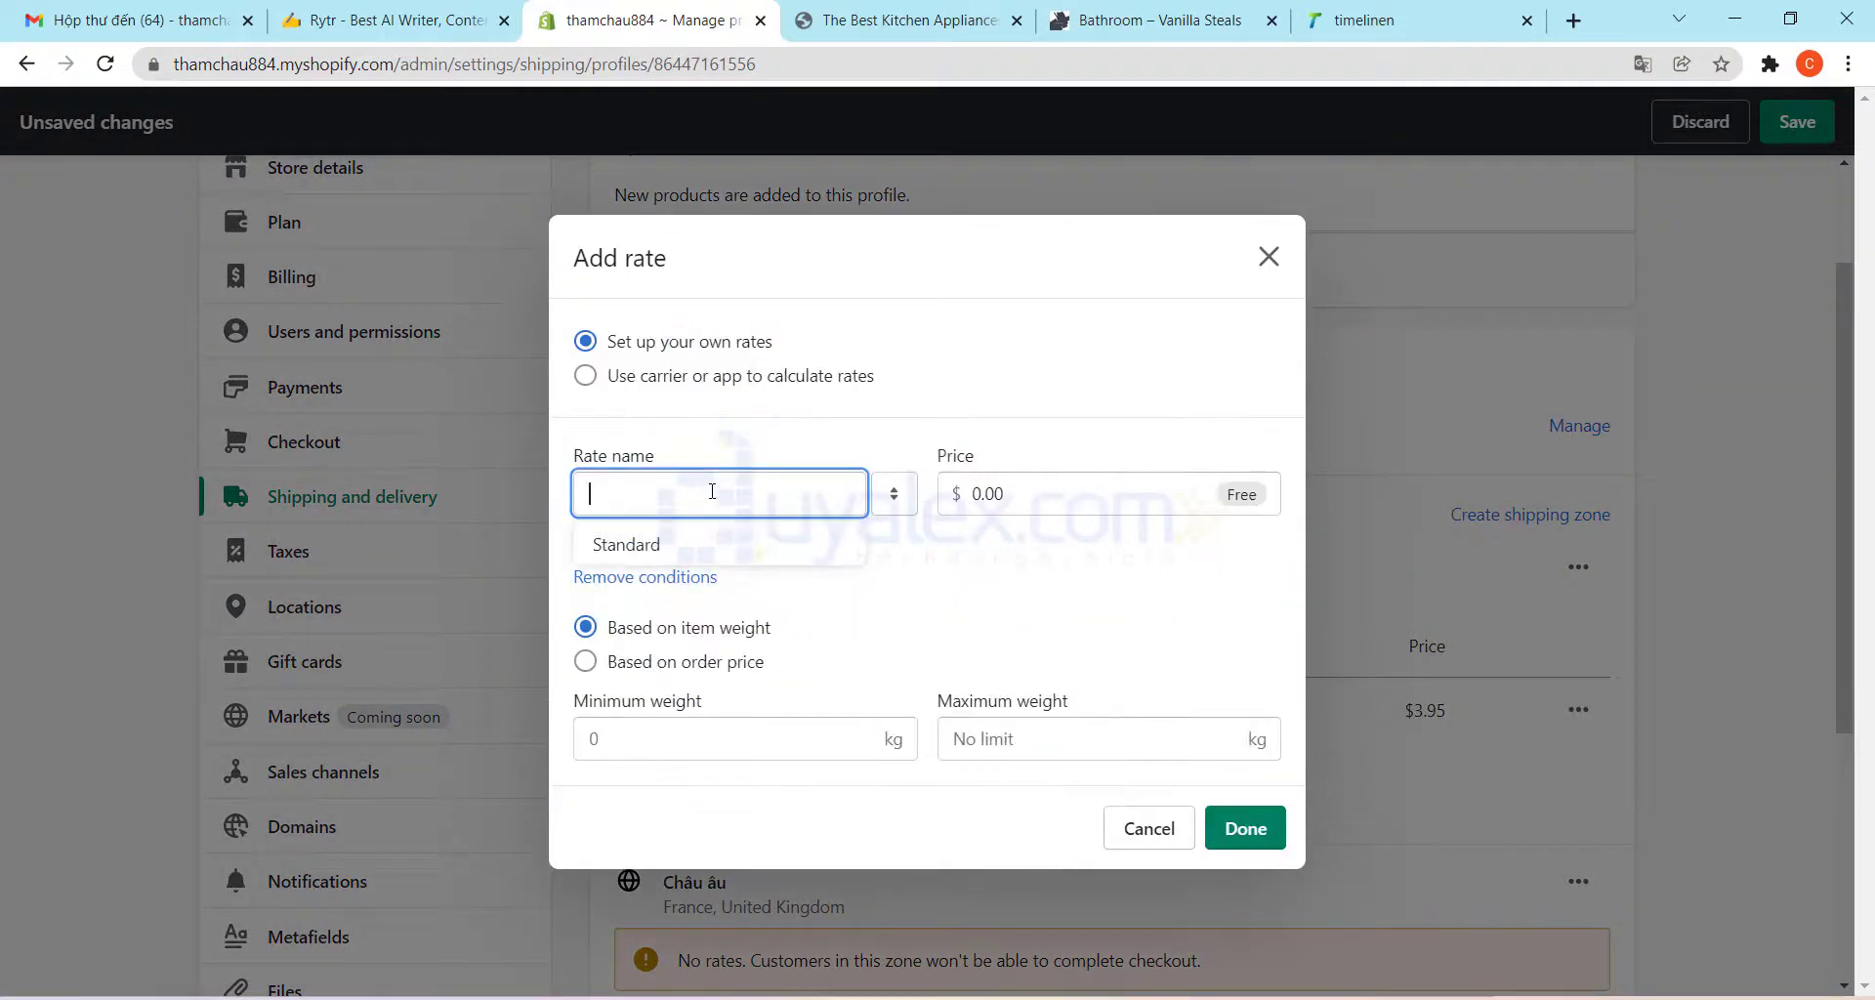
{"action": "left_click", "coordinate": [668, 547]}
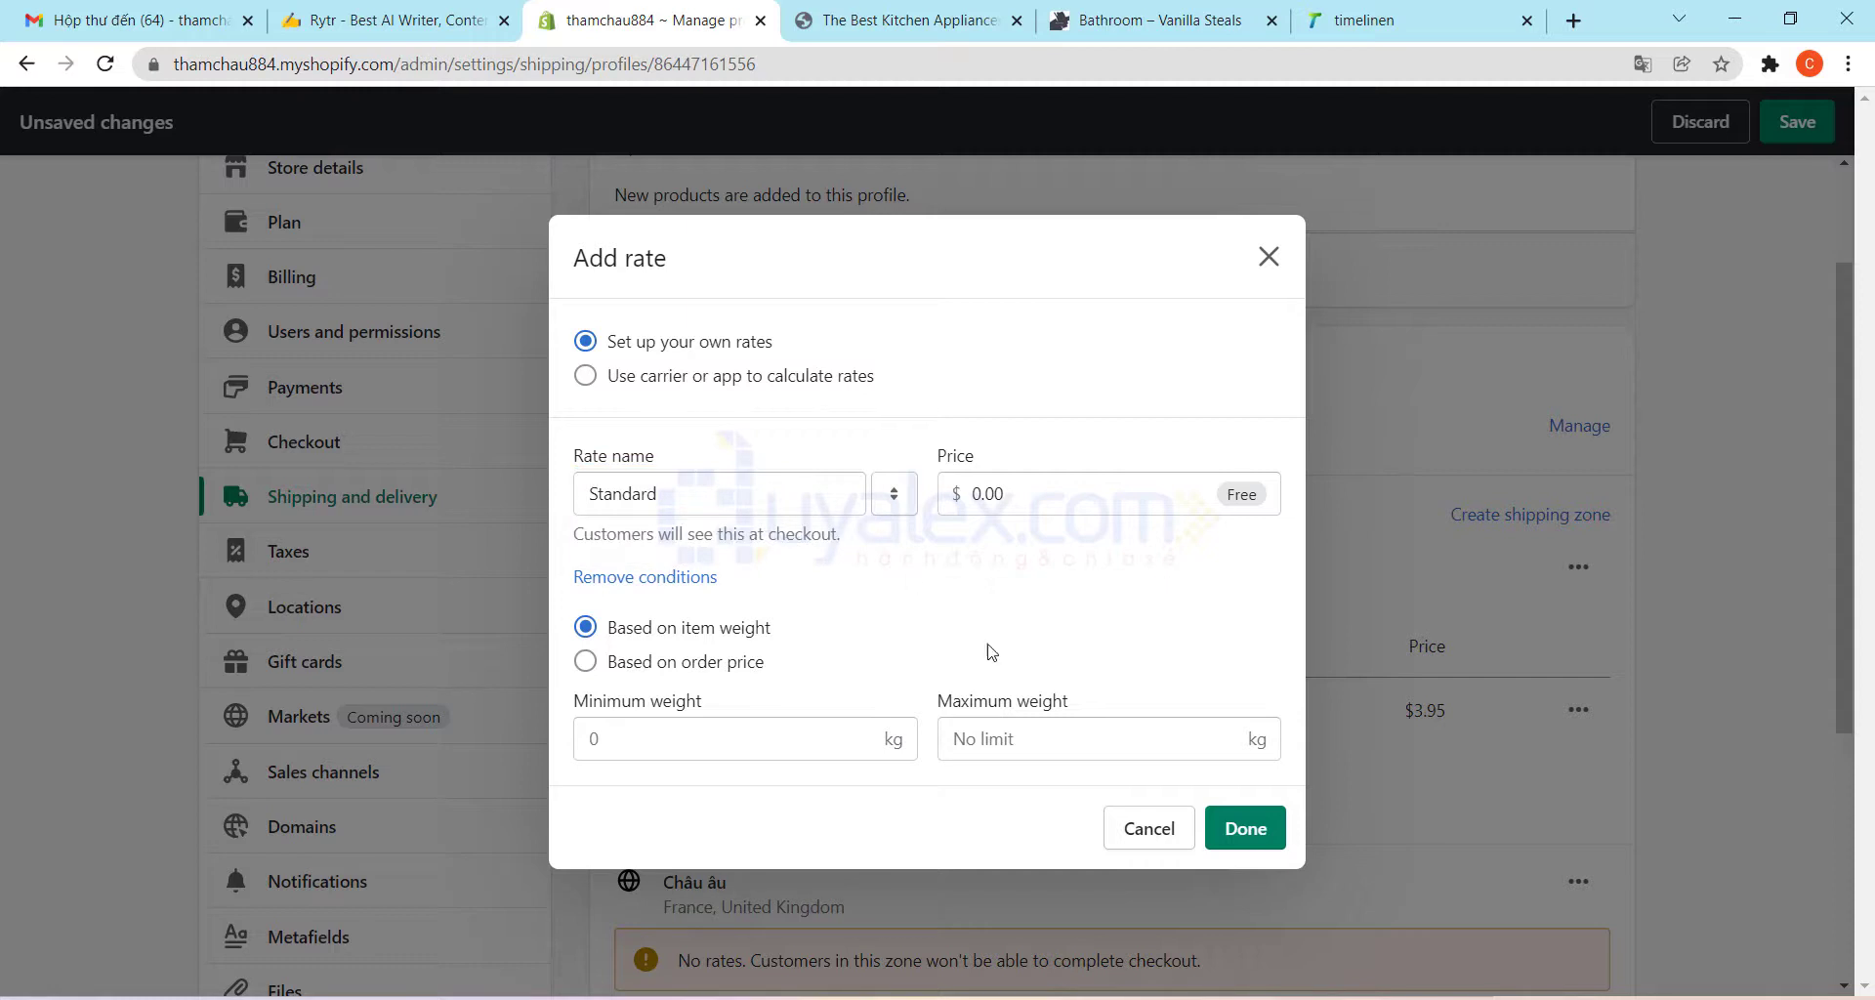
{"action": "left_click", "coordinate": [688, 663]}
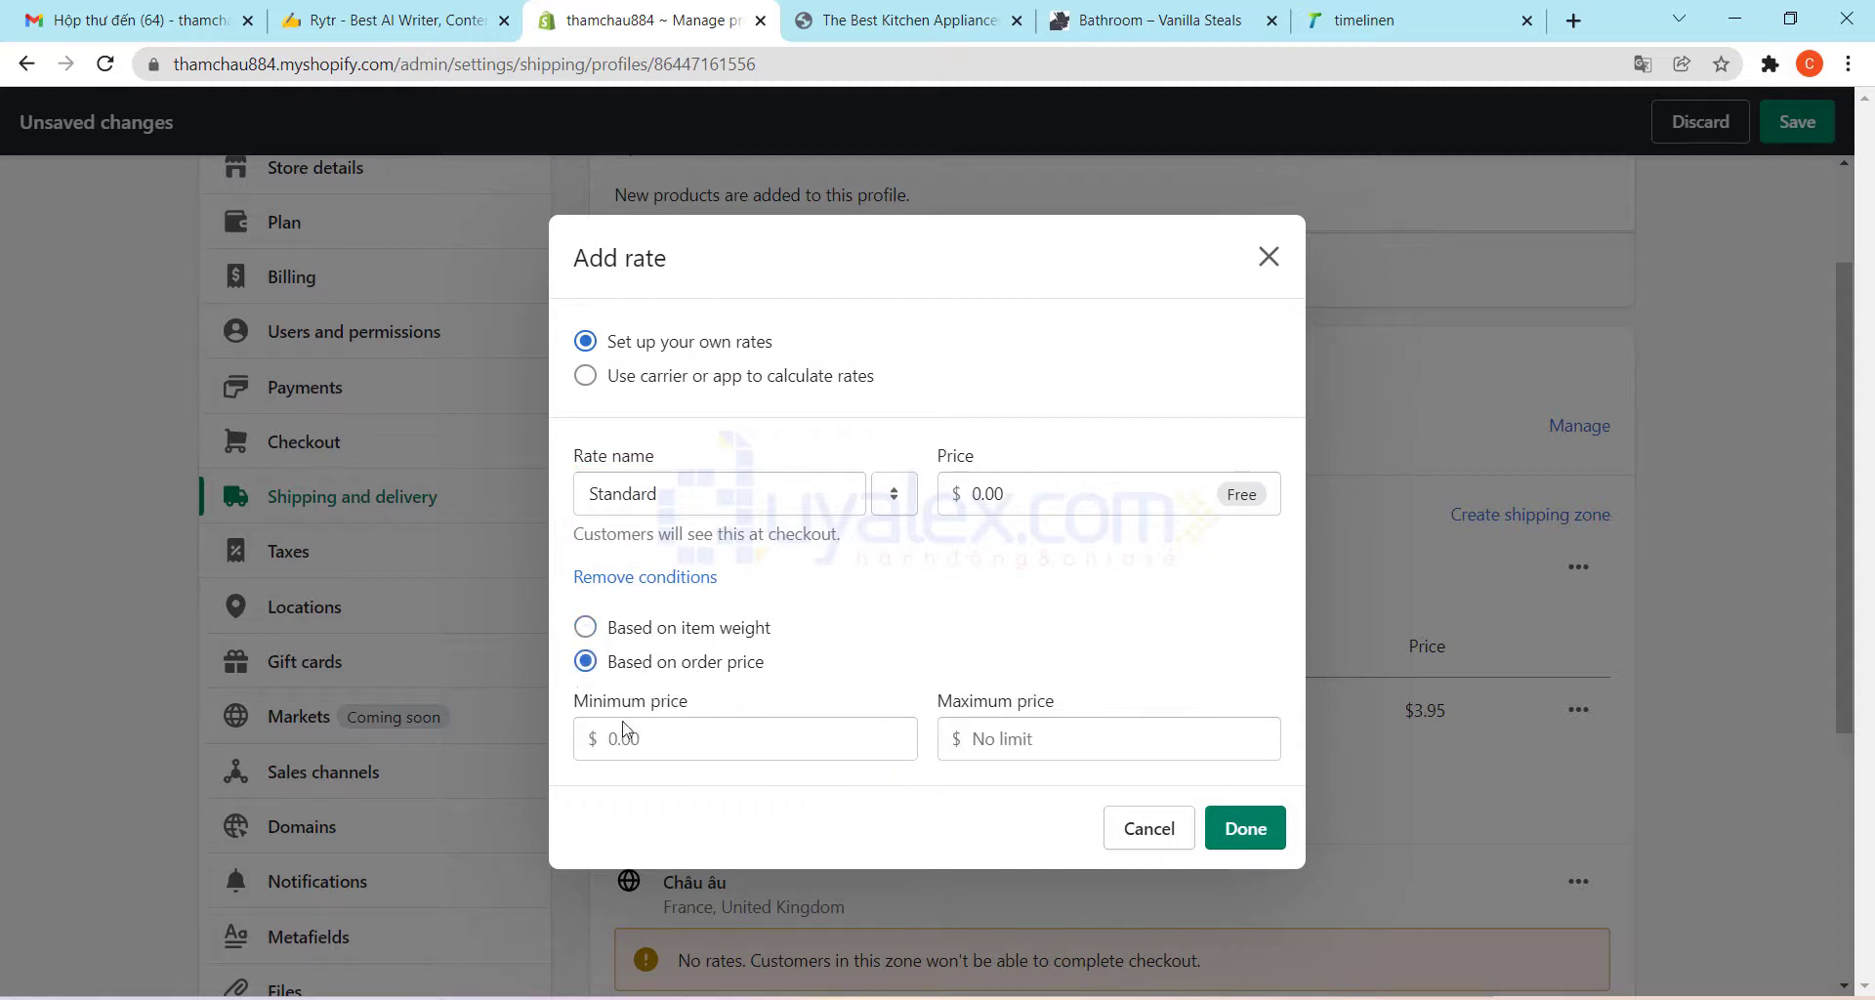
Limit the second rate to order prices from $200 to $10,000, leave it free, and finish adding it
{"action": "left_click", "coordinate": [633, 750]}
{"action": "type", "text": "200"}
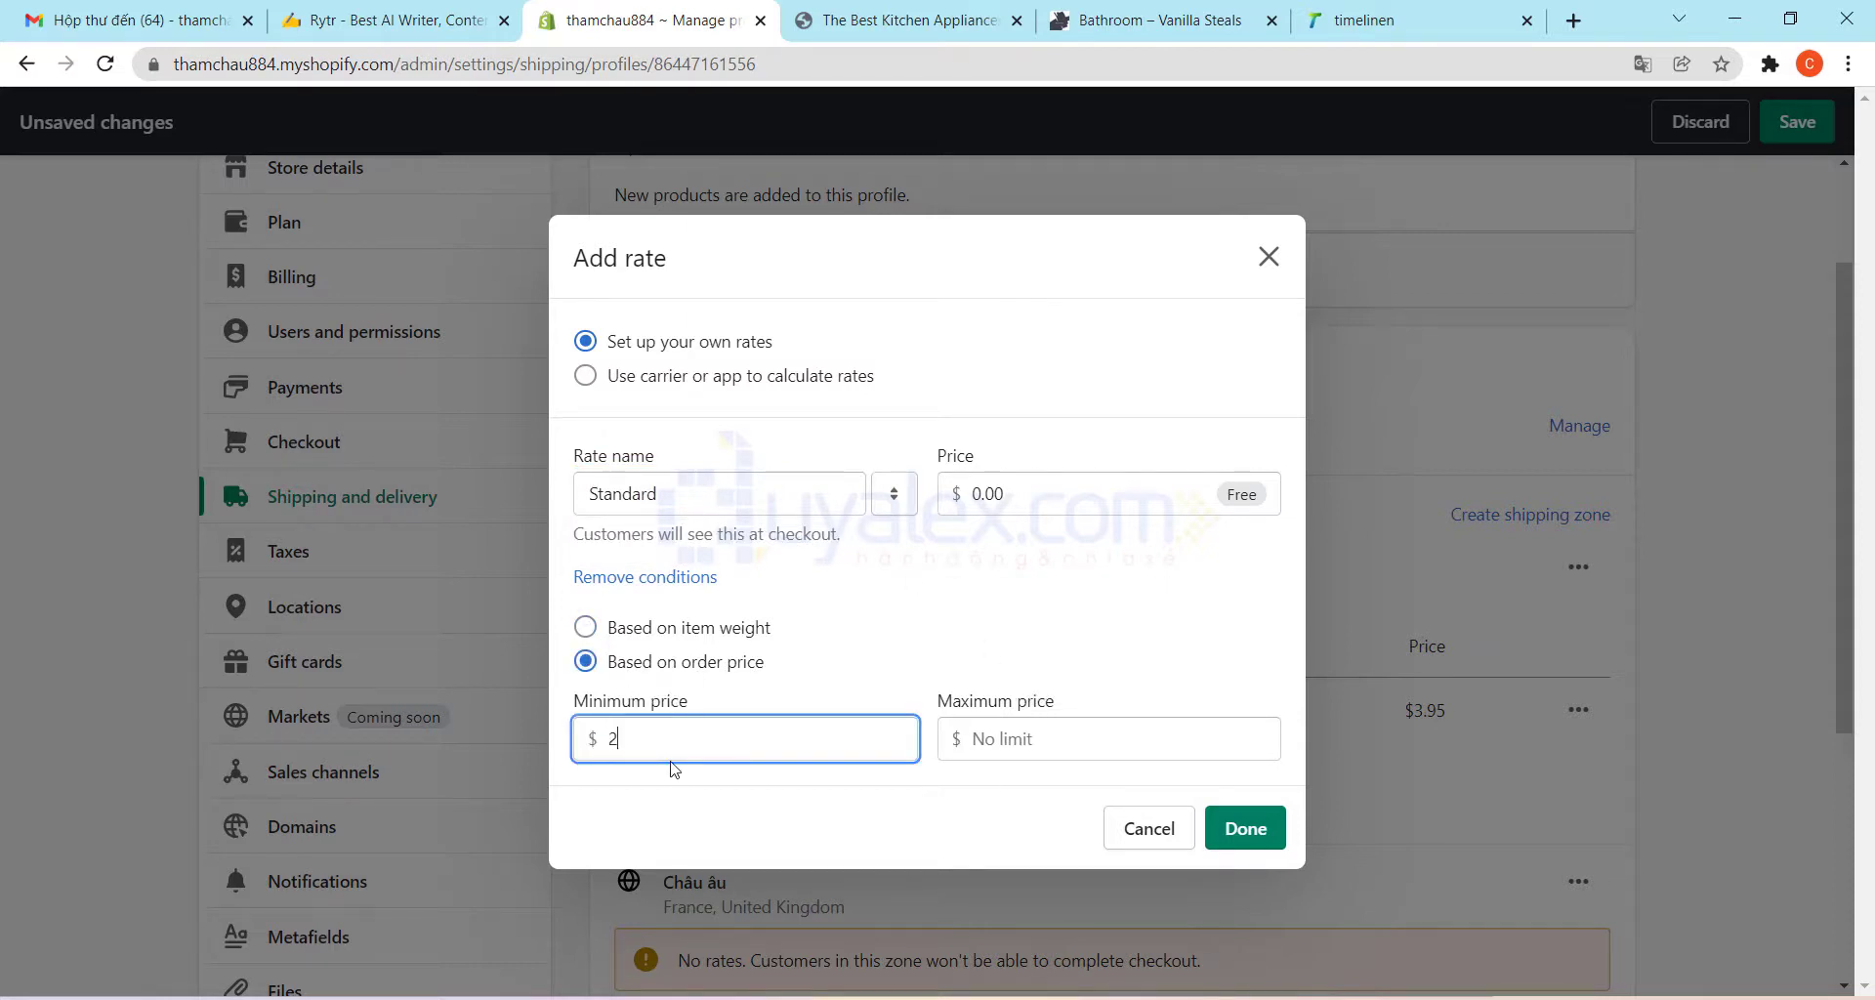
{"action": "left_click", "coordinate": [1028, 746]}
{"action": "type", "text": "1000"}
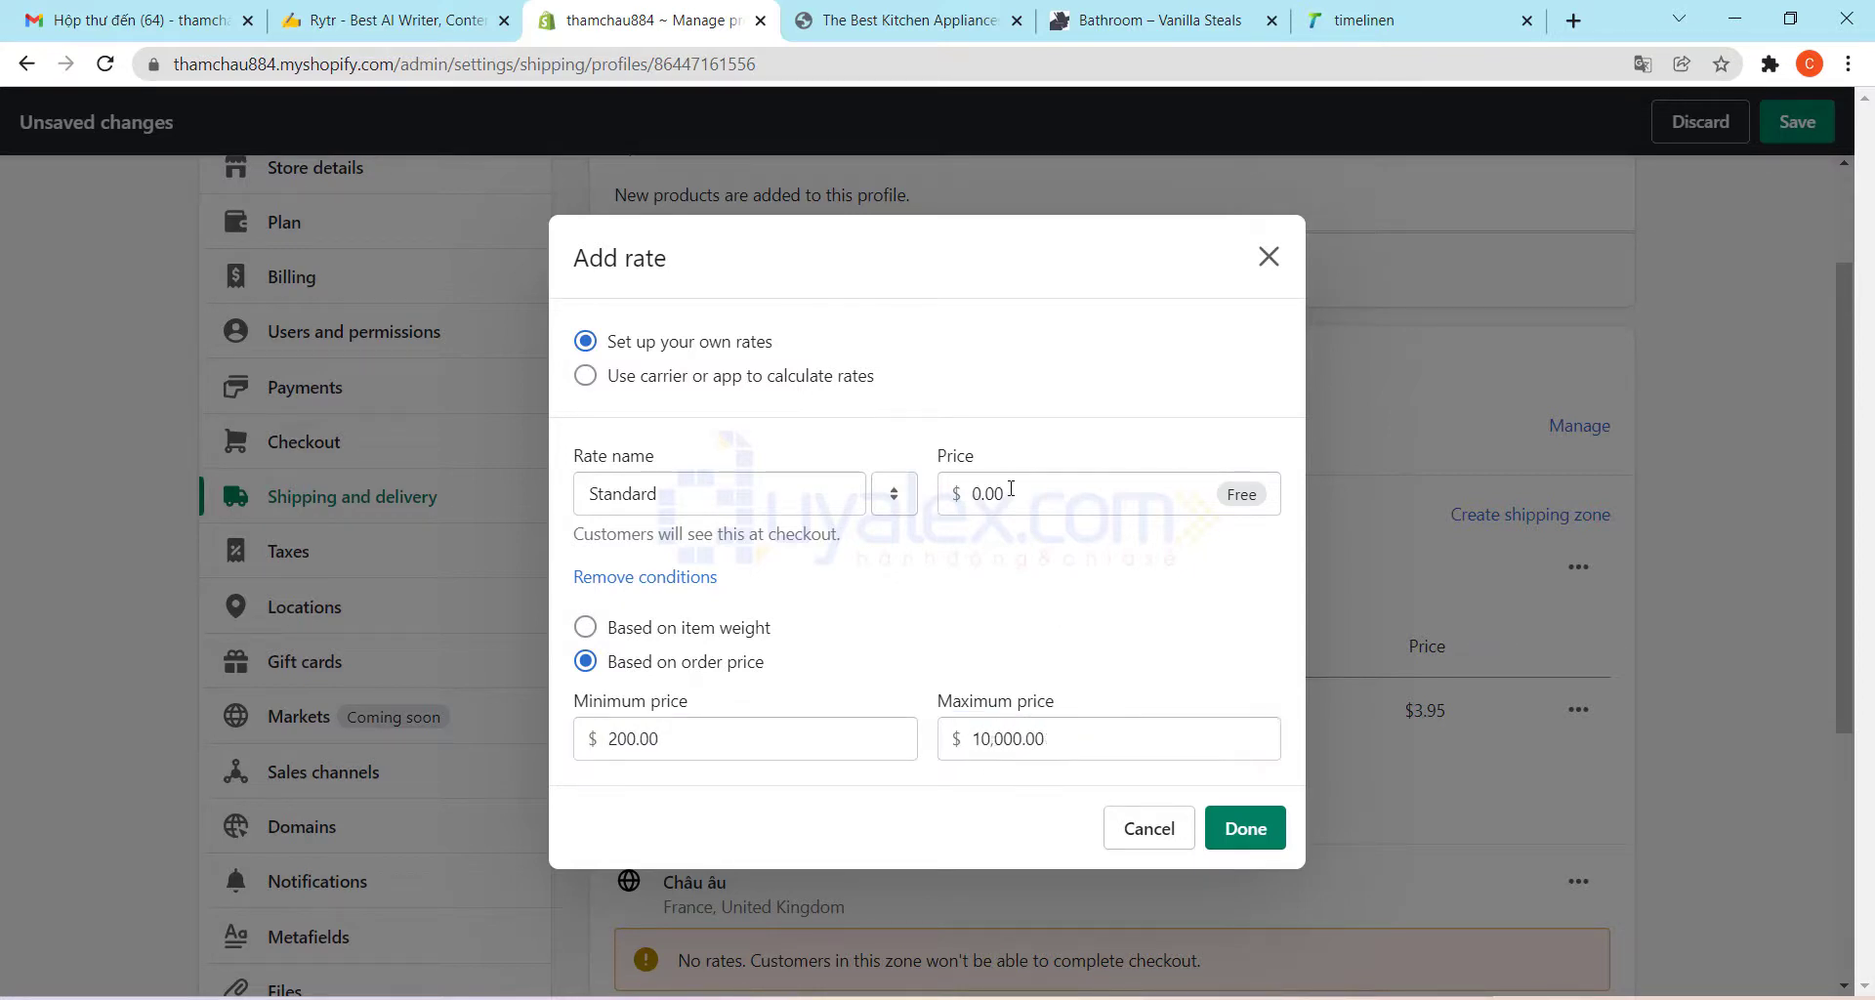
{"action": "left_click_drag", "start_coordinate": [1012, 488], "coordinate": [930, 493]}
{"action": "left_click", "coordinate": [1137, 593]}
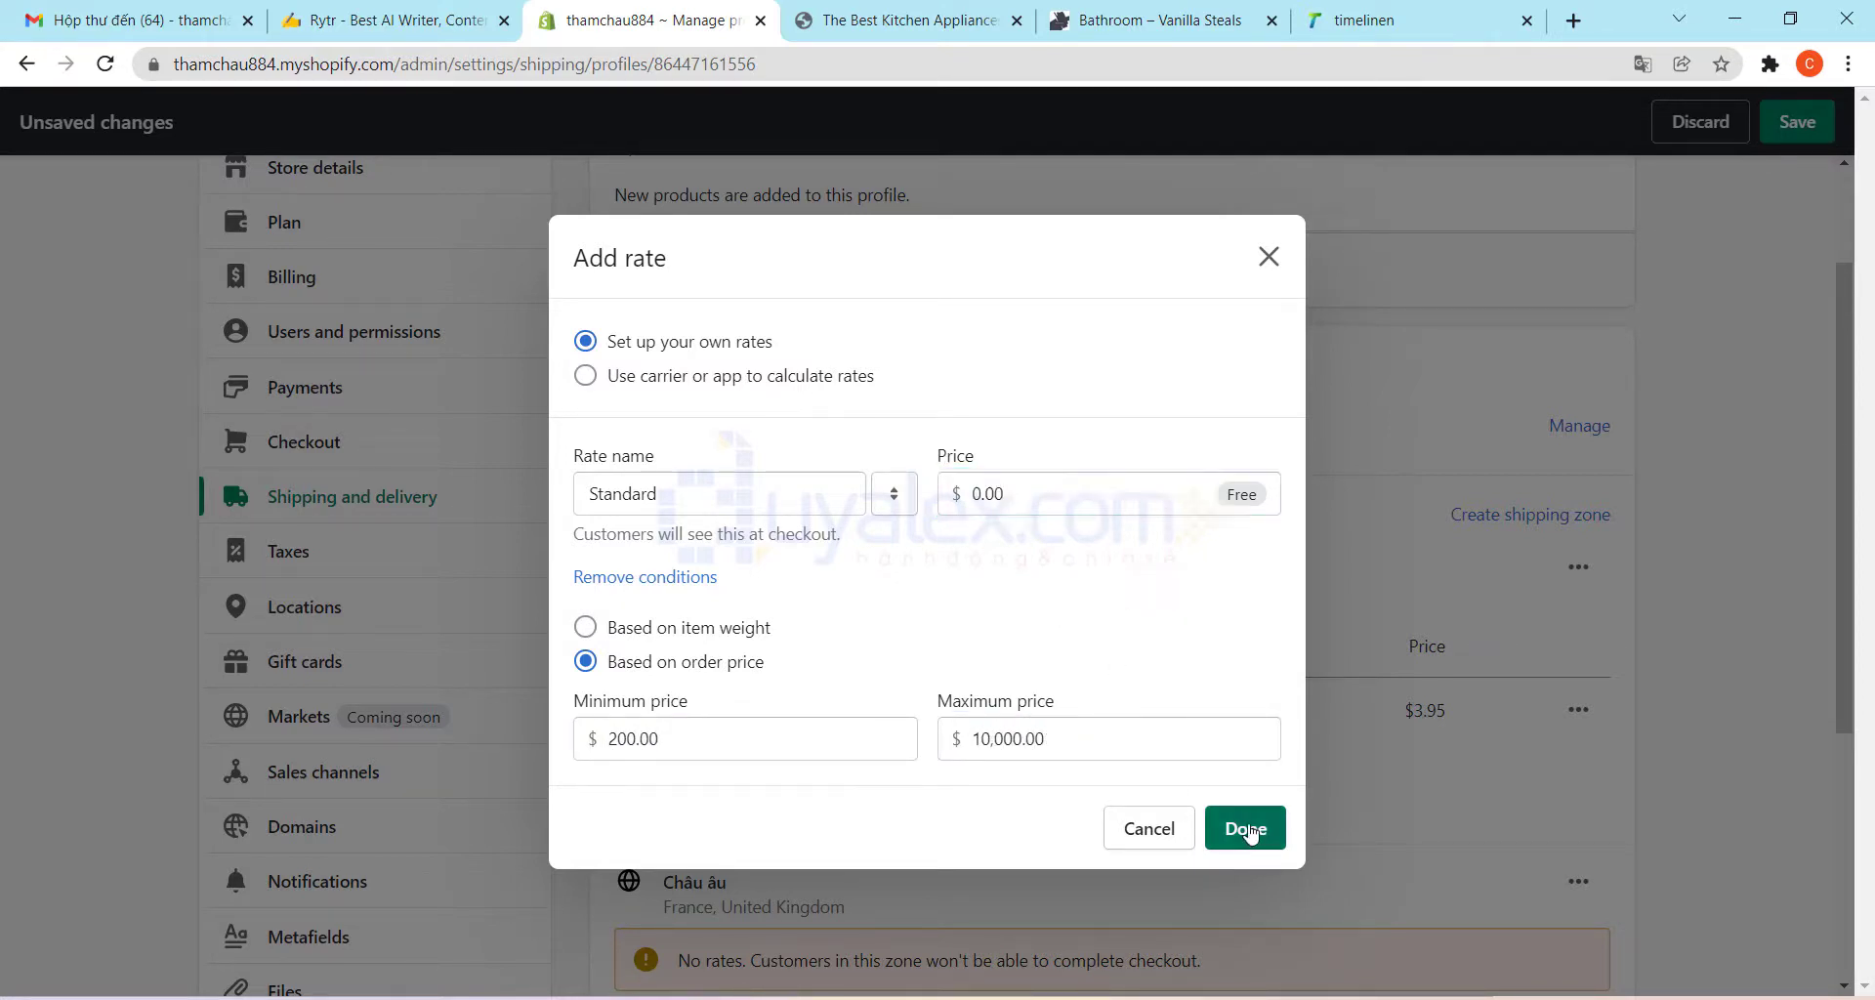
{"action": "left_click", "coordinate": [1239, 828]}
Review the conditions and prices of both "Standard" rates in the "Thị trường chính" zone
{"action": "scroll", "coordinate": [1402, 585], "scroll_direction": "down", "scroll_amount": 2}
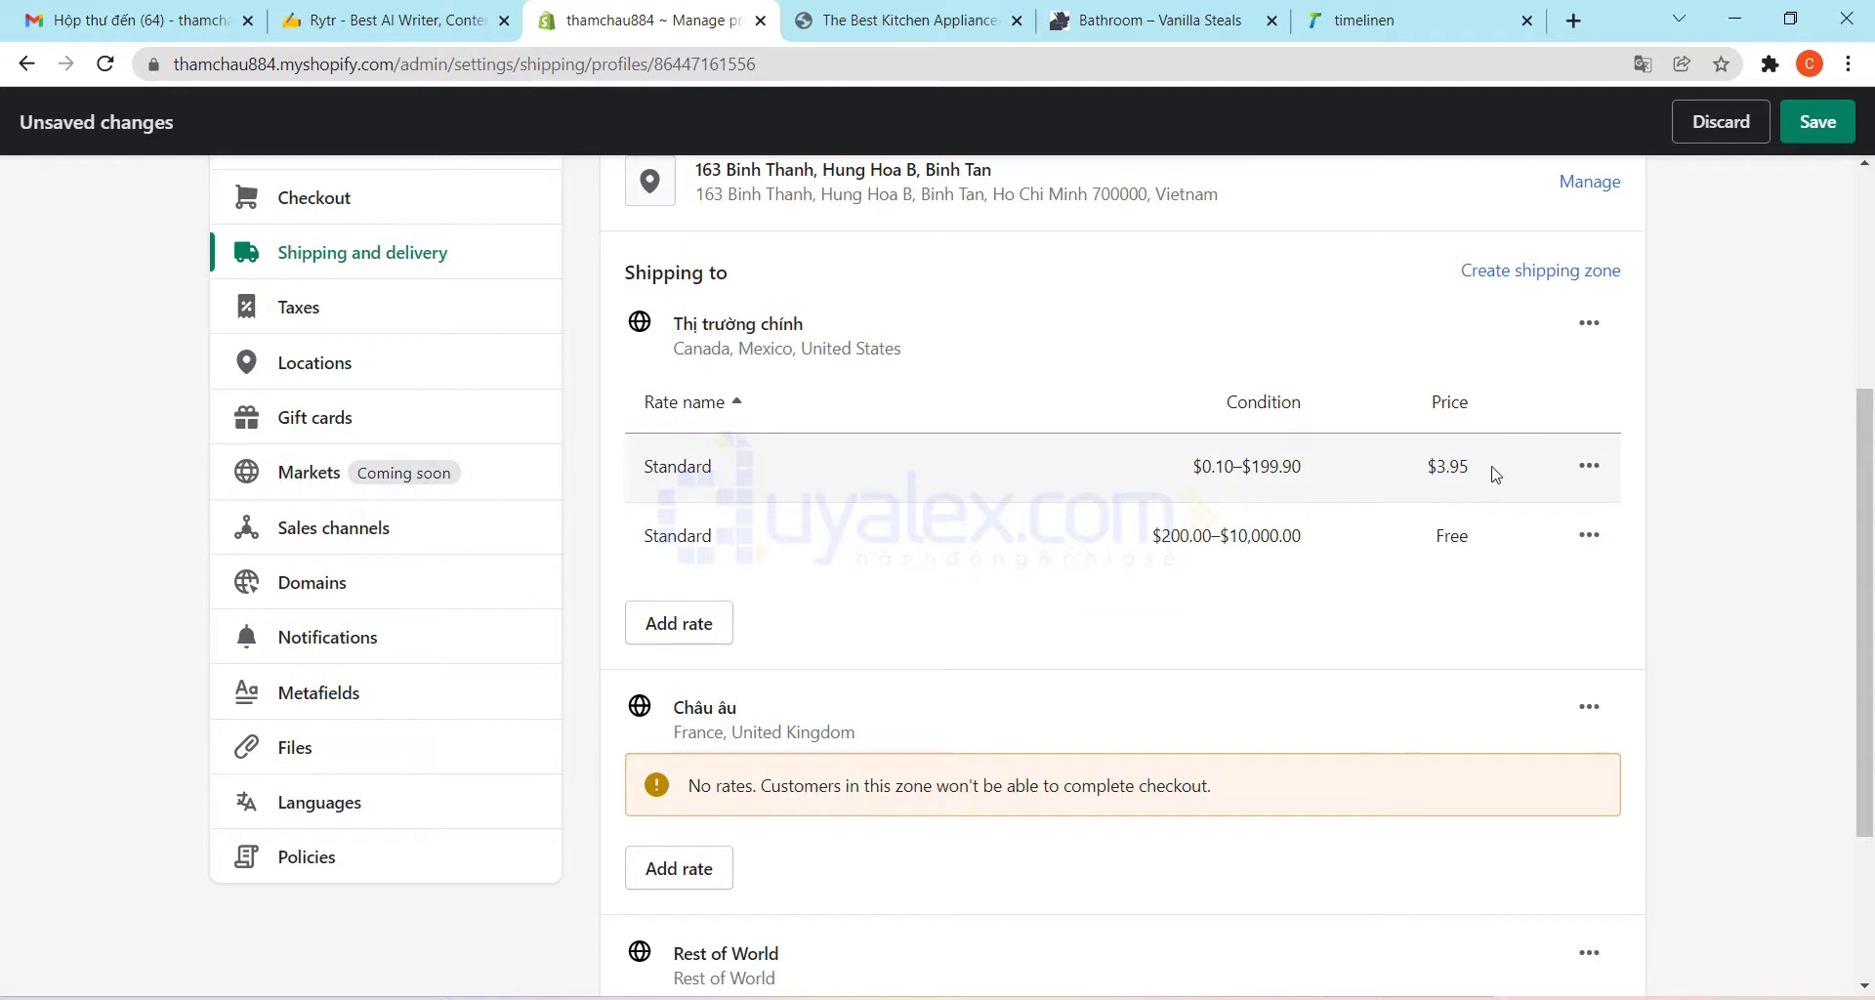
{"action": "left_click_drag", "start_coordinate": [1483, 467], "coordinate": [1427, 469]}
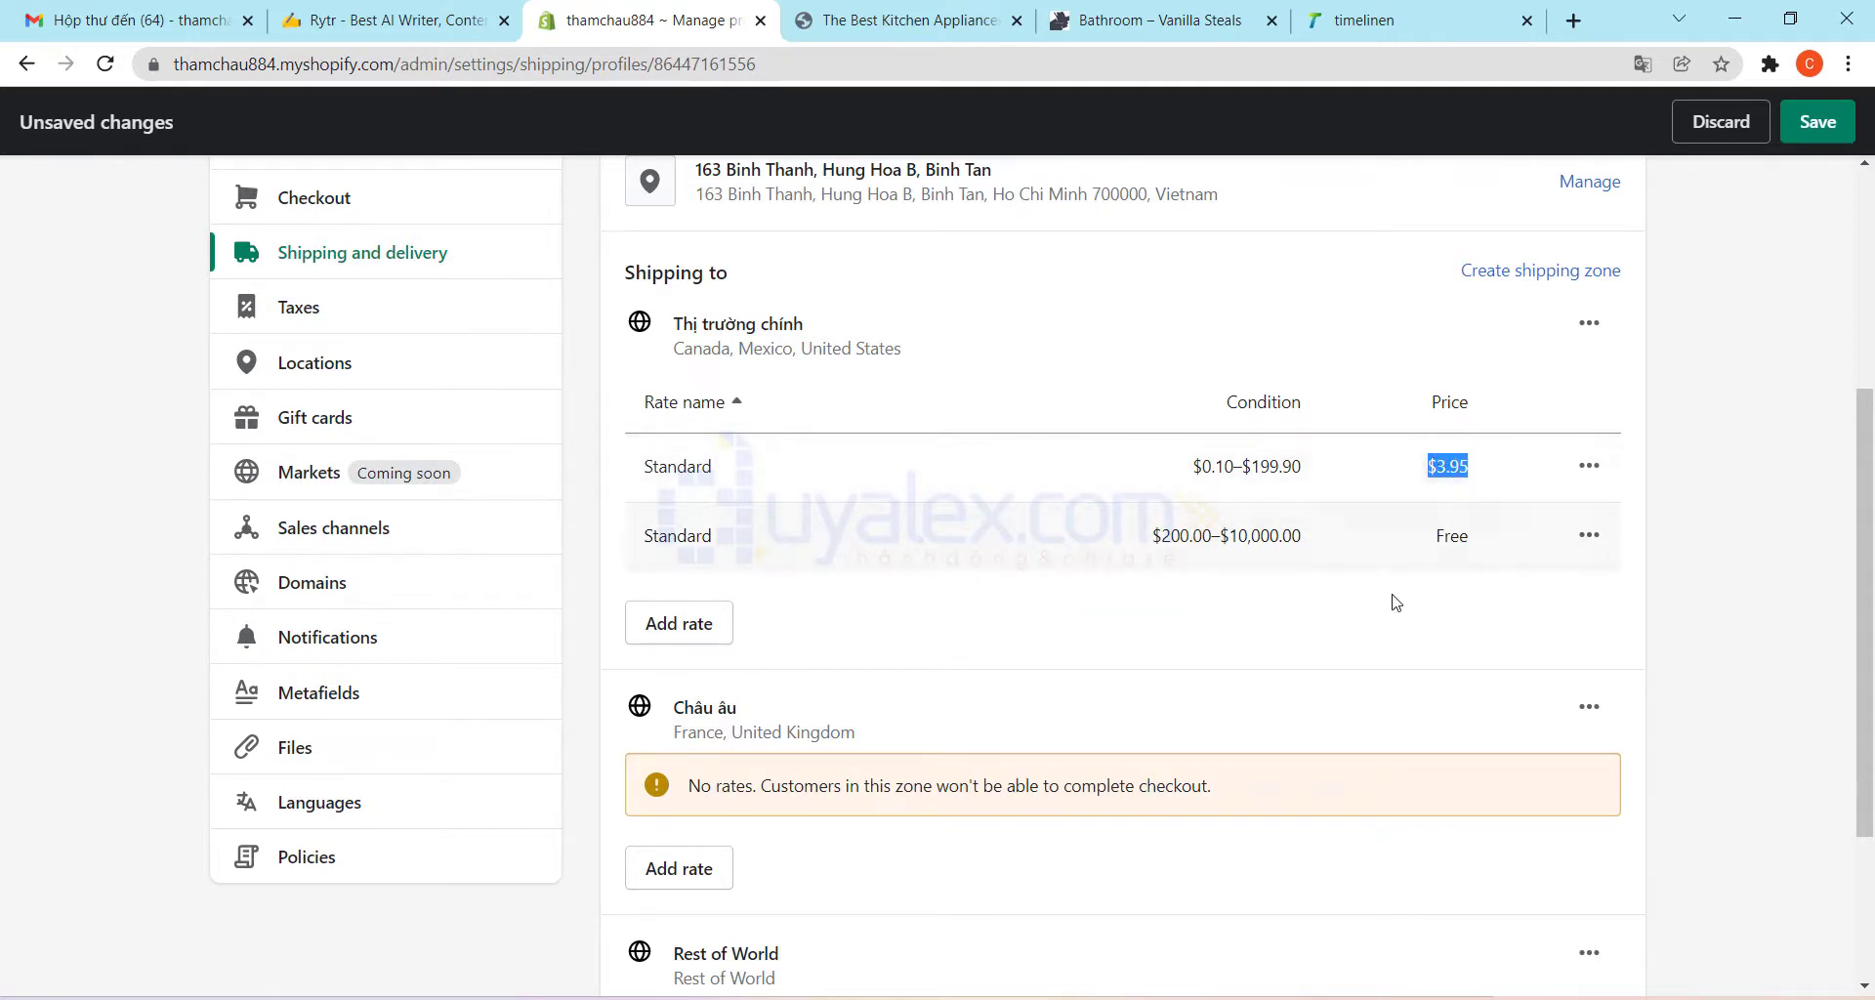
{"action": "scroll", "coordinate": [1397, 601], "scroll_direction": "up", "scroll_amount": 1}
{"action": "left_click_drag", "start_coordinate": [1340, 662], "coordinate": [1147, 666]}
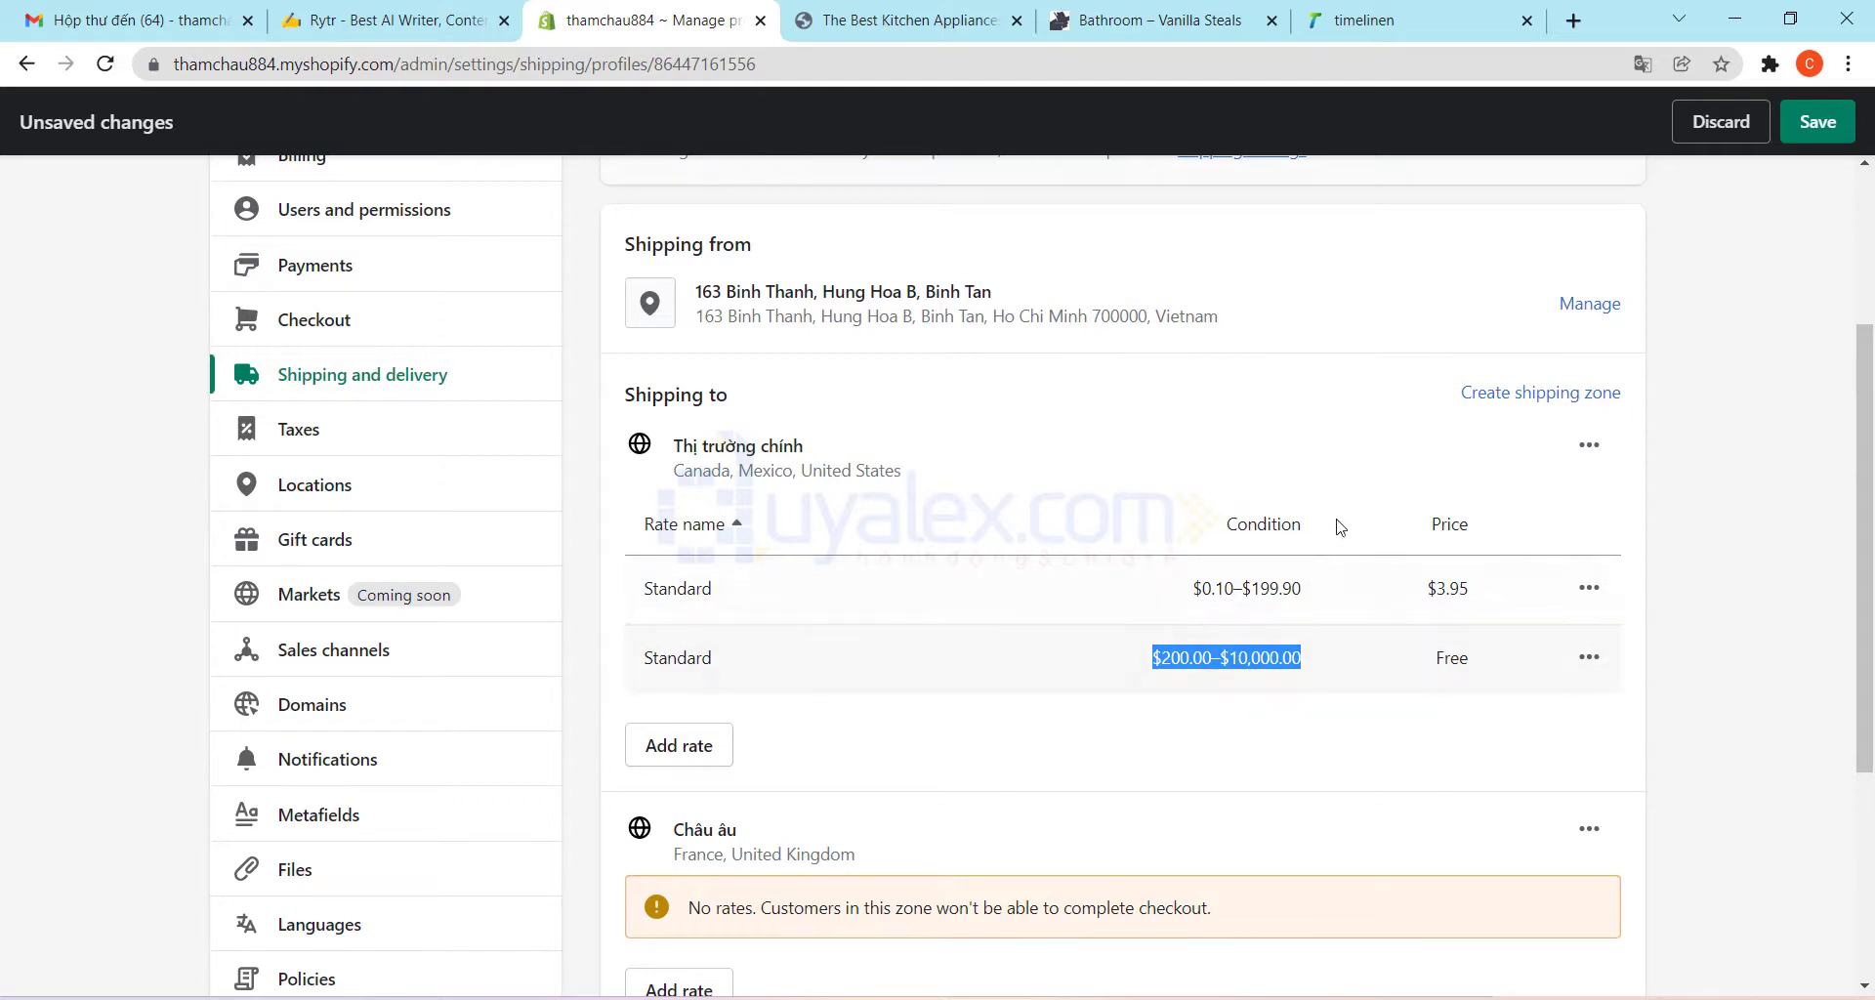
{"action": "scroll", "coordinate": [1343, 537], "scroll_direction": "up", "scroll_amount": 1}
{"action": "left_click", "coordinate": [1682, 621]}
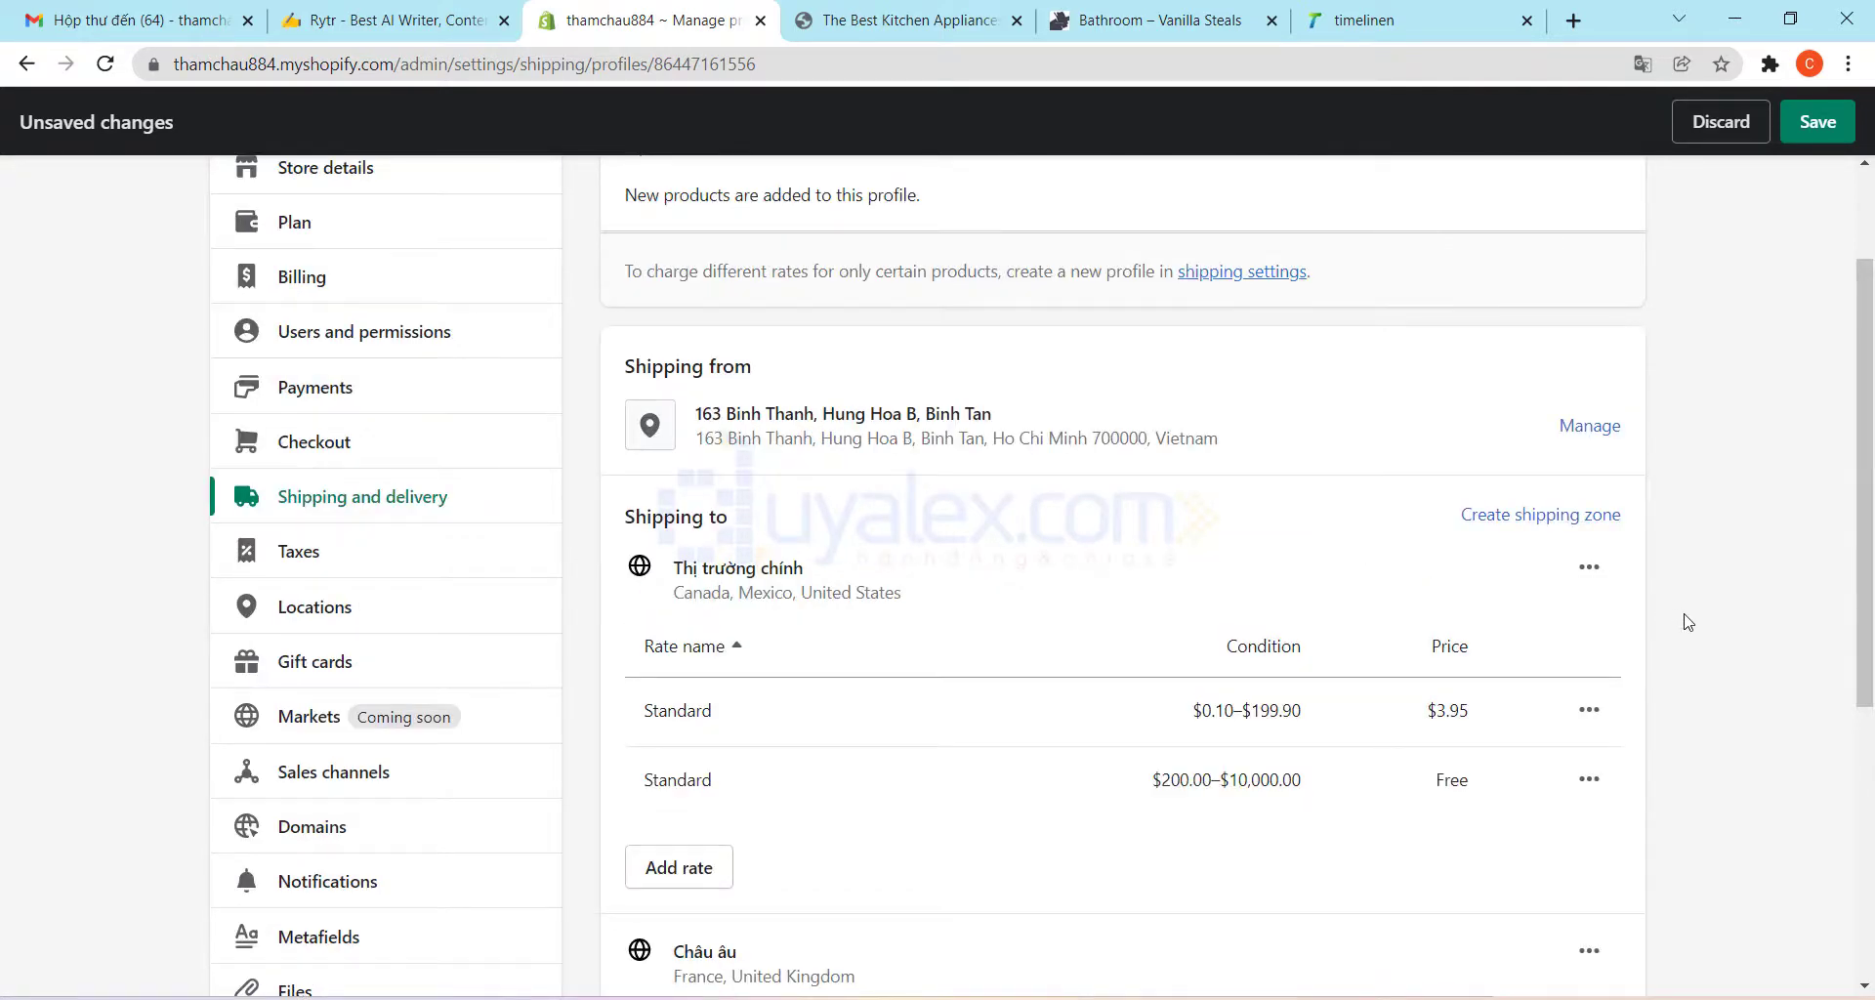
{"action": "scroll", "coordinate": [1688, 621], "scroll_direction": "down", "scroll_amount": 2}
{"action": "scroll", "coordinate": [1123, 567], "scroll_direction": "up", "scroll_amount": 3}
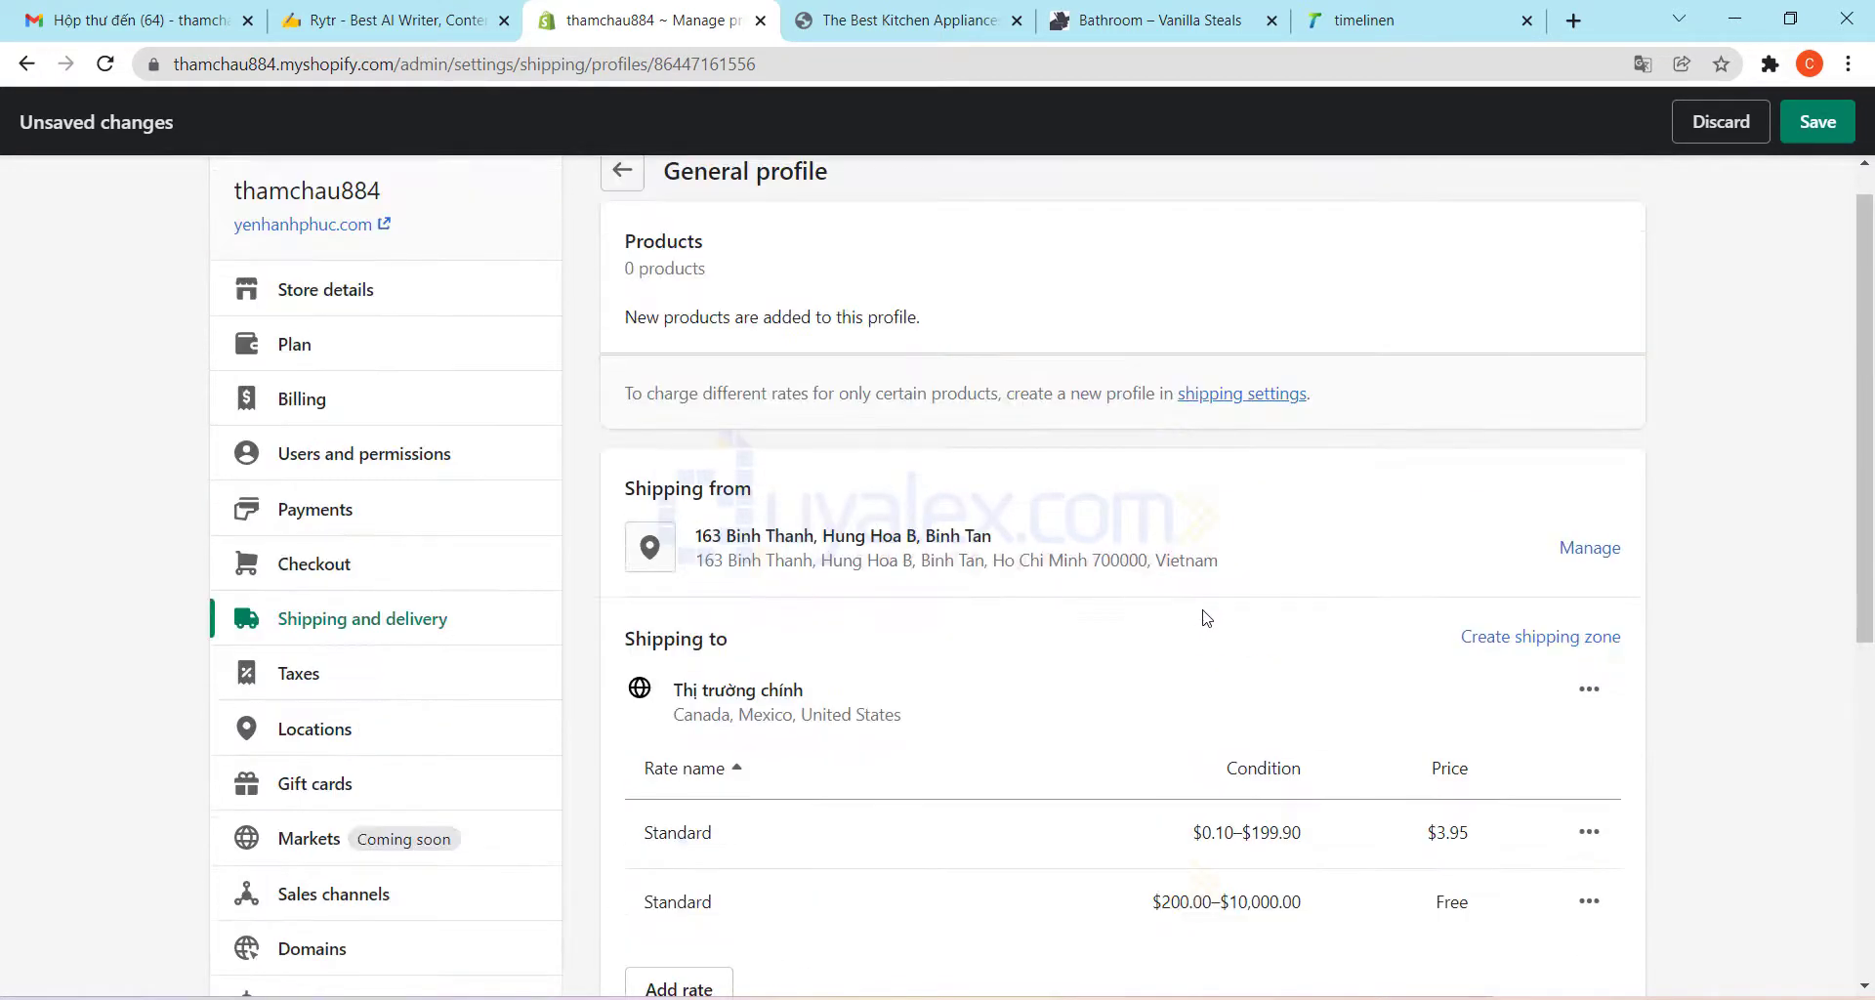
Start a new conditional rate for the "Châu âu" zone and name it "Standard"
{"action": "scroll", "coordinate": [1207, 617], "scroll_direction": "down", "scroll_amount": 4}
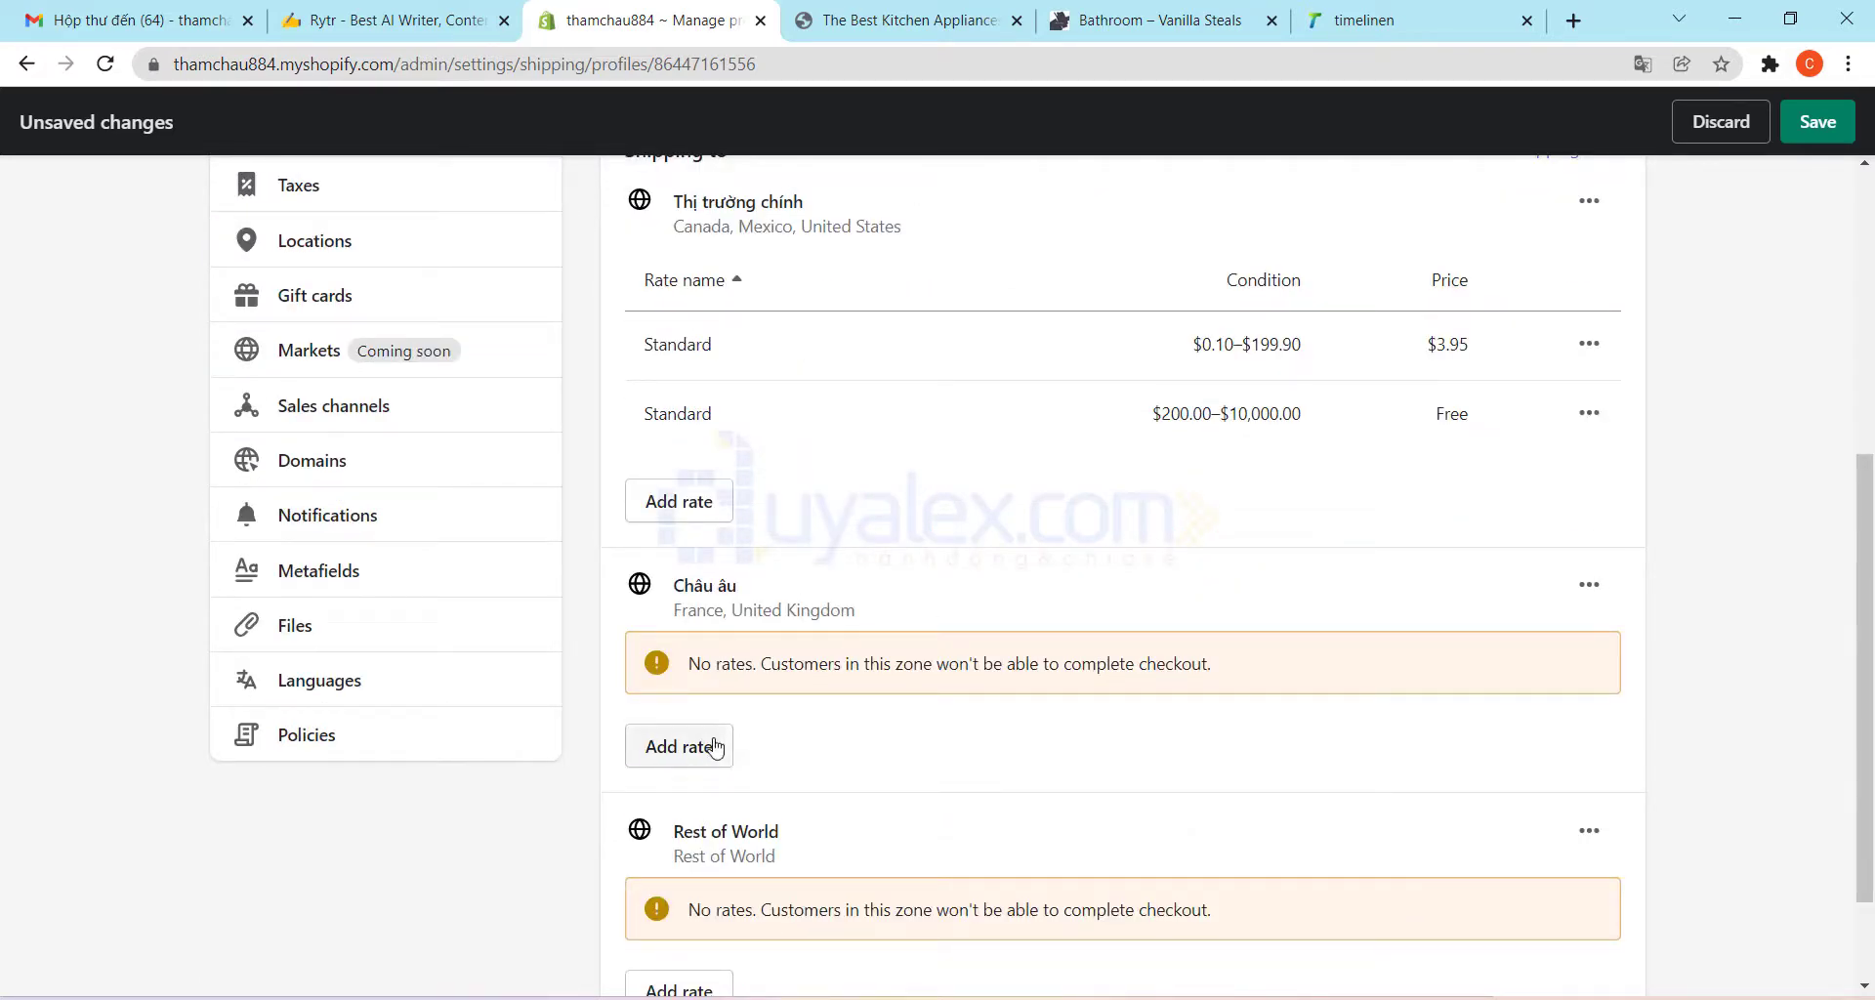
{"action": "left_click", "coordinate": [716, 747]}
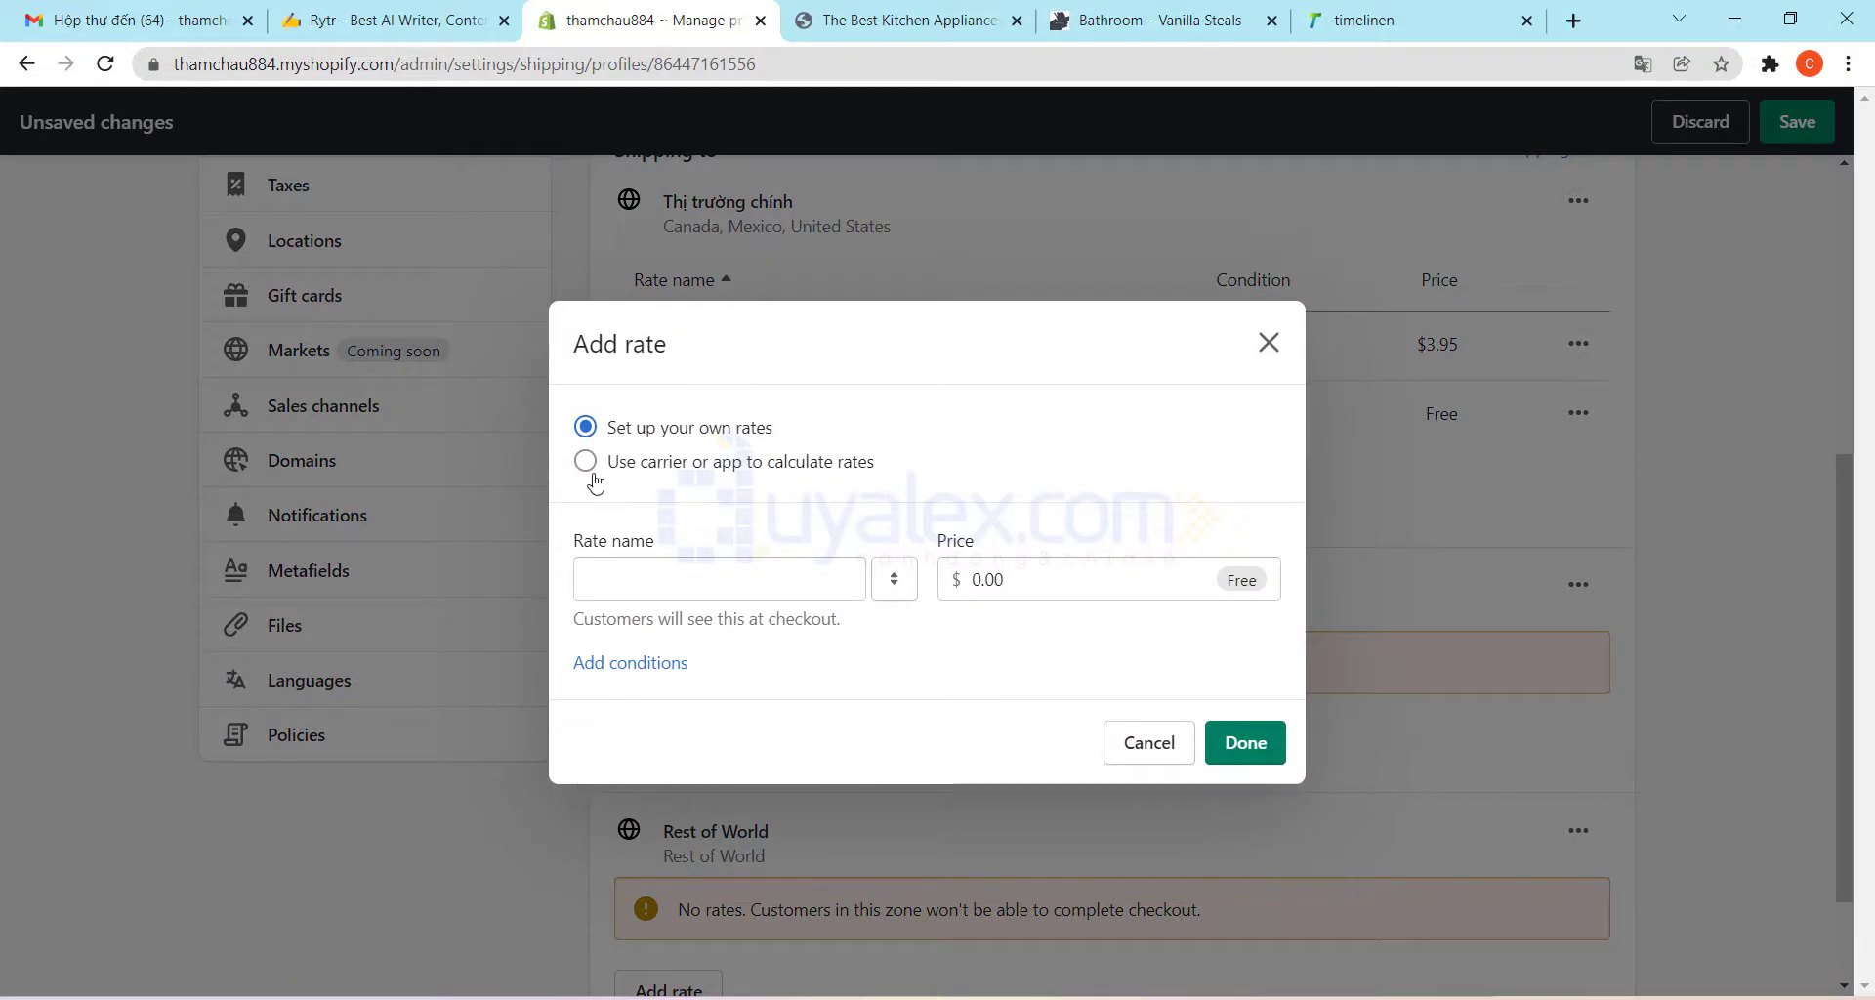
{"action": "left_click", "coordinate": [640, 666]}
{"action": "left_click", "coordinate": [678, 505]}
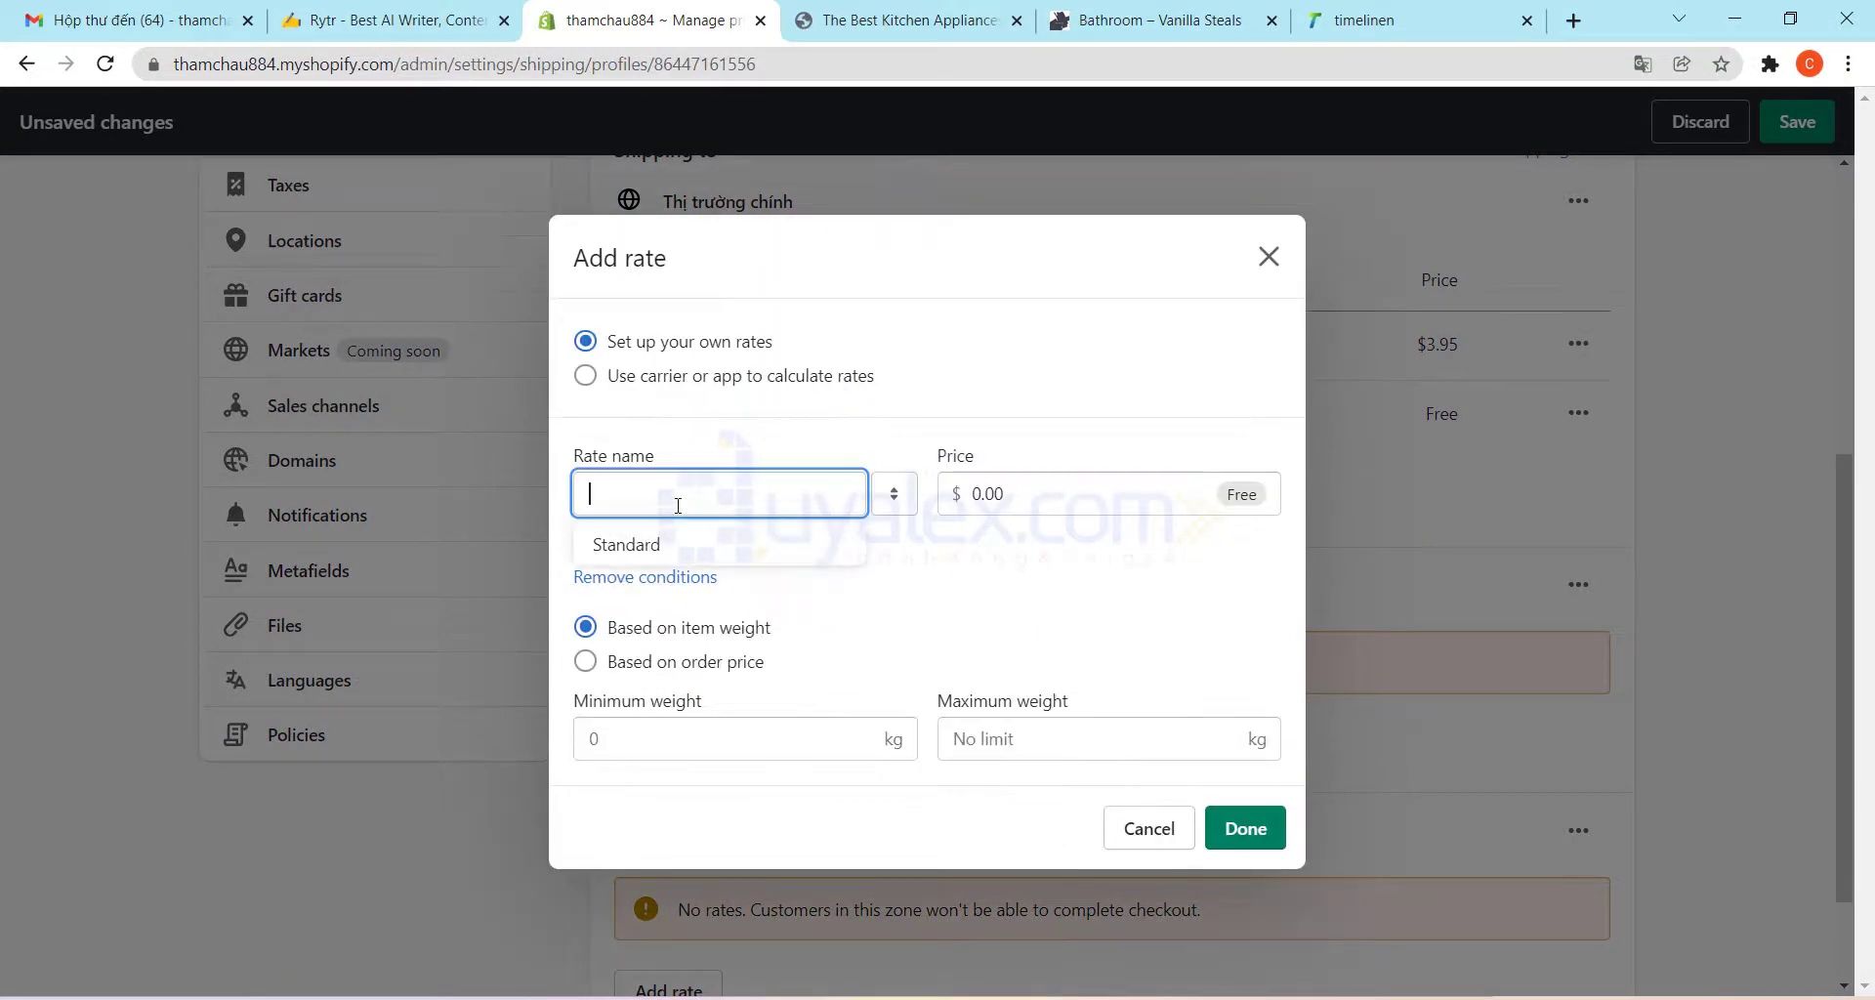
{"action": "type", "text": "Standard"}
Base the "Châu âu" rate's condition on order price, ranging from $0.10 to $199.90
{"action": "left_click", "coordinate": [684, 661]}
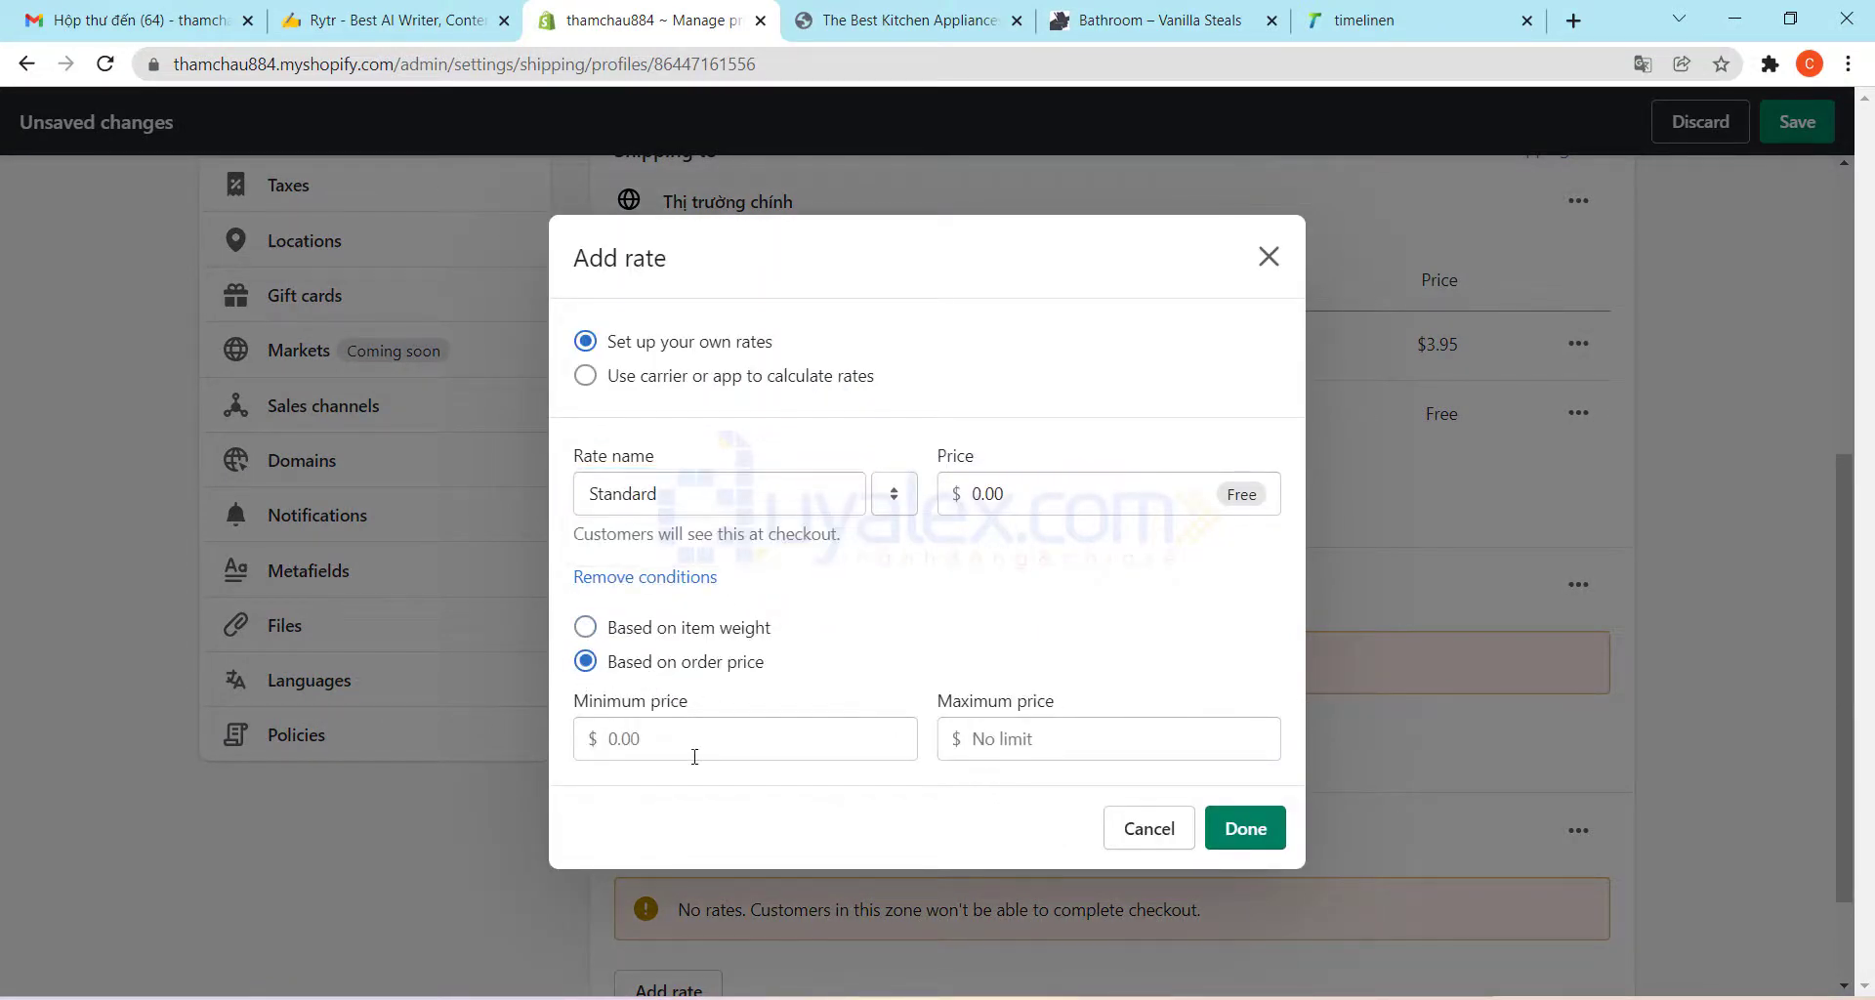
{"action": "left_click", "coordinate": [747, 737]}
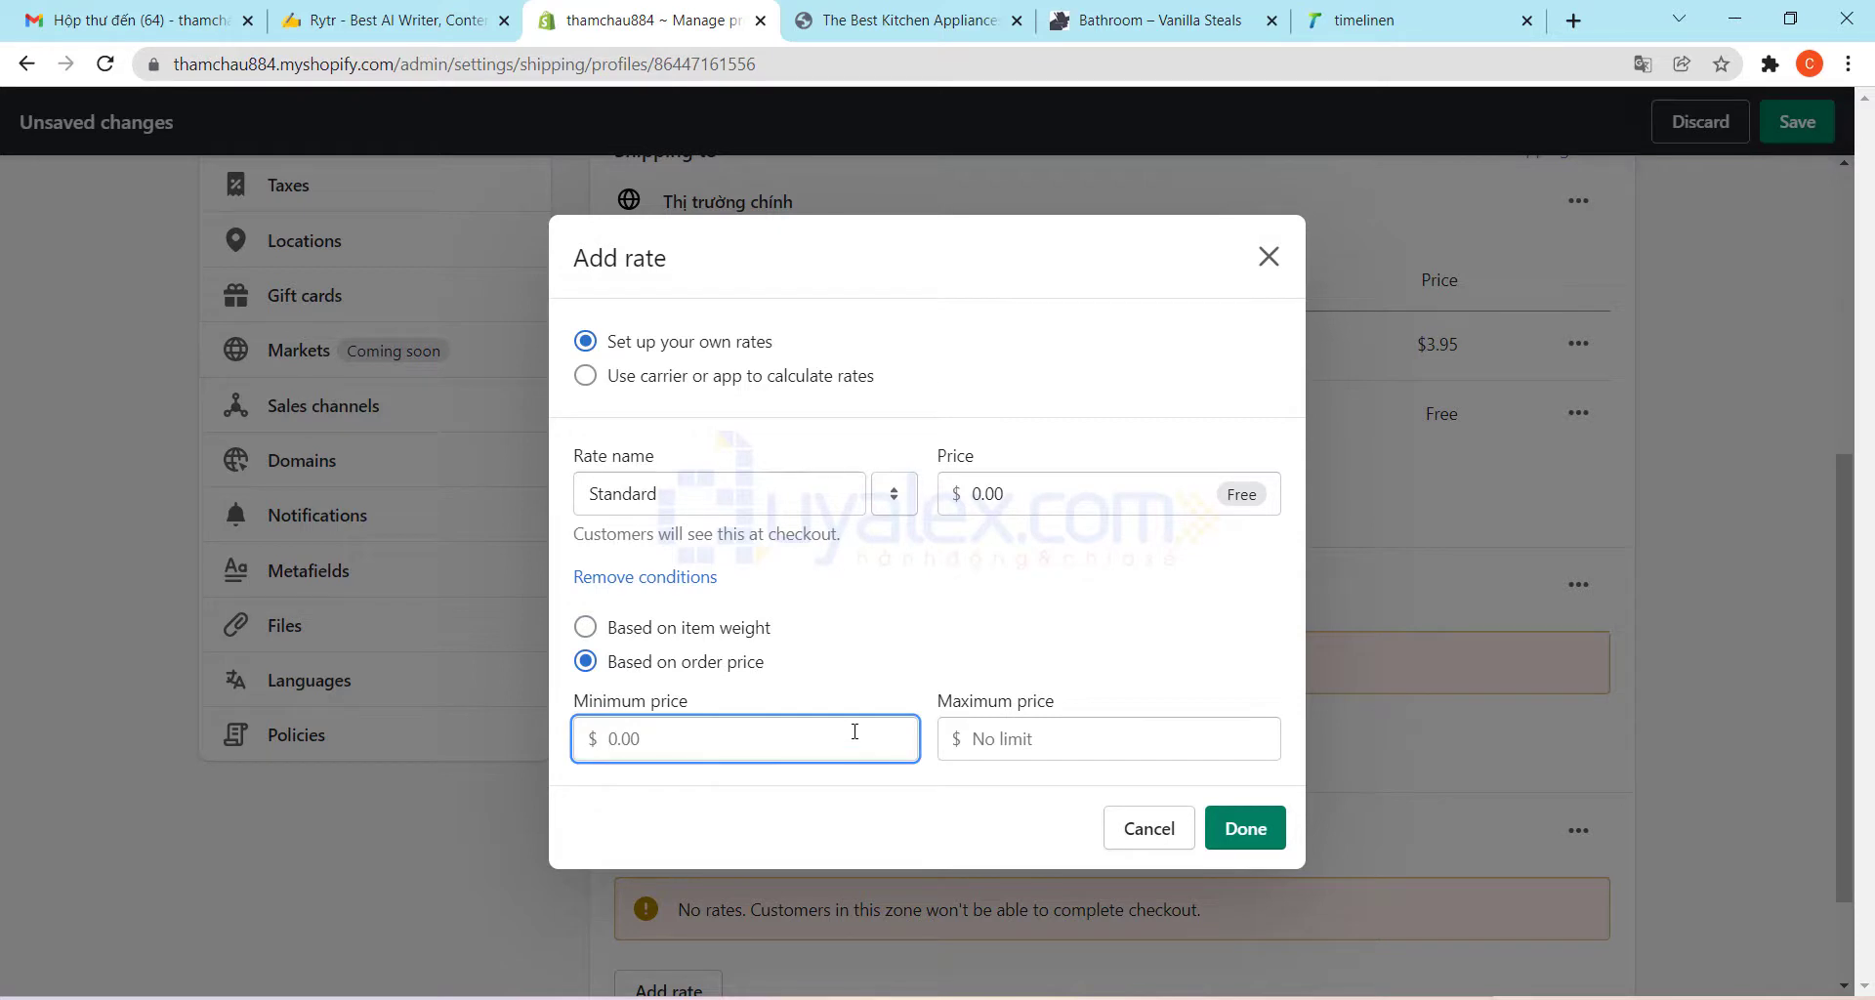
{"action": "type", "text": "0.1"}
{"action": "left_click", "coordinate": [1028, 757]}
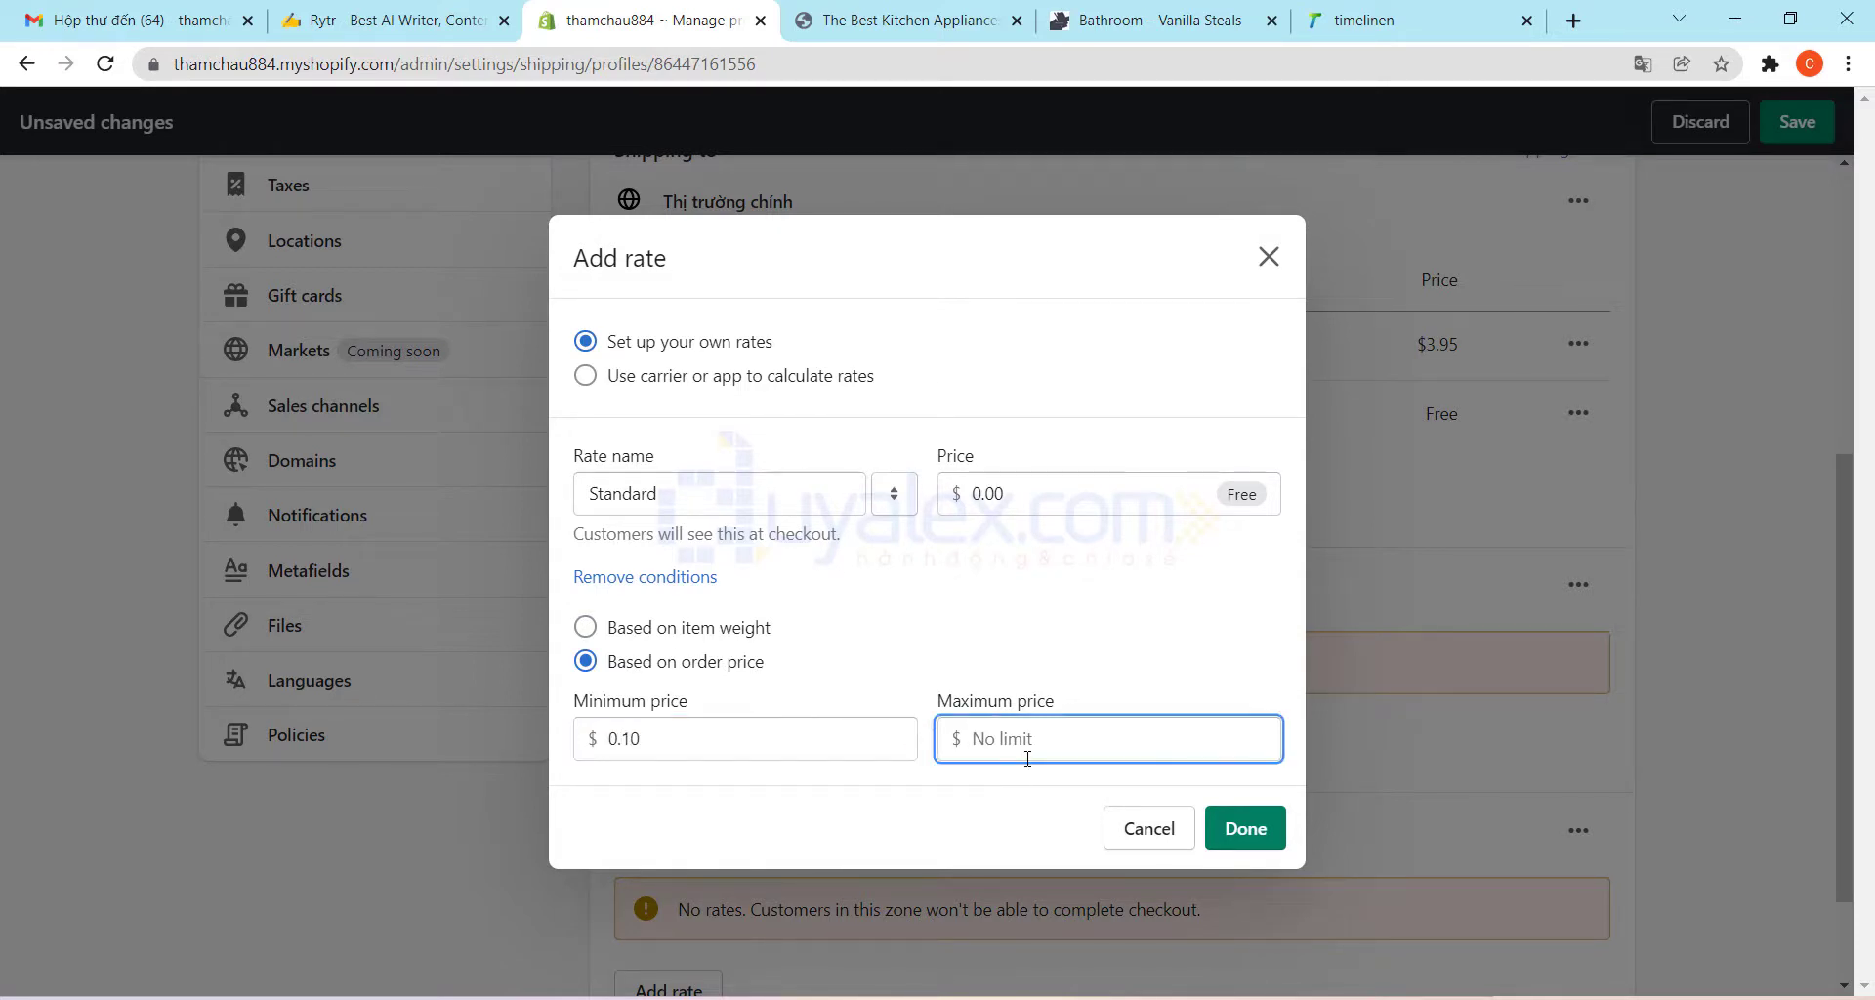
{"action": "type", "text": "199.9"}
Set the price of the new "Châu âu" rate to $9.95
{"action": "left_click", "coordinate": [1023, 497]}
{"action": "left_click_drag", "start_coordinate": [1024, 496], "coordinate": [928, 503]}
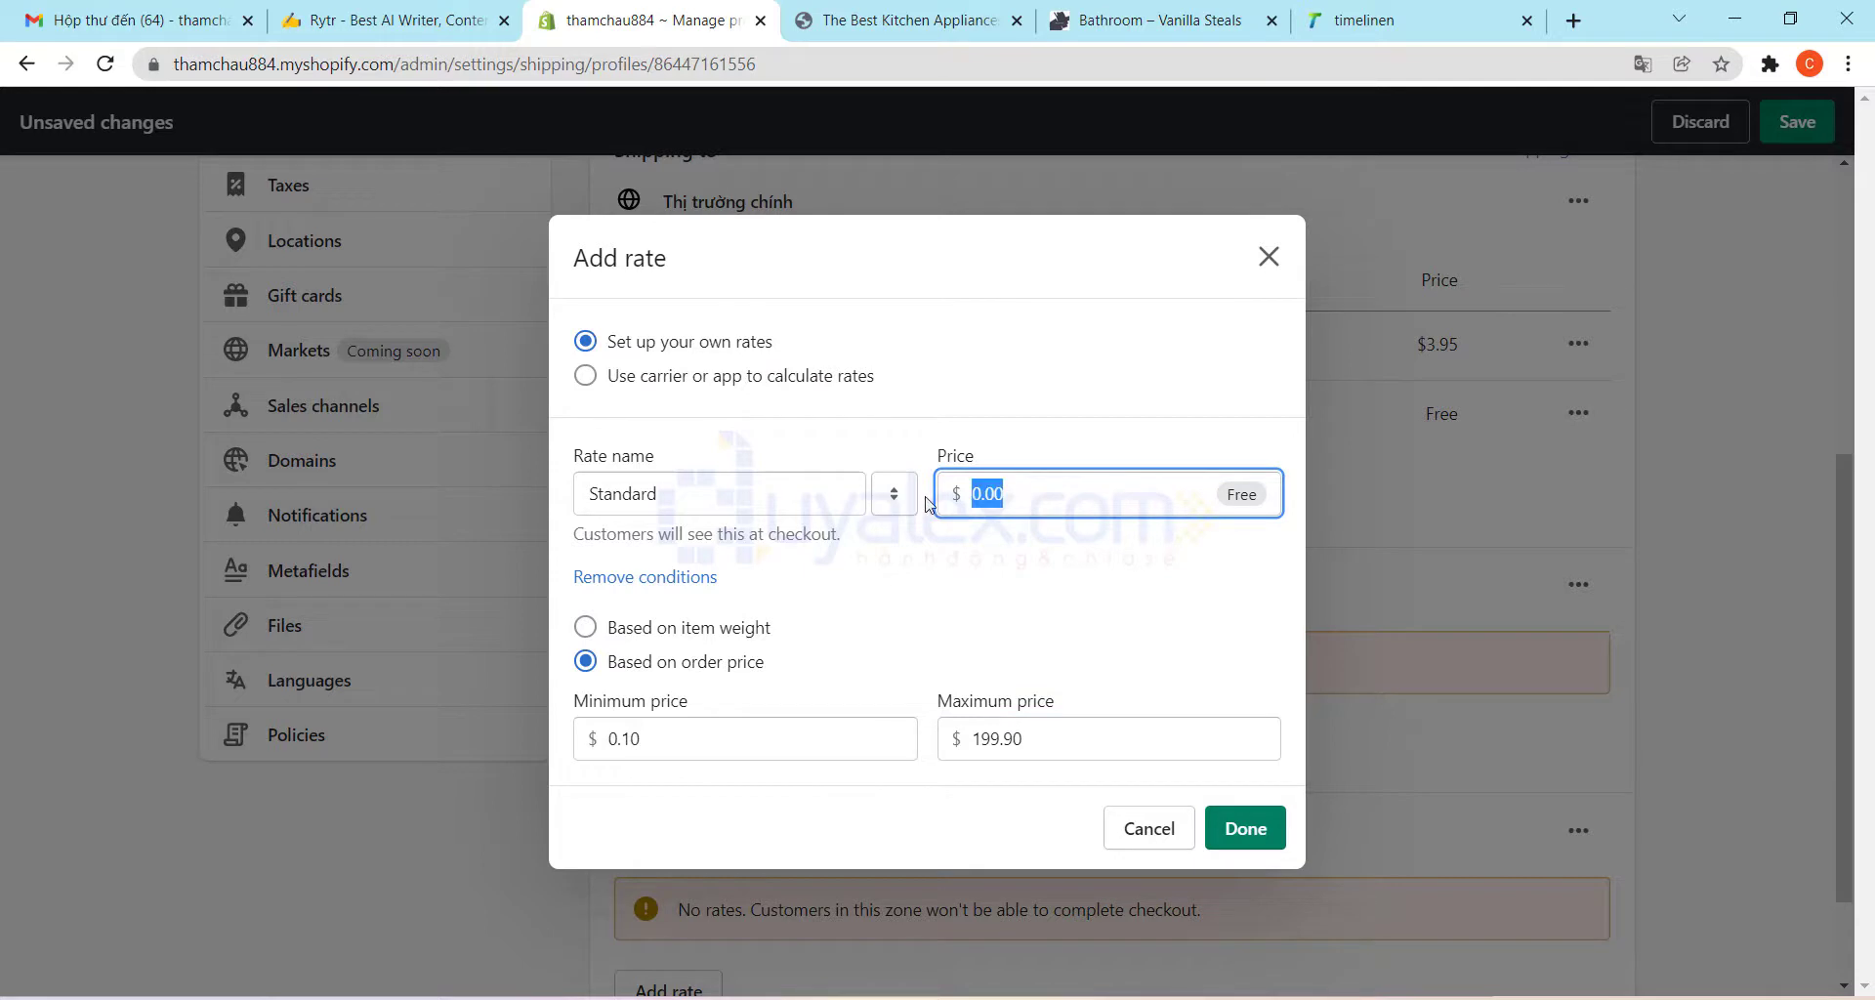
{"action": "type", "text": "59.95"}
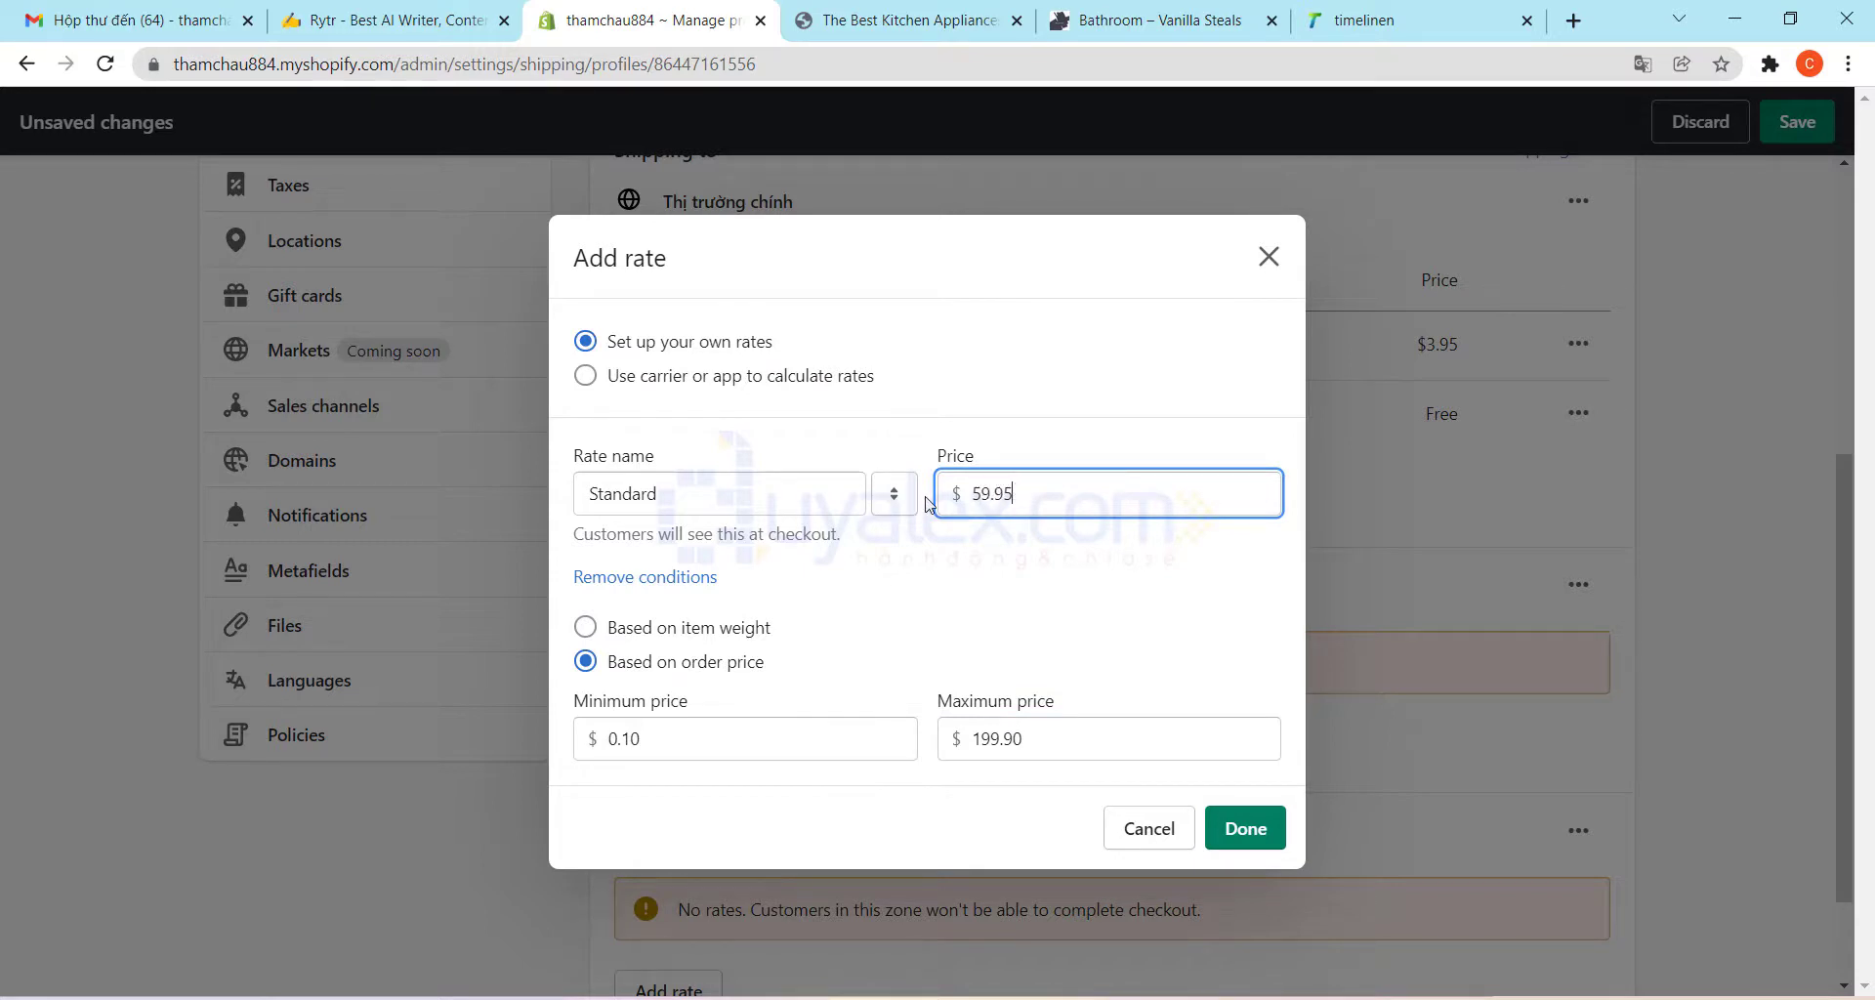
{"action": "key", "text": "BackSpace"}
{"action": "key", "text": "BackSpace"}
{"action": "type", "text": "9"}
{"action": "left_click", "coordinate": [1041, 605]}
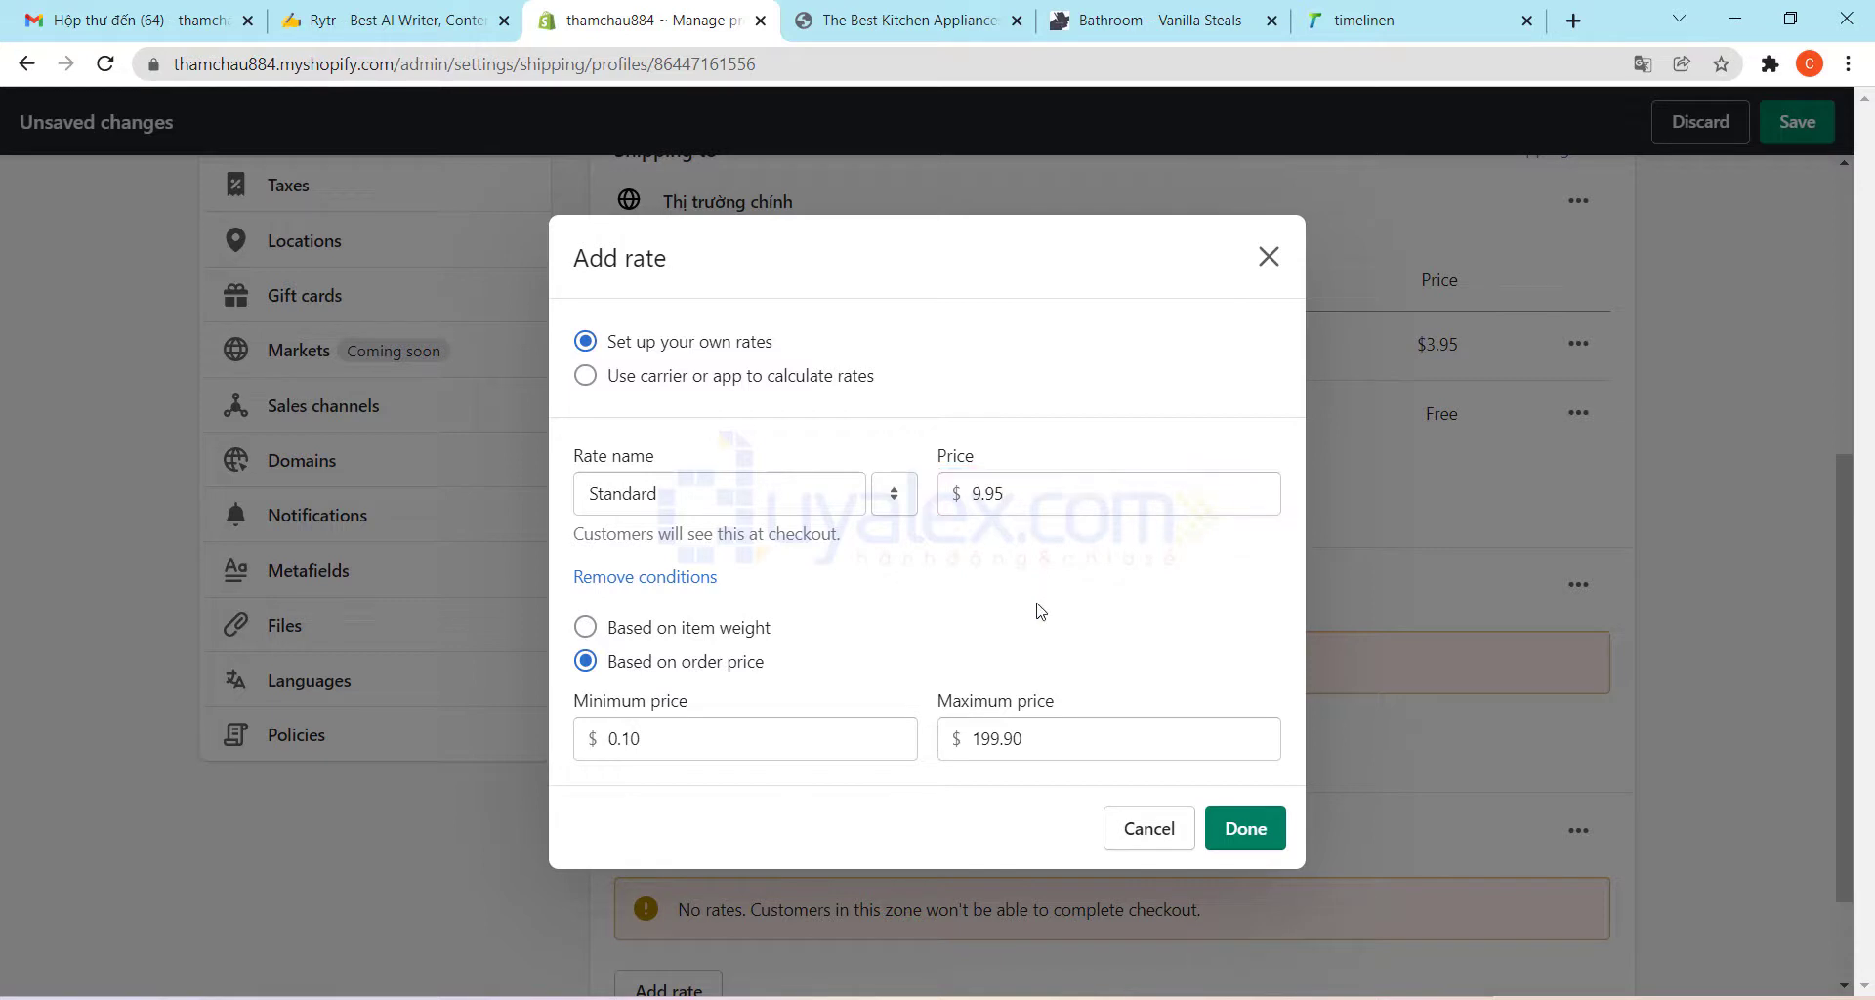
Set the "Châu âu" rate's price to $5.95 and finish adding the rate
{"action": "left_click", "coordinate": [979, 493]}
{"action": "key", "text": "shift+Right"}
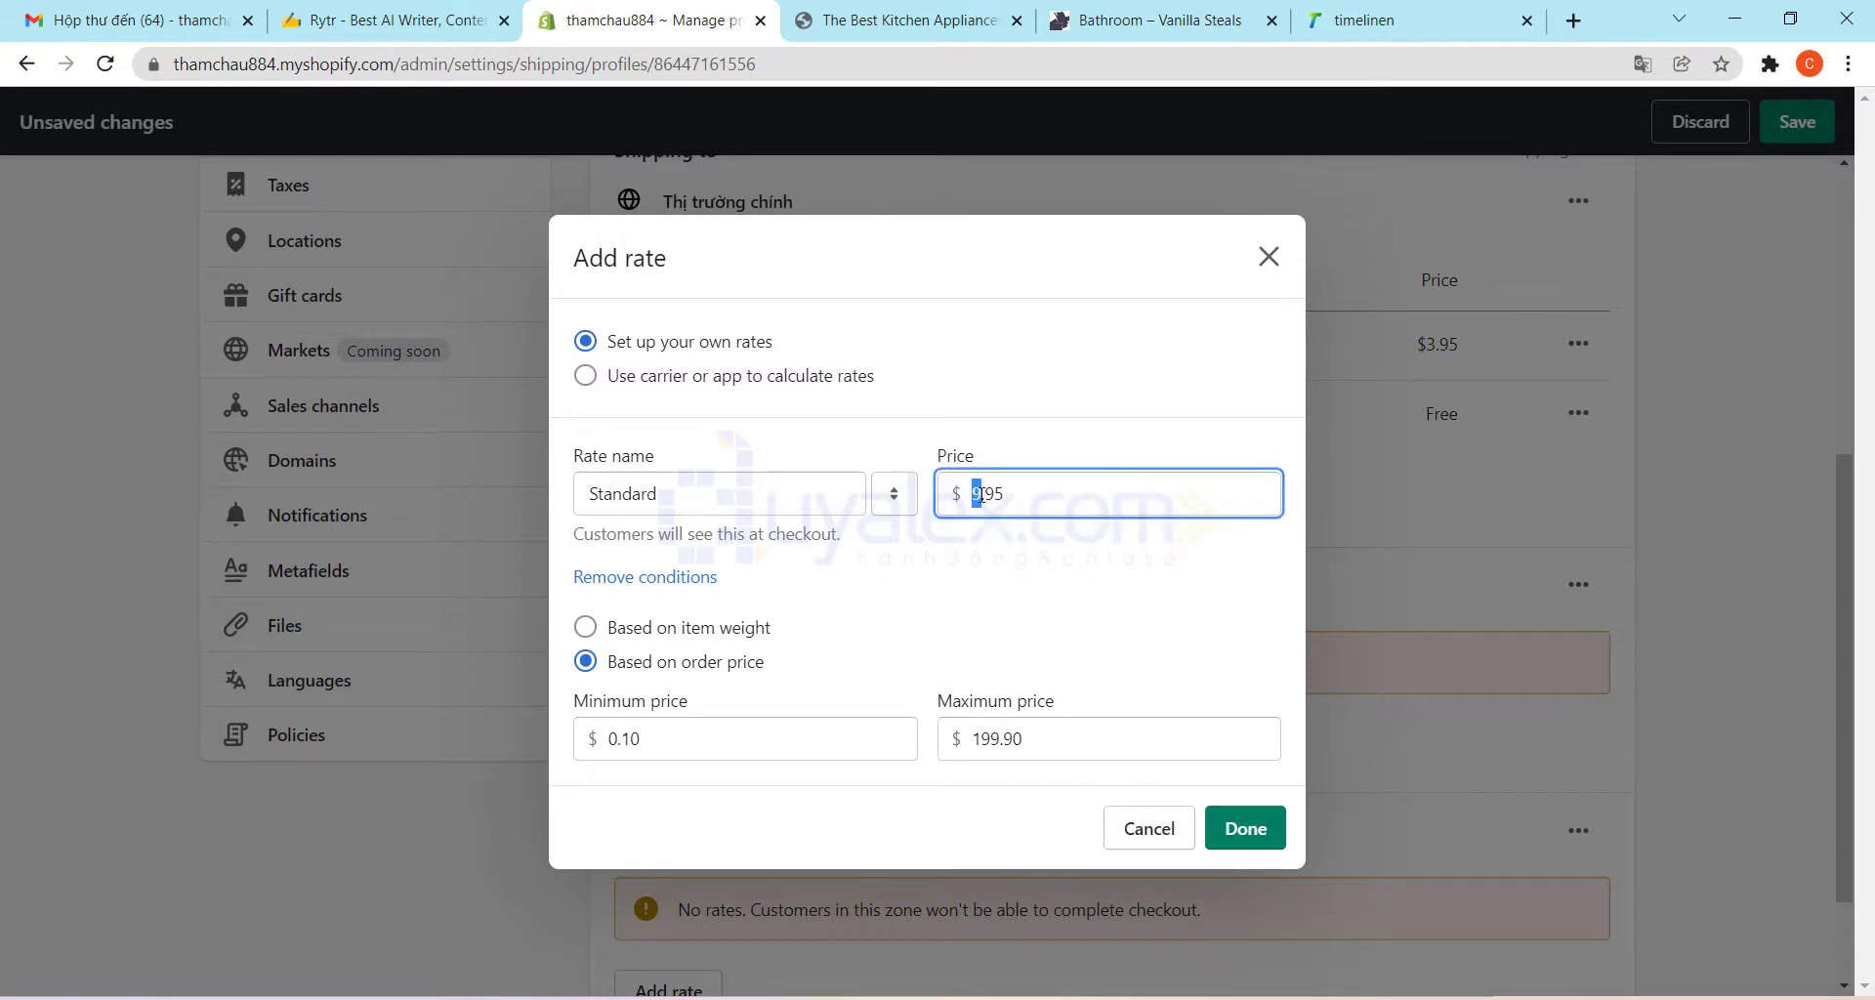
{"action": "type", "text": "5"}
{"action": "triple_click", "coordinate": [1181, 674]}
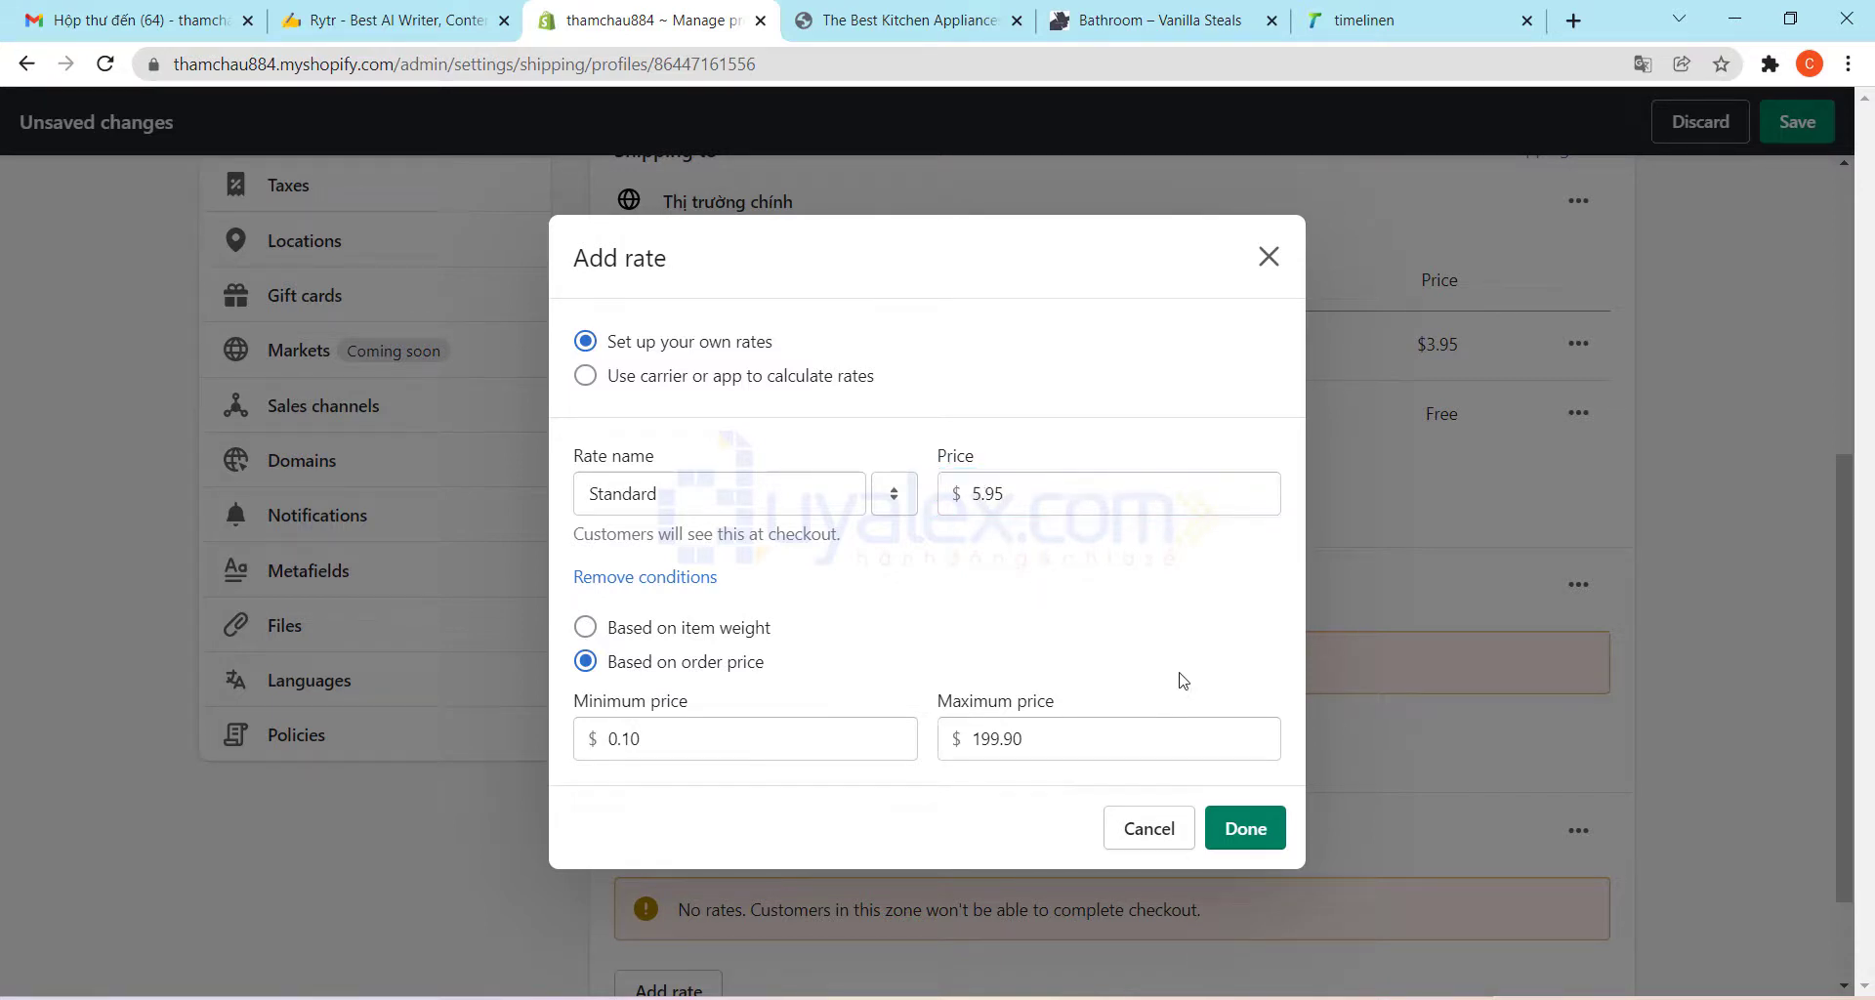
{"action": "left_click", "coordinate": [1240, 828]}
Start a second conditional rate for the "Châu âu" zone and name it "Standard"
{"action": "scroll", "coordinate": [720, 766], "scroll_direction": "down", "scroll_amount": 1}
{"action": "left_click", "coordinate": [698, 708]}
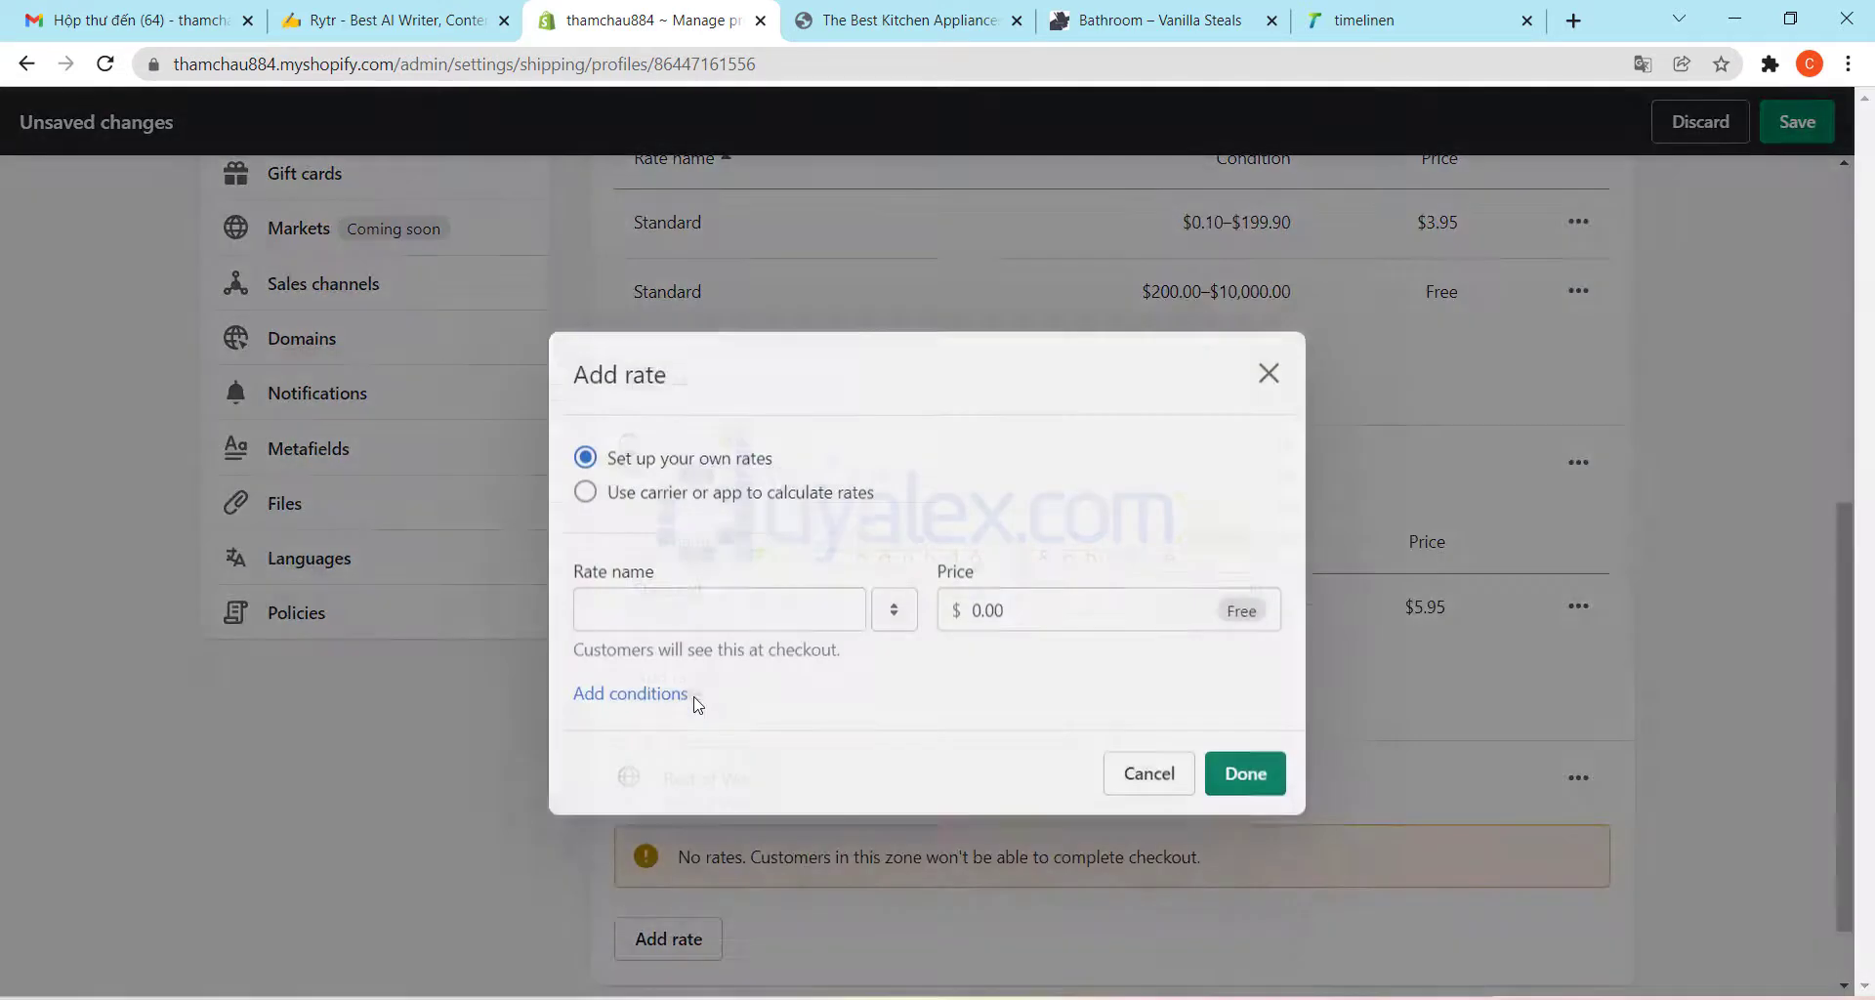
{"action": "left_click", "coordinate": [633, 667]}
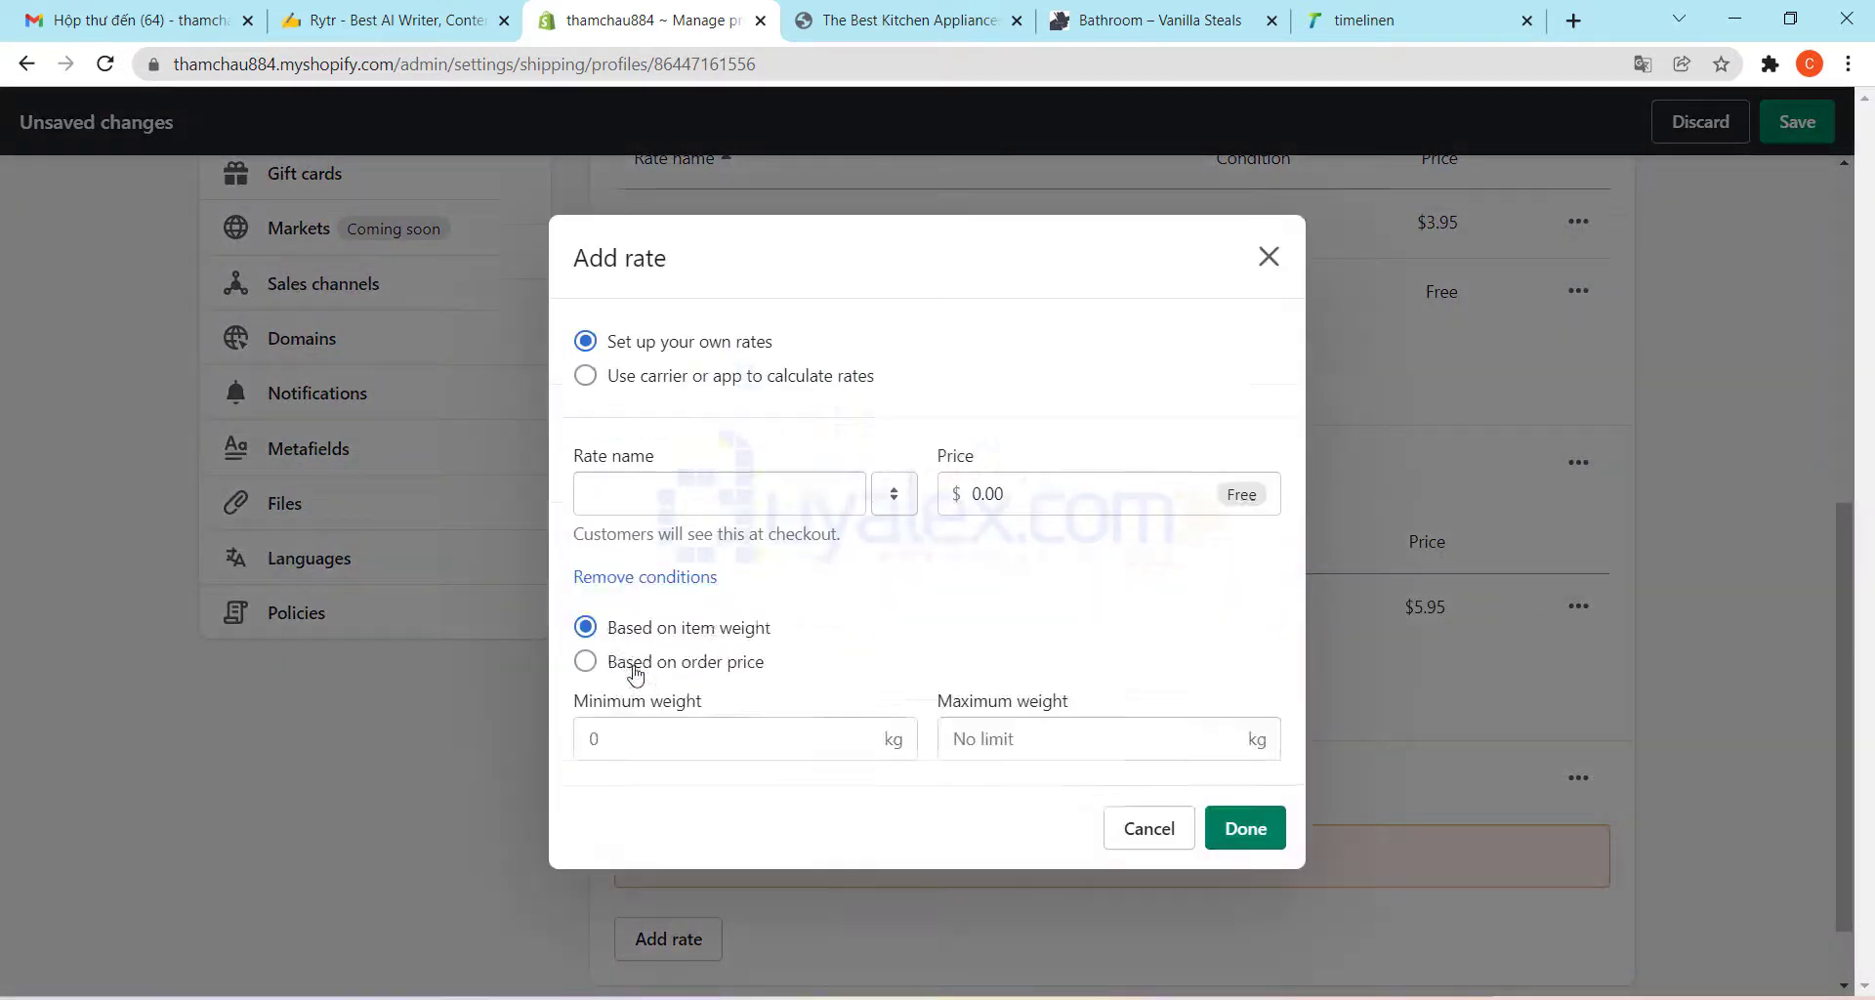
{"action": "left_click", "coordinate": [733, 493]}
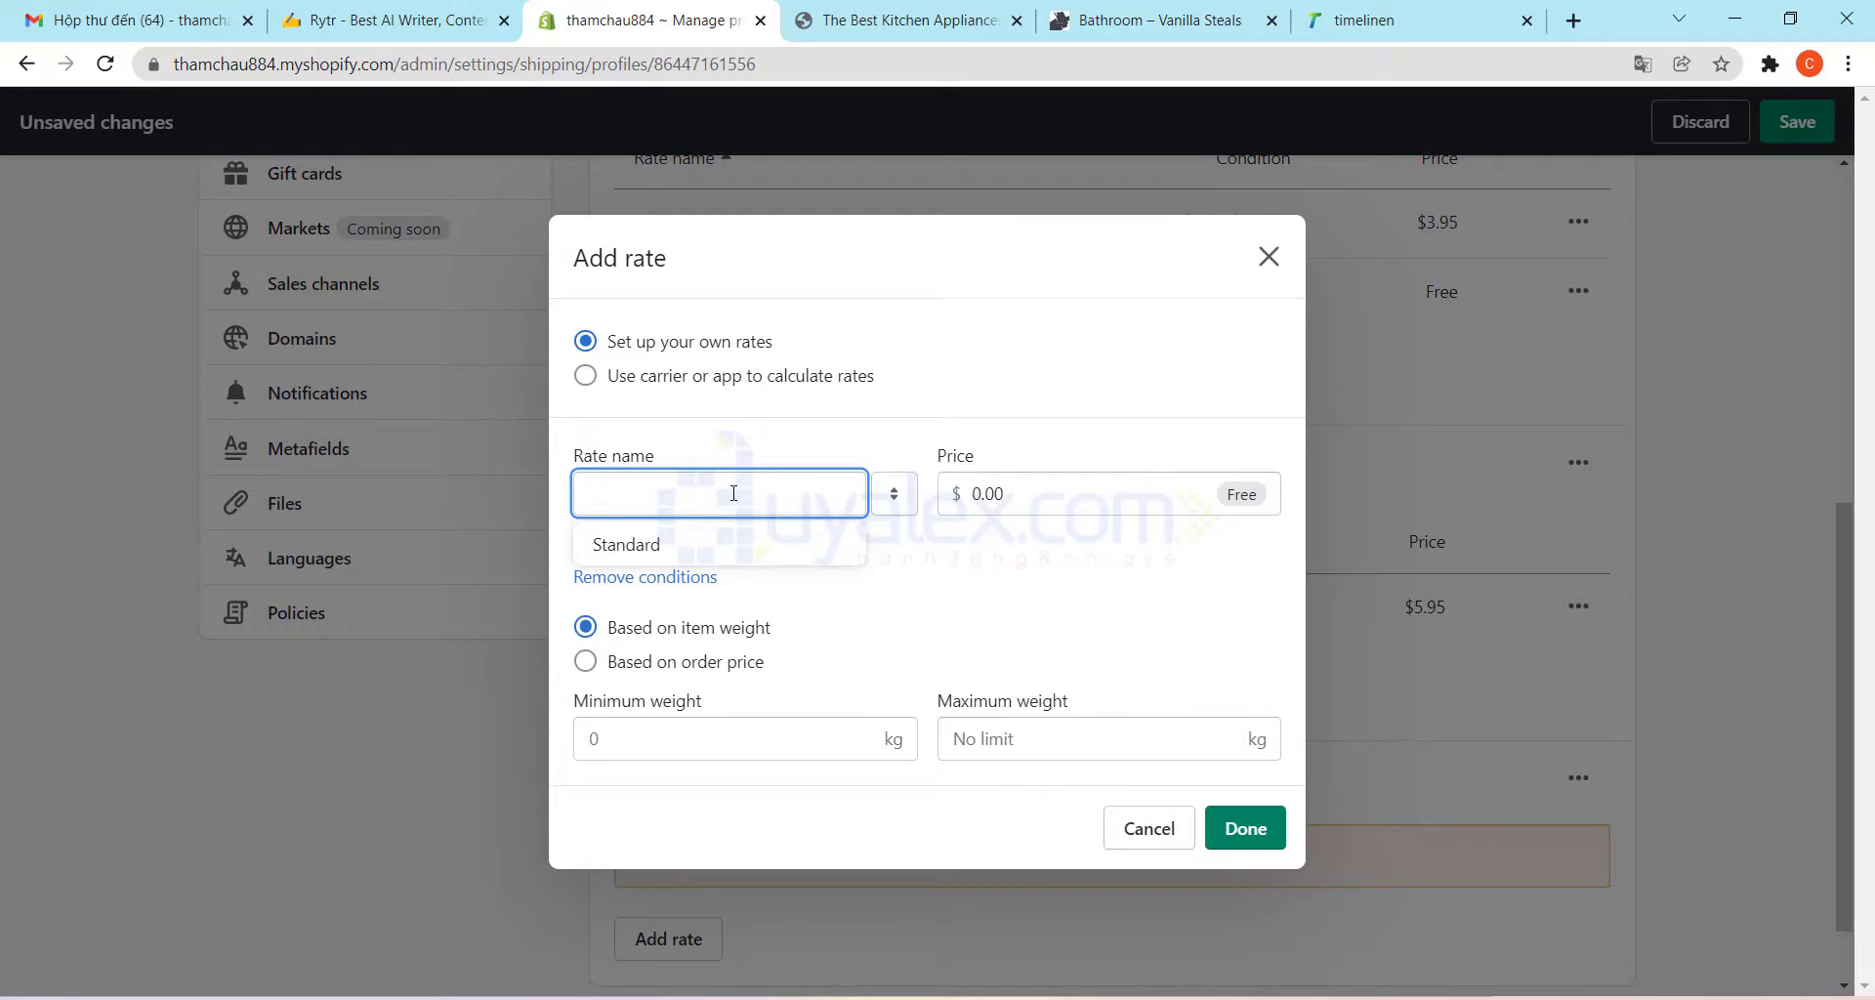
{"action": "left_click", "coordinate": [719, 544]}
Base the free "Châu âu" rate's condition on order price, from $200 to $10,000, and finish adding the rate
{"action": "left_click", "coordinate": [686, 661]}
{"action": "left_click", "coordinate": [683, 739]}
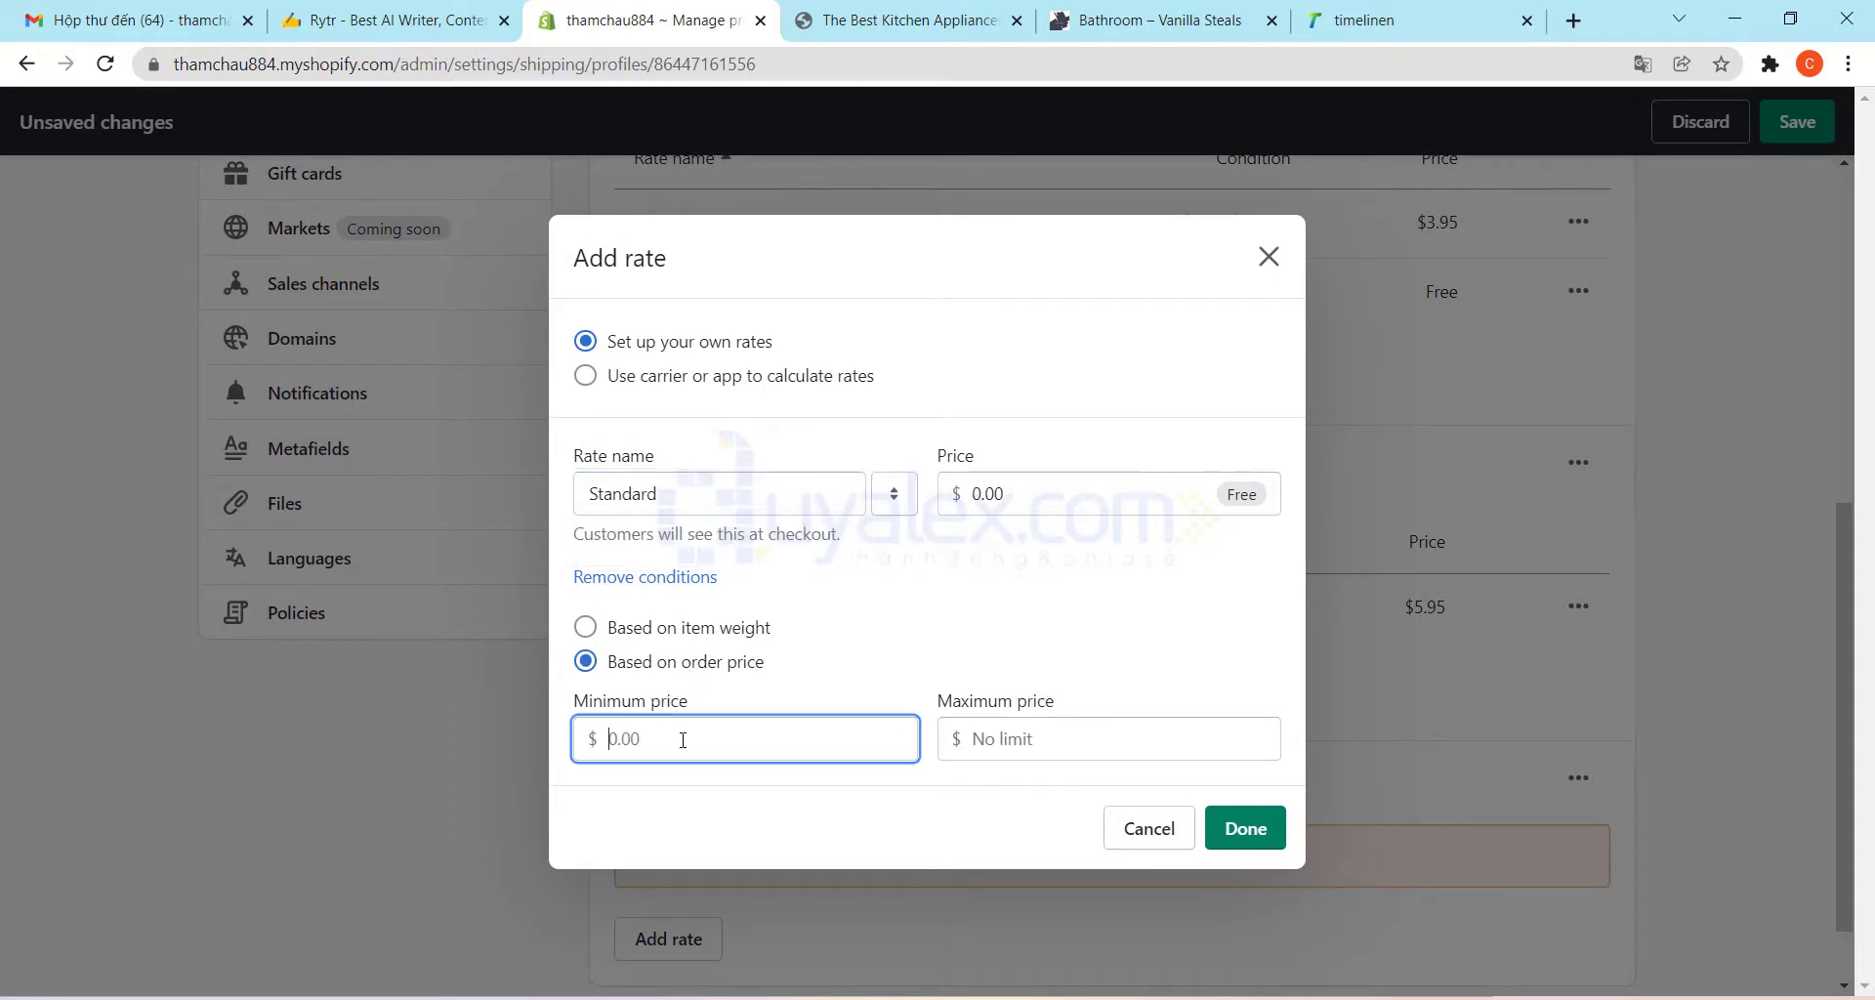
{"action": "type", "text": "200"}
{"action": "left_click", "coordinate": [1045, 740]}
{"action": "type", "text": "10000"}
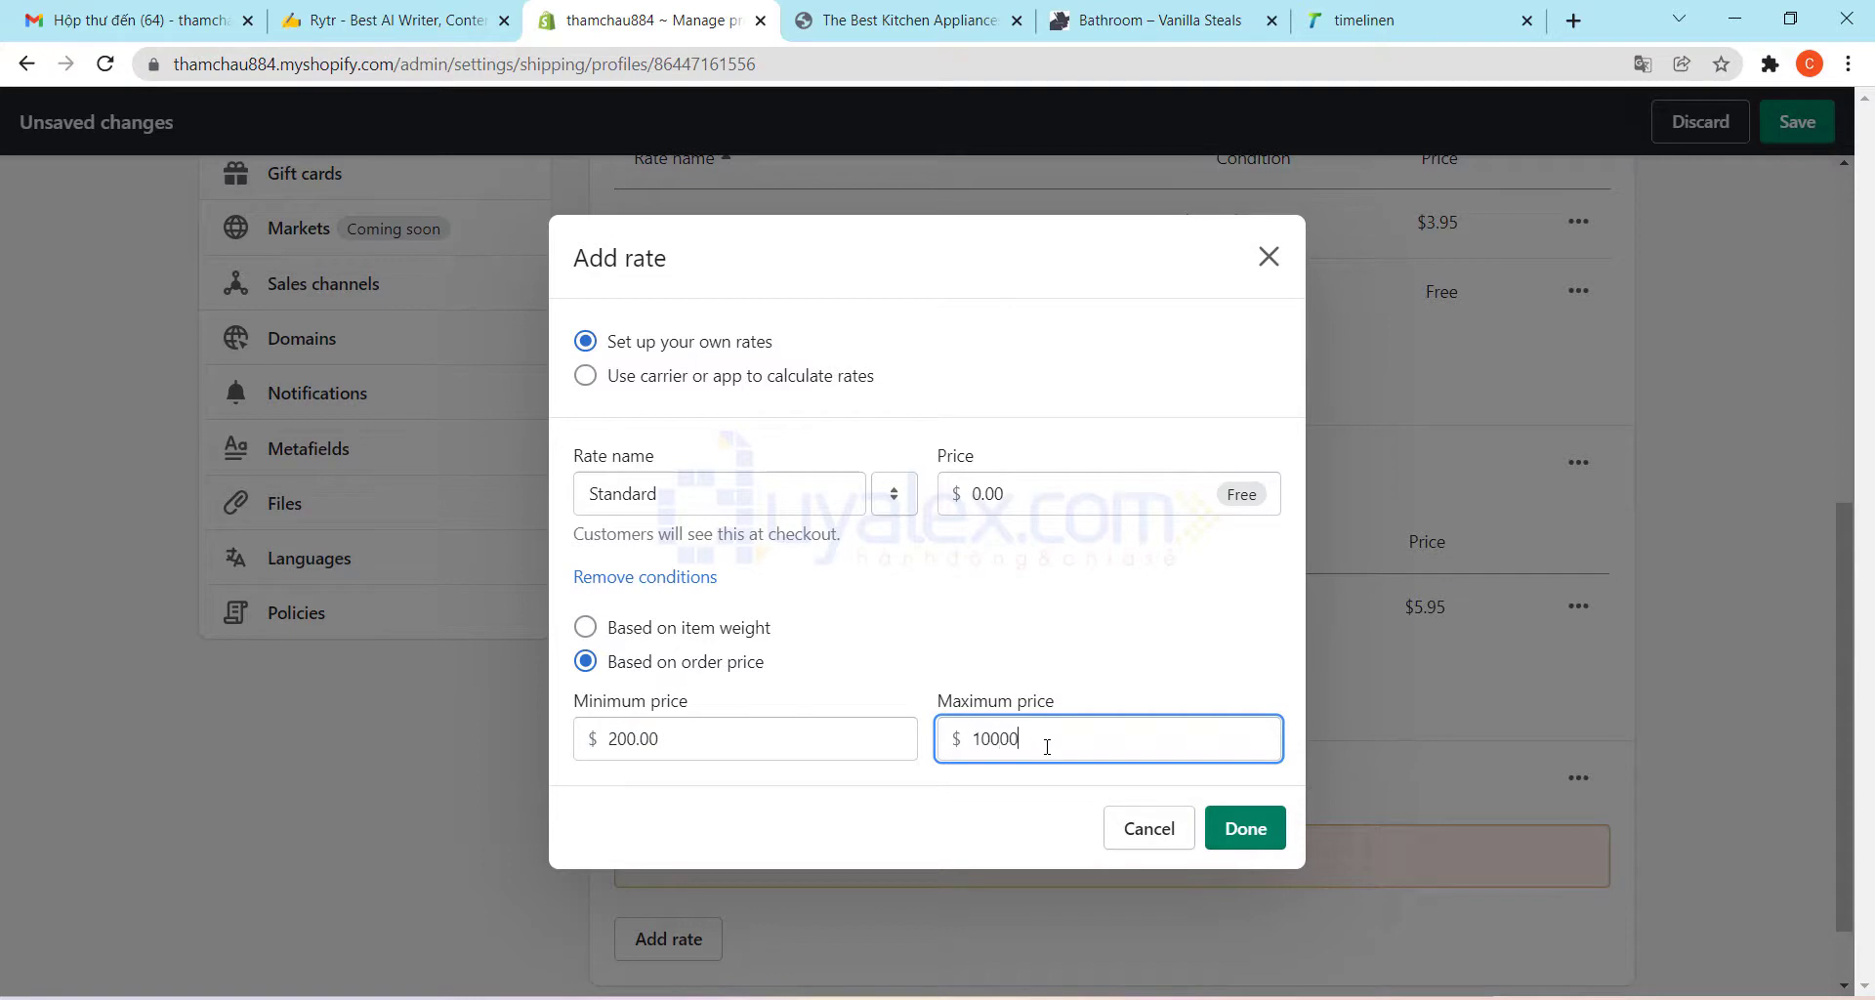
{"action": "left_click", "coordinate": [1245, 828]}
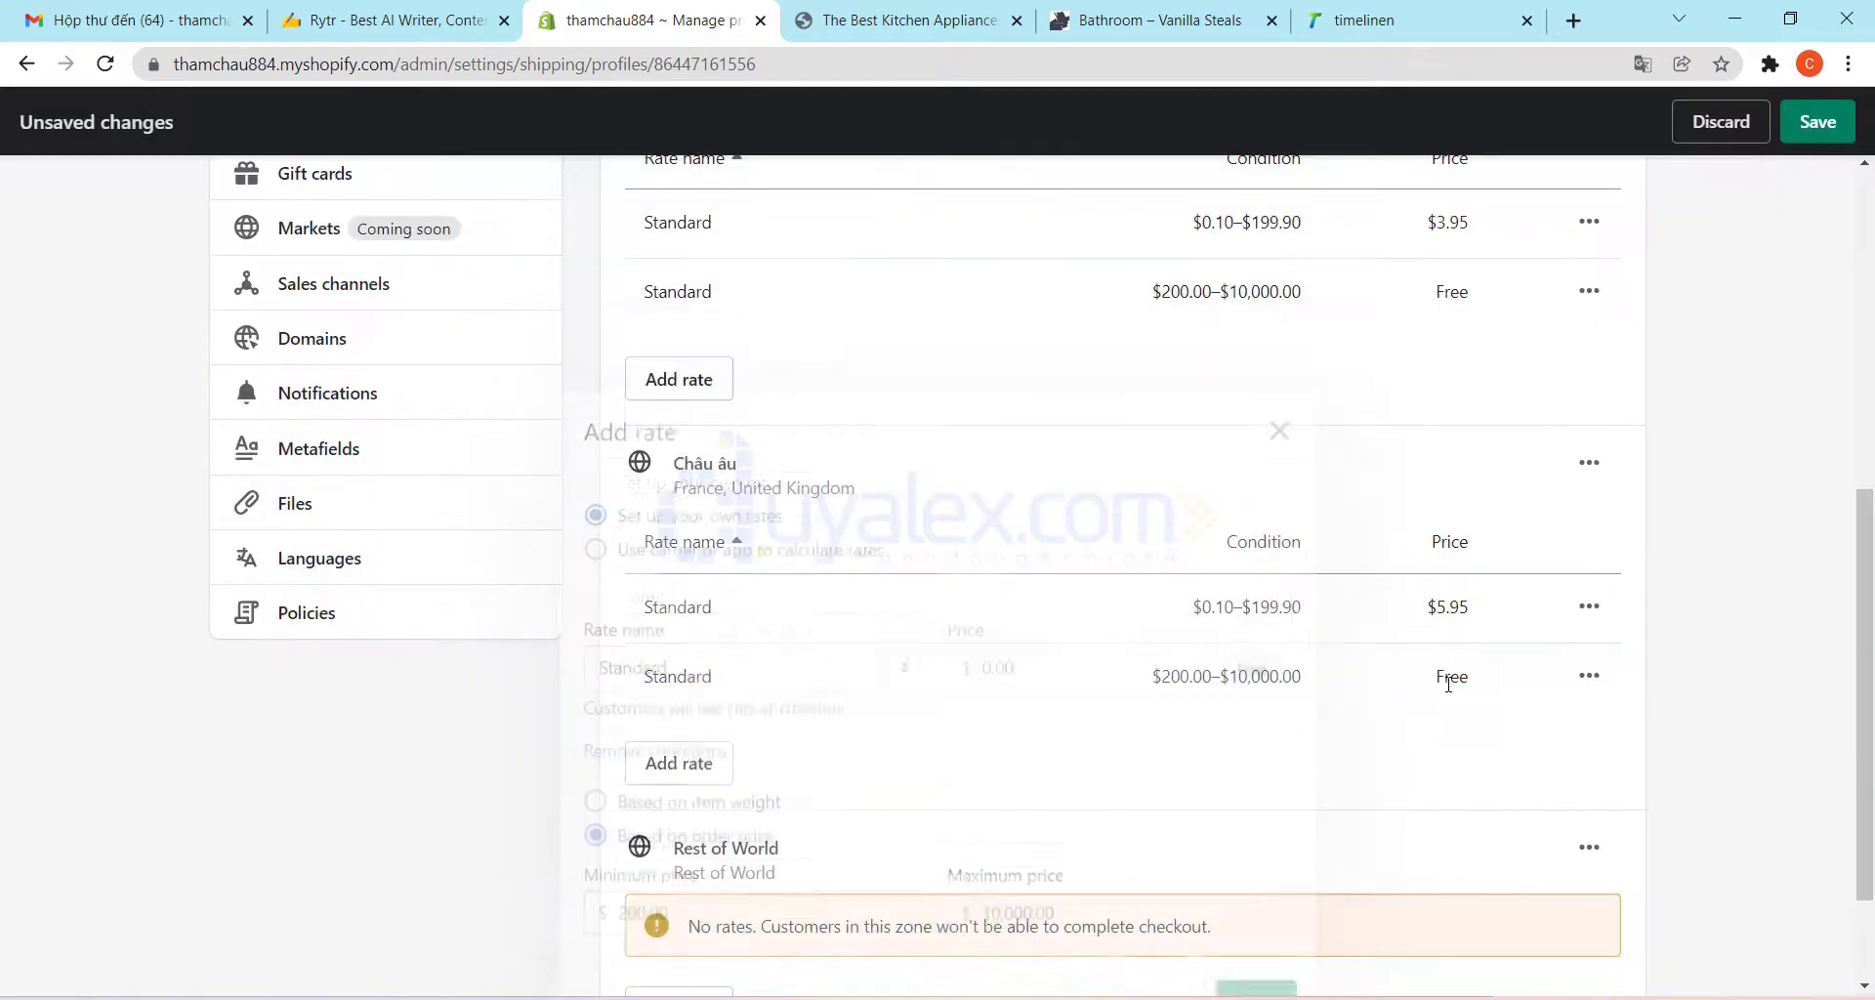
Review the rates of all shipping zones and the zone options available for Rest of World
{"action": "scroll", "coordinate": [1324, 742], "scroll_direction": "down", "scroll_amount": 2}
{"action": "scroll", "coordinate": [1074, 664], "scroll_direction": "up", "scroll_amount": 2}
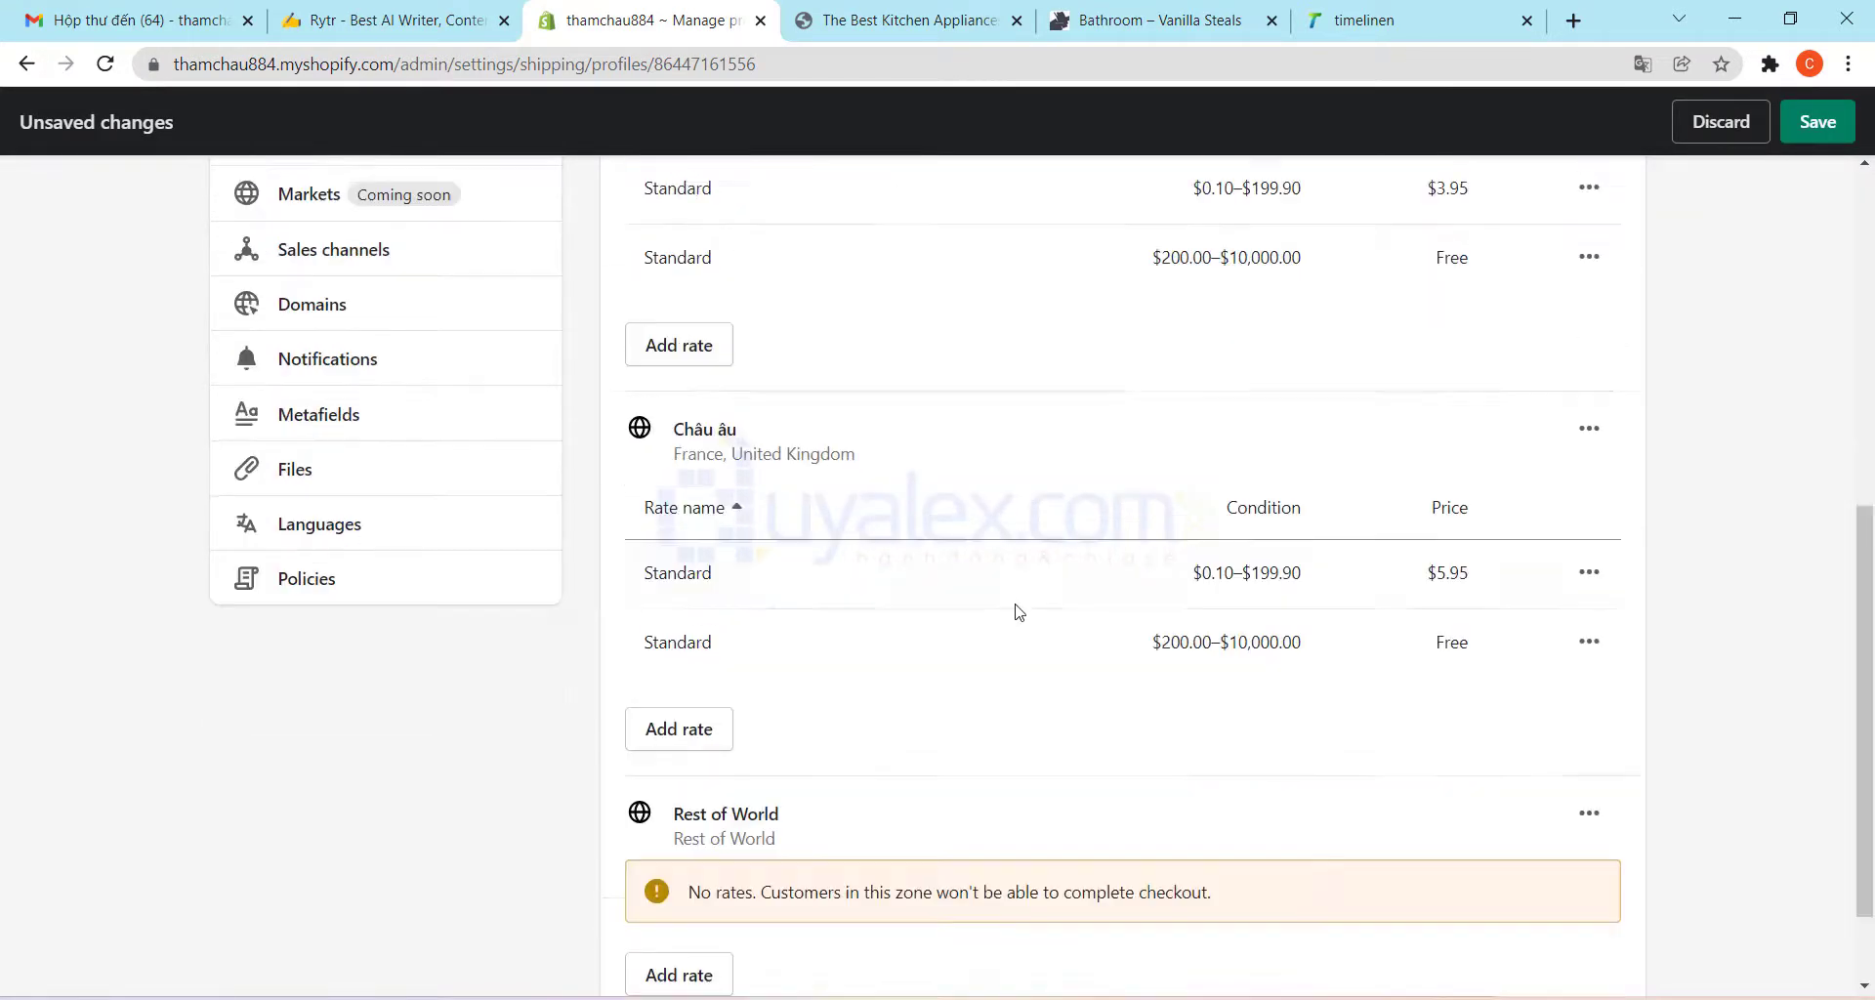
{"action": "scroll", "coordinate": [862, 531], "scroll_direction": "up", "scroll_amount": 3}
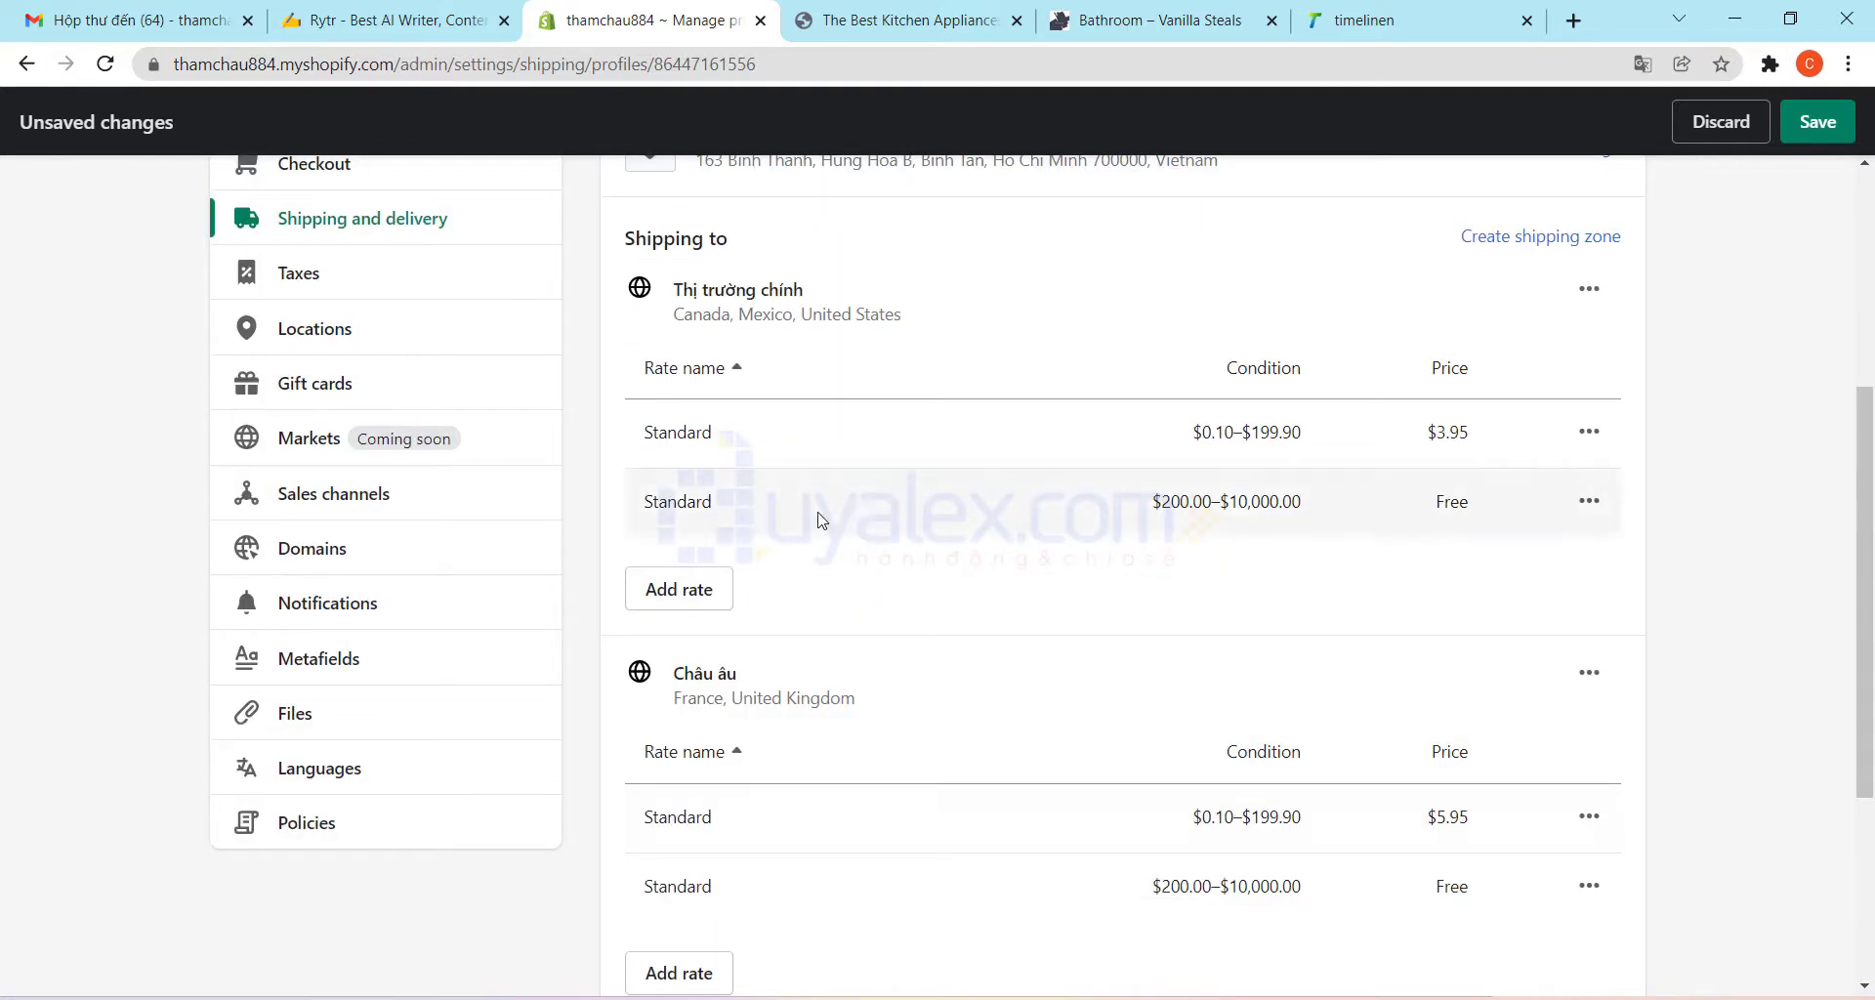
{"action": "scroll", "coordinate": [977, 523], "scroll_direction": "down", "scroll_amount": 1}
{"action": "scroll", "coordinate": [1123, 566], "scroll_direction": "down", "scroll_amount": 3}
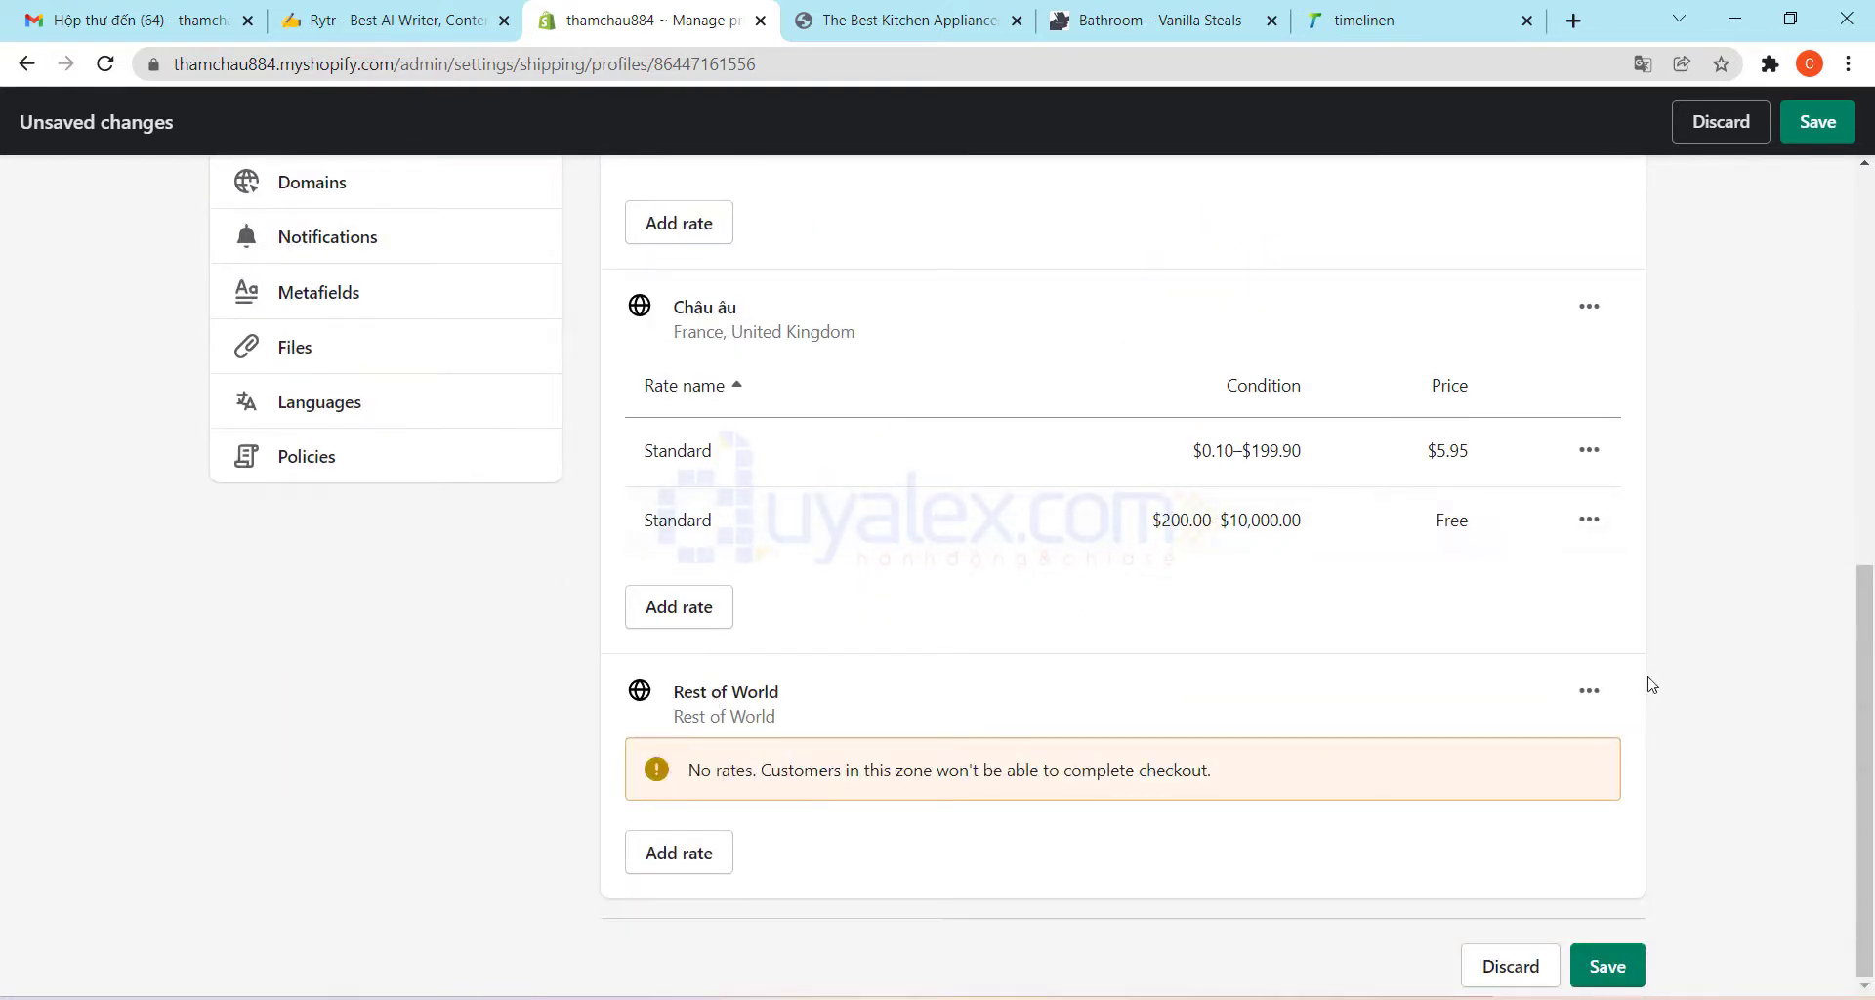
{"action": "scroll", "coordinate": [1611, 701], "scroll_direction": "up", "scroll_amount": 1}
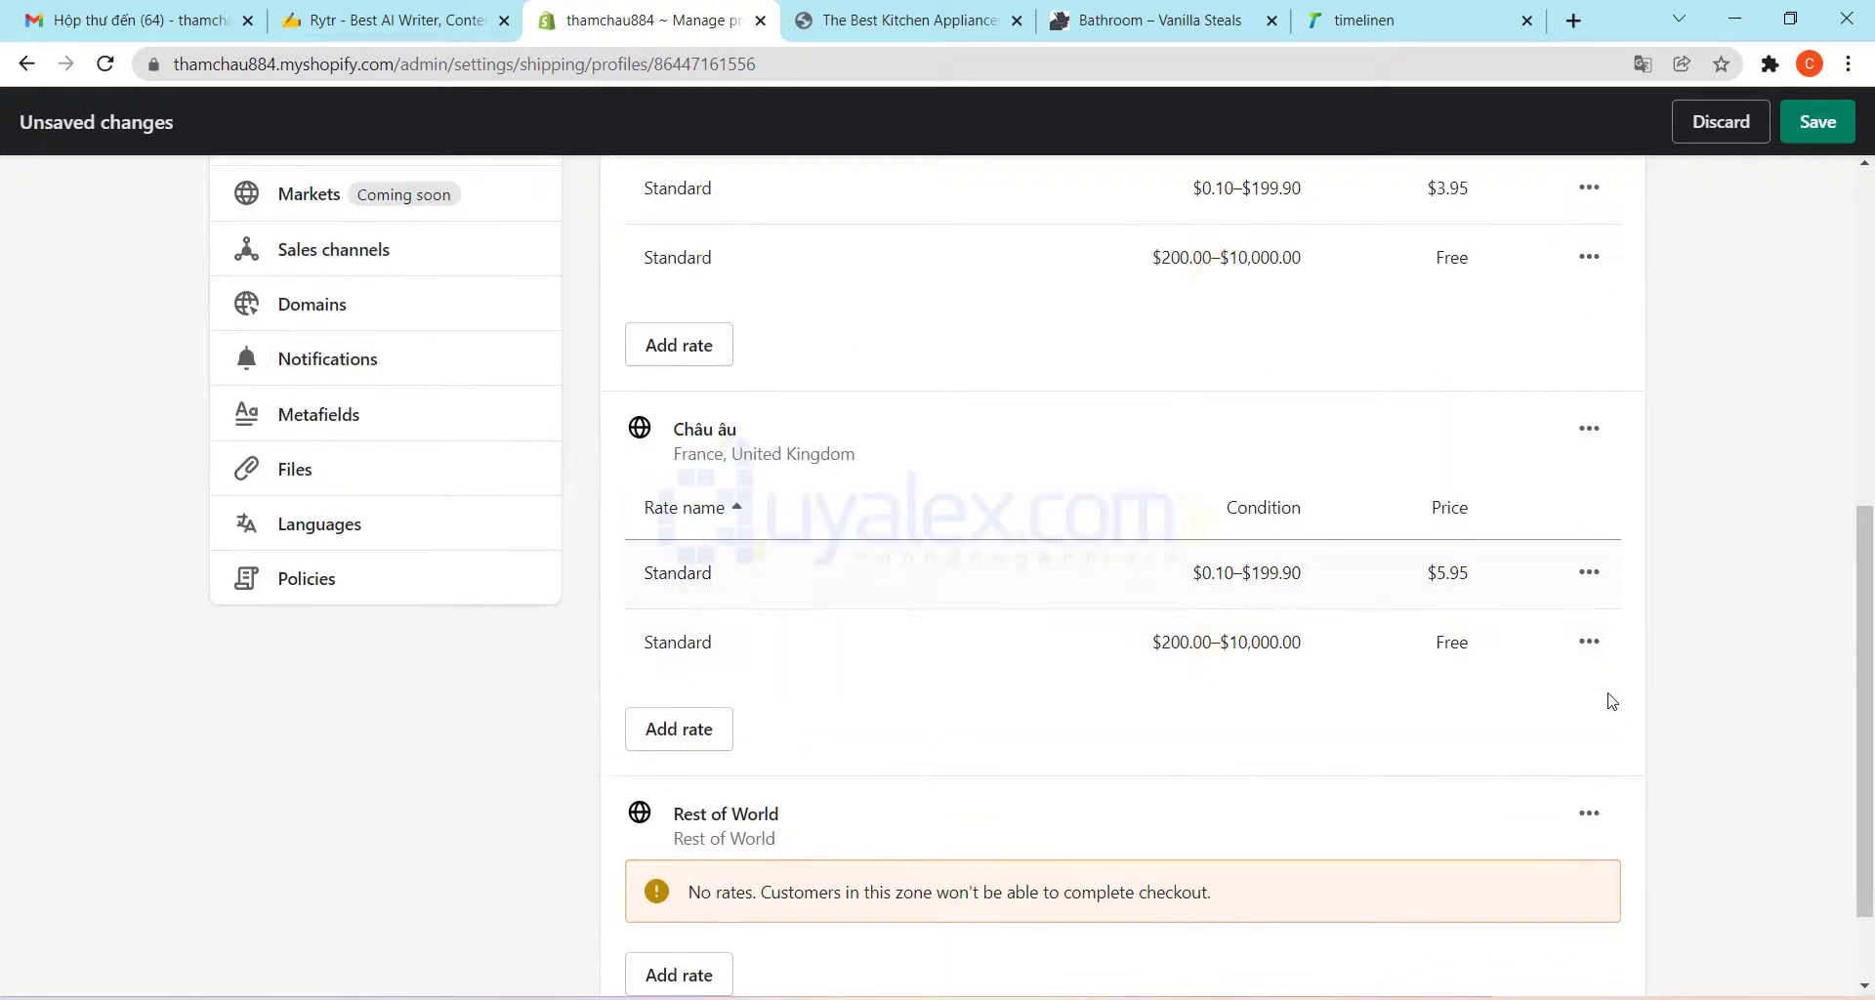
{"action": "left_click", "coordinate": [1589, 813]}
{"action": "scroll", "coordinate": [1426, 771], "scroll_direction": "down", "scroll_amount": 1}
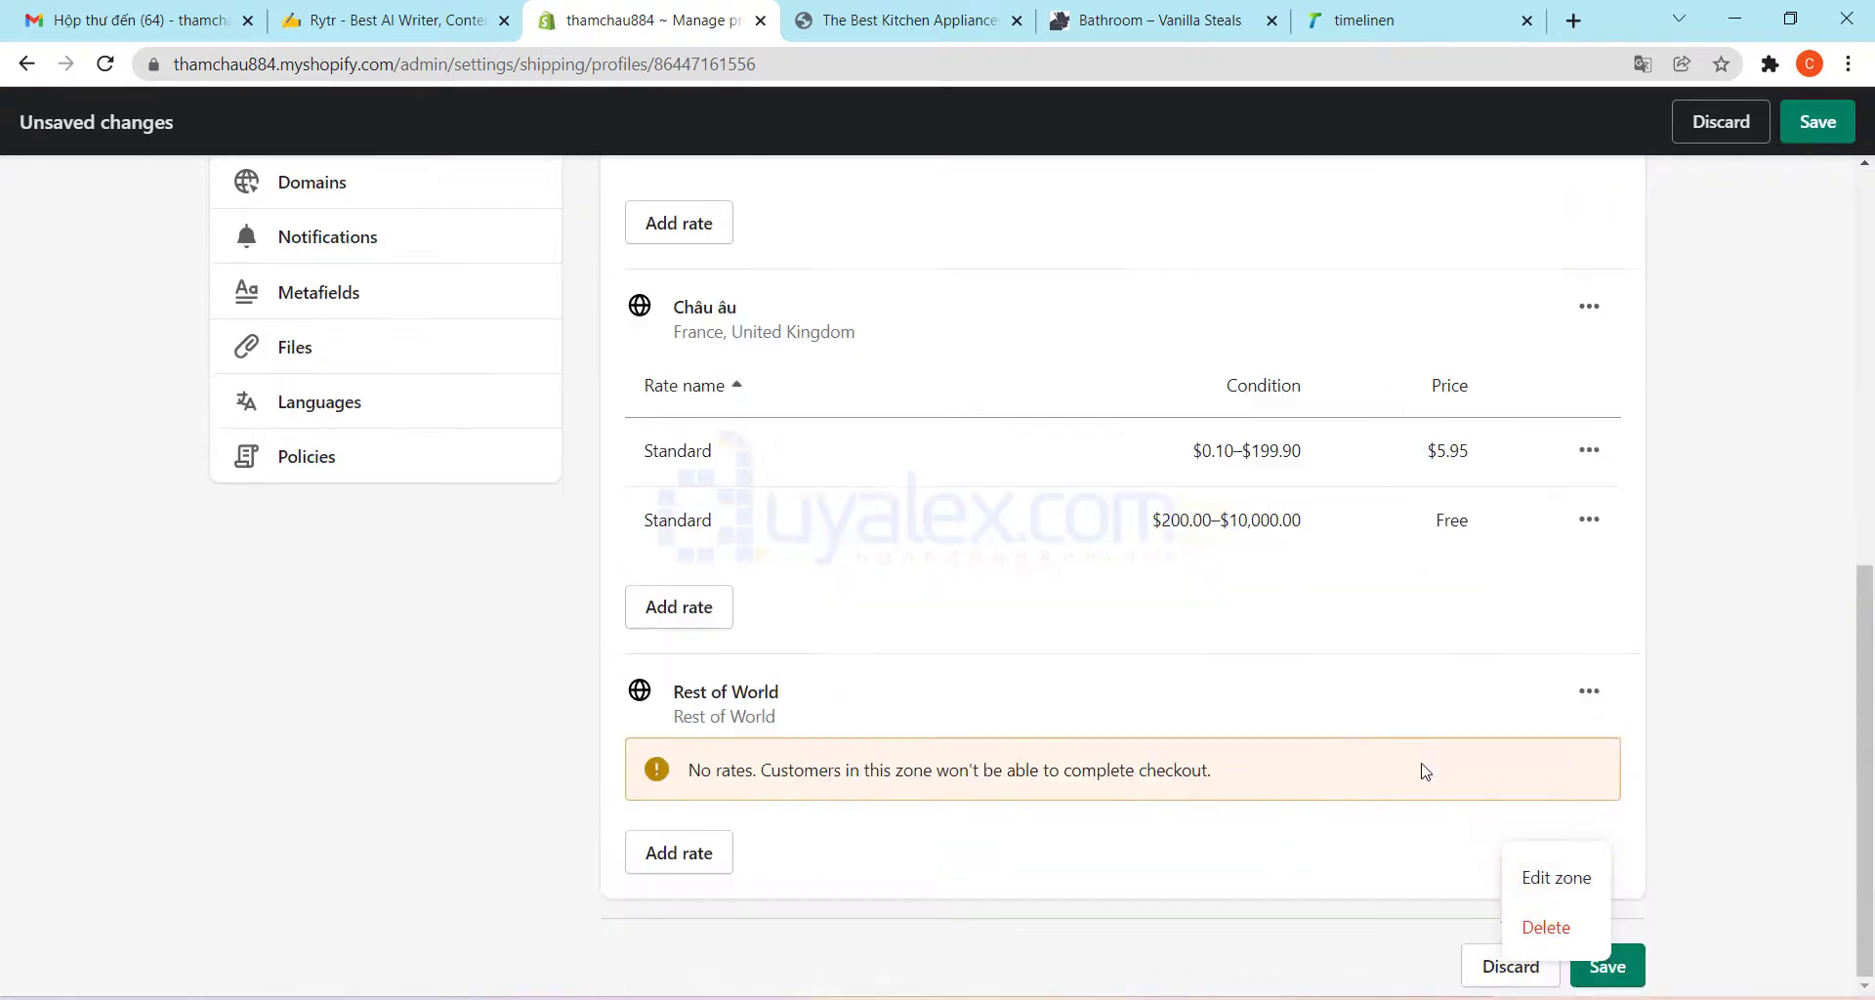
{"action": "left_click", "coordinate": [1304, 688]}
Start a new conditional rate for the Rest of World zone and name it "Standard"
{"action": "left_click", "coordinate": [702, 853]}
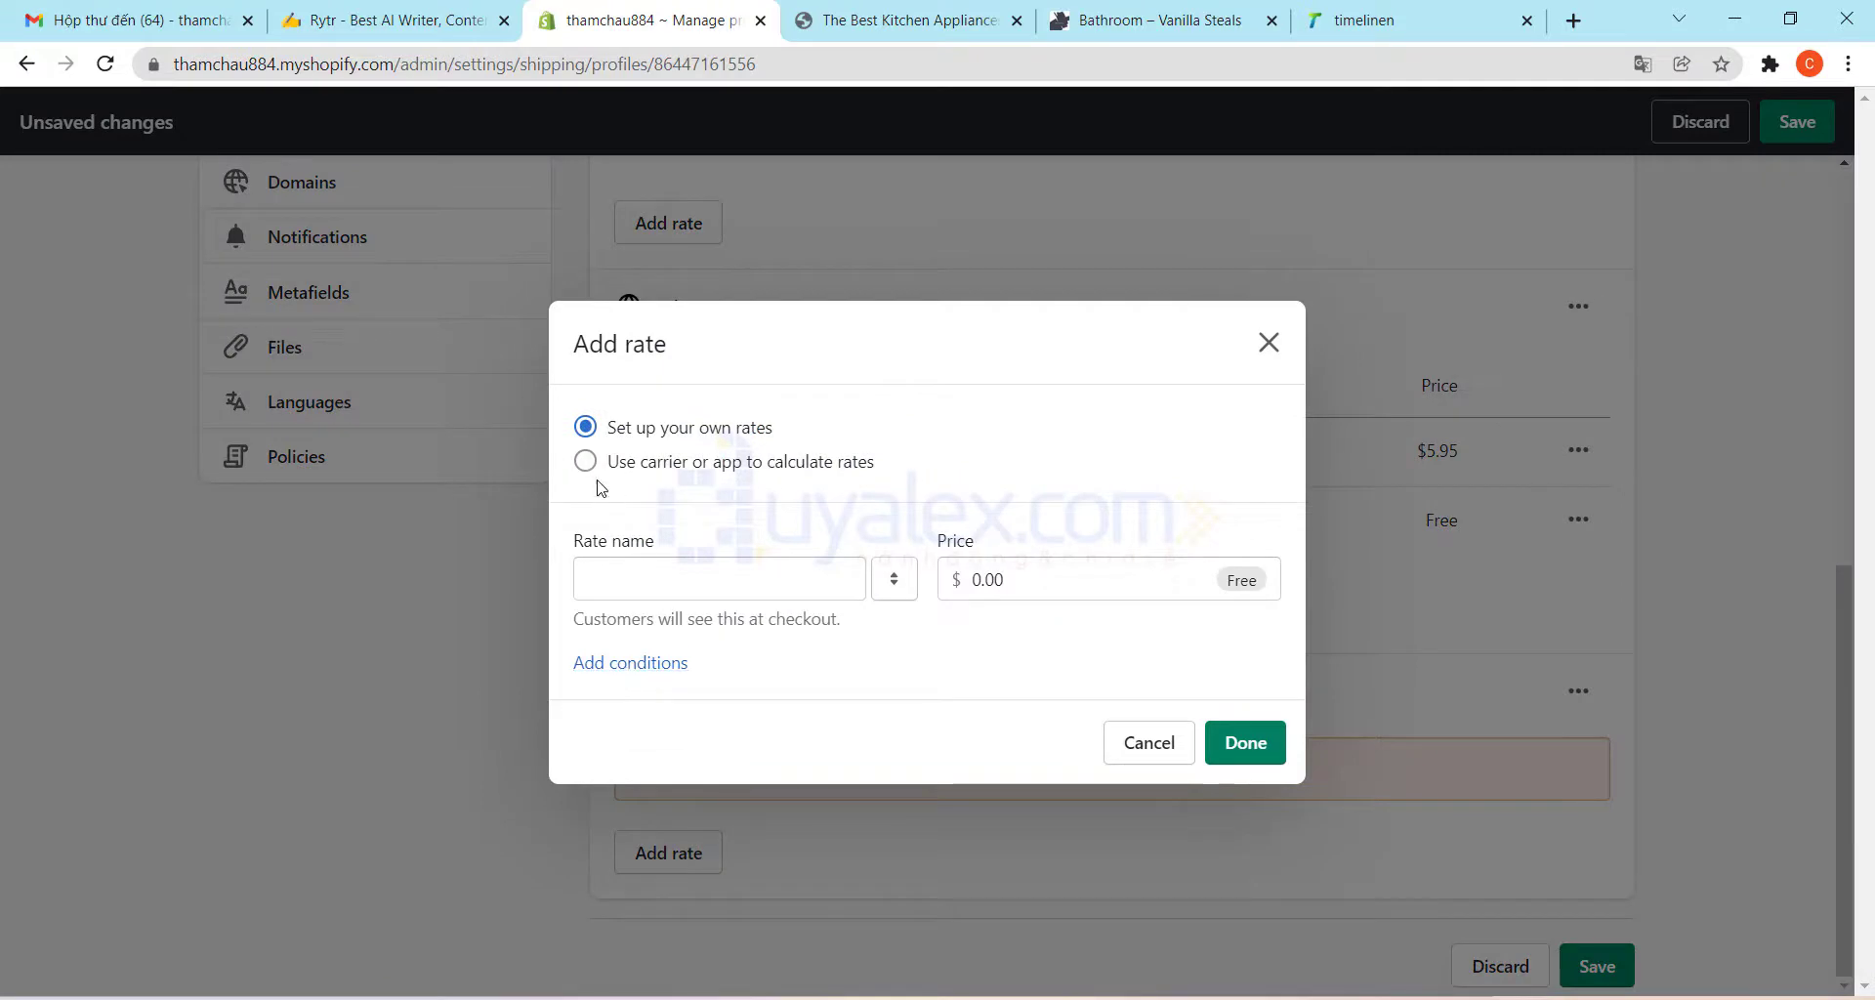
{"action": "left_click", "coordinate": [585, 461]}
{"action": "left_click", "coordinate": [586, 467]}
{"action": "left_click", "coordinate": [712, 502]}
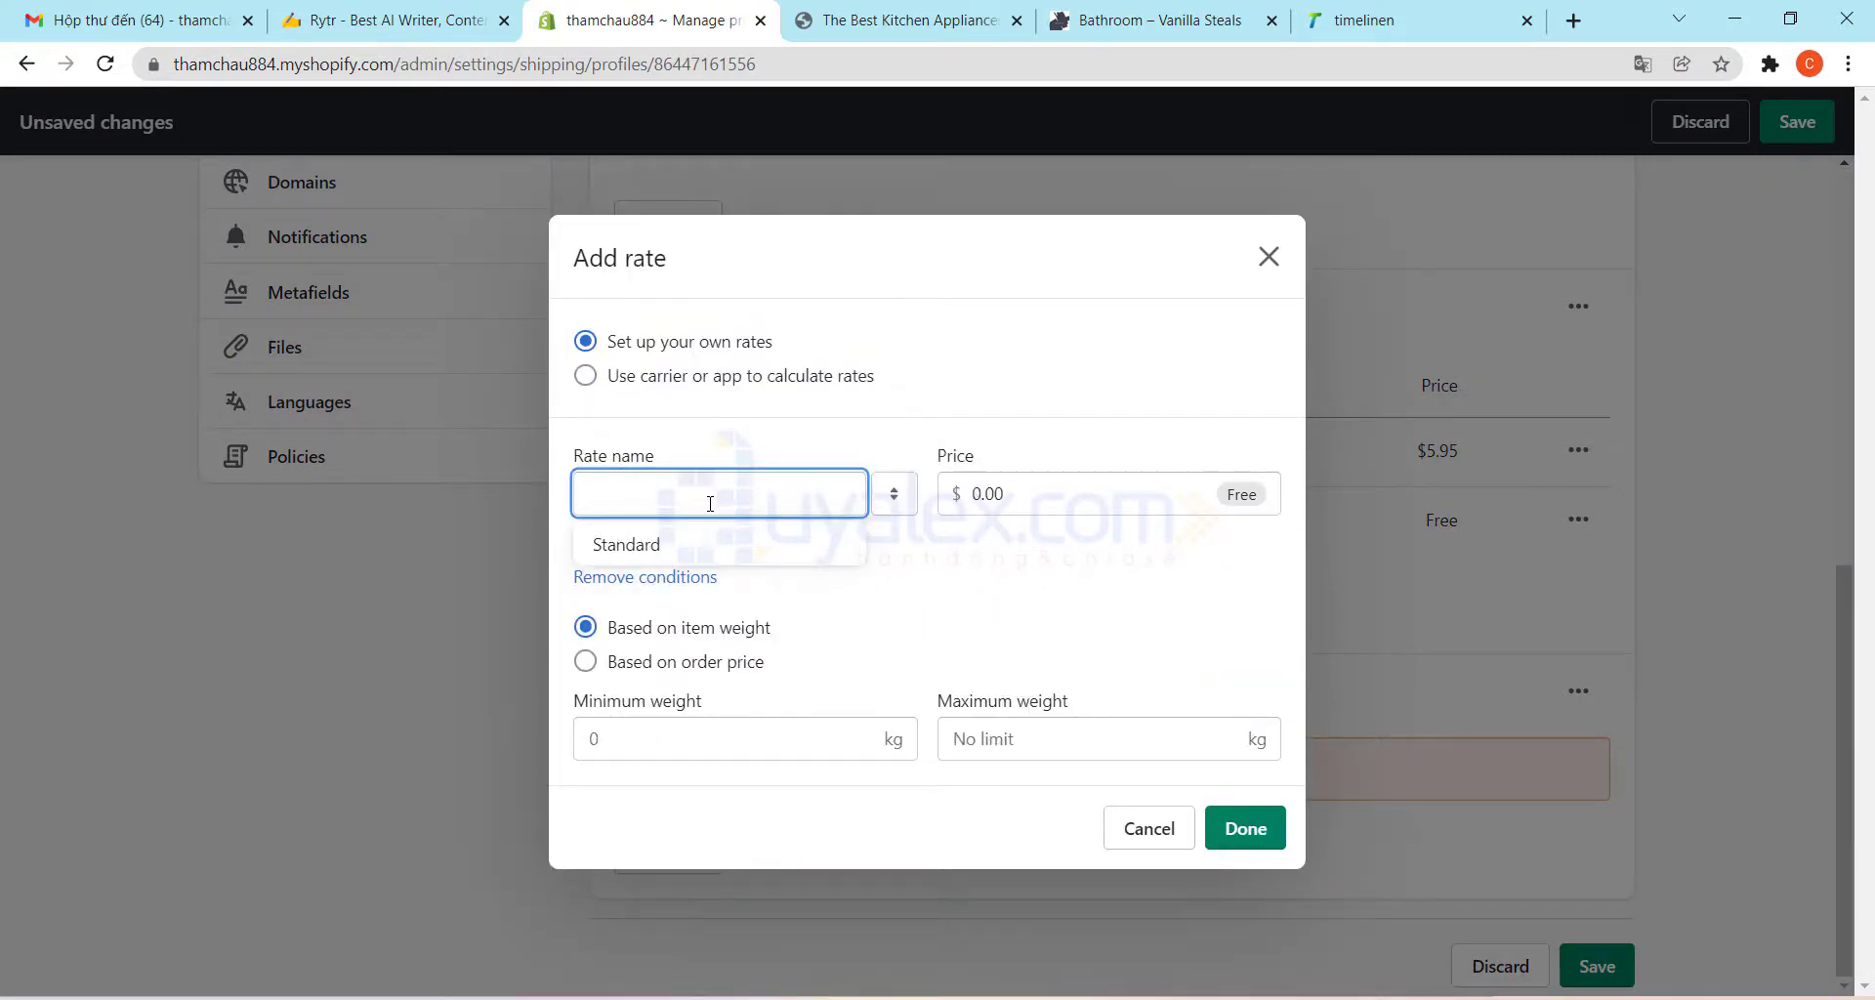
{"action": "type", "text": "Standard"}
Set the Rest of World rate's price to $9.95, base it on order price without limits, and finish adding it
{"action": "left_click", "coordinate": [1045, 505]}
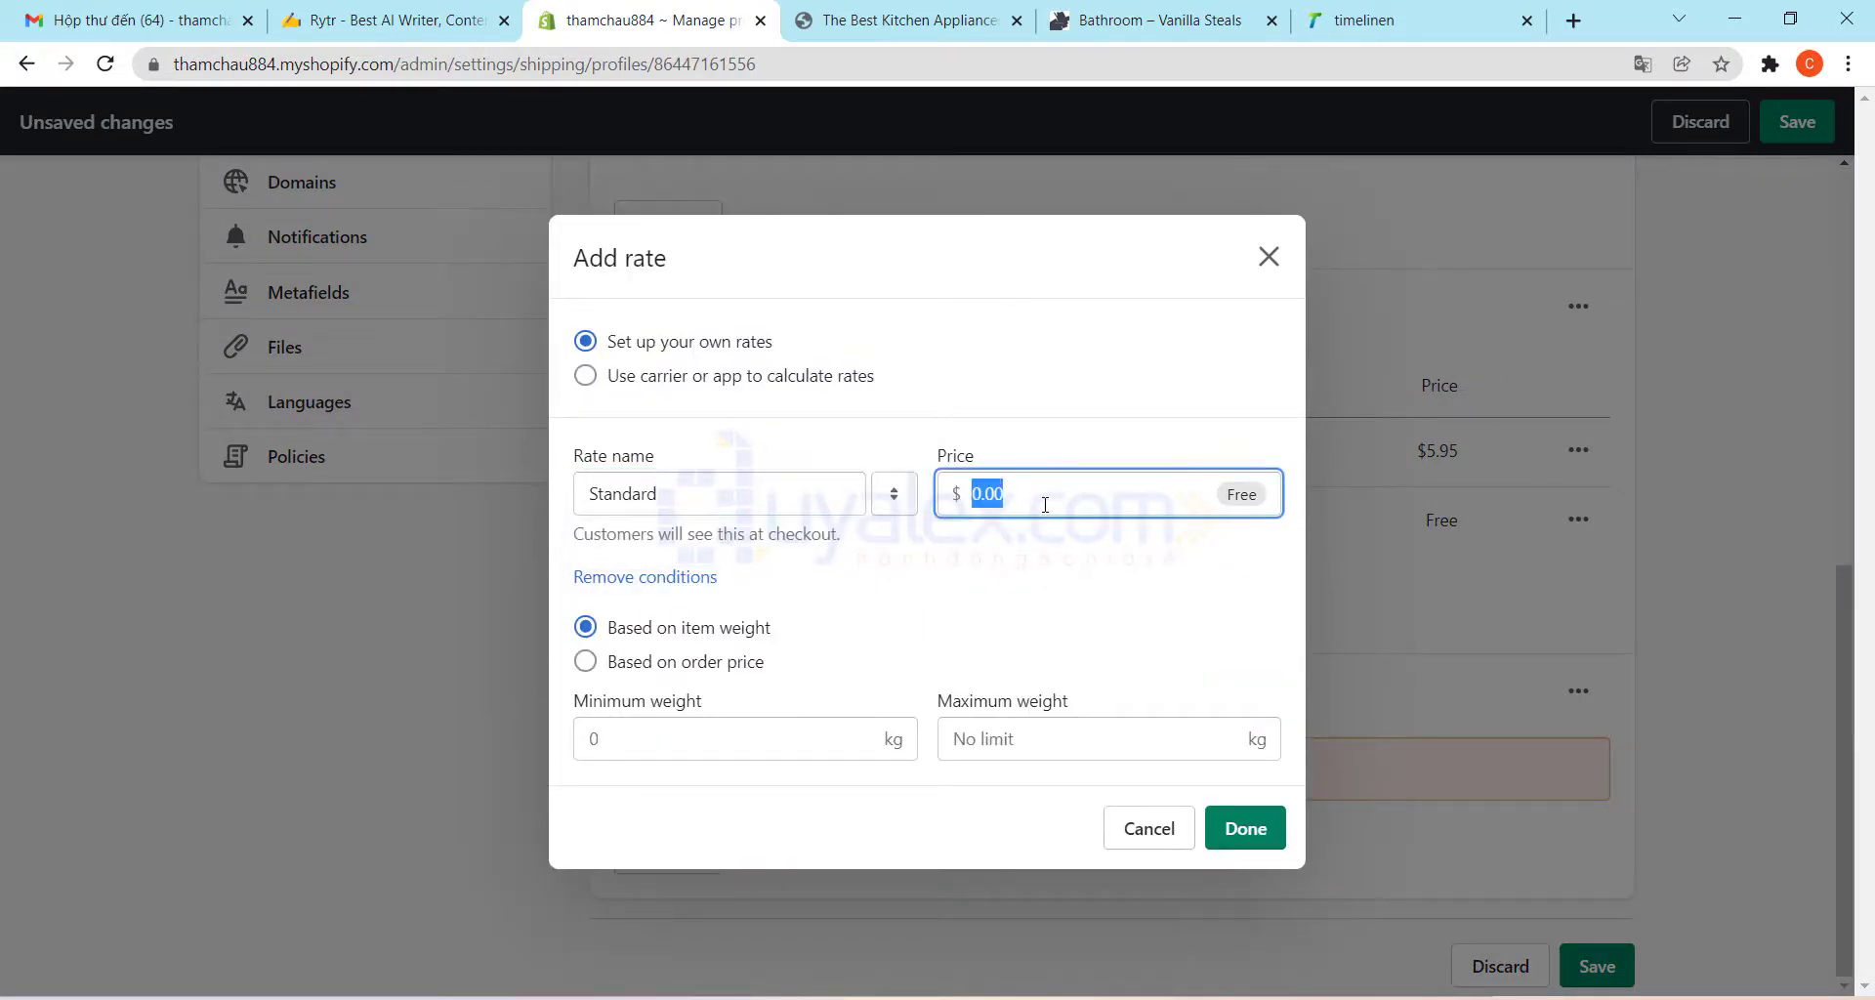
{"action": "type", "text": "9.95"}
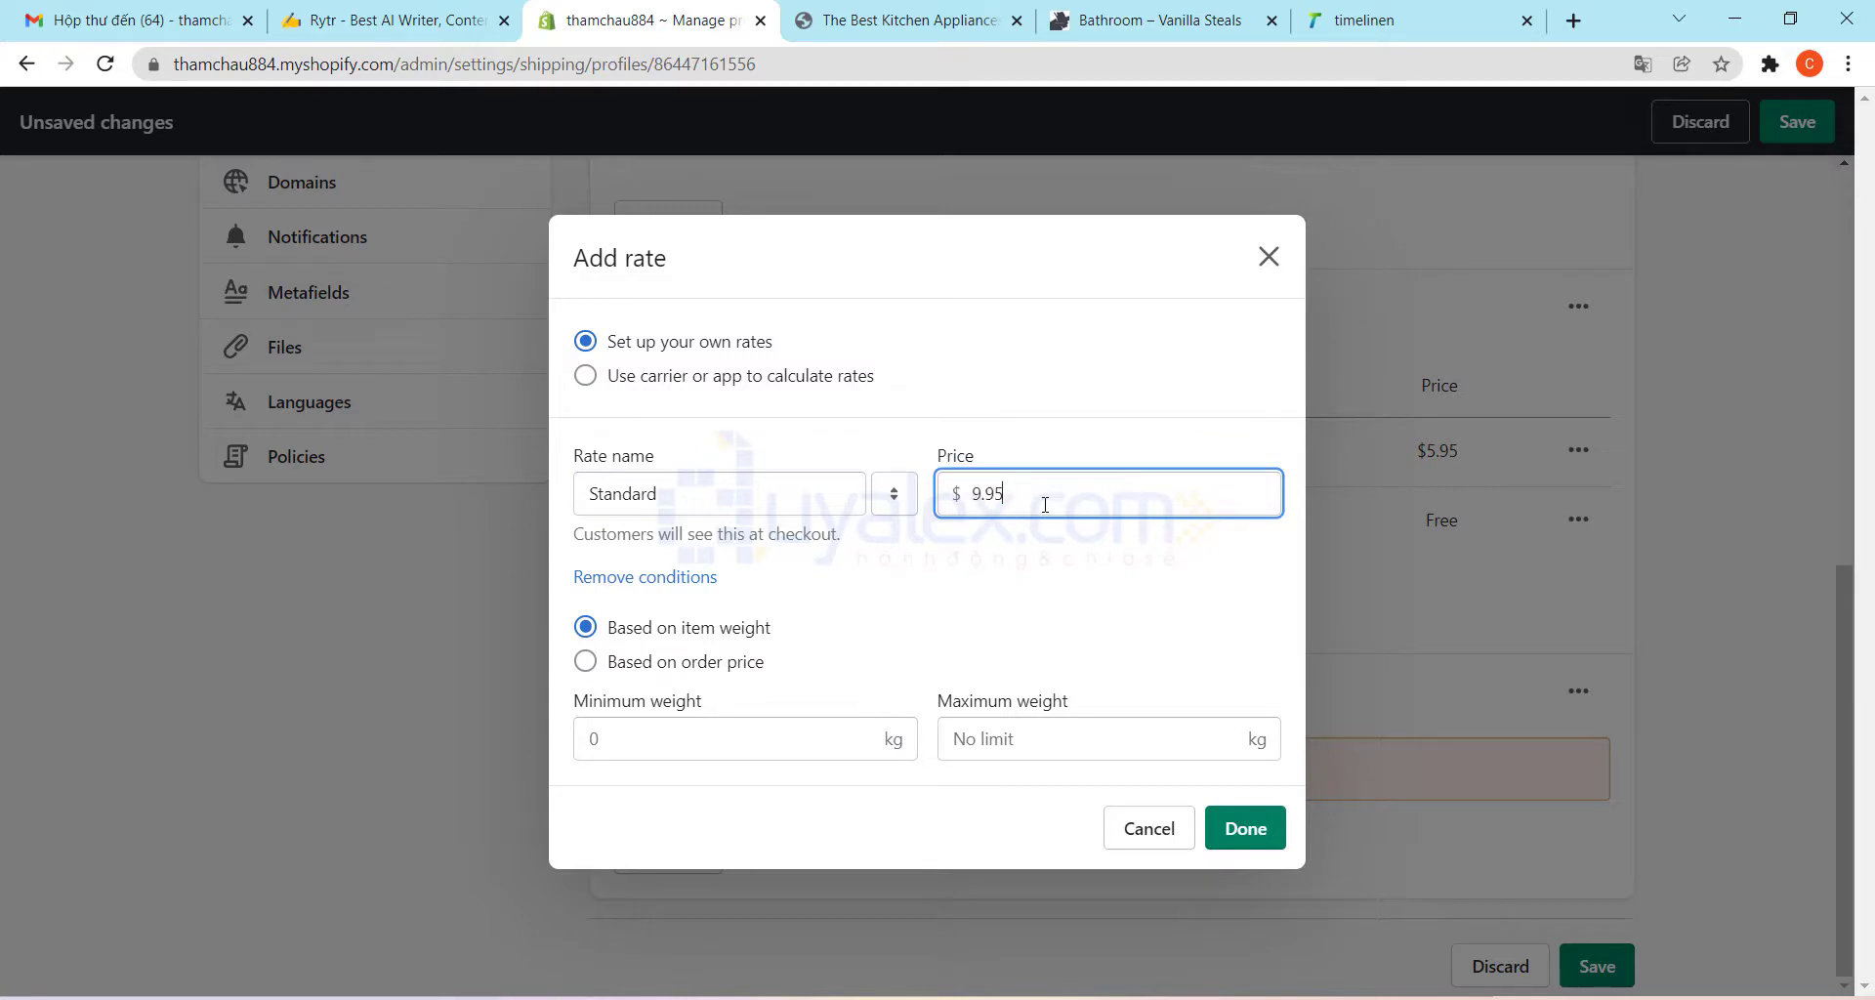
{"action": "left_click", "coordinate": [1045, 441]}
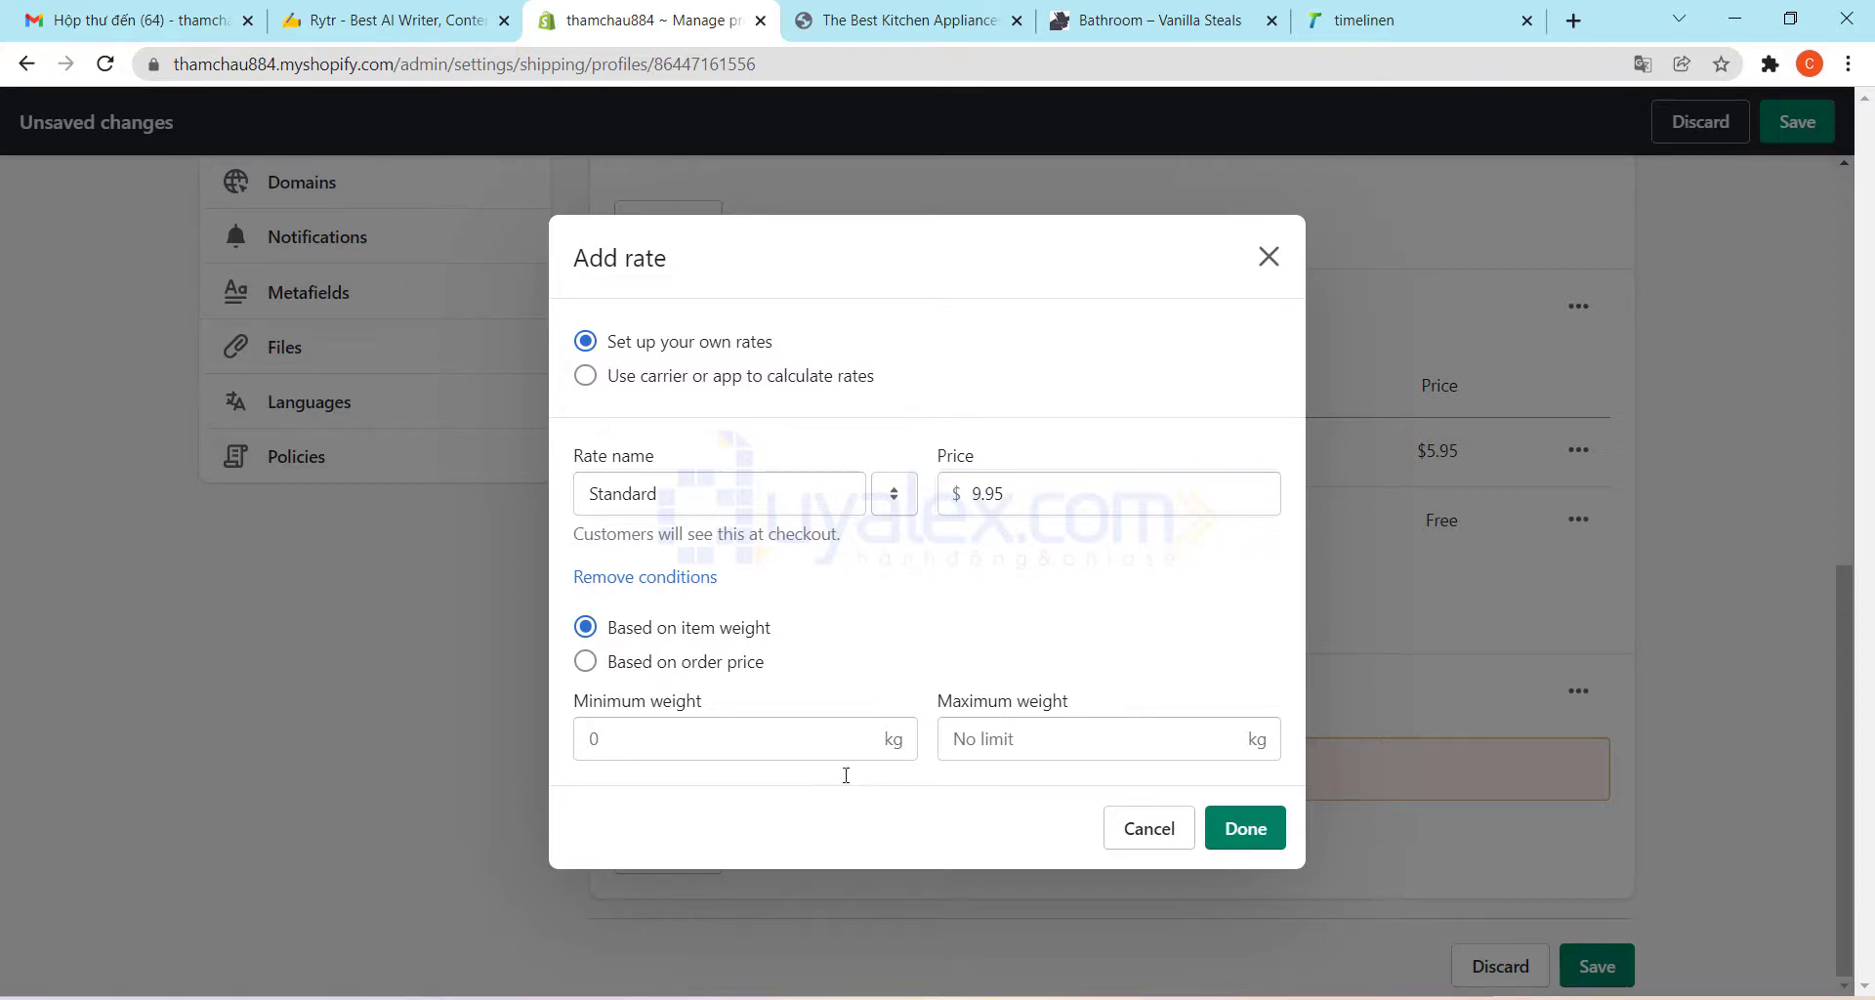
{"action": "left_click", "coordinate": [657, 666]}
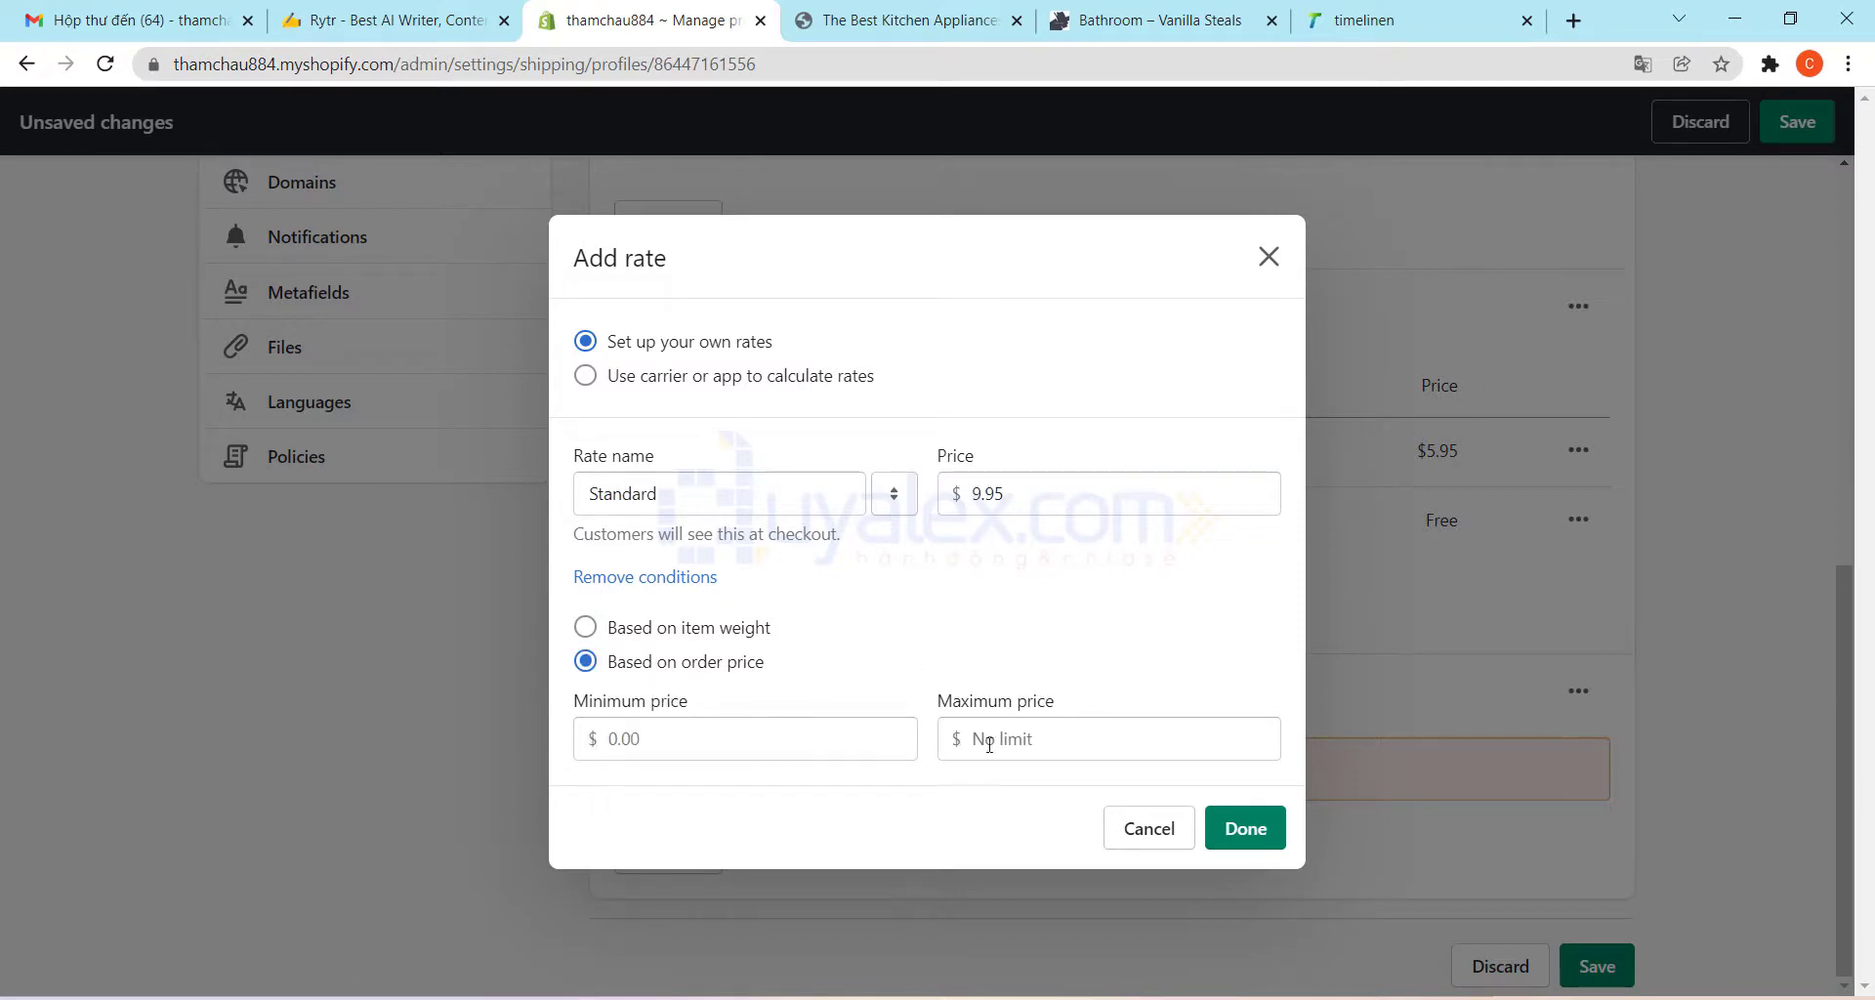
{"action": "left_click", "coordinate": [1249, 831]}
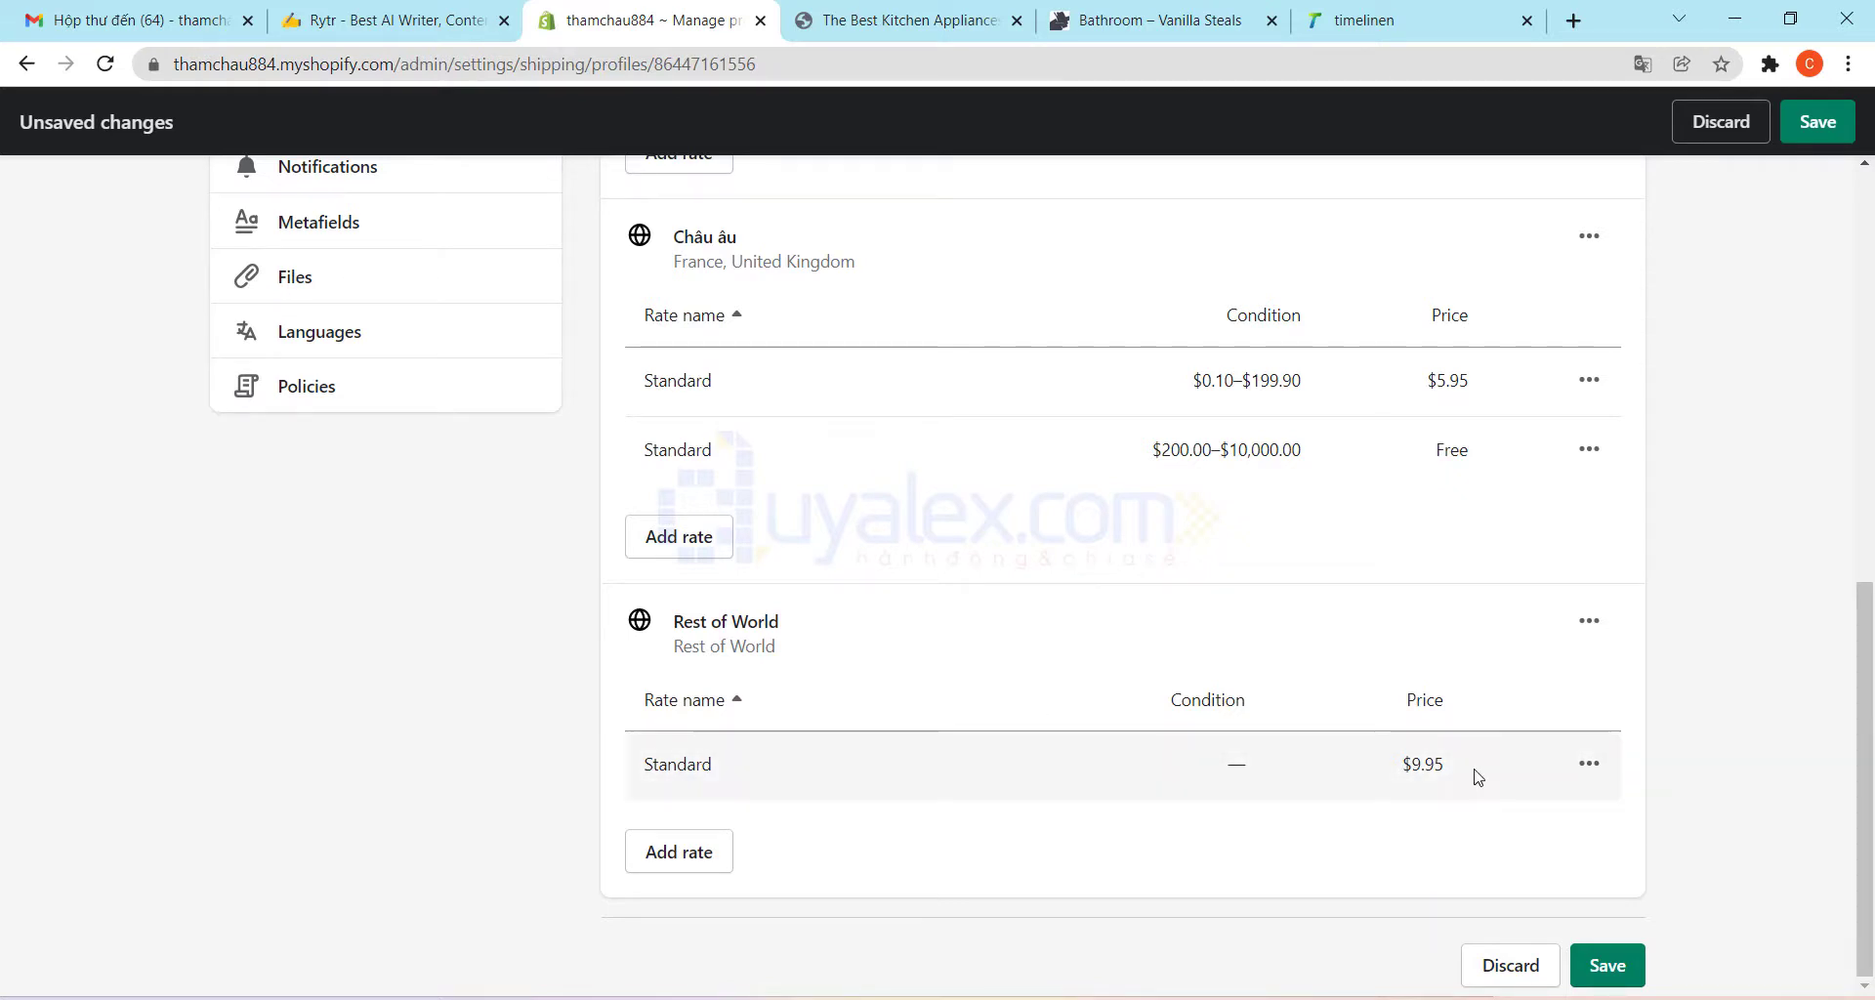
Examine the Rest of World rate and zone options, and compare the rates across all three shipping zones
{"action": "double_click", "coordinate": [1426, 770]}
{"action": "left_click", "coordinate": [1333, 835]}
{"action": "triple_click", "coordinate": [1387, 639]}
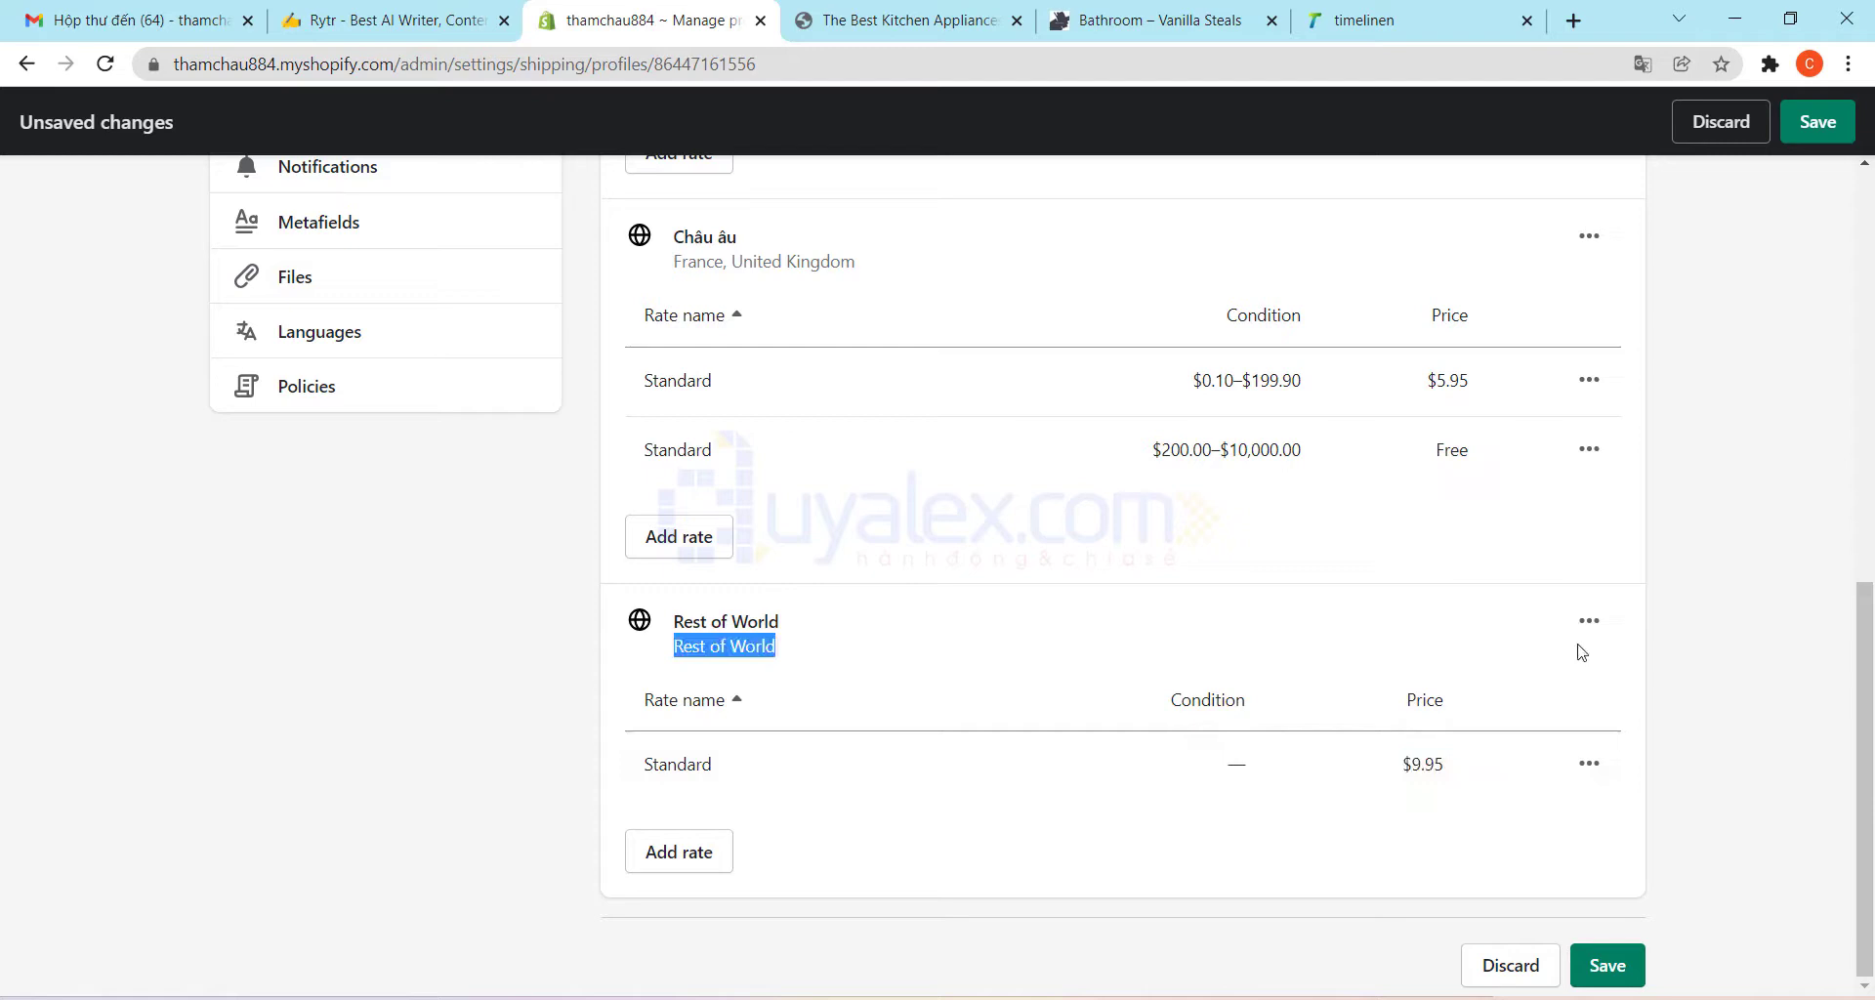
{"action": "left_click", "coordinate": [1469, 653]}
{"action": "scroll", "coordinate": [1033, 649], "scroll_direction": "up", "scroll_amount": 2}
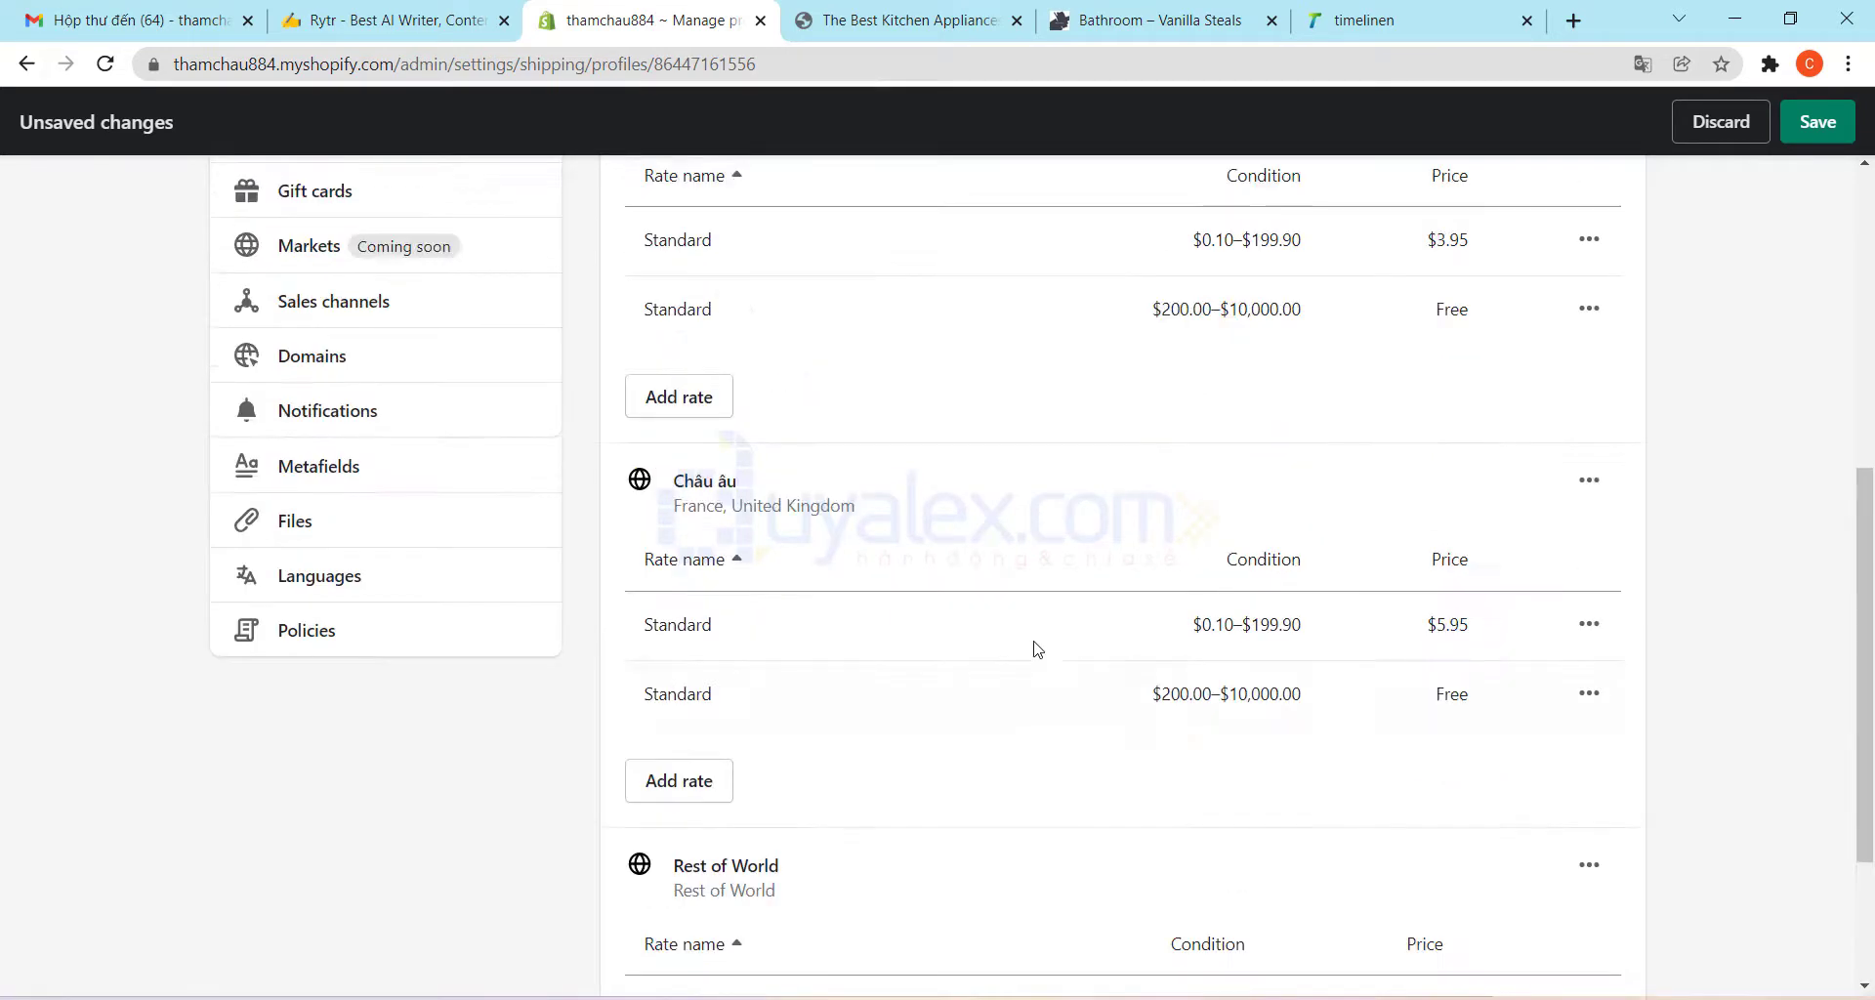
{"action": "scroll", "coordinate": [609, 473], "scroll_direction": "up", "scroll_amount": 2}
{"action": "scroll", "coordinate": [603, 473], "scroll_direction": "down", "scroll_amount": 5}
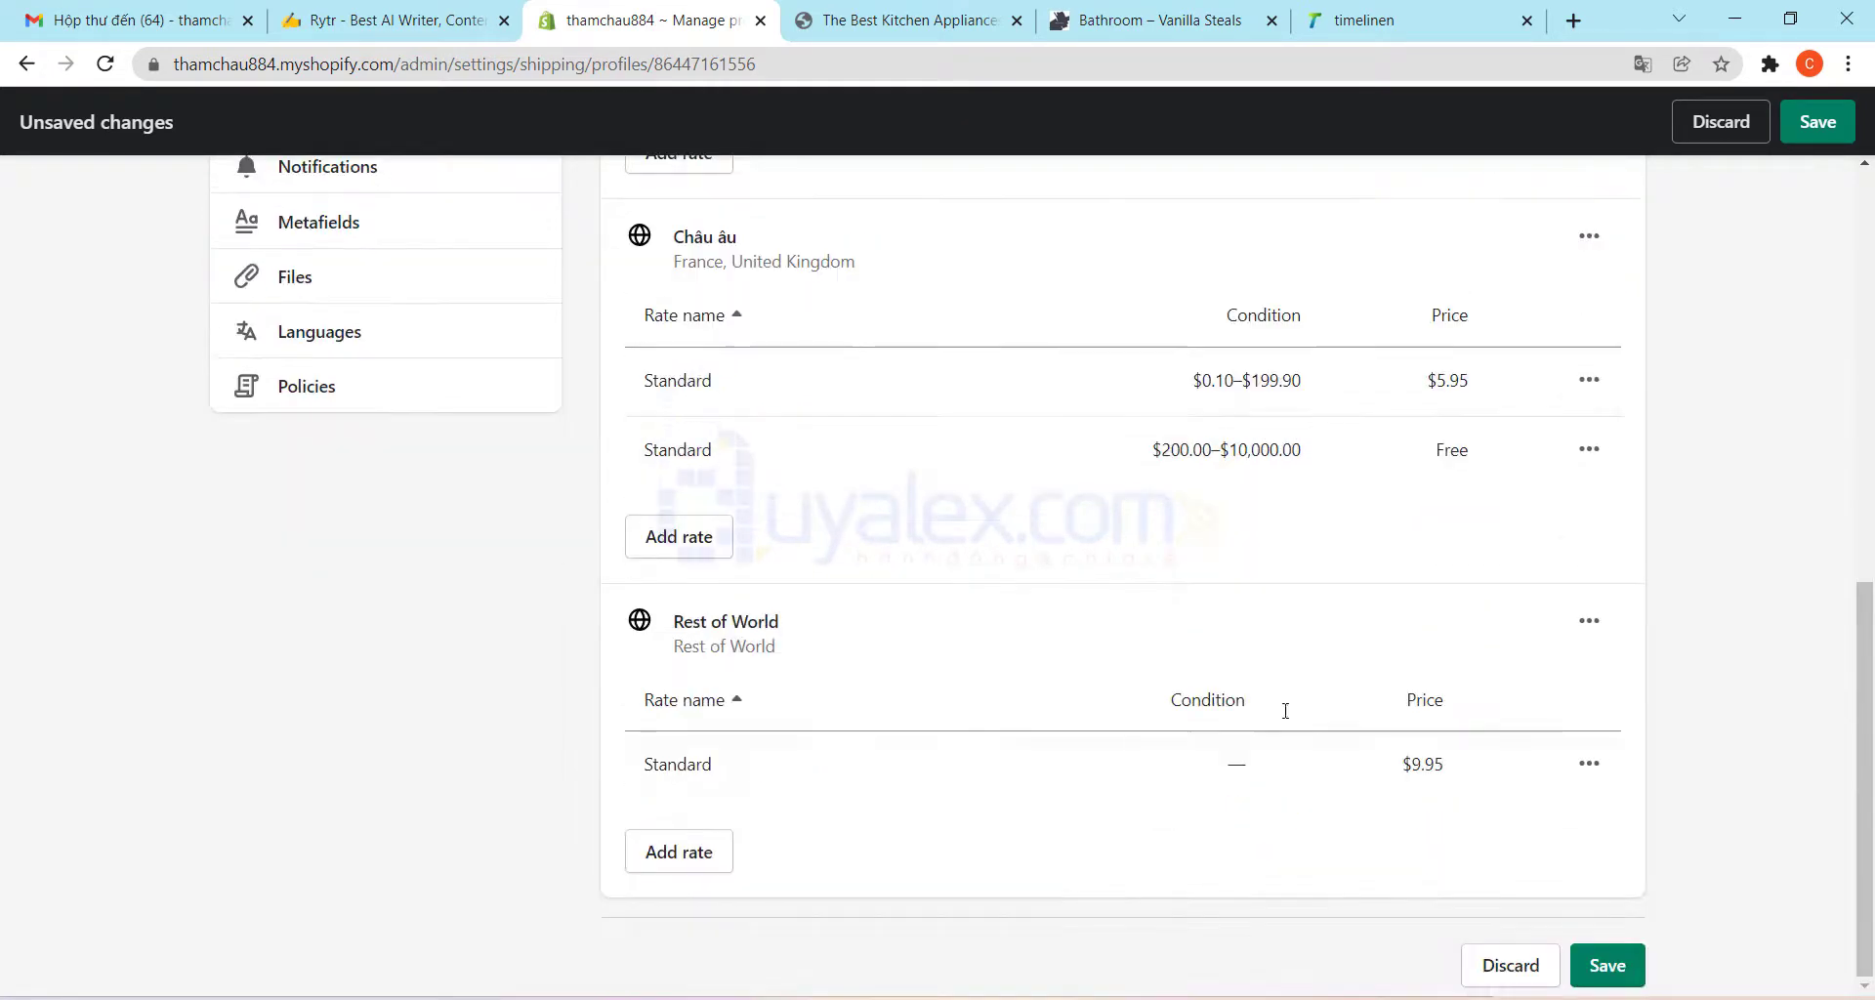
{"action": "left_click", "coordinate": [1589, 623]}
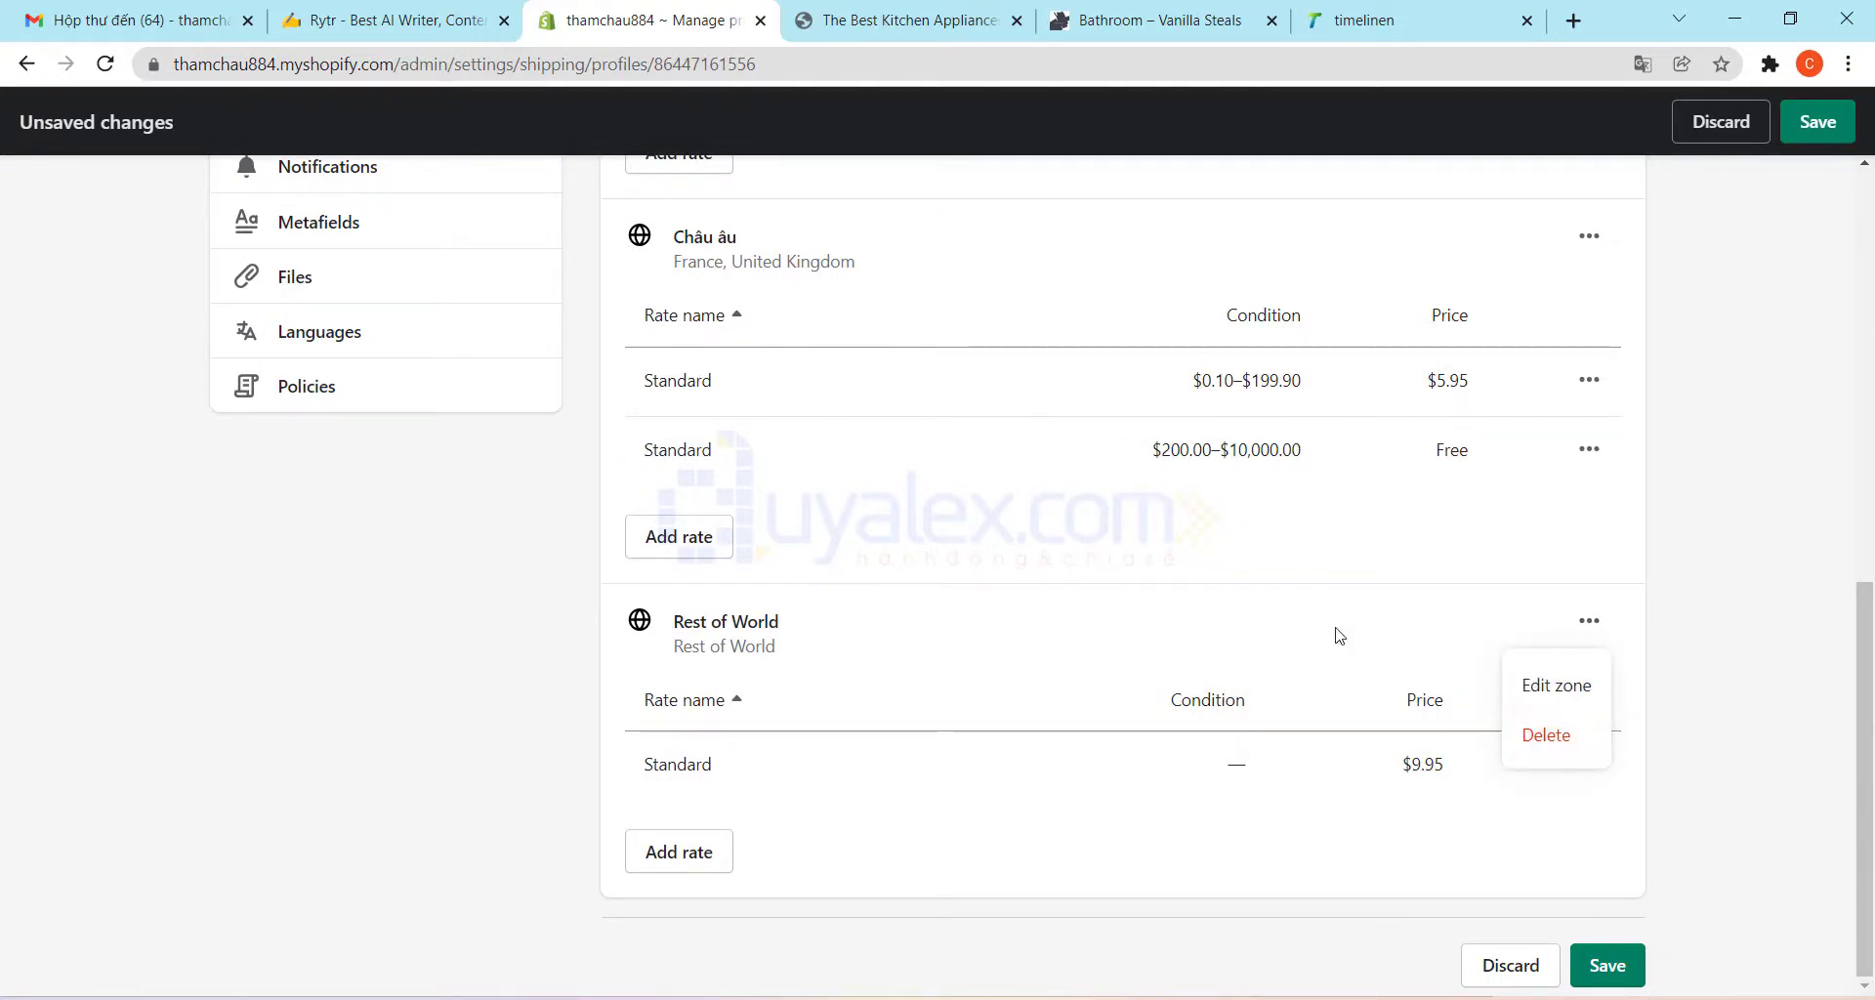
{"action": "left_click", "coordinate": [1398, 651]}
{"action": "scroll", "coordinate": [1476, 696], "scroll_direction": "up", "scroll_amount": 3}
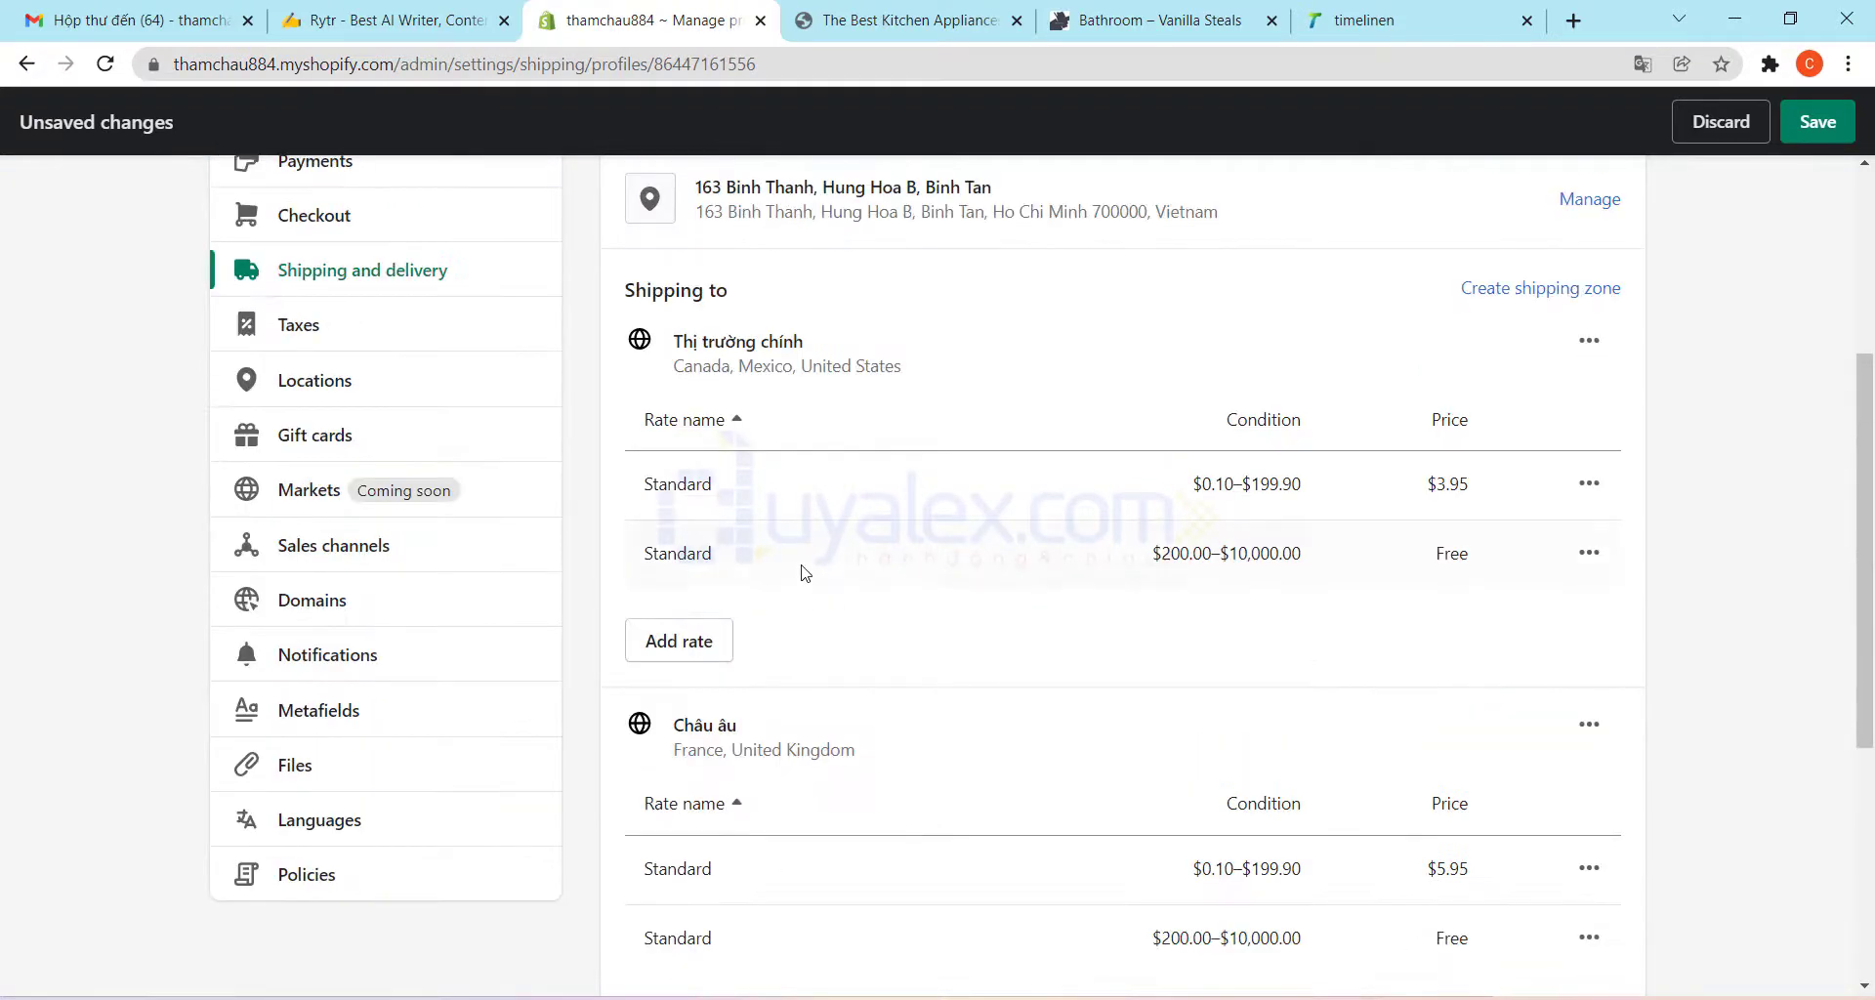
{"action": "scroll", "coordinate": [1683, 792], "scroll_direction": "down", "scroll_amount": 5}
{"action": "scroll", "coordinate": [1613, 984], "scroll_direction": "up", "scroll_amount": 2}
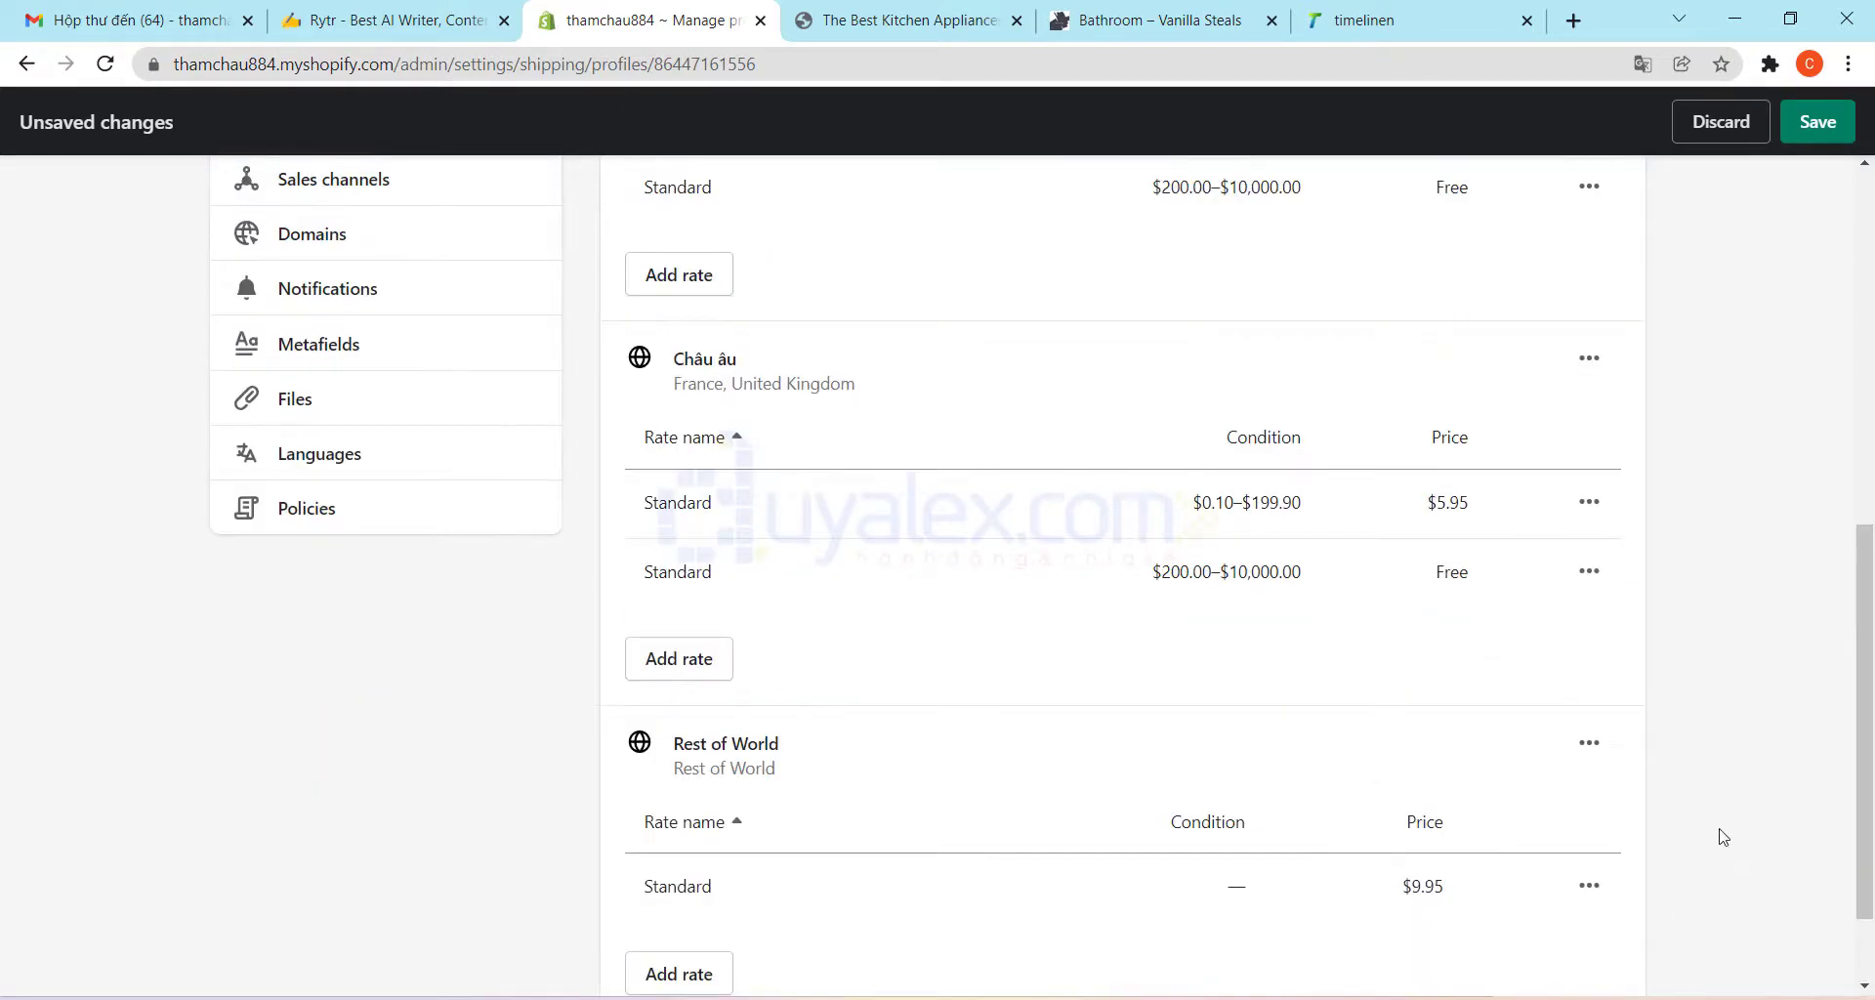
Save the changes to the shipping profile
{"action": "scroll", "coordinate": [1621, 728], "scroll_direction": "down", "scroll_amount": 2}
{"action": "left_click", "coordinate": [1619, 963]}
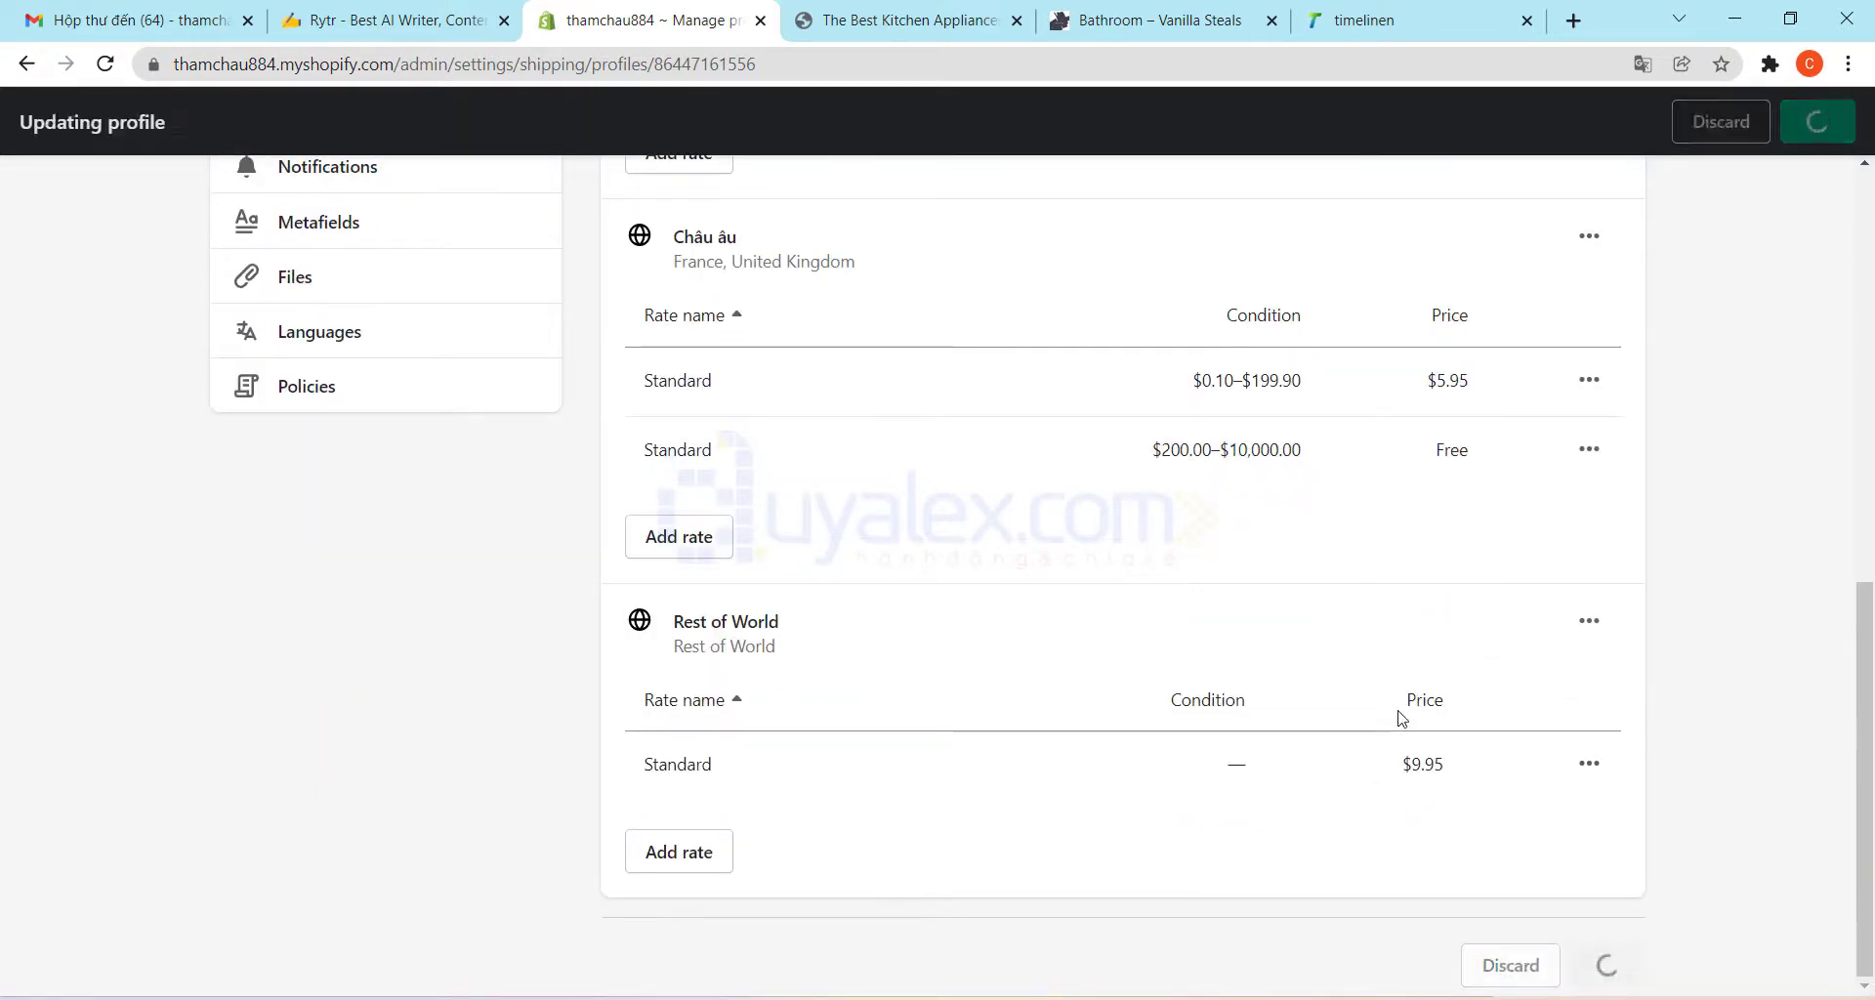
{"action": "scroll", "coordinate": [1398, 719], "scroll_direction": "up", "scroll_amount": 6}
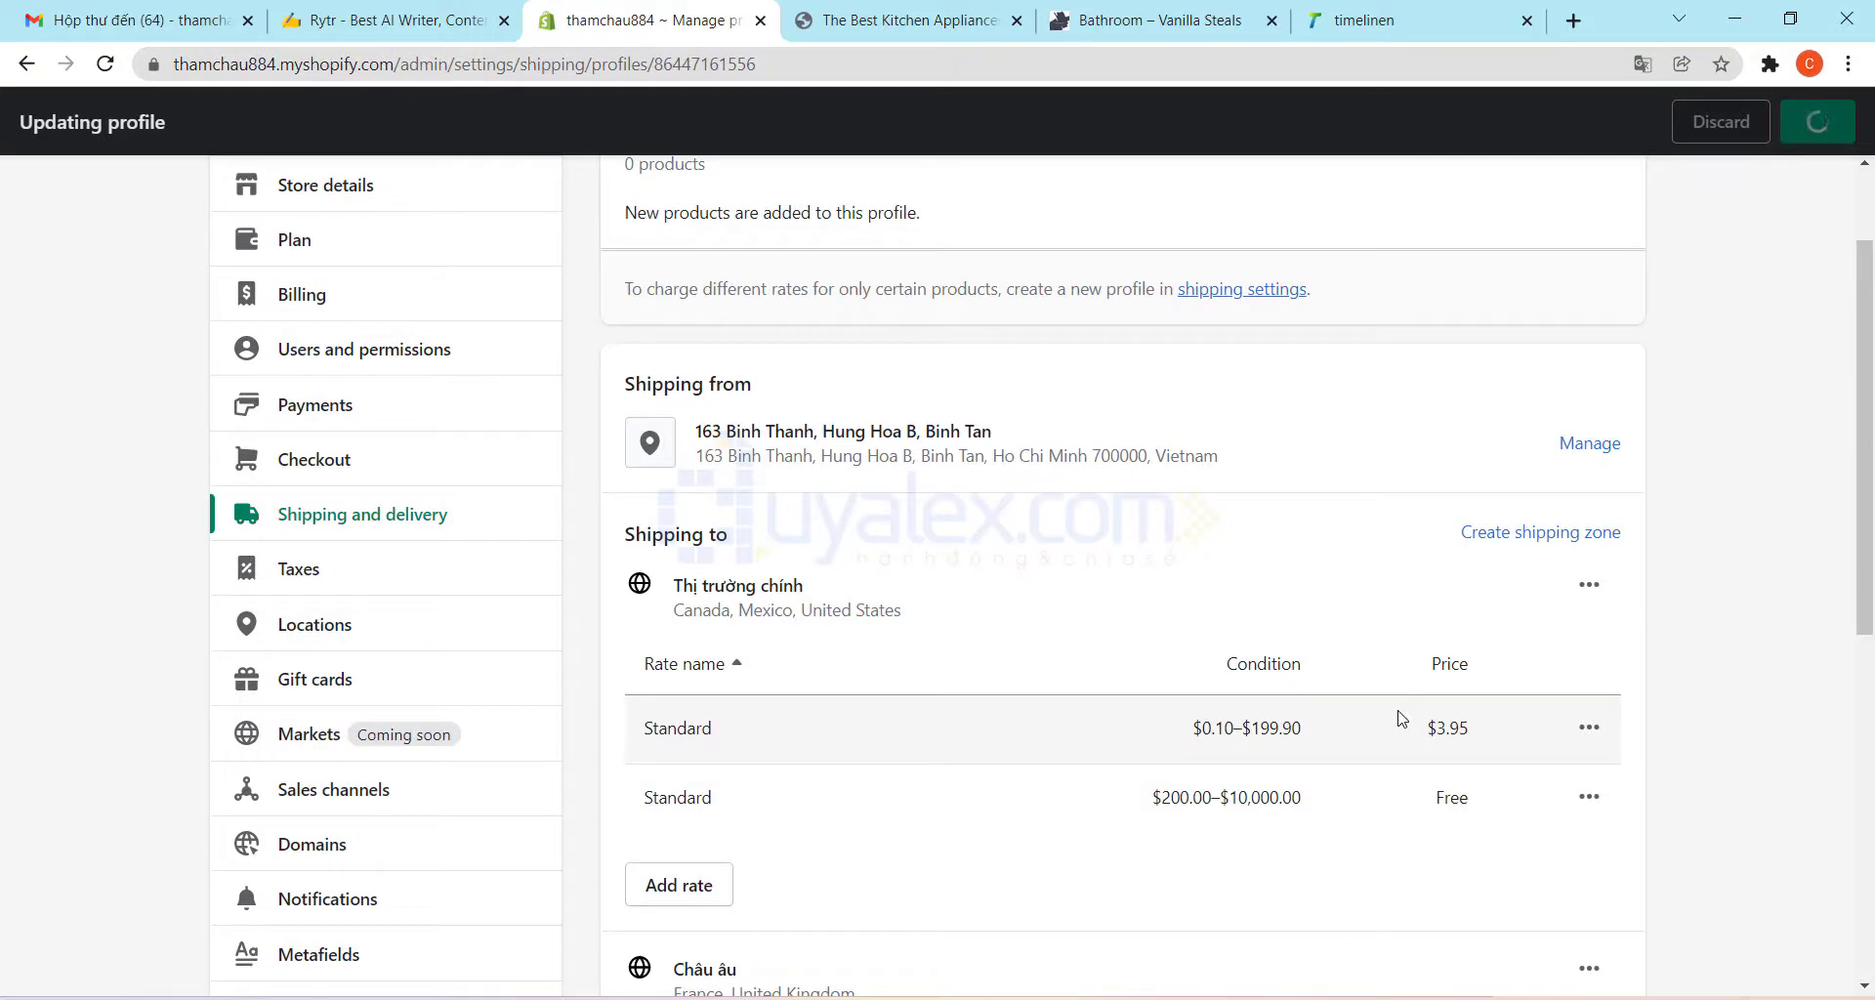